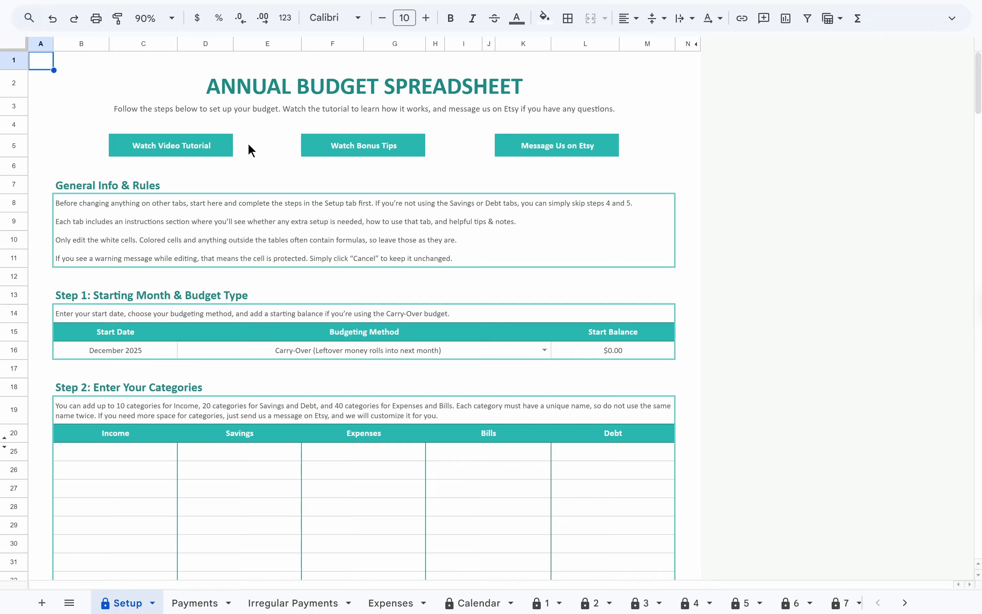
Look over the video tutorial, bonus tips and Etsy message links and the General Info & Rules section on the Setup sheet
left_click(320, 143)
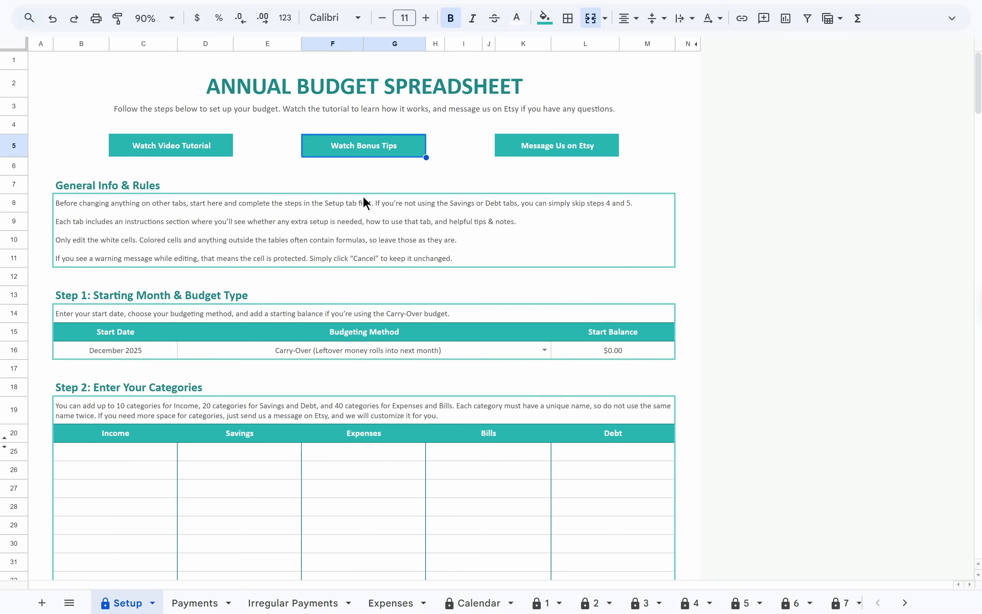
left_click(521, 143)
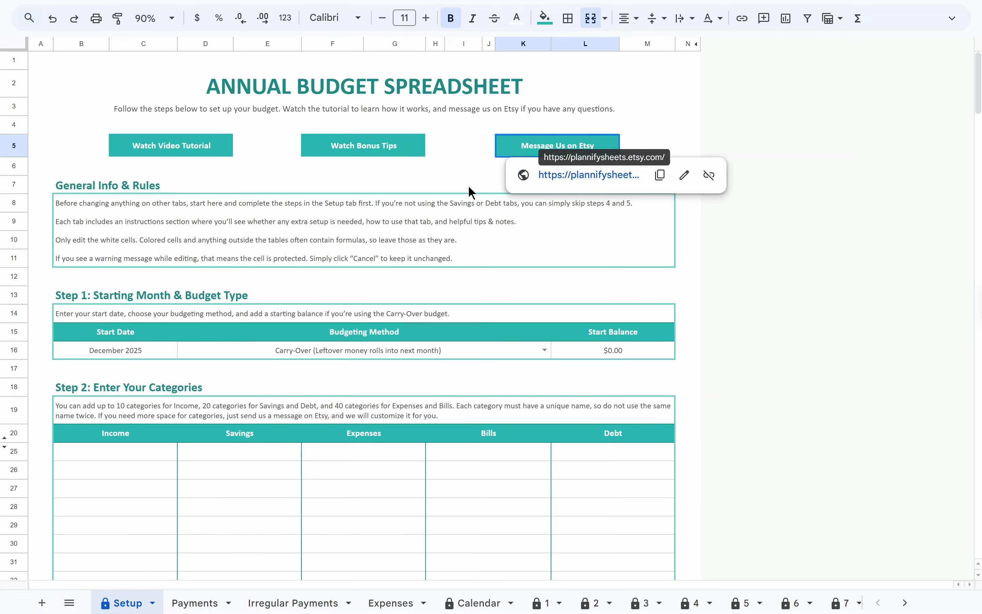
left_click(379, 185)
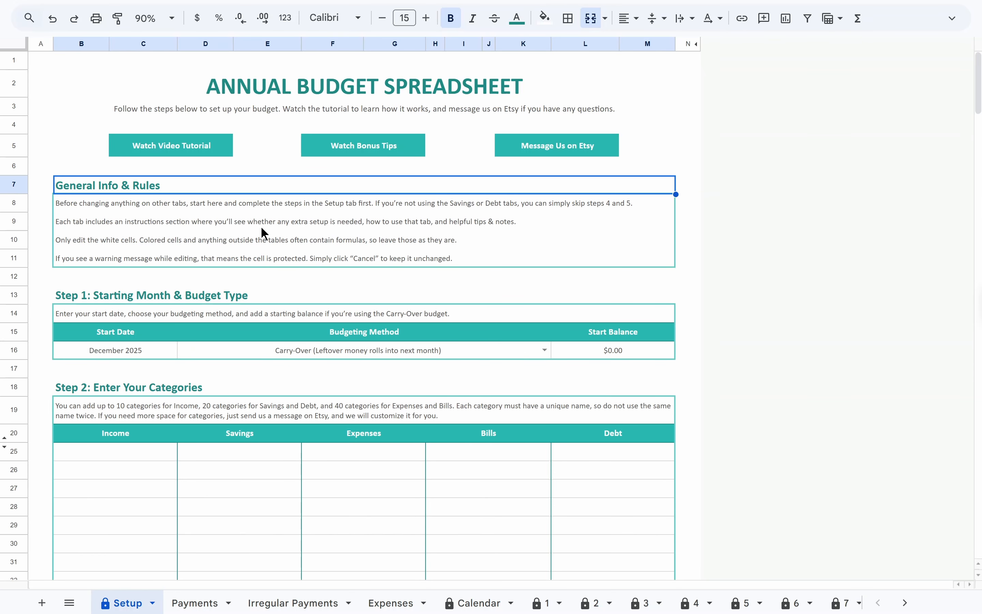
Read the Setup, How To Use and Tips & Notes instructions beside the table on the Payments sheet
left_click(198, 601)
left_click_drag(198, 582, 568, 529)
left_click(739, 159)
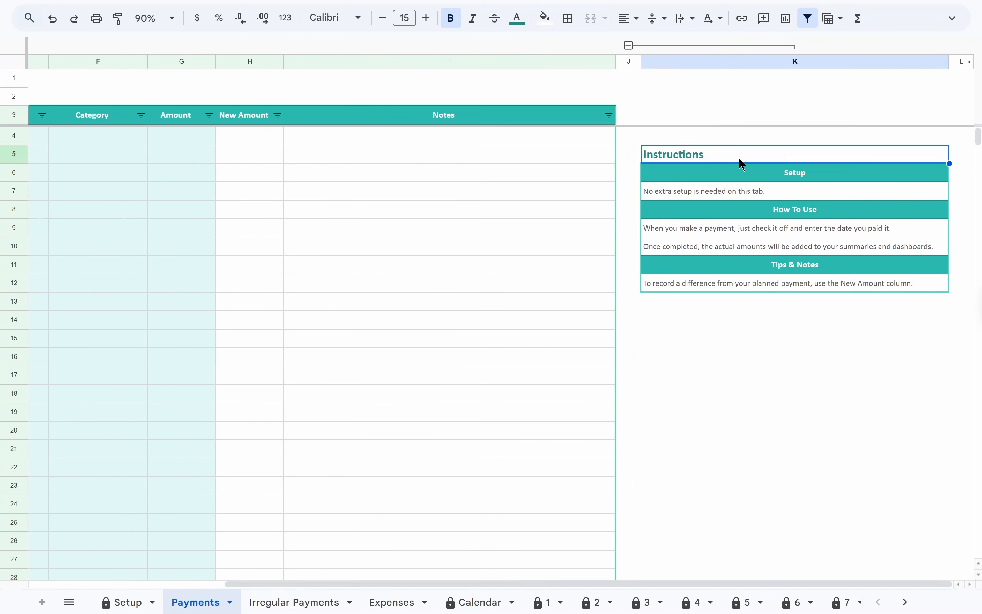
left_click(710, 176)
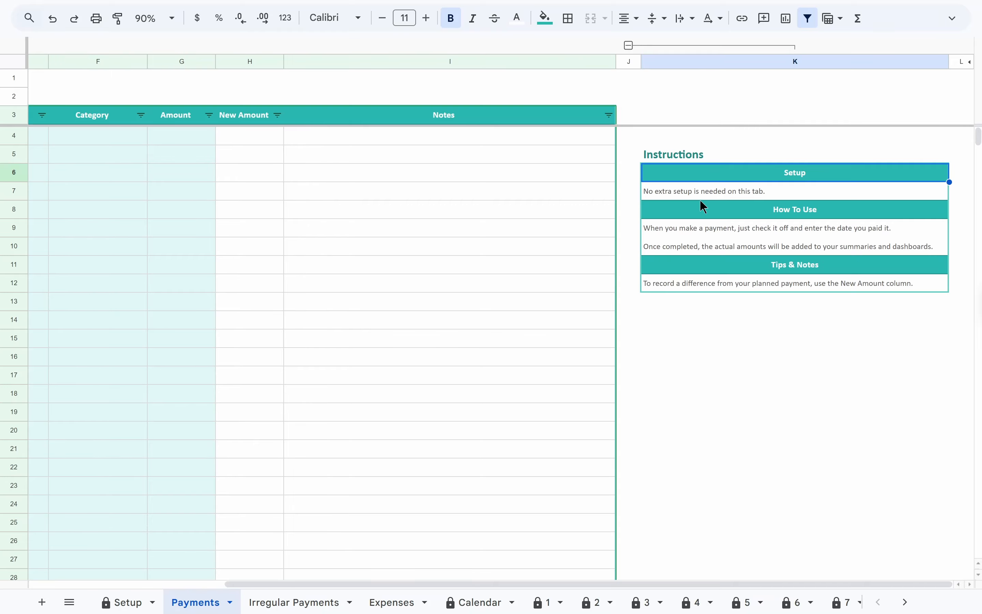
left_click(703, 211)
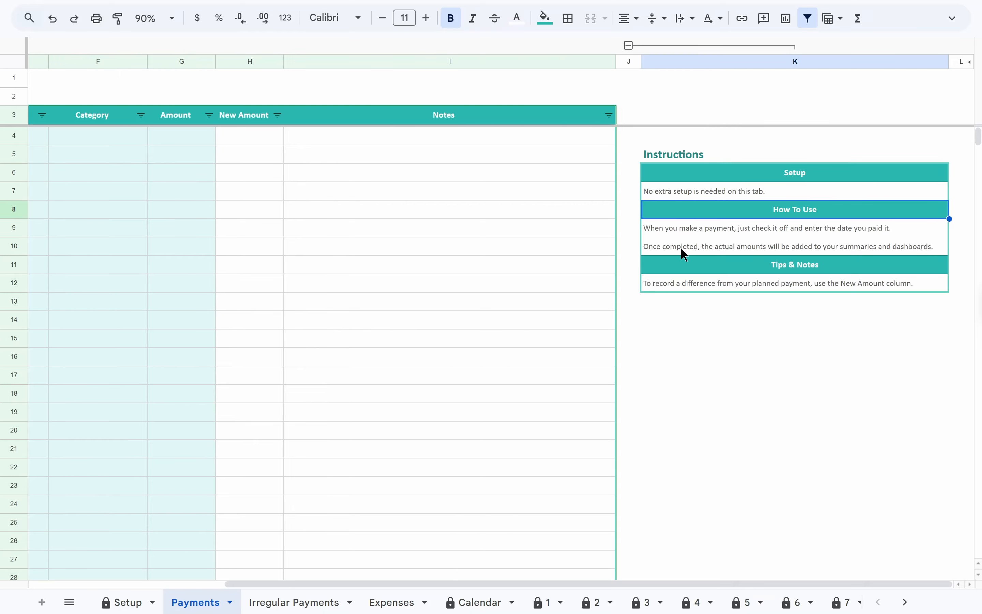
left_click(682, 267)
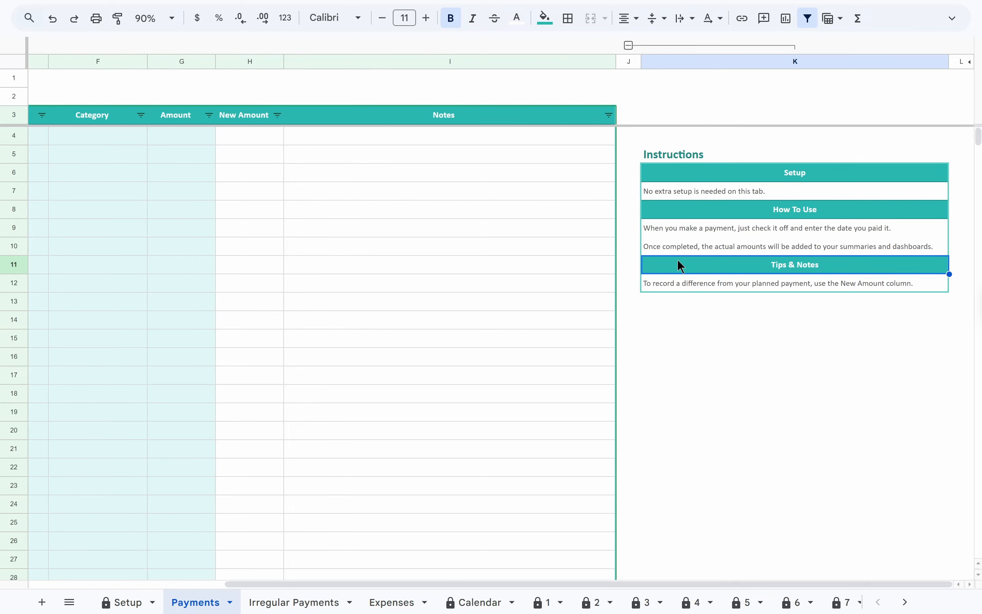
Collapse the instructions column group on the Payments sheet, expand it again and return to the Payment Schedule
left_click(629, 46)
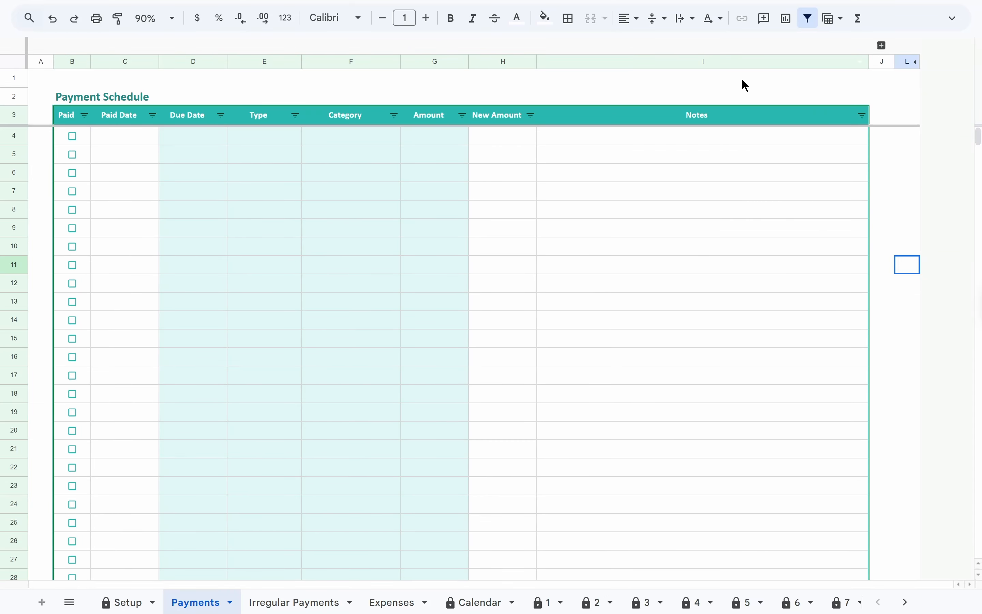
left_click(884, 45)
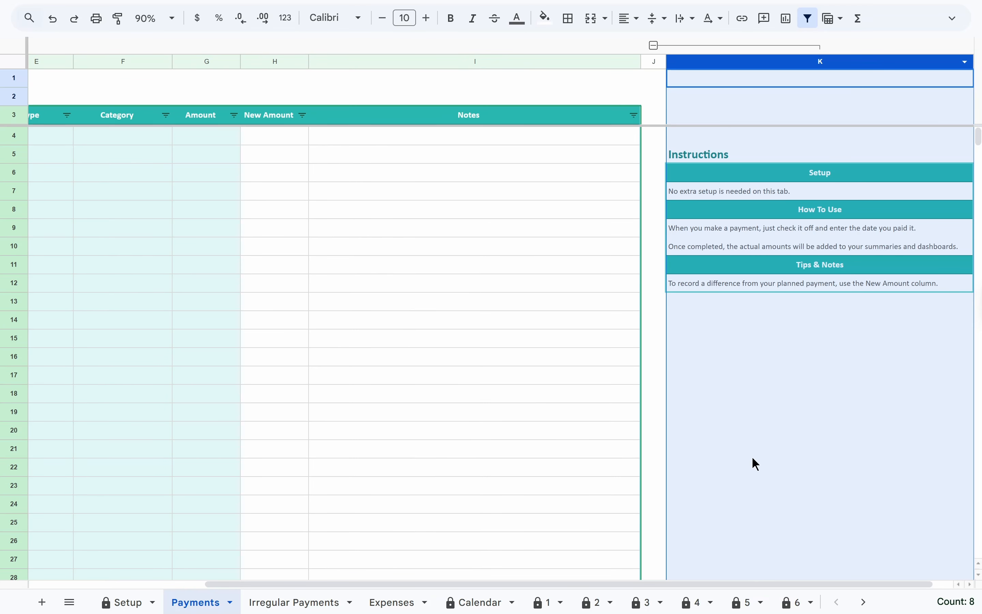
left_click_drag(726, 584, 431, 584)
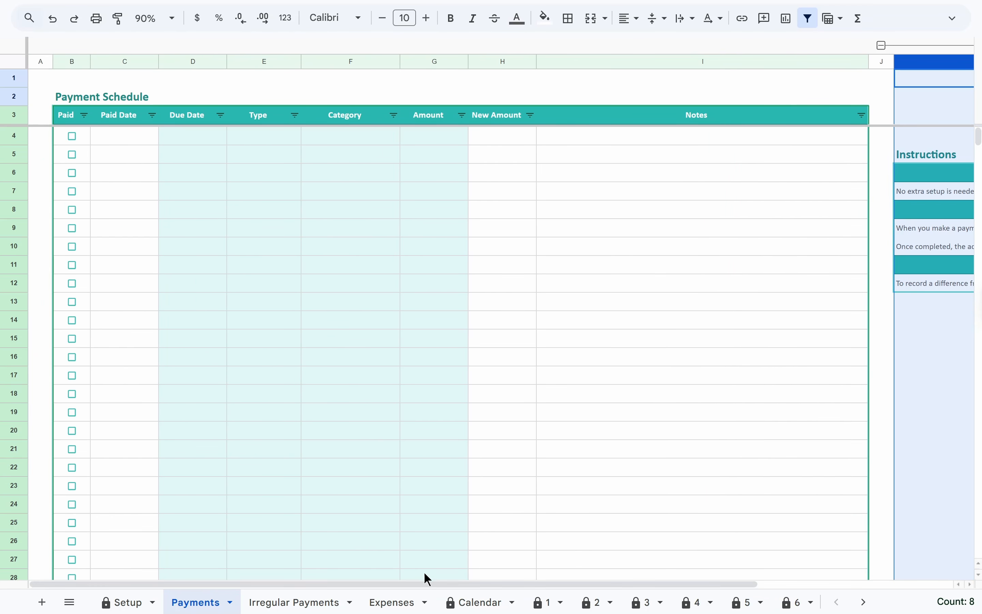
Examine the colored formula cells from Due Date to Amount and the white Paid Date cells in the Payment Schedule
left_click(43, 78)
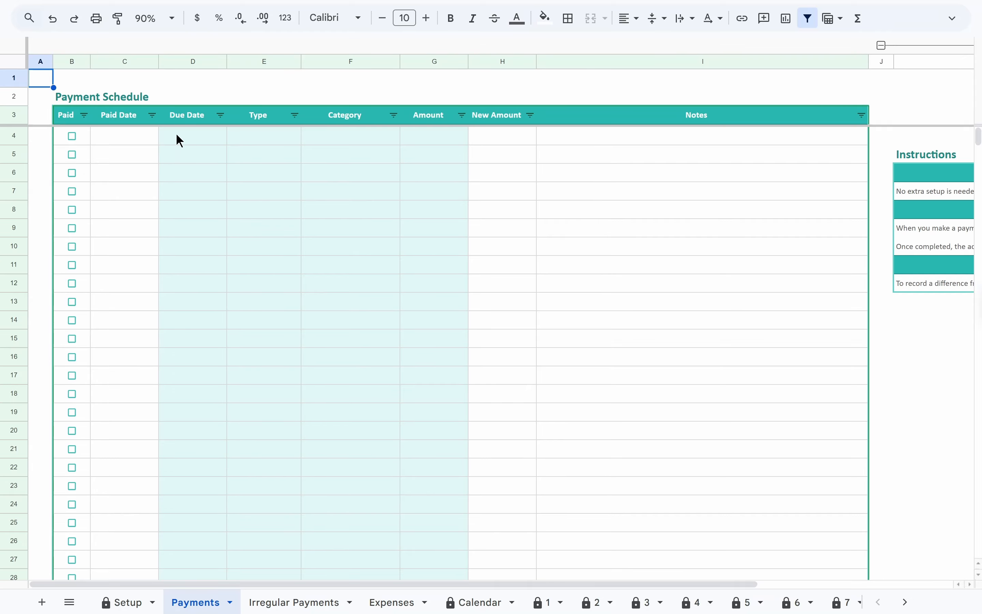
left_click_drag(178, 136, 444, 502)
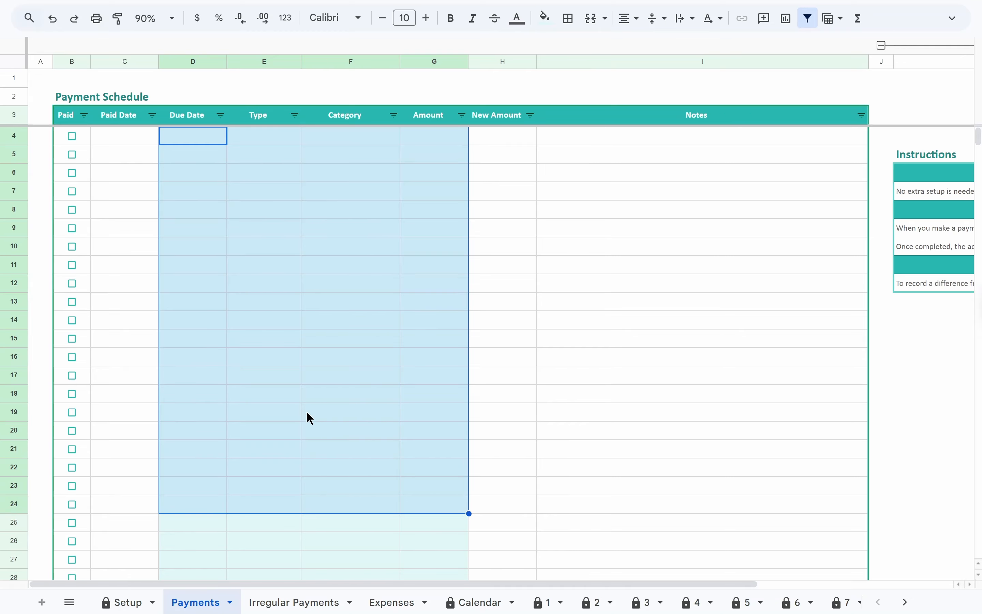
left_click(113, 138)
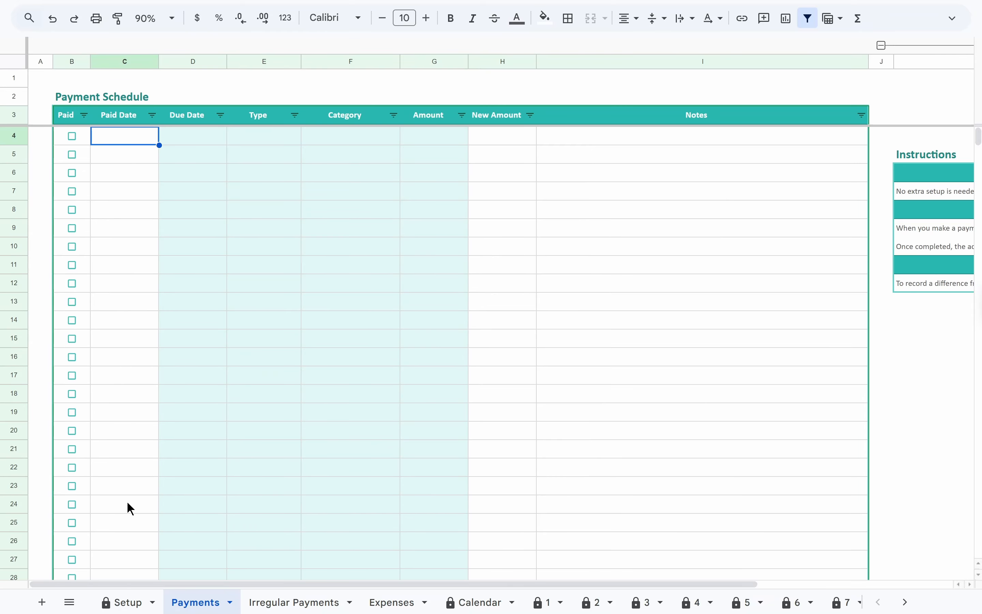
Try to edit the protected cell A17 on the Setup sheet, and cancel the edit
left_click(129, 602)
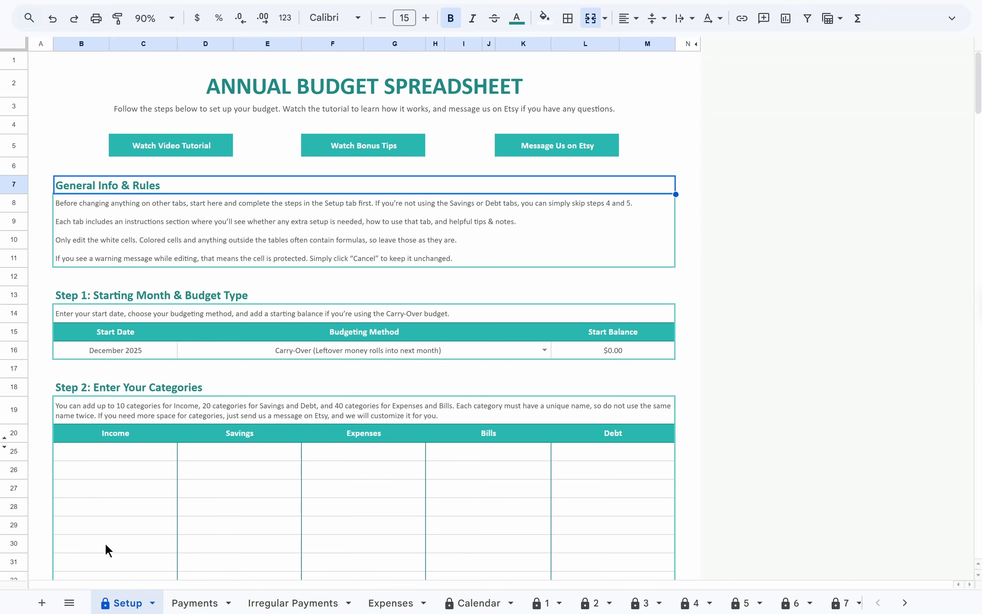
left_click(44, 373)
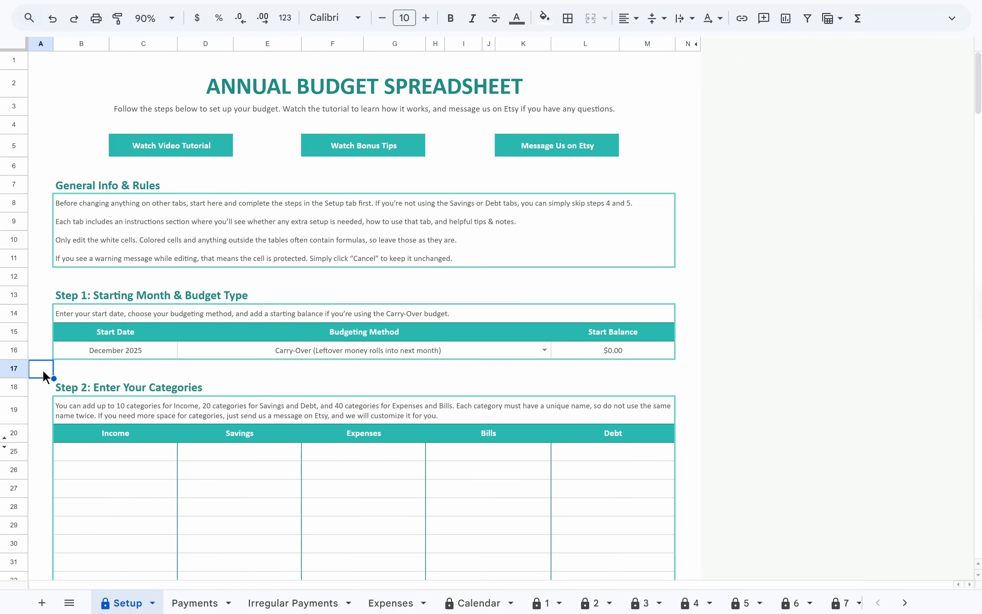
double_click(44, 373)
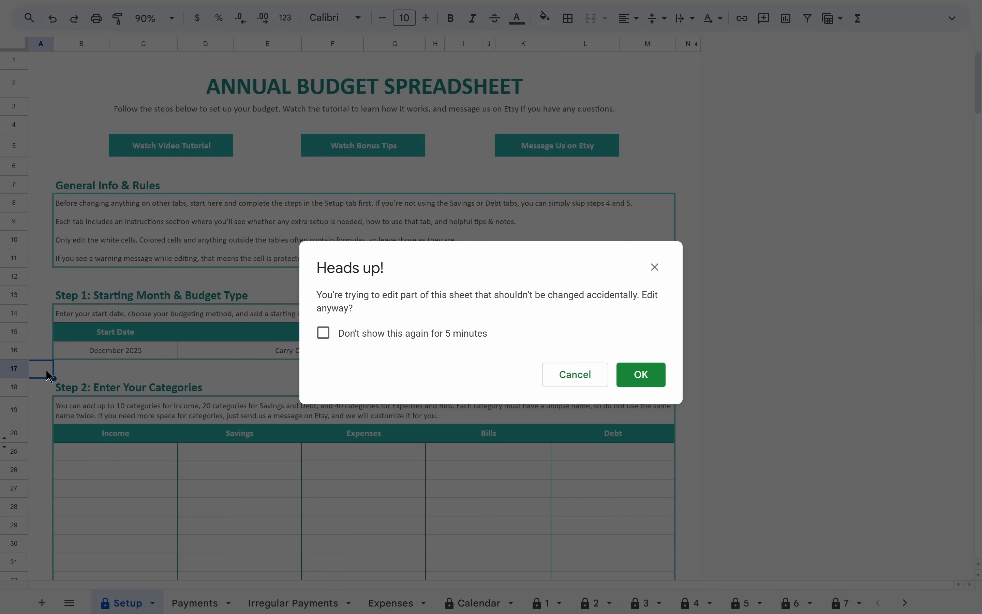
left_click(559, 373)
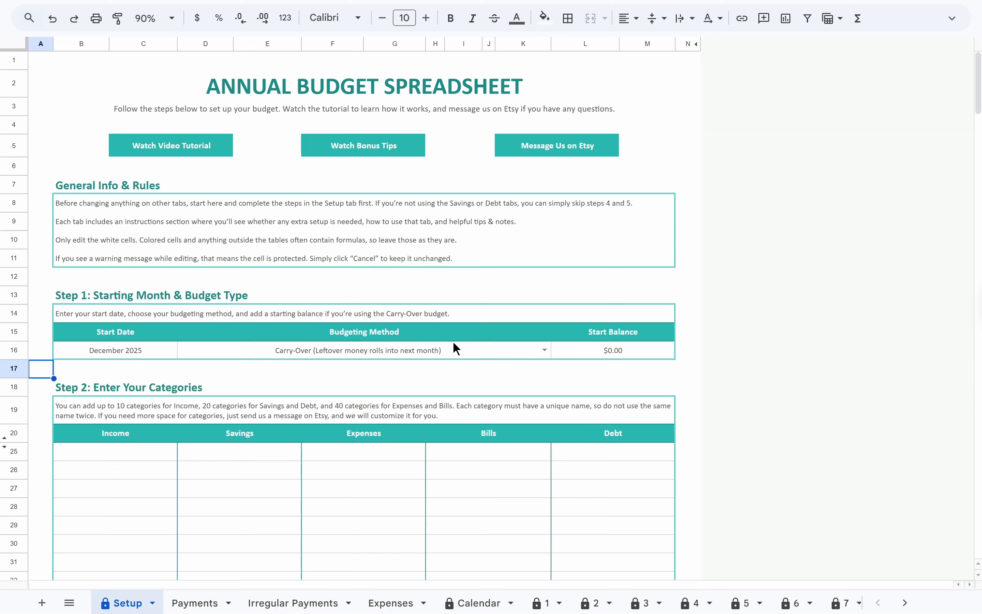
Set the Start Date in Step 1 of the Setup sheet to Jan 2026
left_click(391, 296)
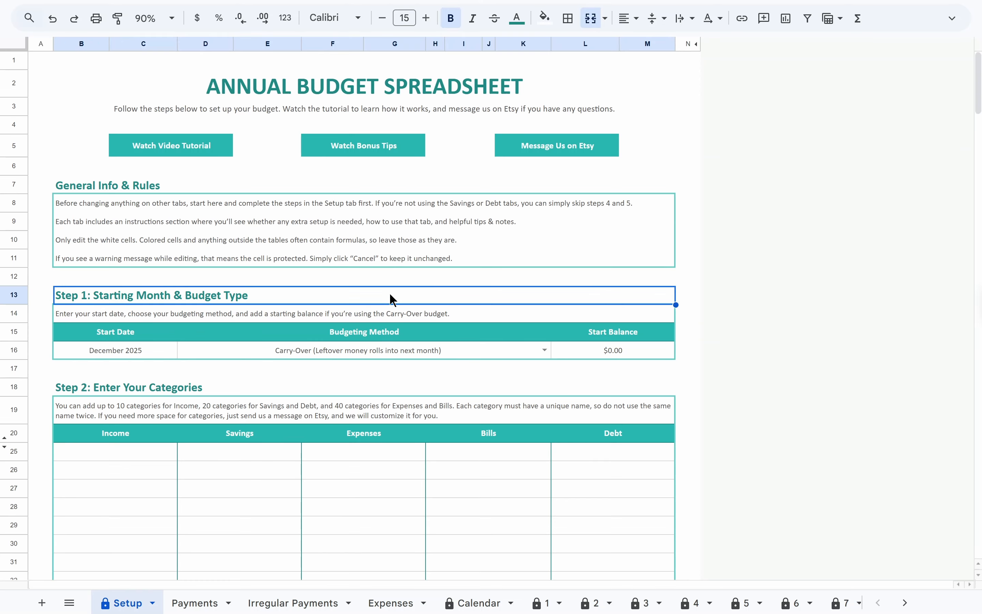
left_click(153, 347)
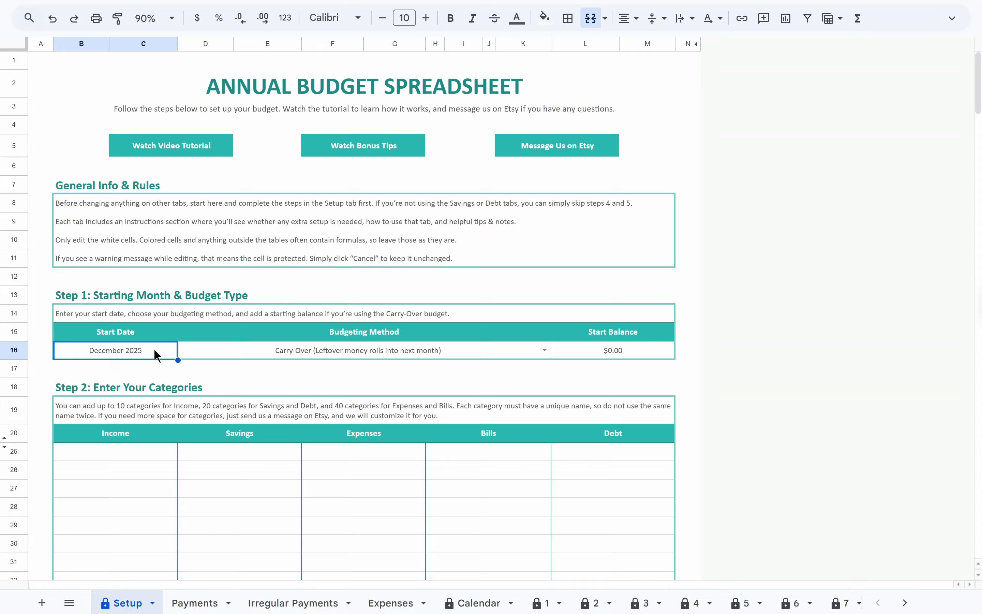
type("Jan 2026")
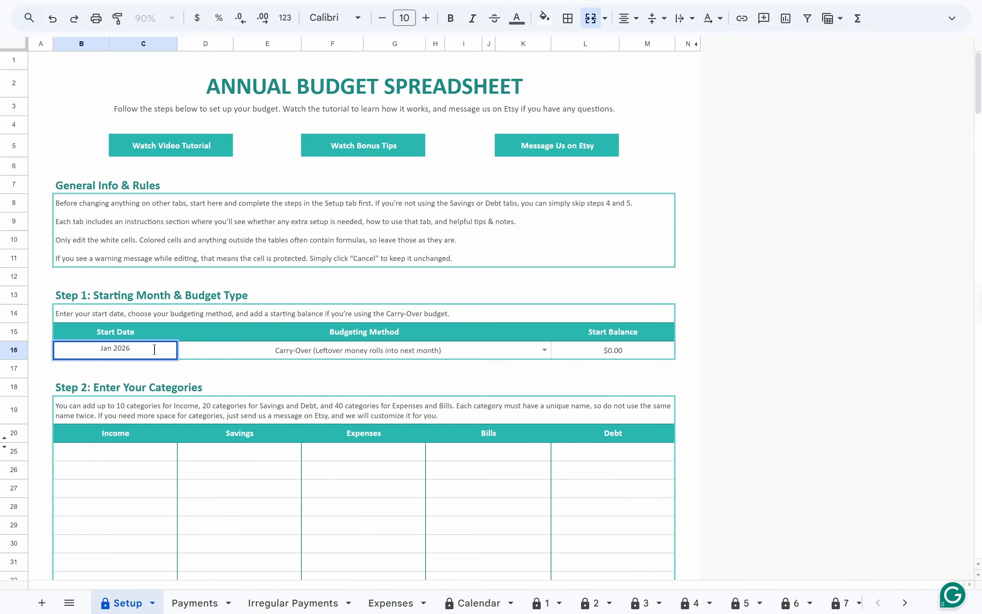
key("Tab")
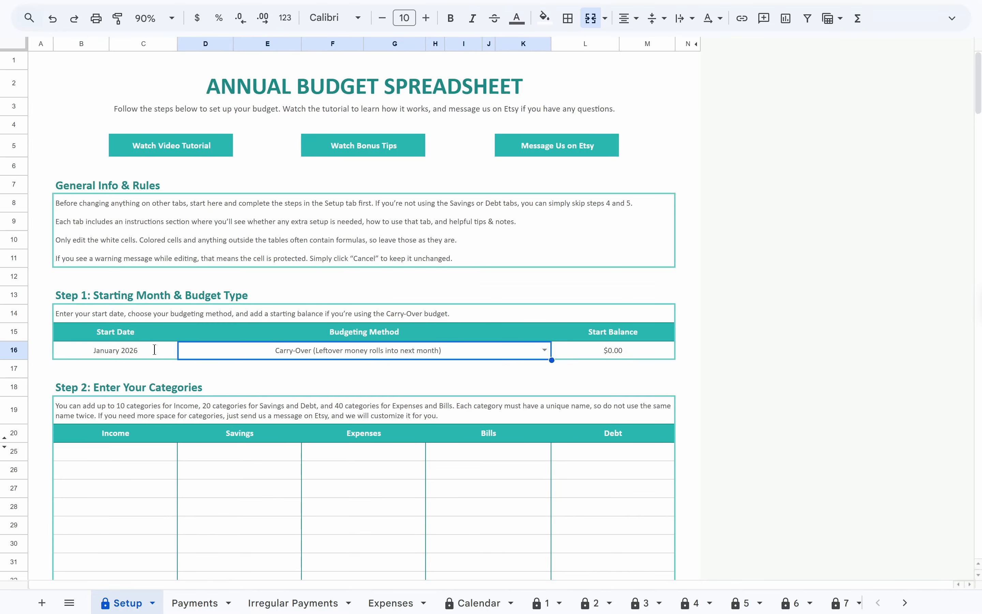
Choose the Carry-Over (Leftover money rolls into next month) budgeting method and set the Start Balance to 500
double_click(203, 348)
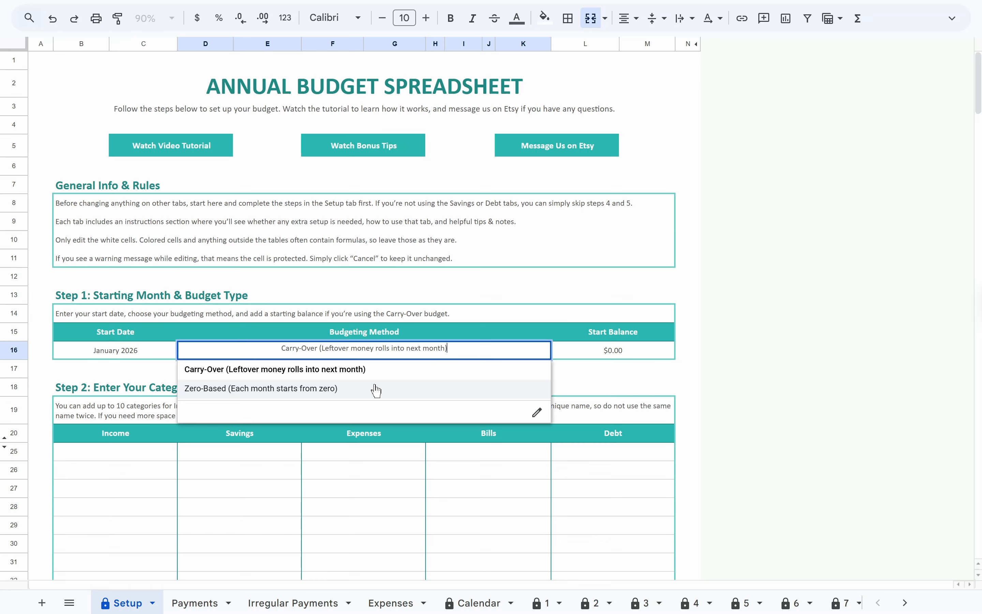
left_click(384, 368)
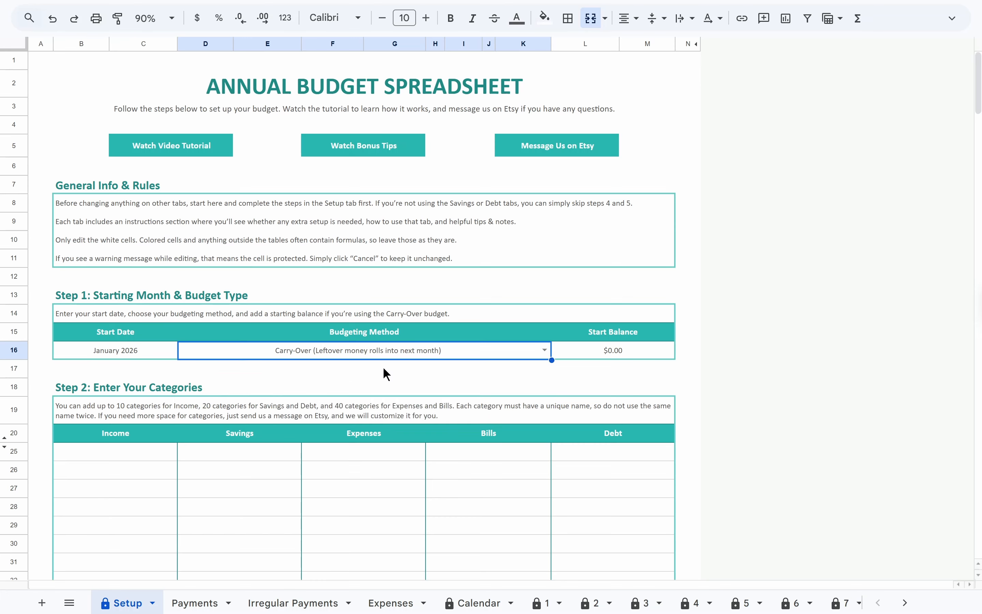
left_click(570, 352)
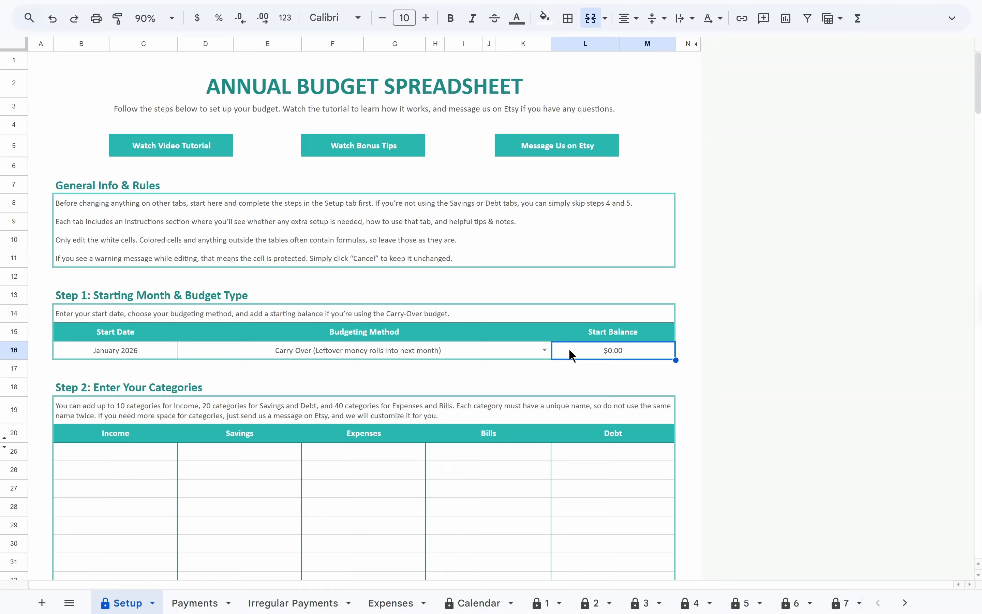
type("500")
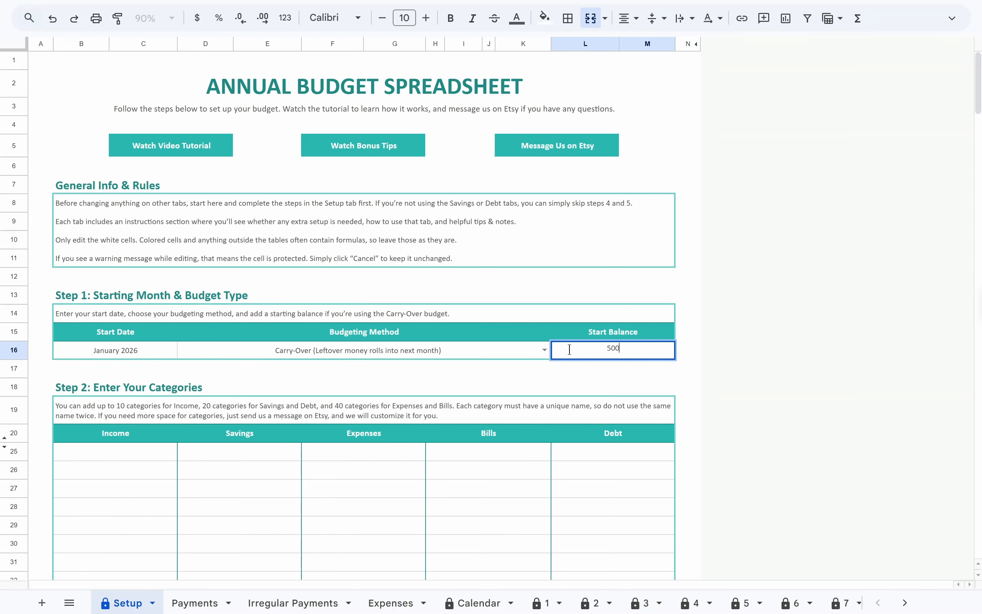
key("Return")
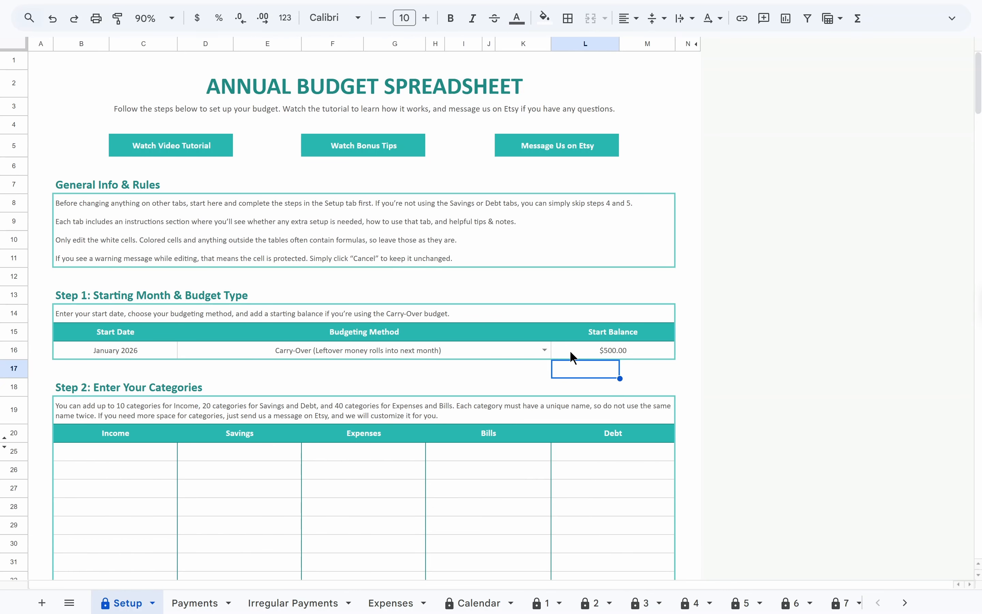
Review the Income, Savings, Expenses, Bills and Debt columns of the Step 2 category table
scroll(470, 425, "down", 5)
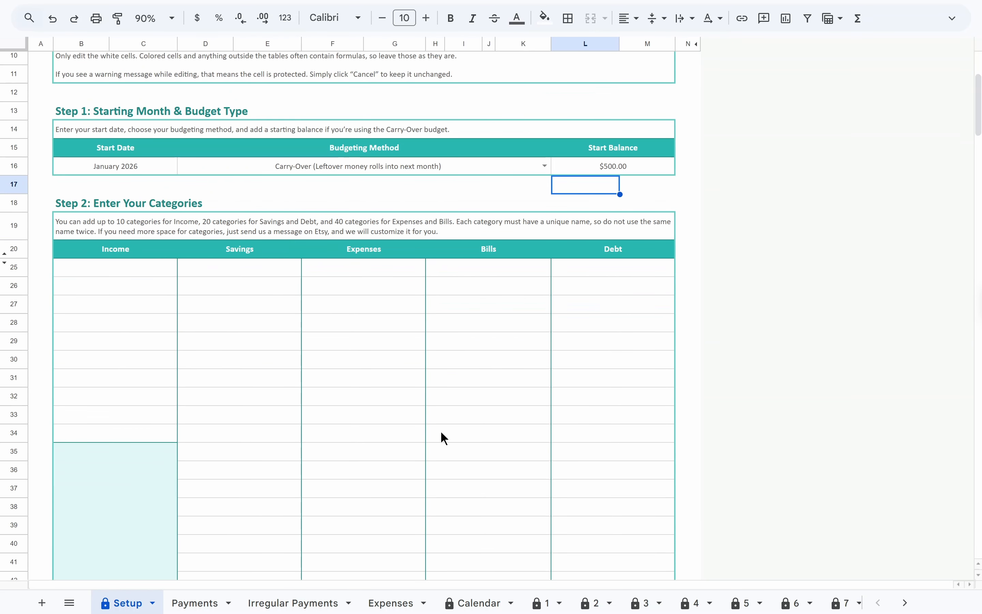
left_click(153, 257)
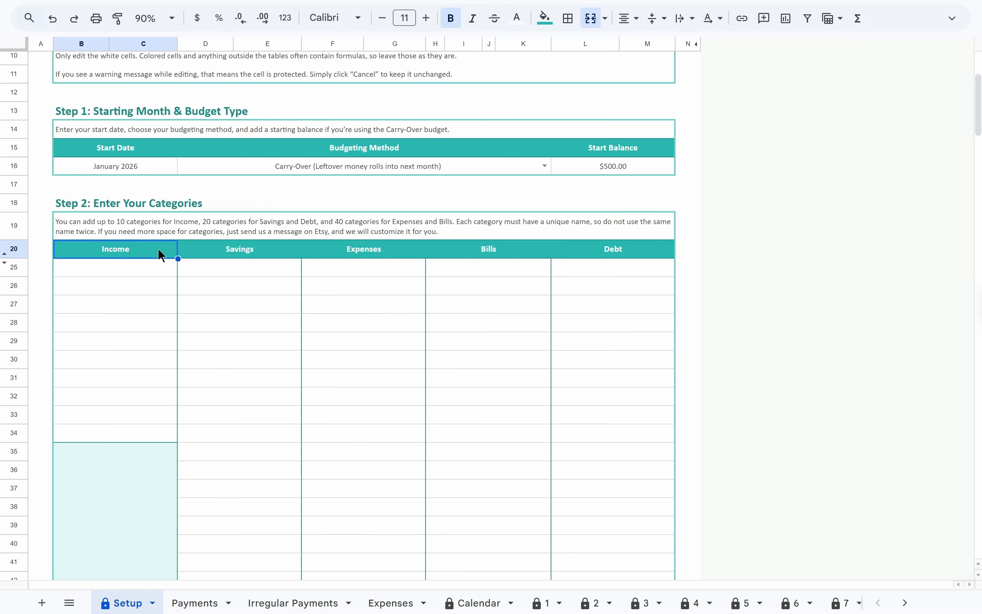
left_click(203, 253)
left_click(572, 258)
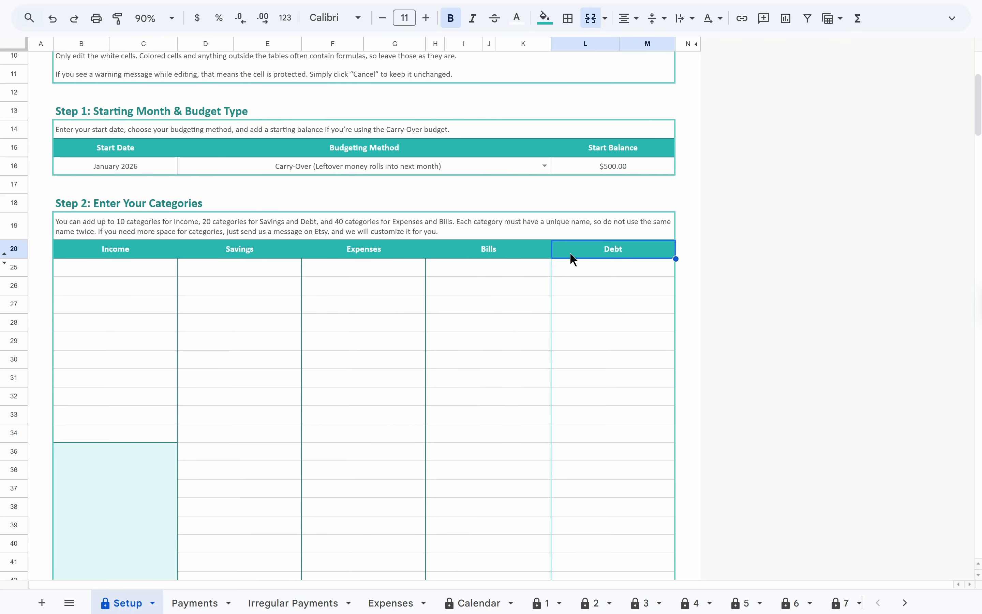
left_click(405, 256)
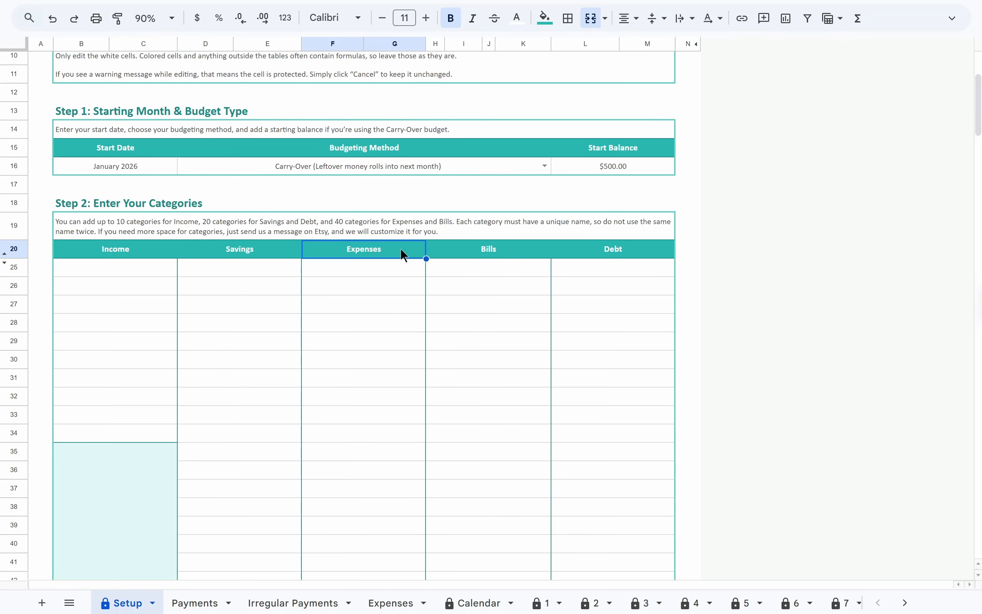
left_click(448, 254)
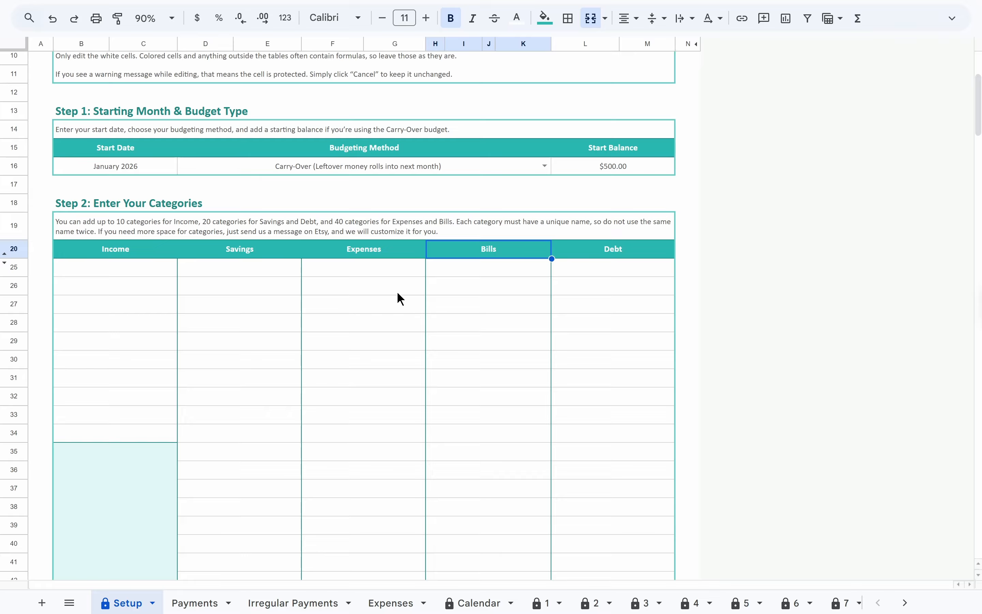
Enter Salary and Freelance as the first two Income categories in the Step 2 table
left_click(145, 268)
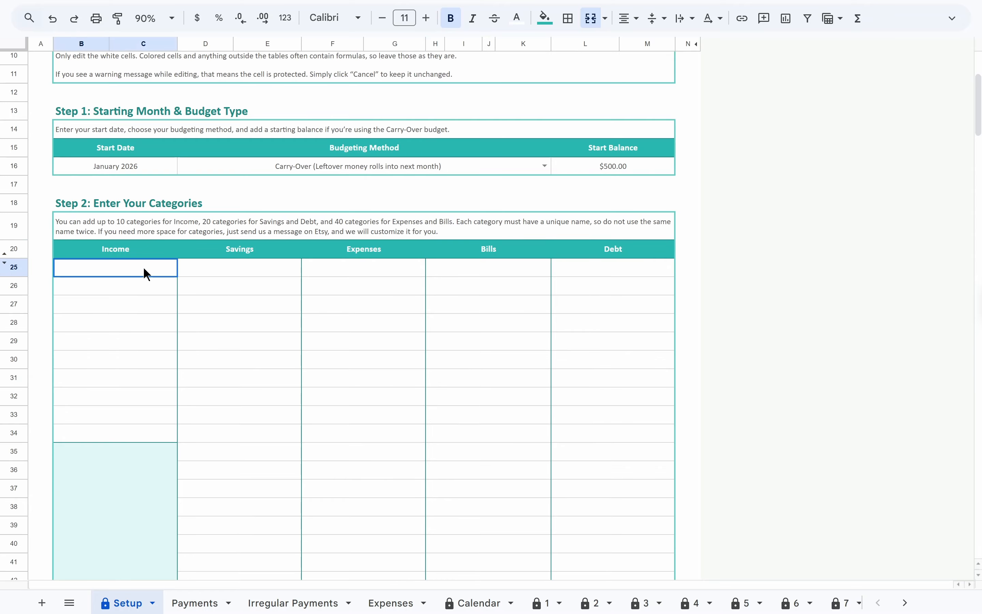
type("Salary")
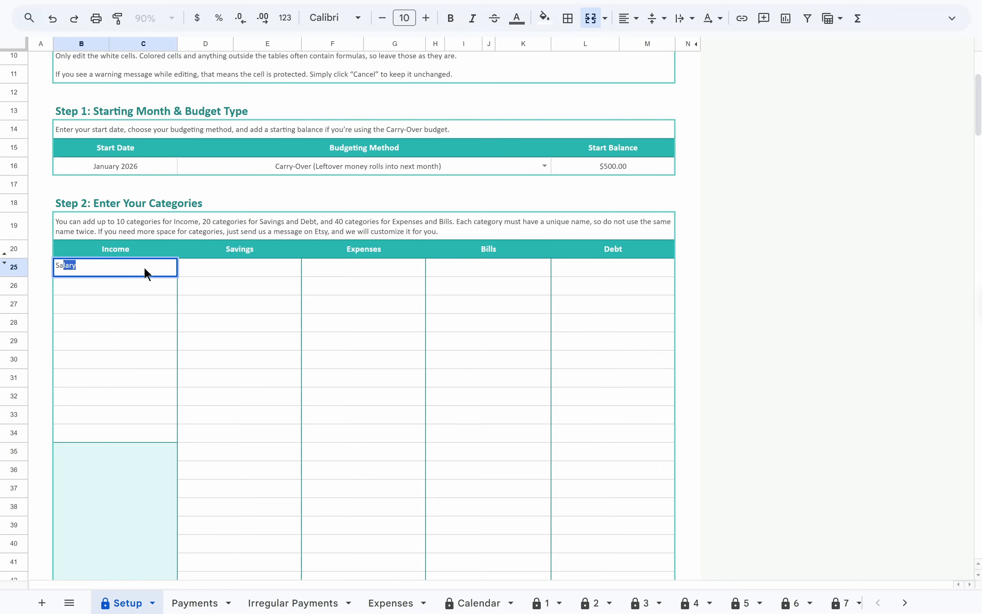
key("Return")
type("Fr")
key("Return")
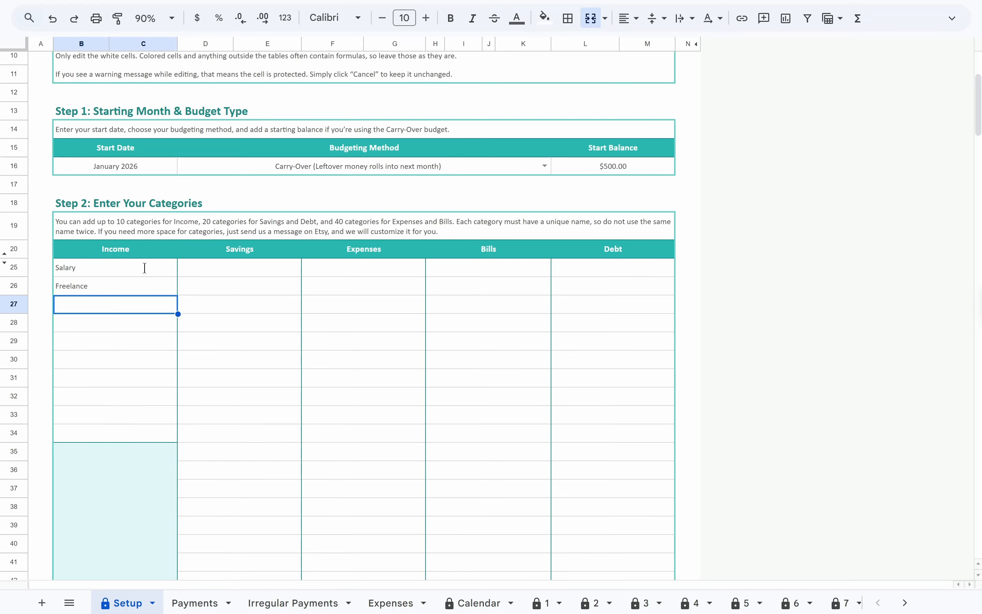
Enter Laptop, Vacation, Emergency Fund and General Savings as the first four Savings categories in the Step 2 table
left_click(196, 271)
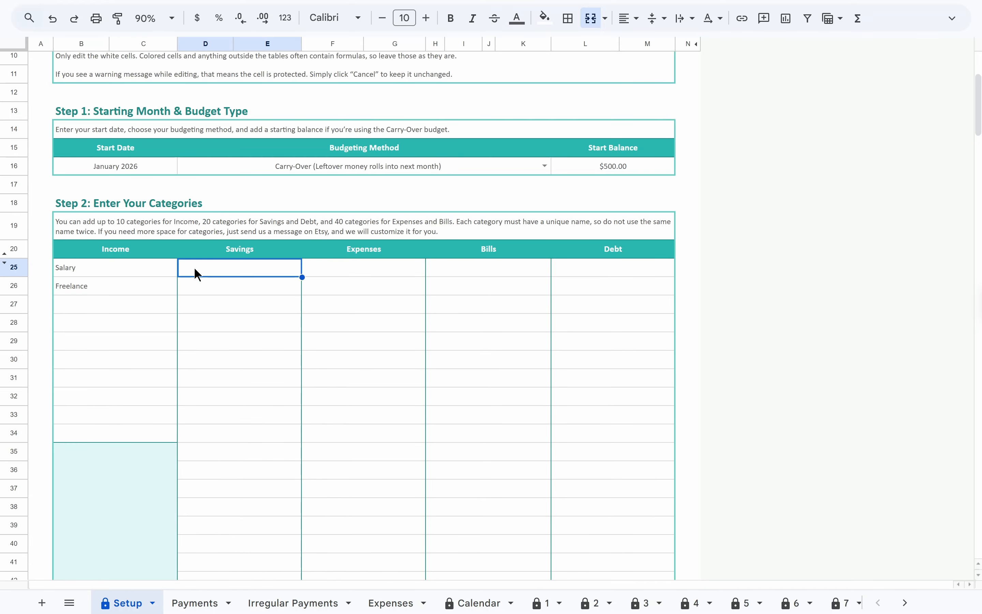
type("Laptop")
key("Return")
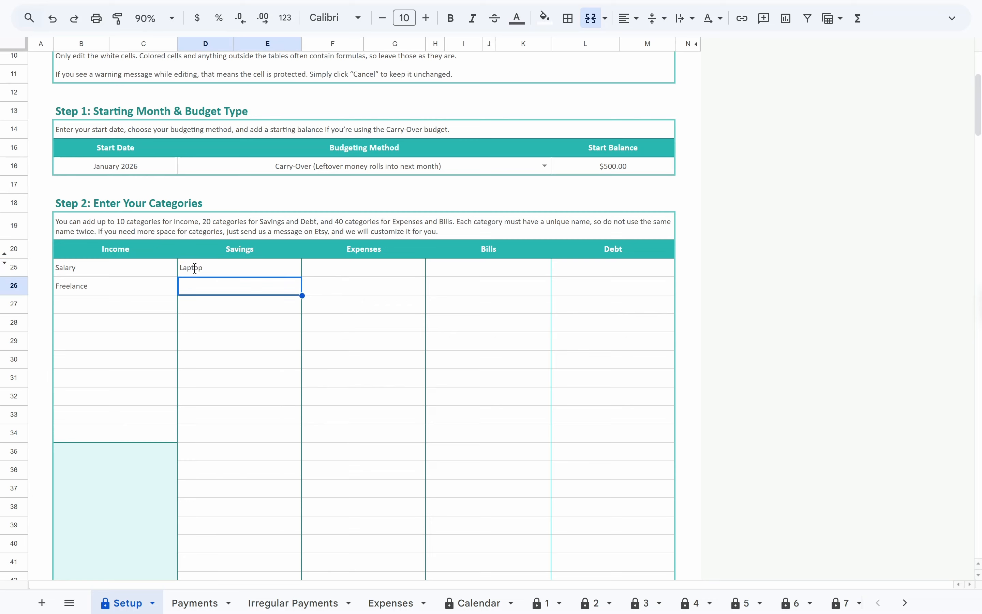
type("Vacation")
key("Return")
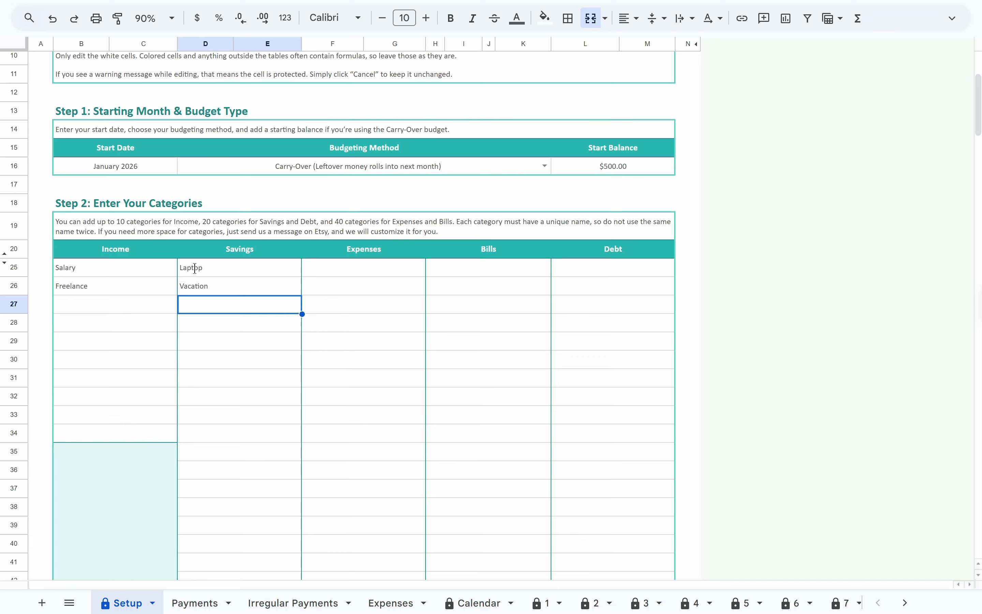
type("Emergency Fund")
key("Return")
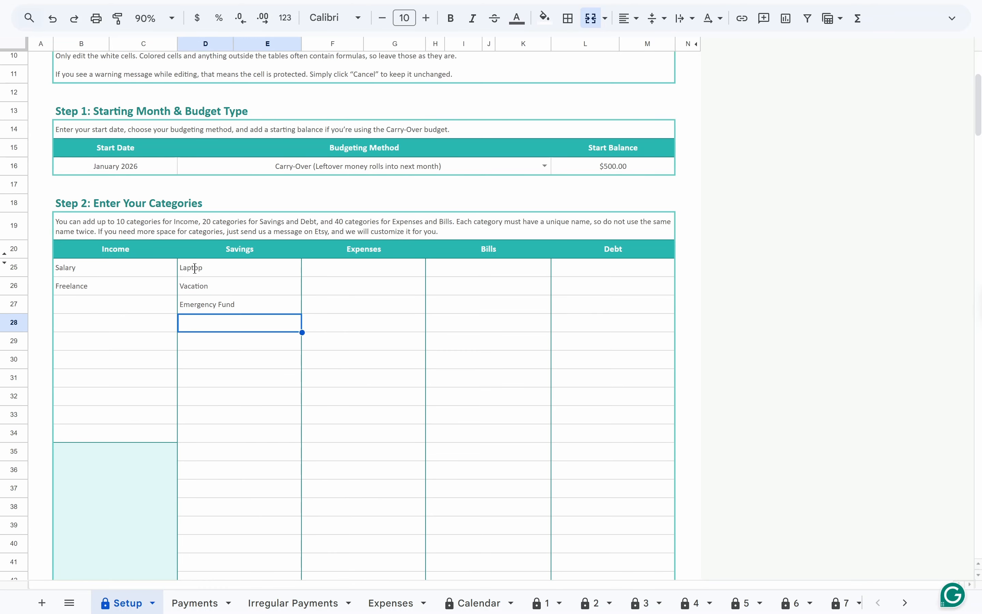
type("Ge")
key("Return")
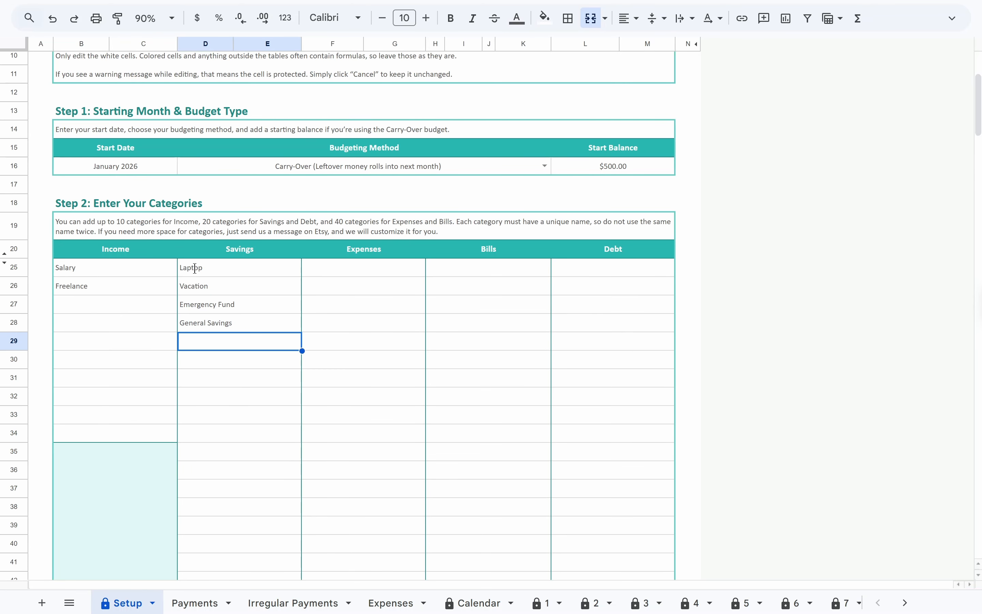
Enter Groceries, Transportation, Entertainment and Shopping as the first four Expenses categories in the Step 2 table
left_click(316, 264)
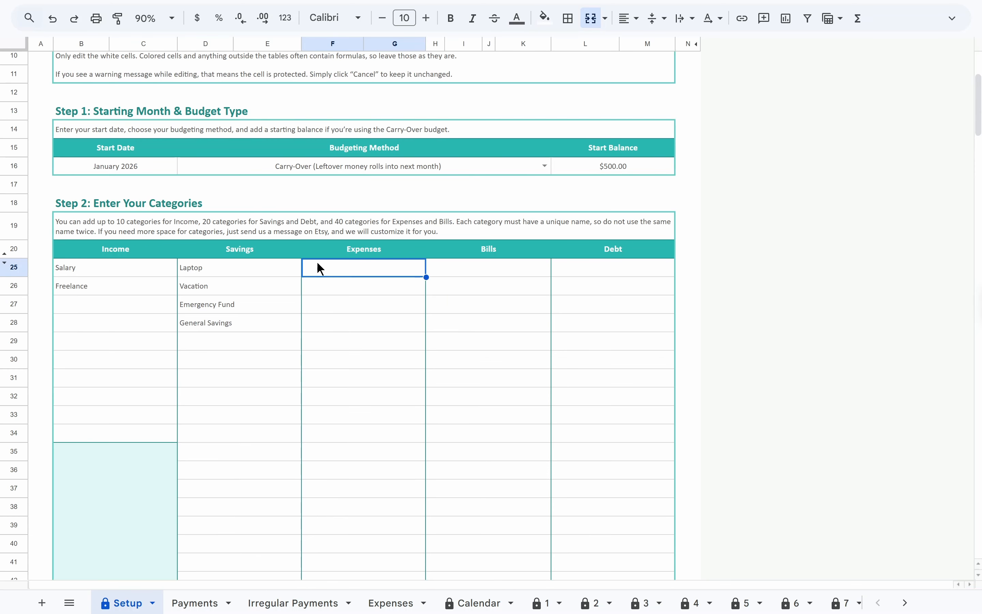
type("Gr")
key("Return")
type("Tr")
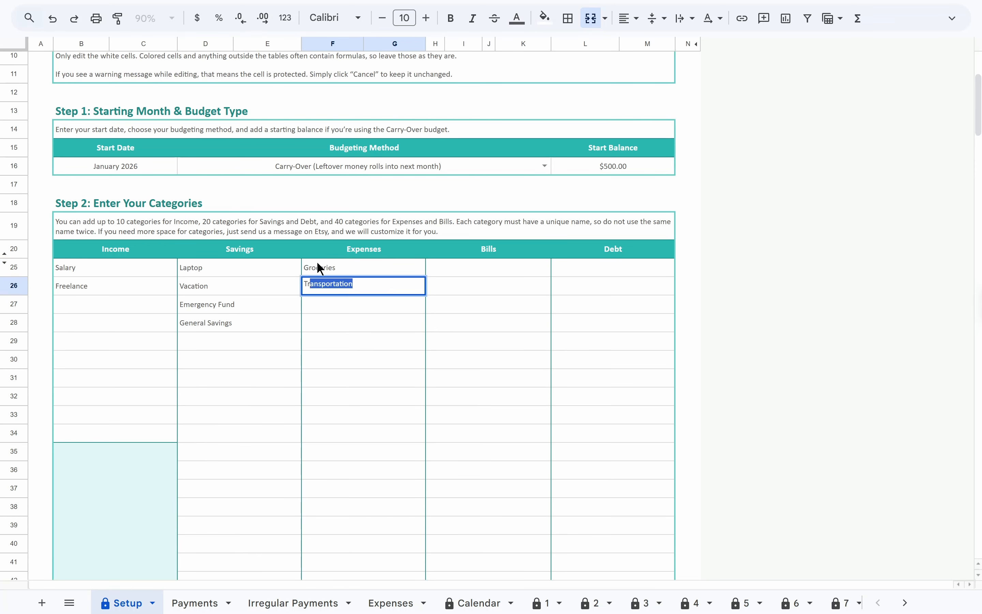
key("Return")
type("En")
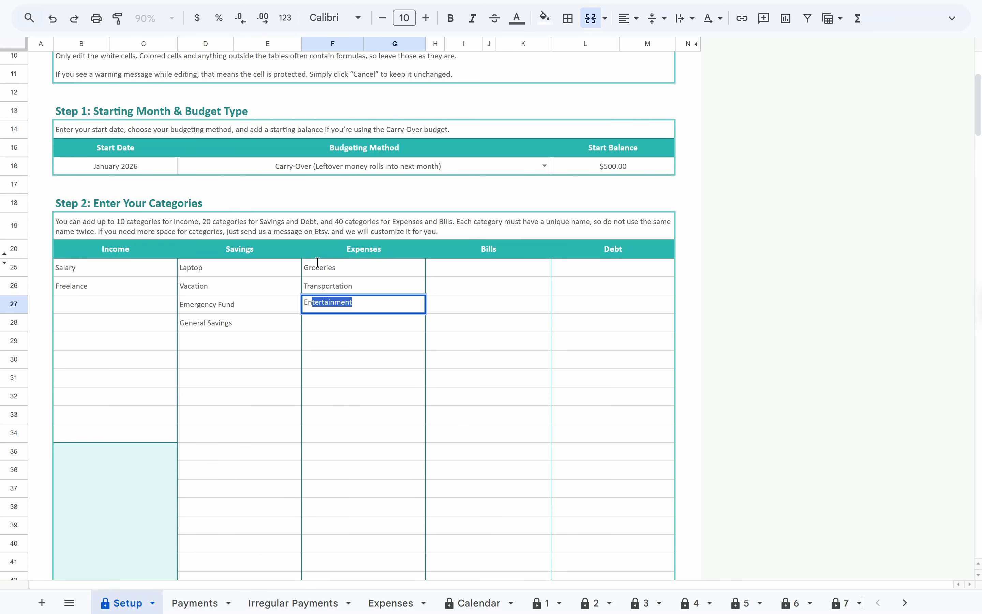
key("Return")
type("Sh")
key("Return")
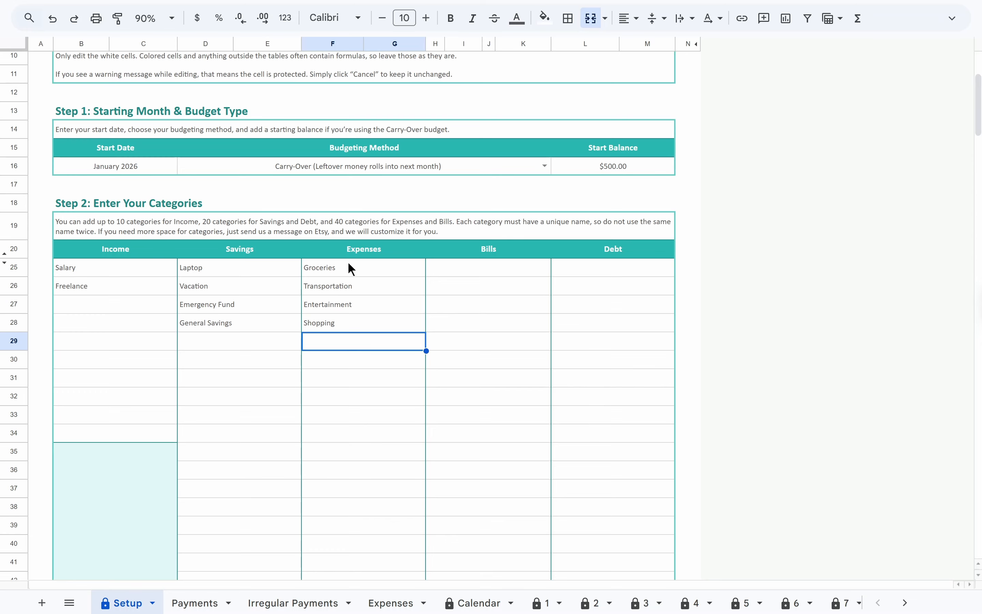
Enter Rent, Electricity, Internet and Phone as the first four Bills categories in the Step 2 table
left_click(476, 268)
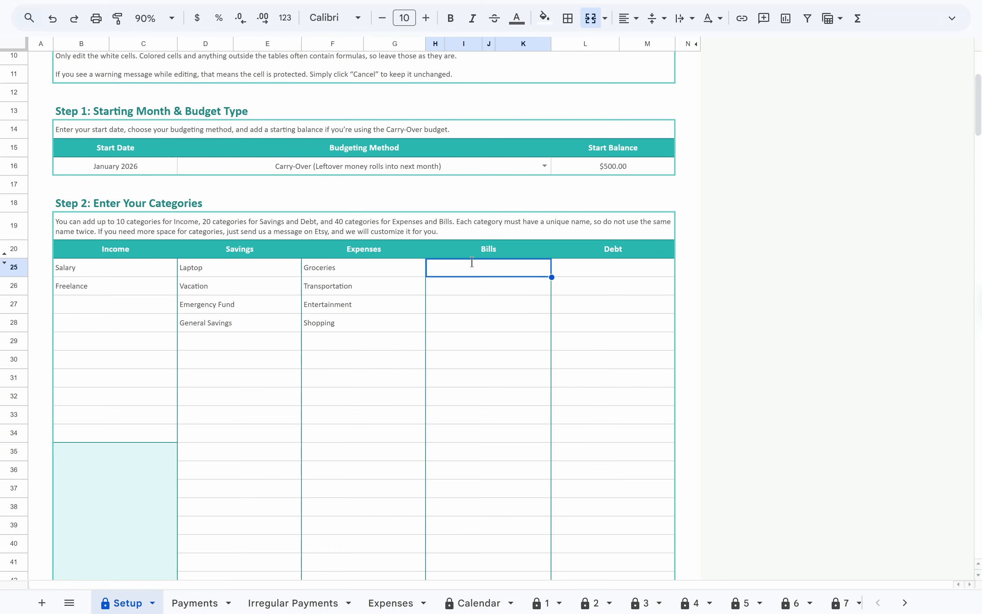
type("Re")
key("Return")
type("El")
key("Return")
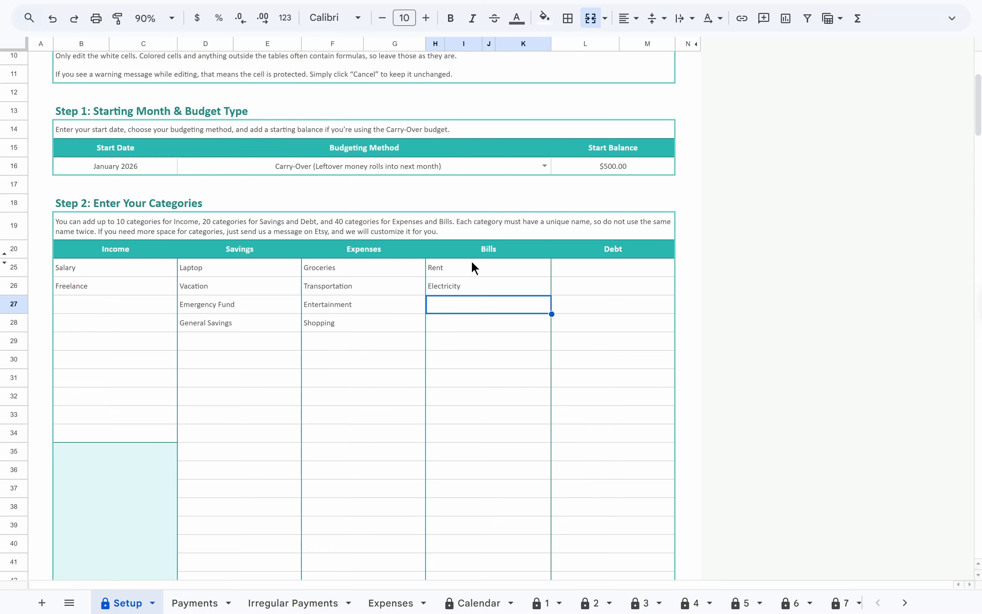
type("In")
key("Return")
type("Phone")
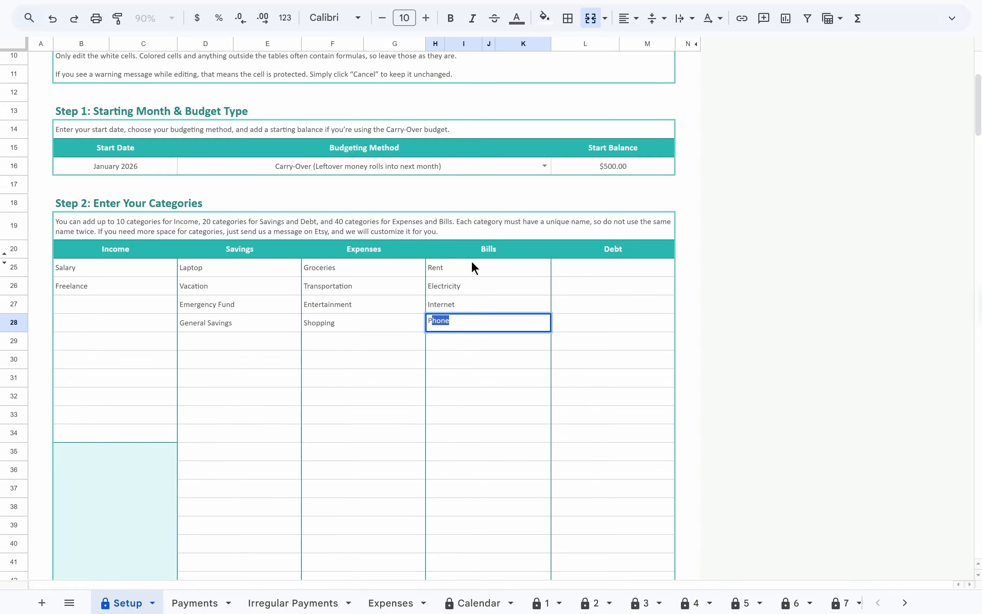
key("Return")
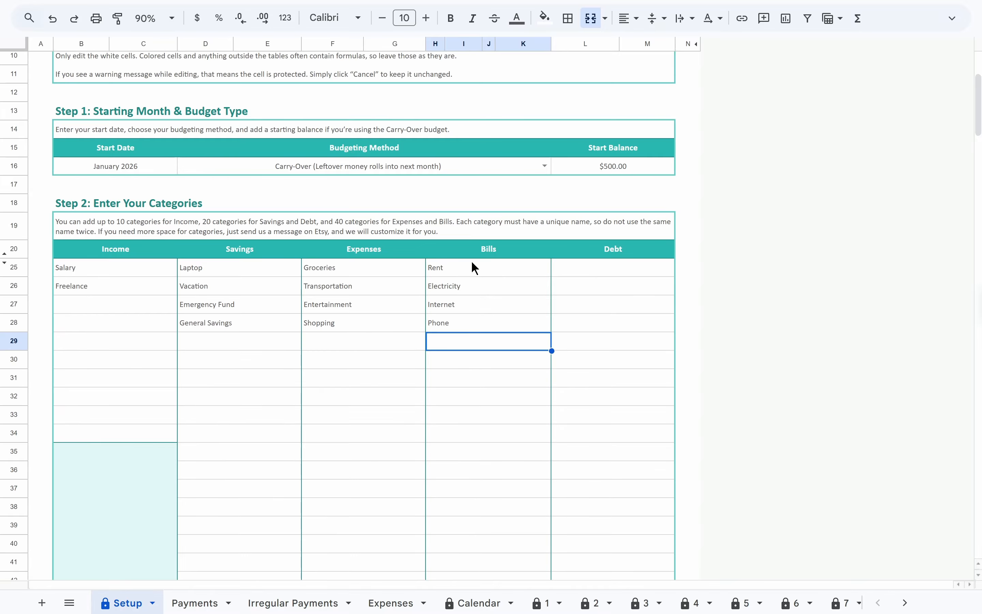
Enter Credit Card, Student Loan and Car Loan as the first three Debt categories in the Step 2 table
left_click(571, 266)
type("Credit Card")
key("Return")
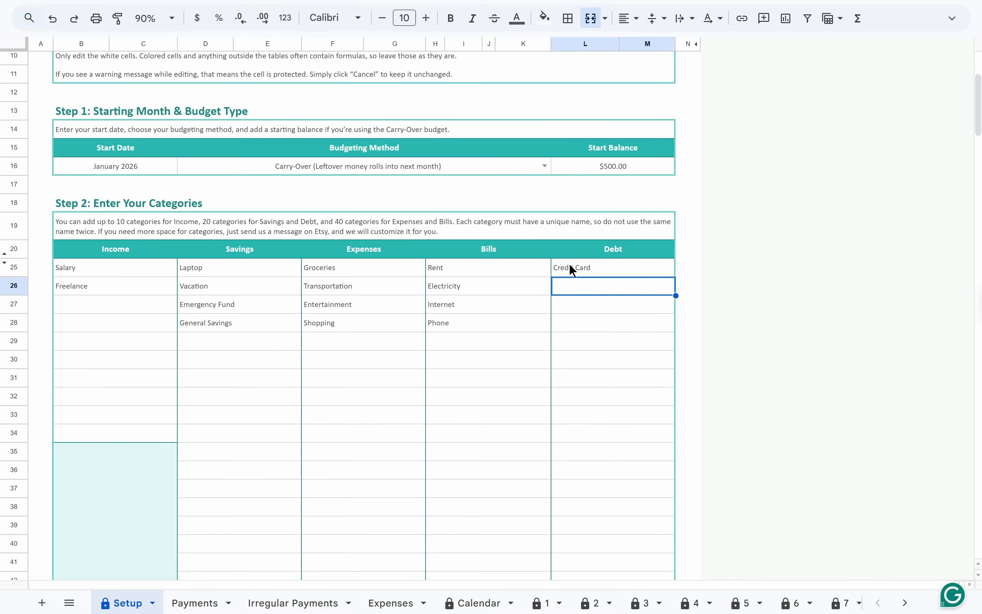
type("Student Loan")
key("Return")
type("Ca")
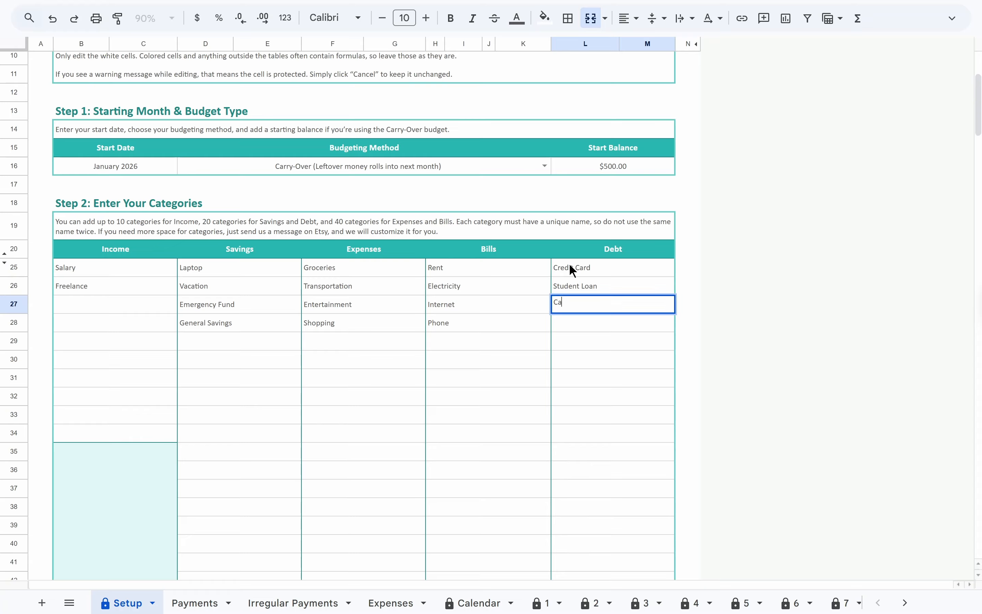
type("r Loan")
key("Return")
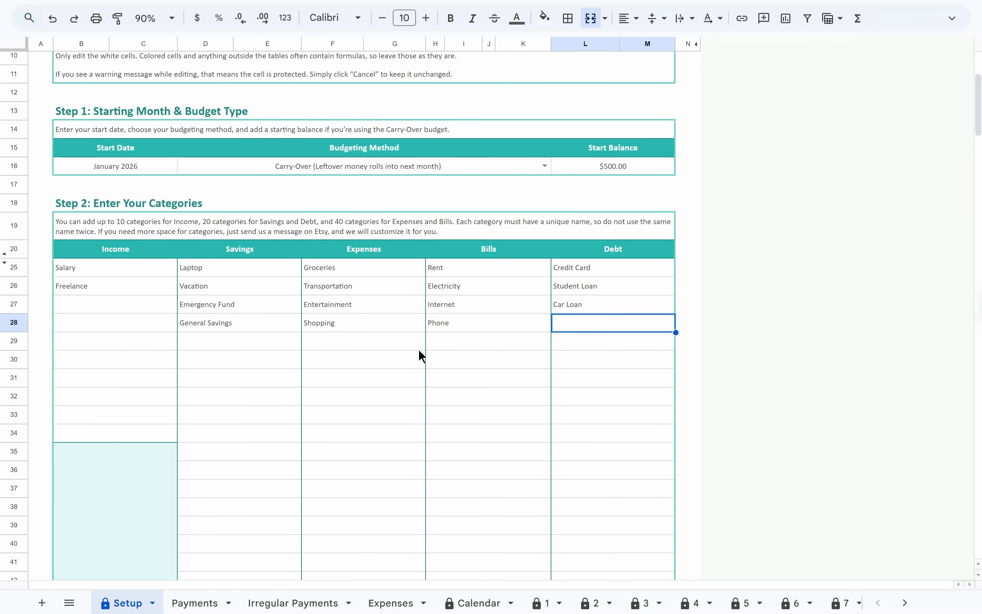
Review the recurring Income, Bills and Debt tables in Step 3 of the Setup sheet
scroll(423, 356, "down", 20)
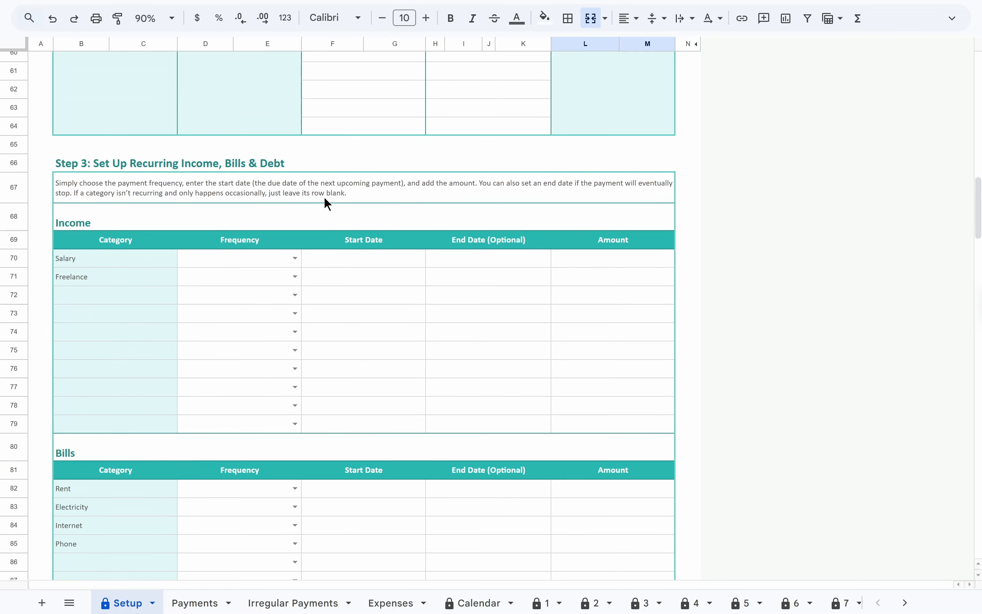
left_click(320, 169)
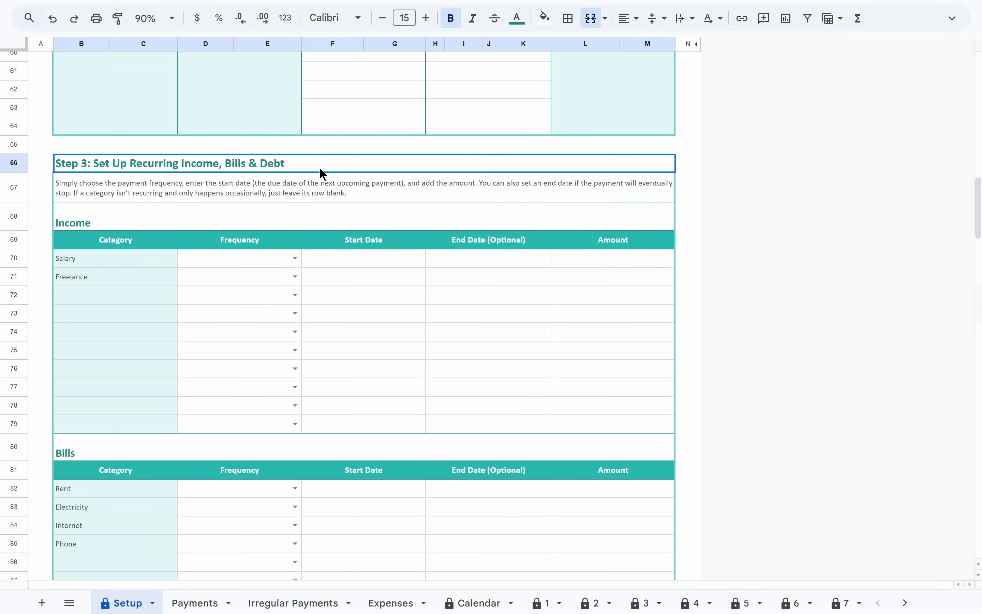
left_click(274, 219)
scroll(270, 223, "down", 4)
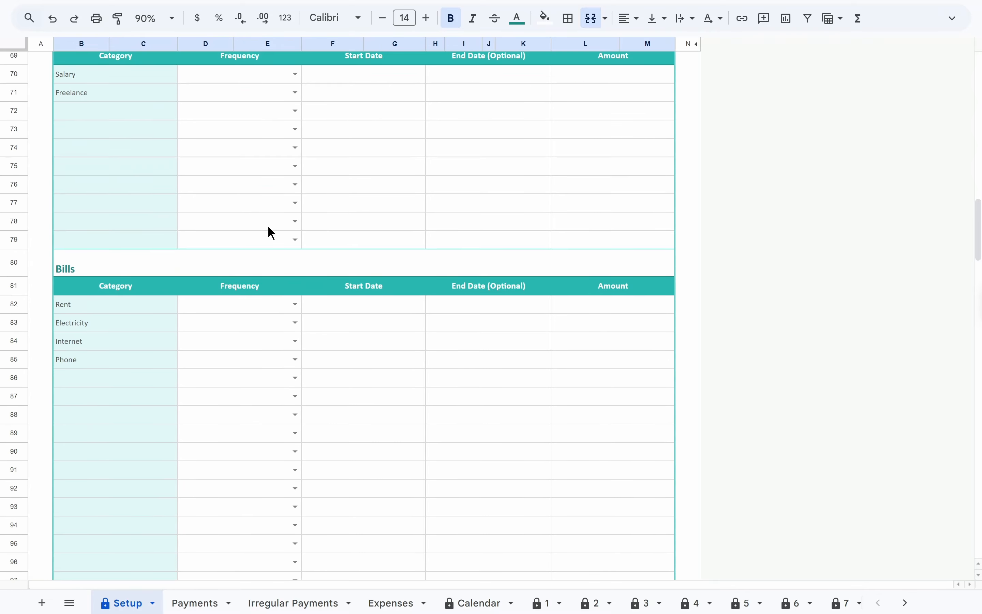
left_click(252, 261)
scroll(250, 264, "down", 15)
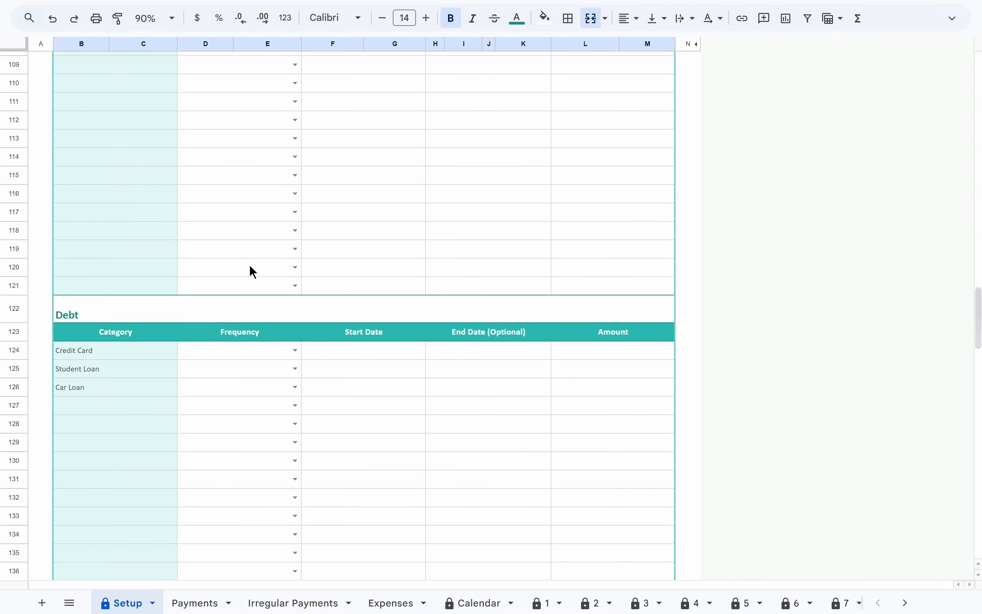
left_click(244, 304)
scroll(245, 305, "up", 8)
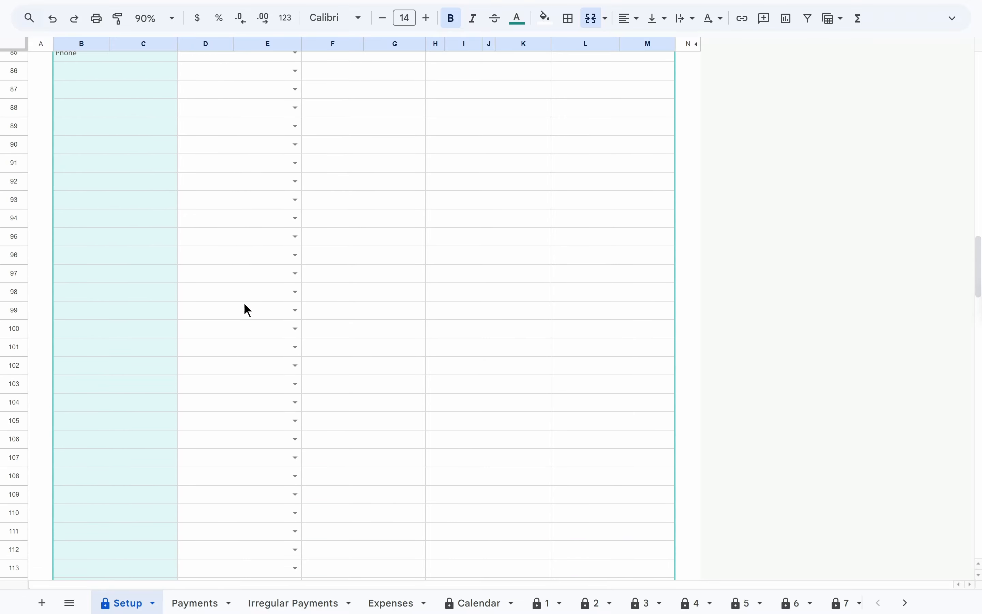
scroll(242, 307, "up", 8)
scroll(240, 316, "up", 2)
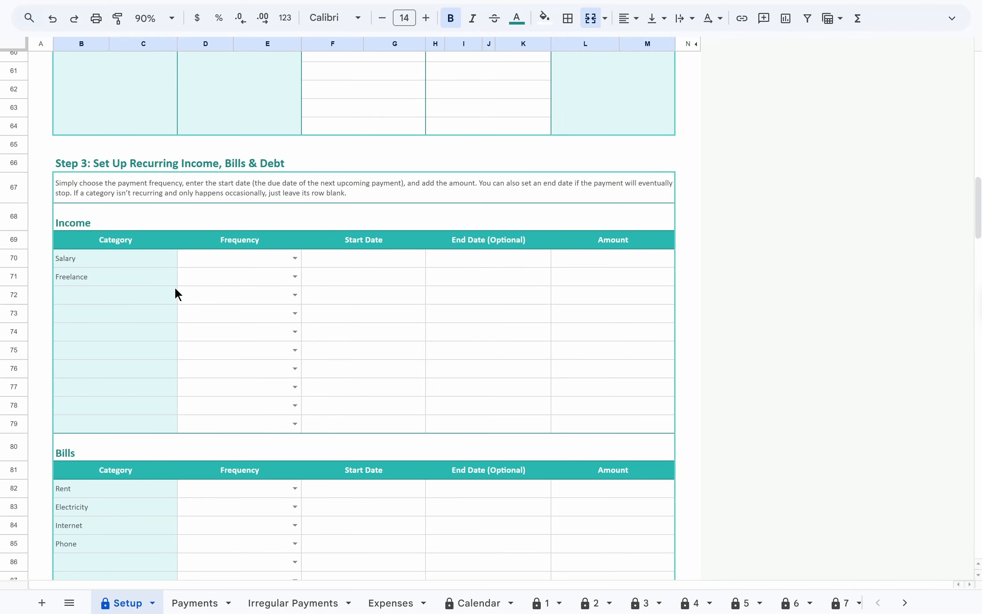
Set the recurring Salary income in Step 3 to a Biweekly frequency with a start date of Jan 2, 2026
left_click(159, 263)
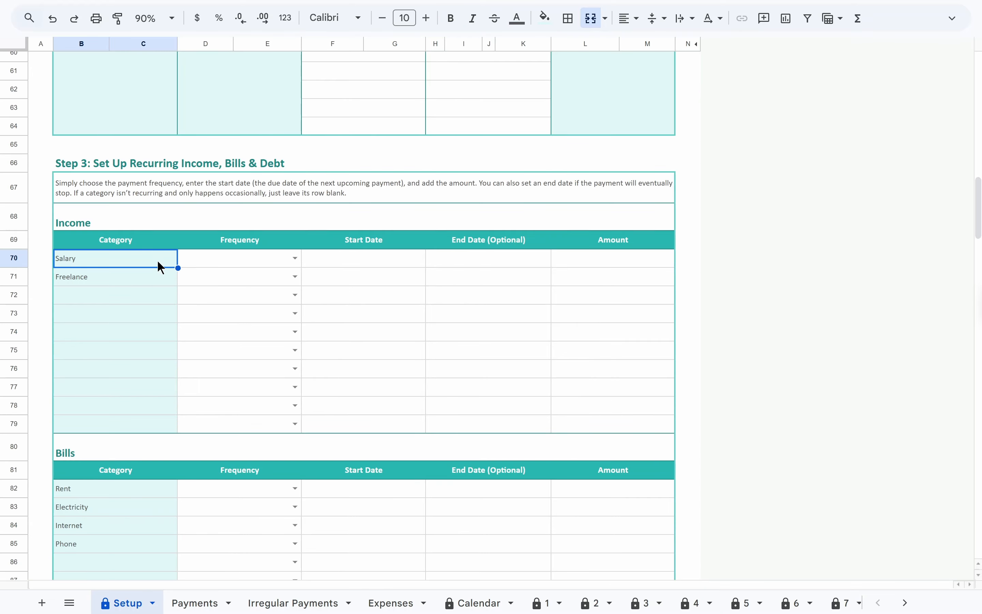
left_click(221, 266)
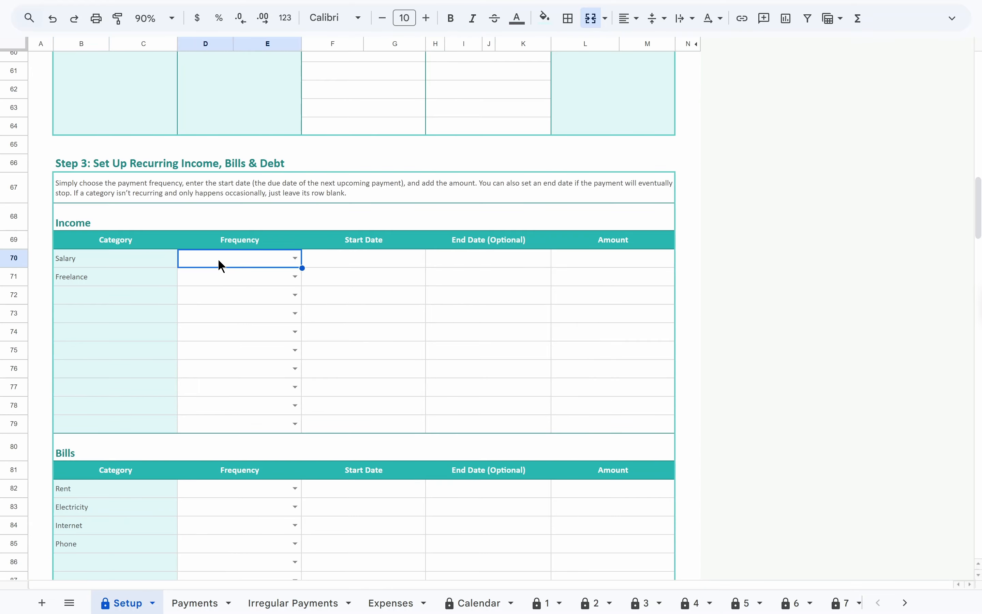
left_click(294, 259)
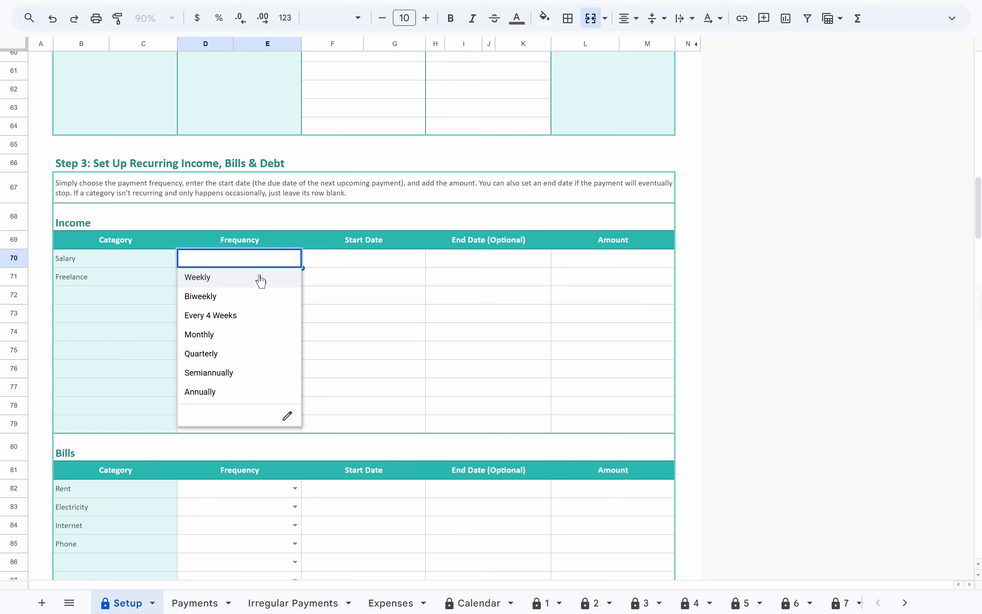
left_click(260, 302)
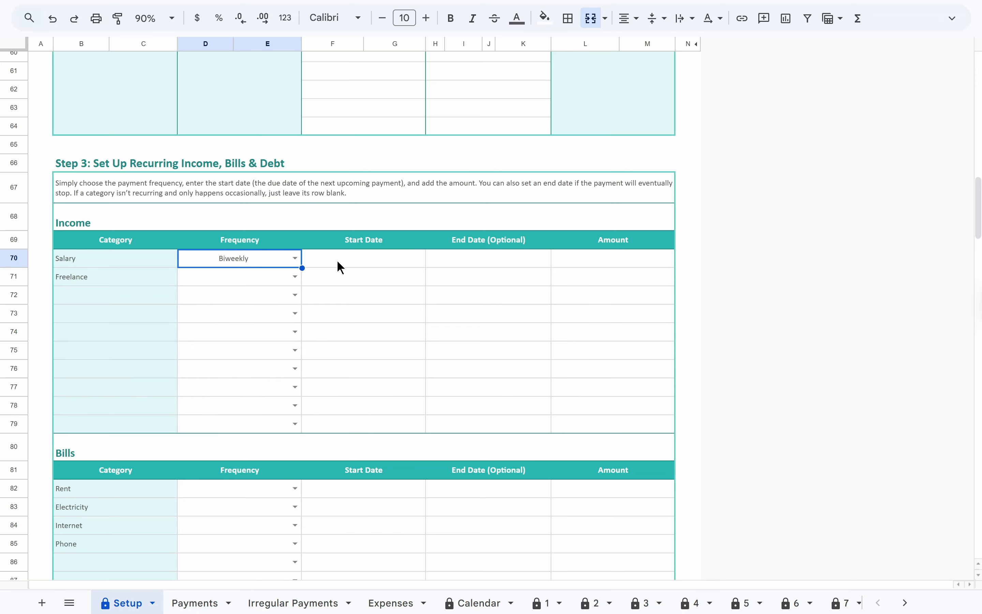
left_click(341, 268)
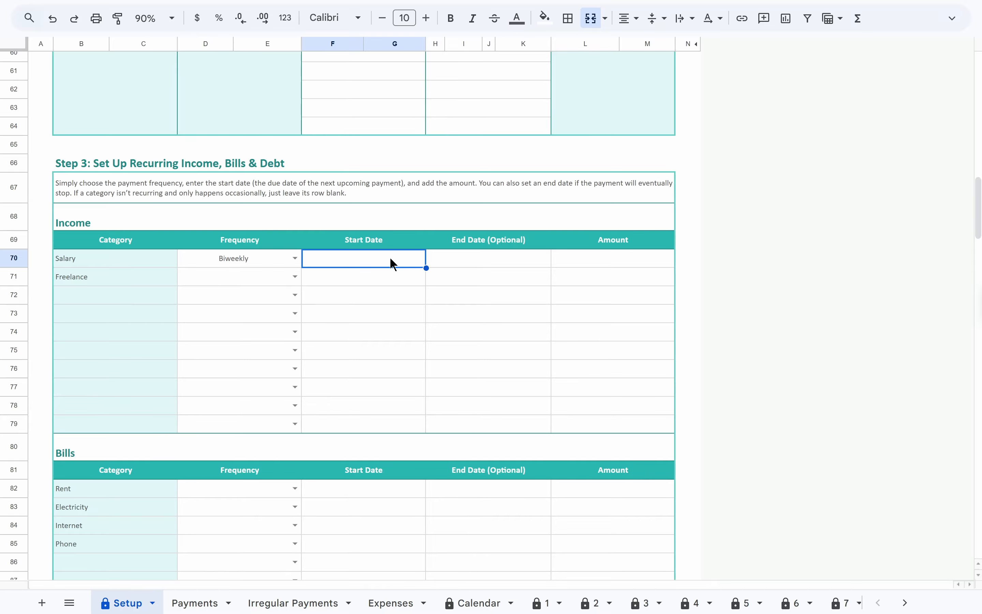
type("jan 2")
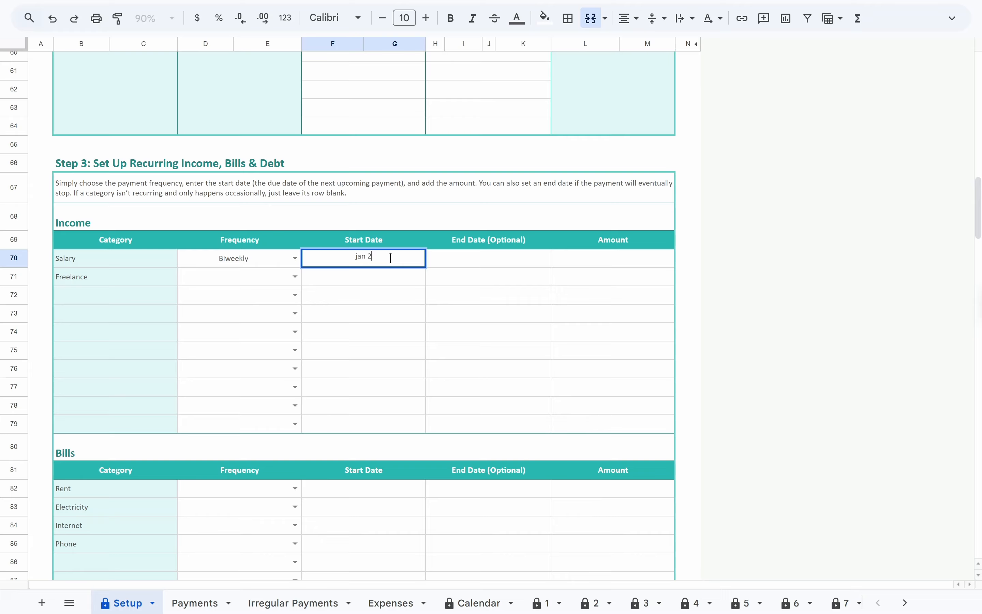
key("Tab")
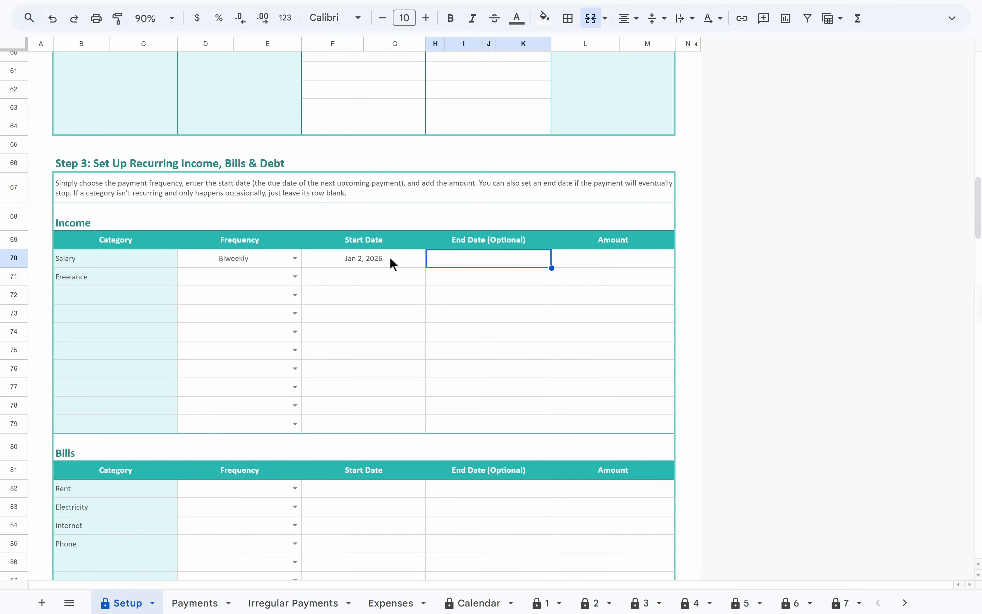
Set the Amount of the recurring Salary income to 2000
left_click(558, 256)
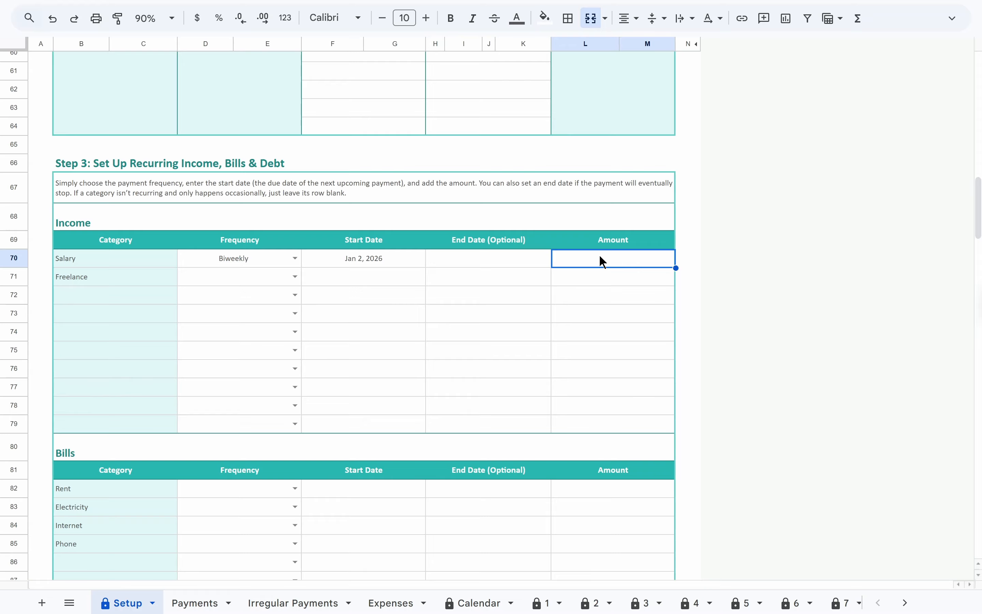
type("2000")
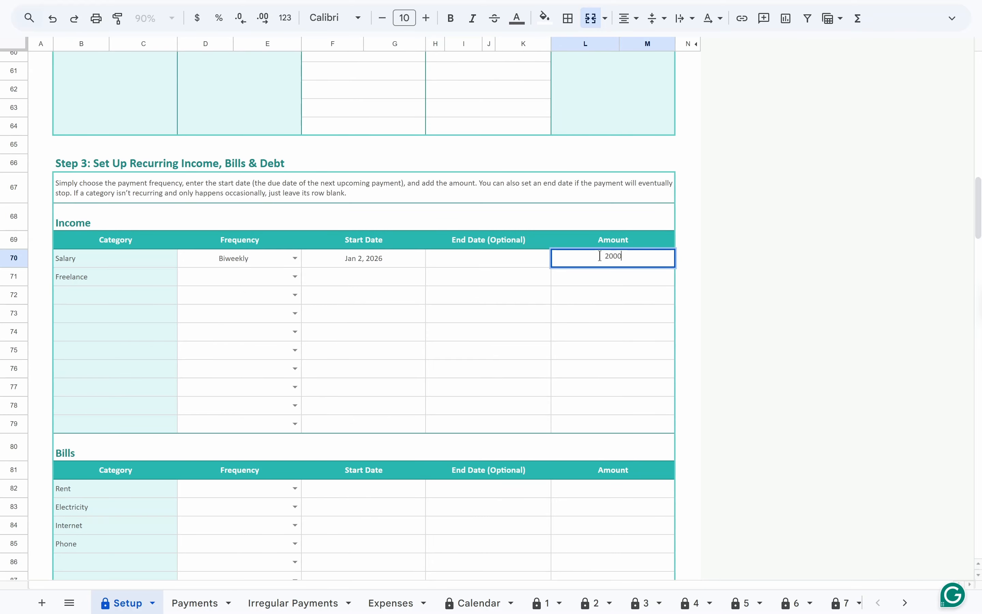
key("Return")
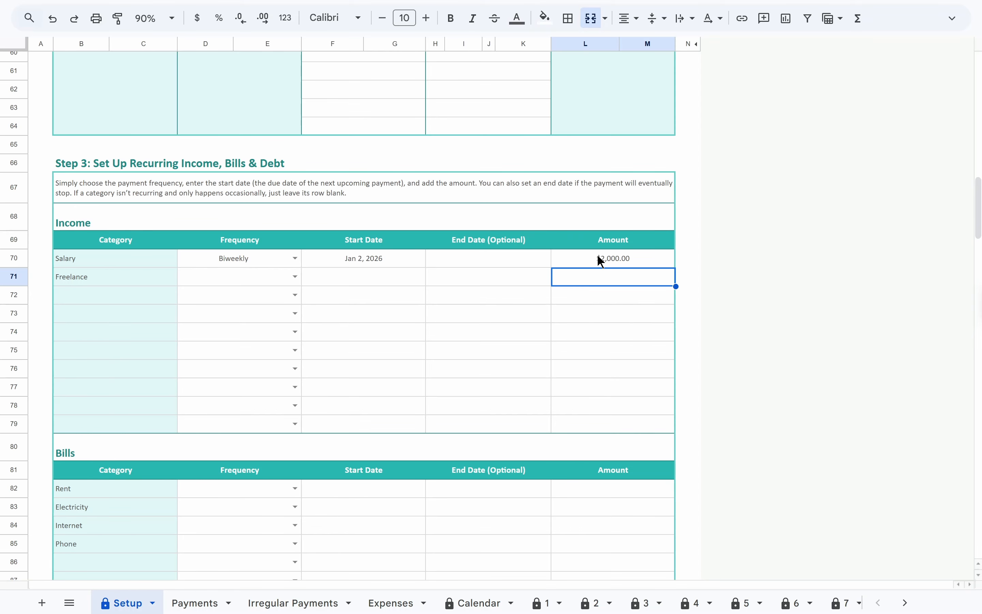
left_click(533, 258)
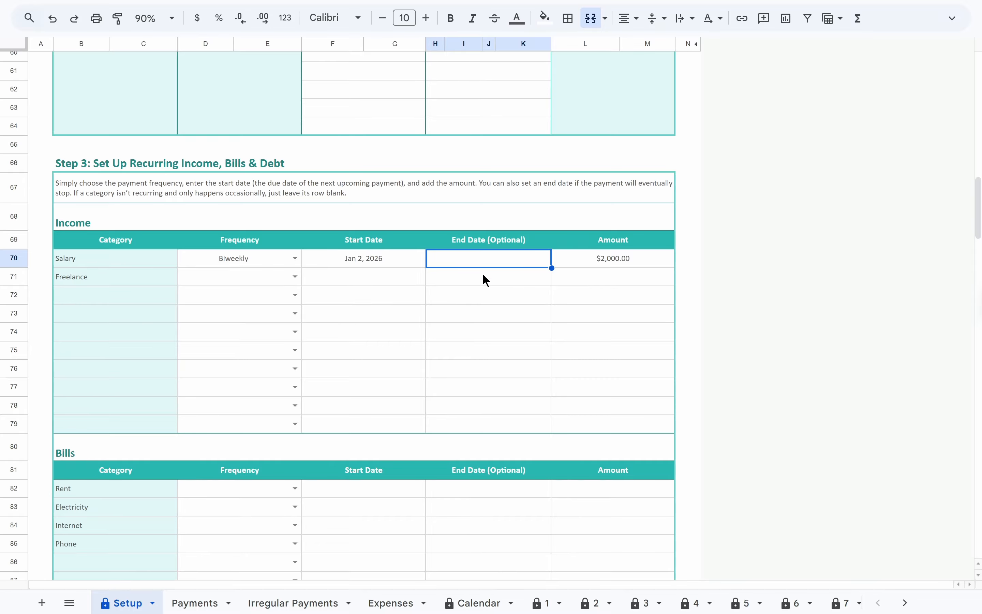
left_click(148, 285)
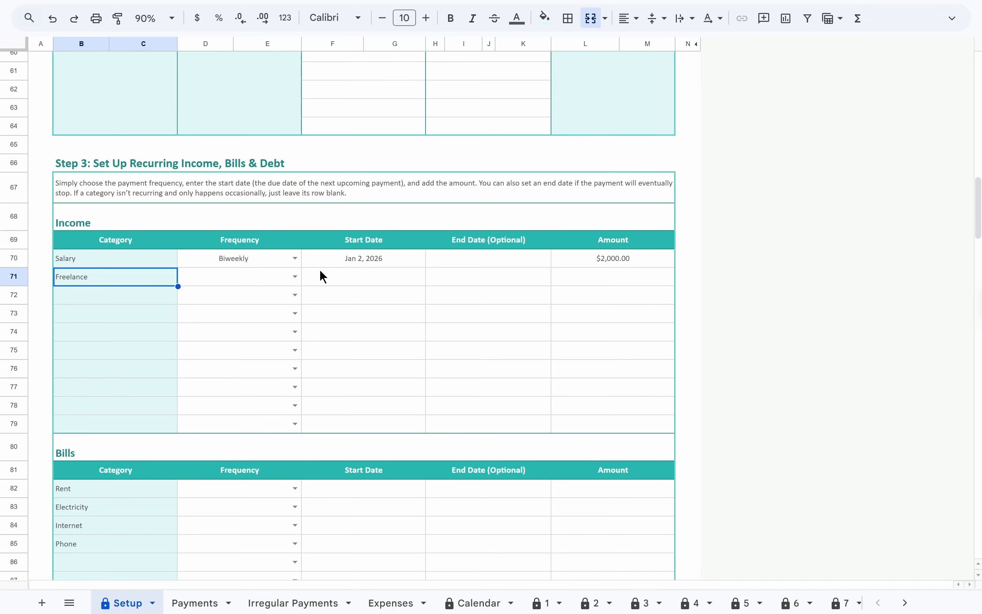
scroll(320, 271, "down", 5)
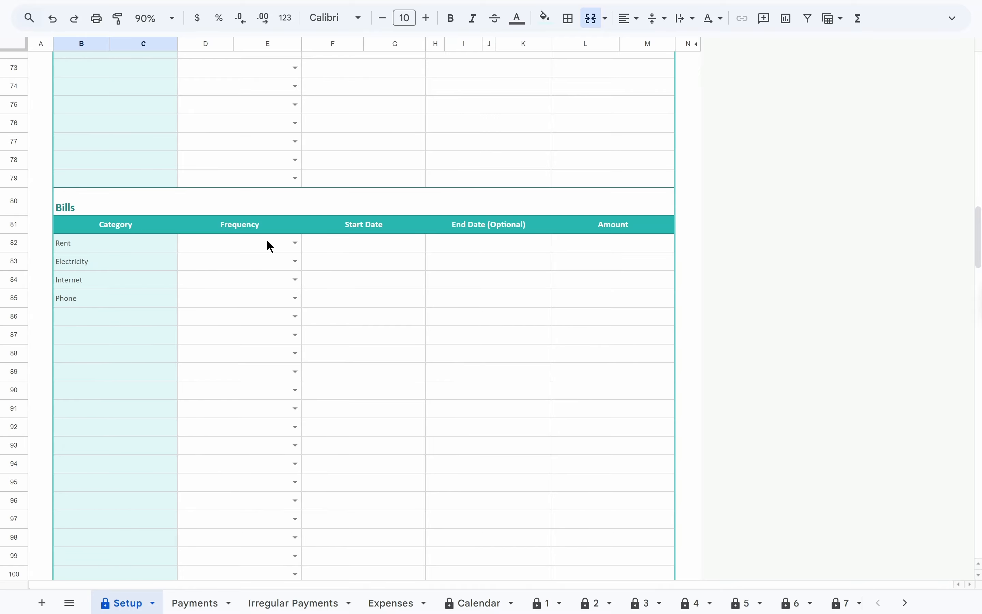
Set the Frequency of the recurring Rent, Electricity, Internet and Phone bills to Monthly
left_click(295, 244)
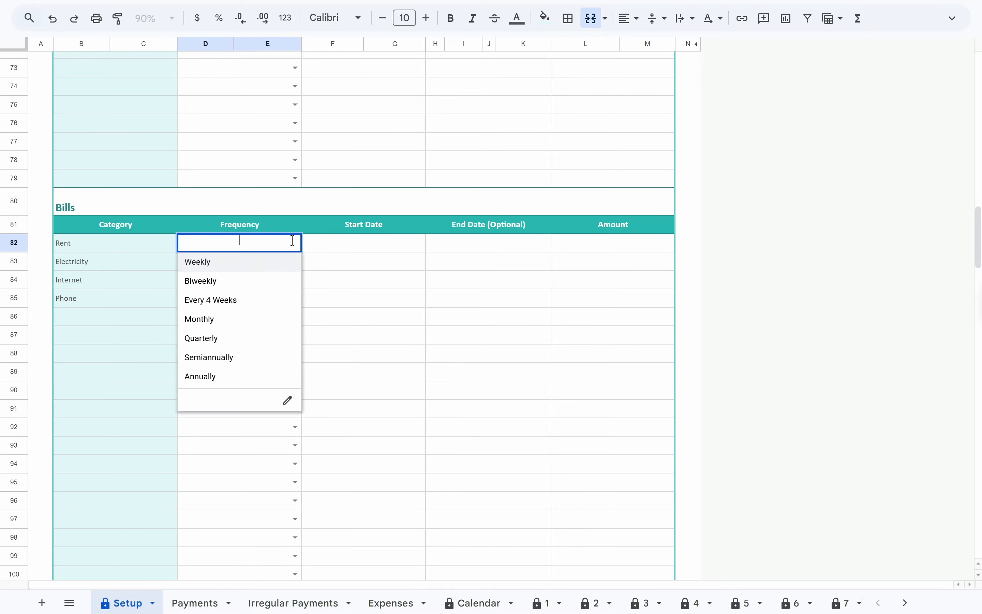
left_click(278, 324)
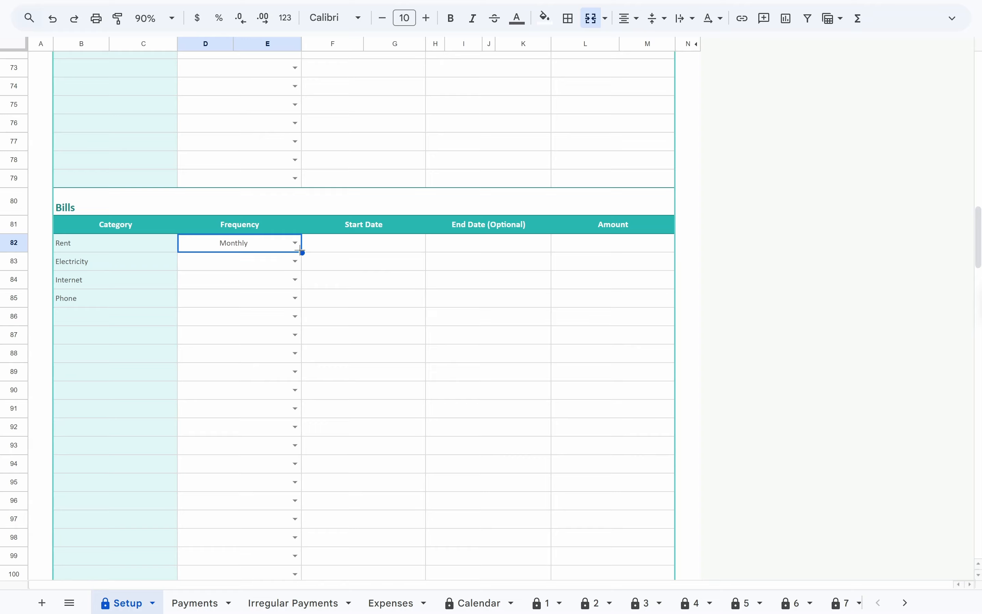
left_click_drag(301, 250, 282, 300)
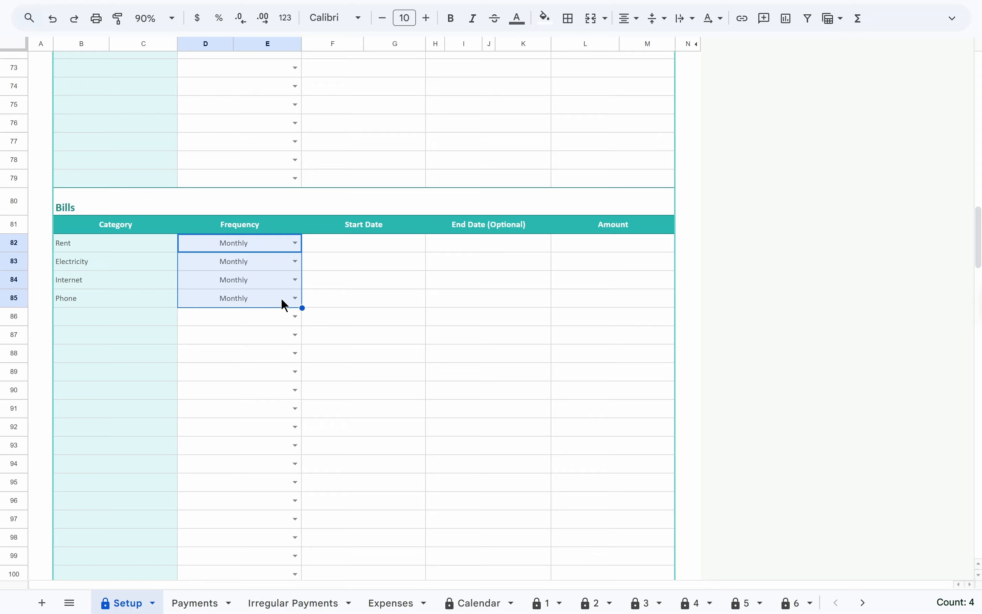
Enter the bills' start dates: Jan 1, 2026 for Rent, Jan 12 for Electricity, Jan 20 for Internet and Jan 15 for Phone
left_click(389, 243)
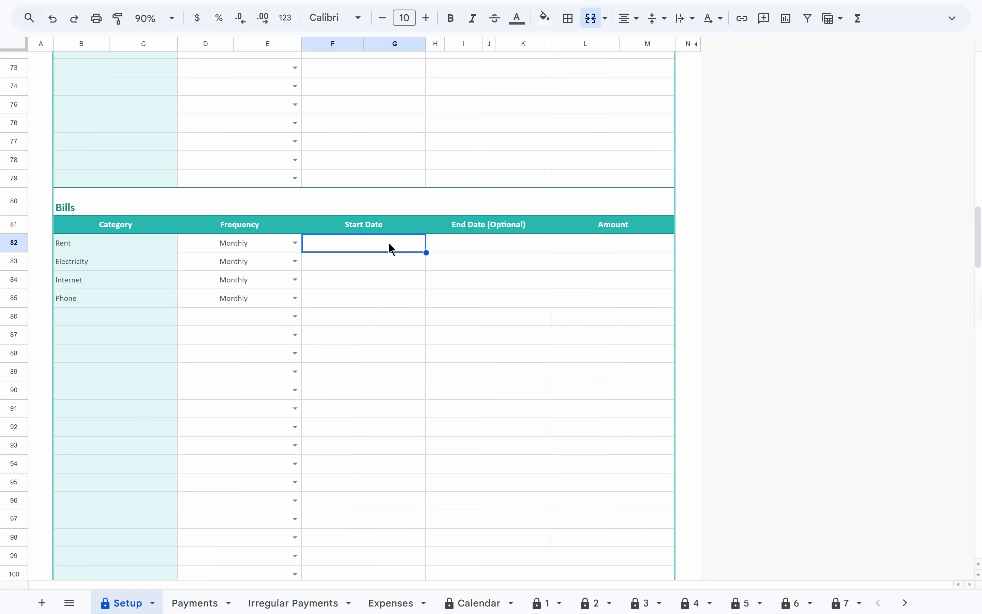
type("1/1/26")
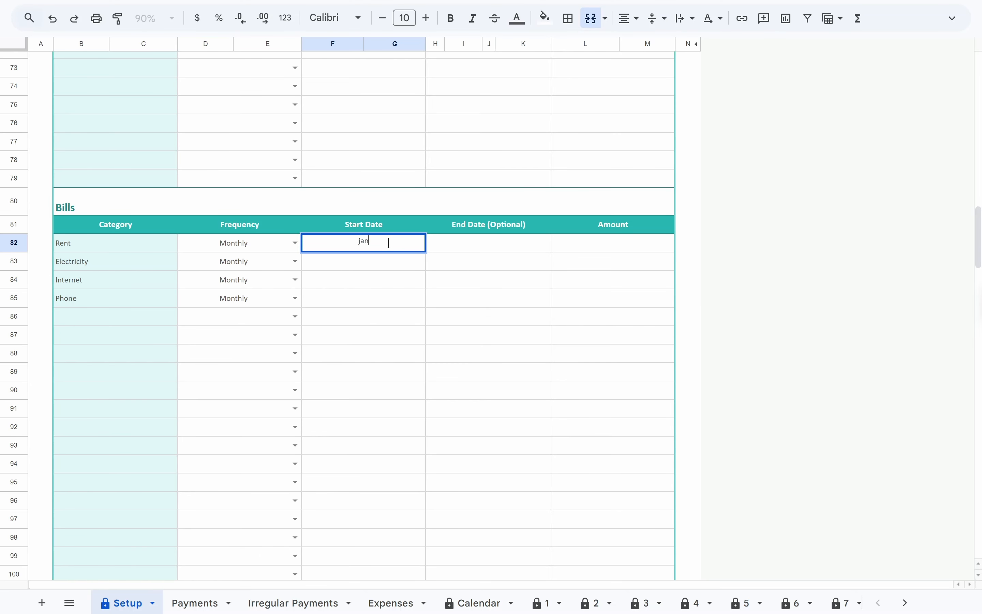
key("Return")
type("jan")
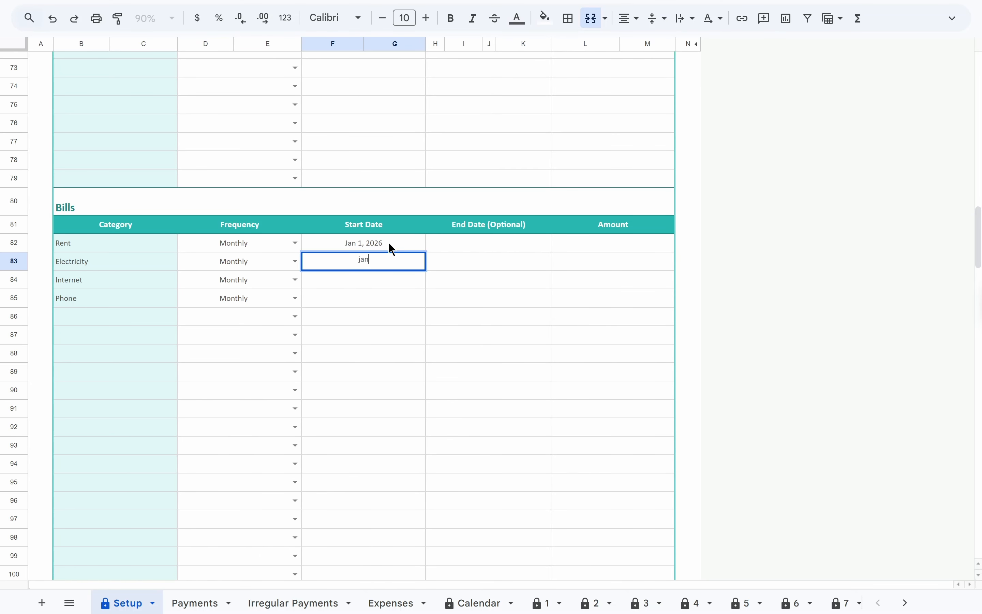
type(" 12")
key("Return")
type("jan 20")
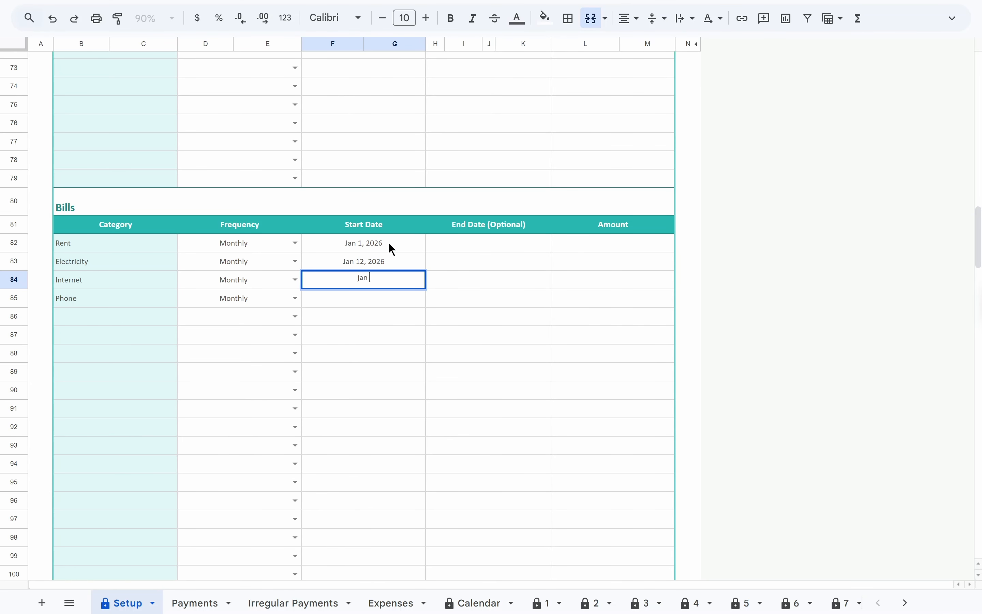
key("Return")
type("jan 15")
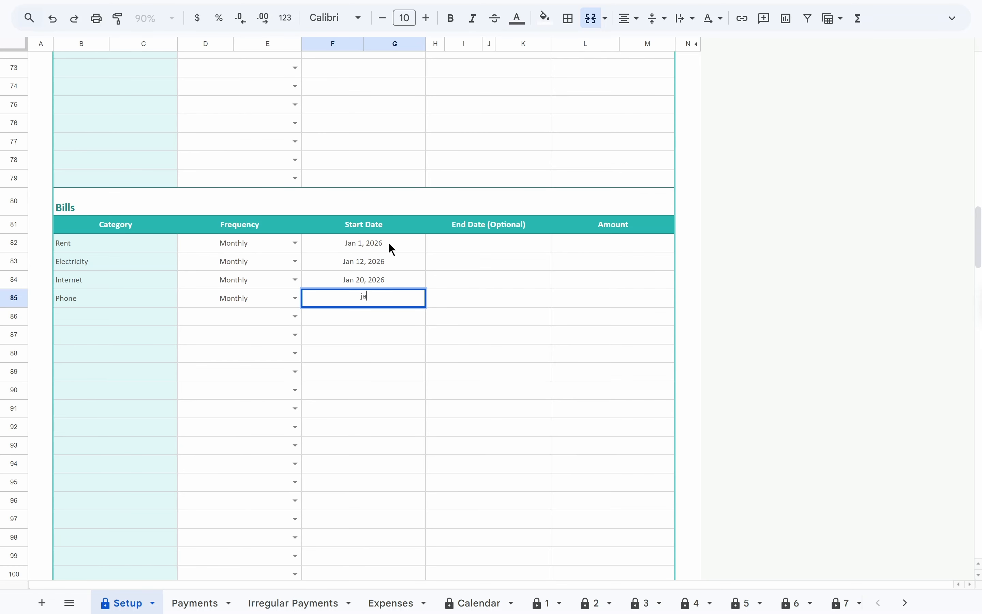
key("Return")
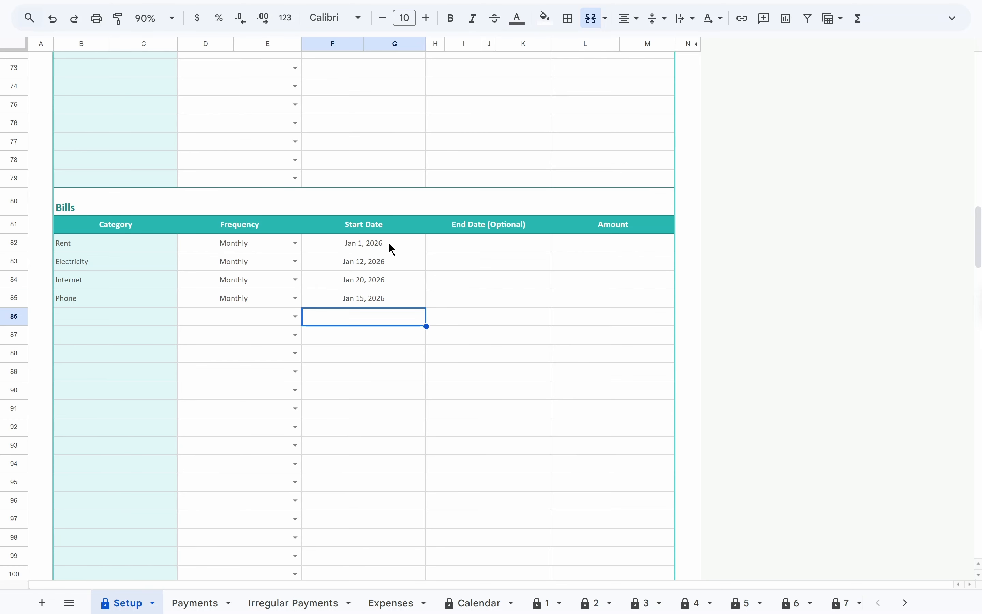
Enter the bill amounts: 1750 for Rent, 150 for Electricity, 75 for Internet and 85 for Phone
left_click(560, 243)
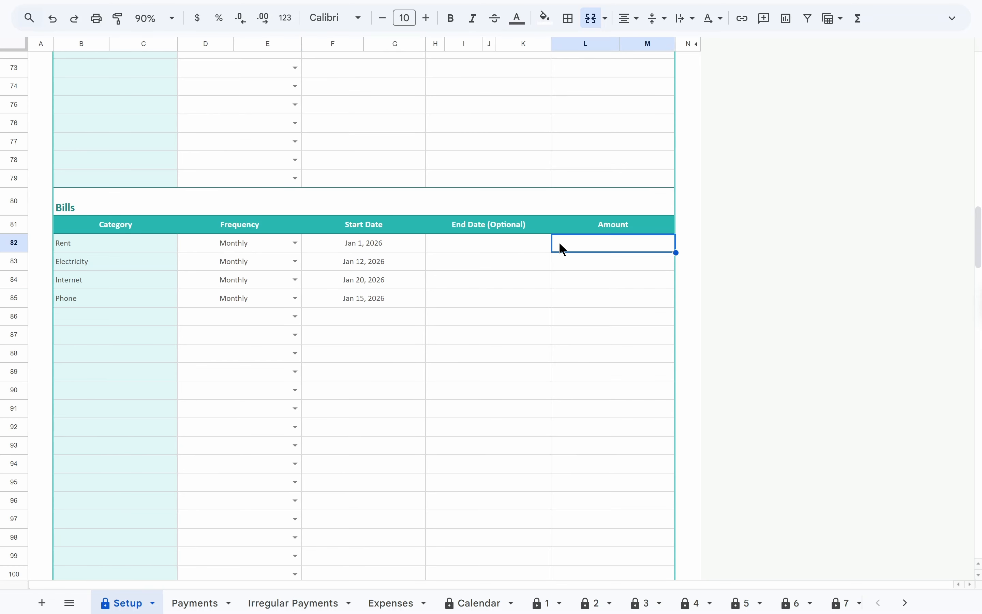
type("1750")
key("Return")
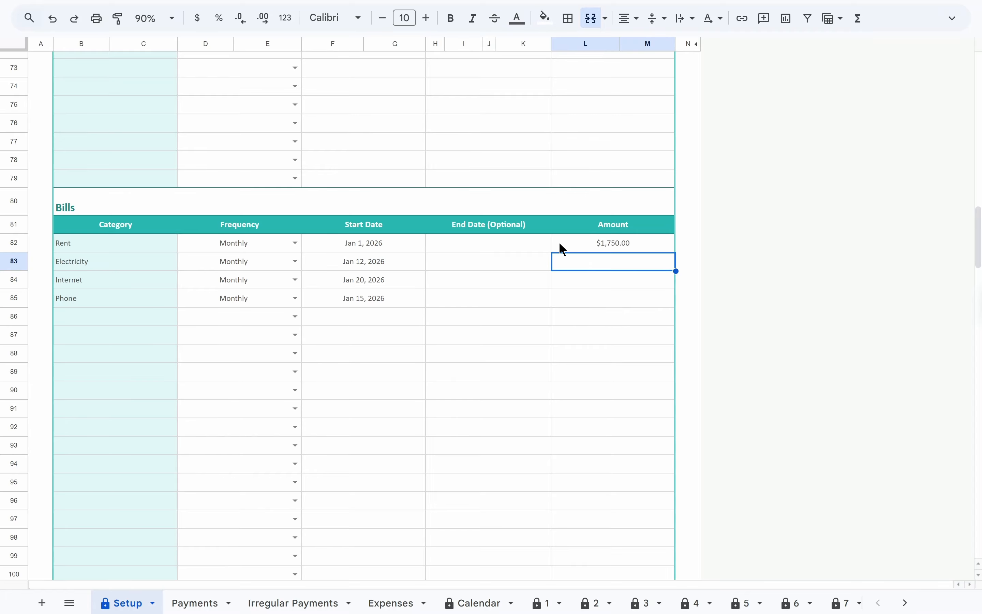
type("150")
key("Return")
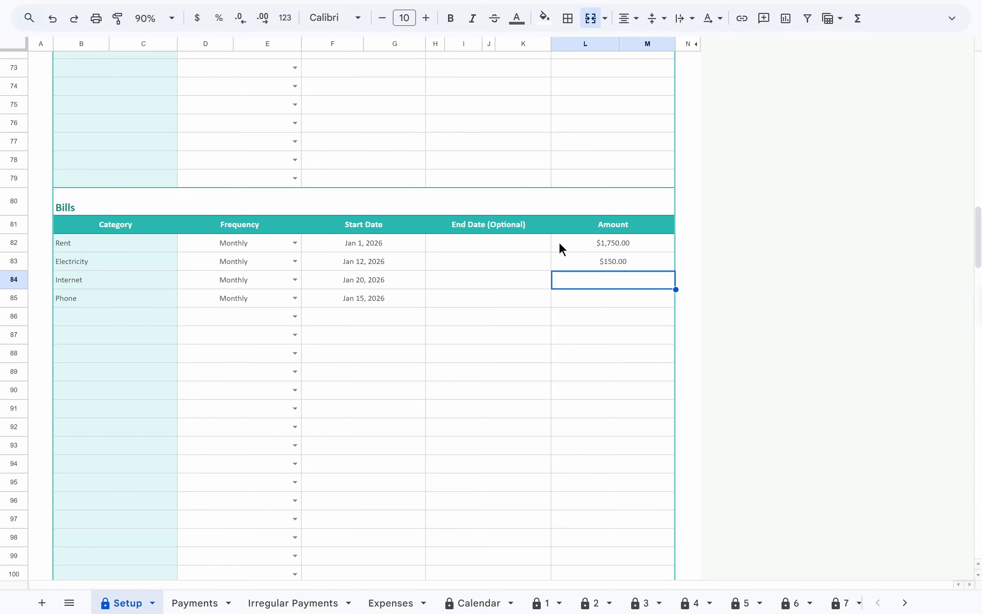
type("75")
key("Return")
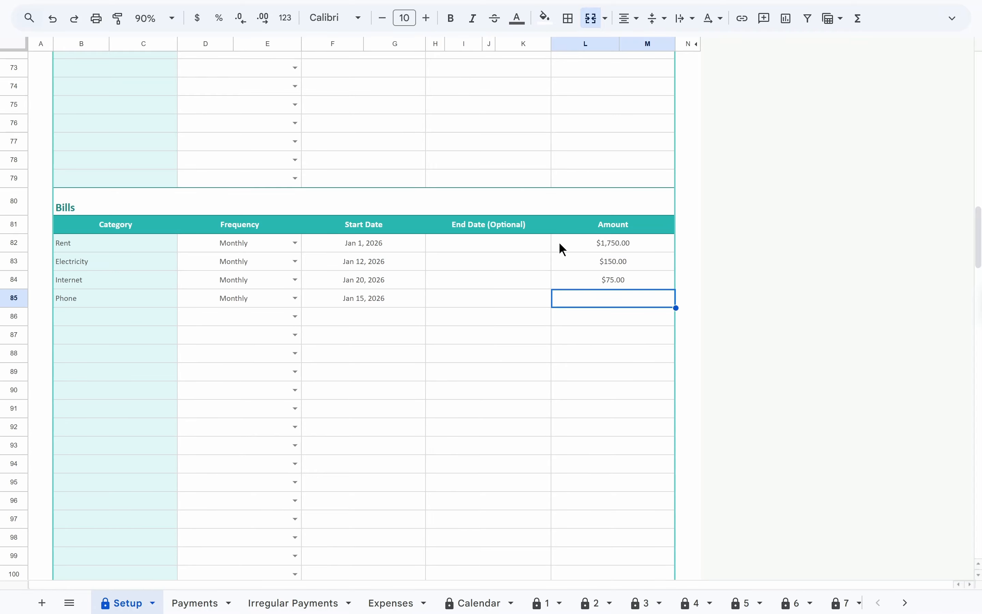
type("85")
key("Return")
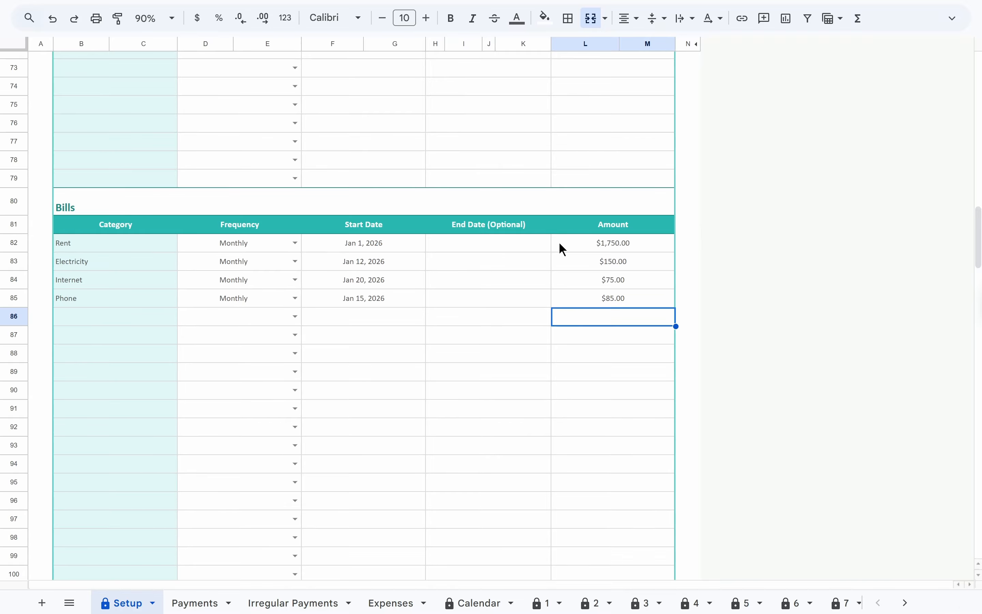
Set the Frequency of the Credit Card, Student Loan and Car Loan entries in the recurring Debt table to Monthly
scroll(453, 307, "down", 14)
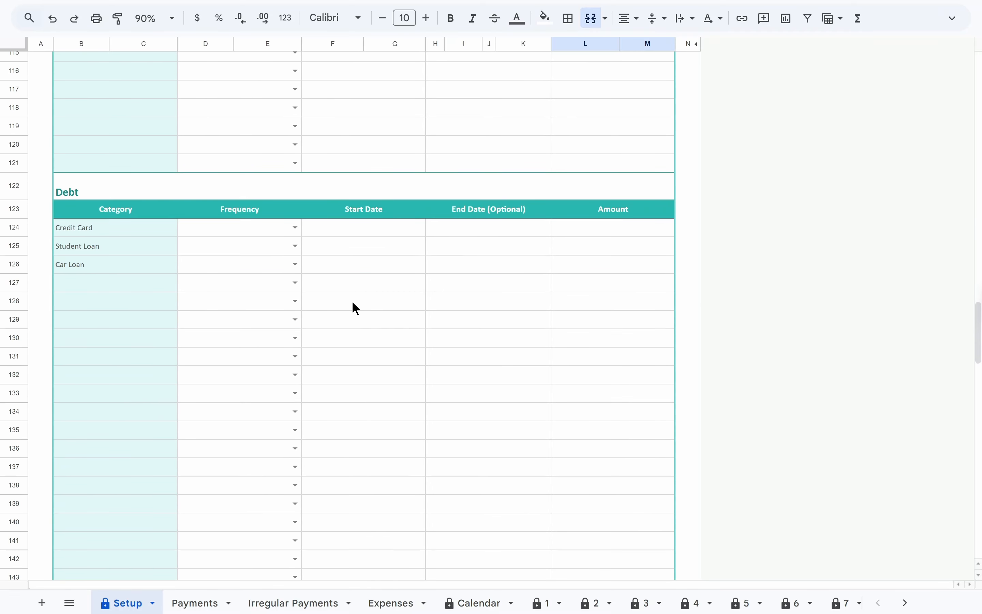
left_click(295, 228)
left_click(274, 307)
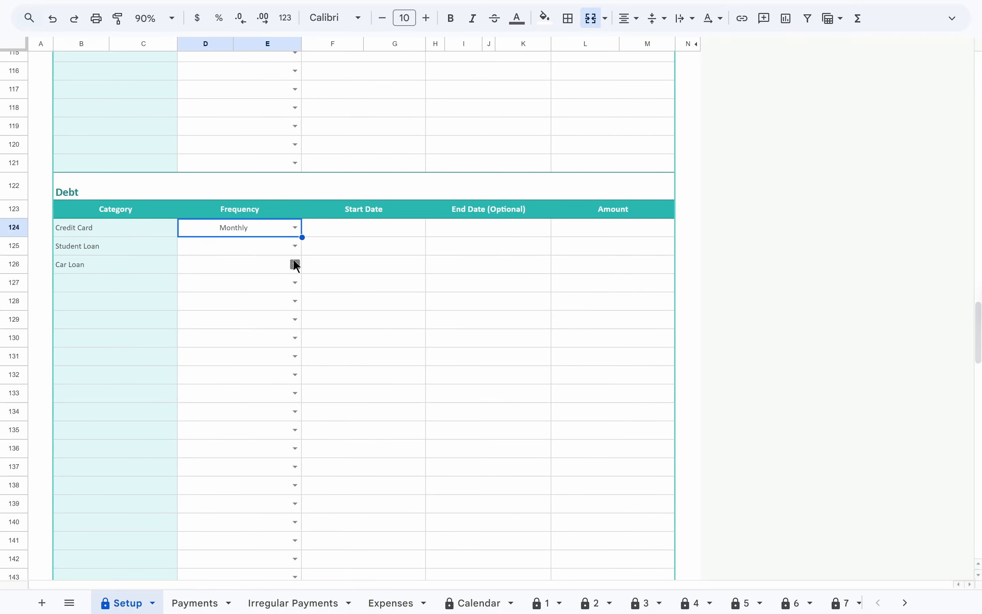
left_click_drag(301, 237, 289, 270)
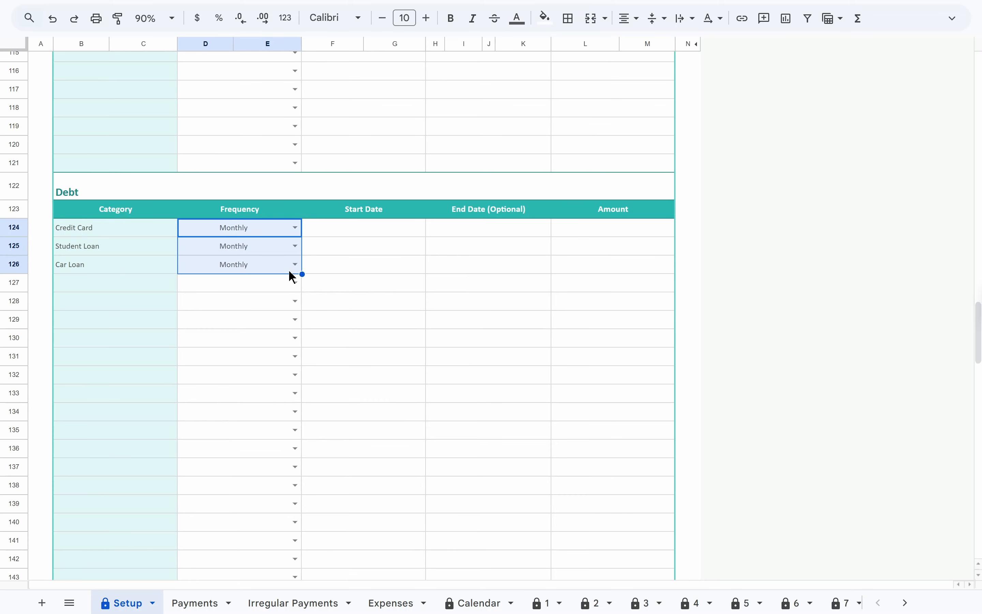
Enter the debts' start dates: Jan 7, 2026 for Credit Card, Jan 4 for Student Loan and Jan 26 for Car Loan
left_click(371, 227)
type("jan 7")
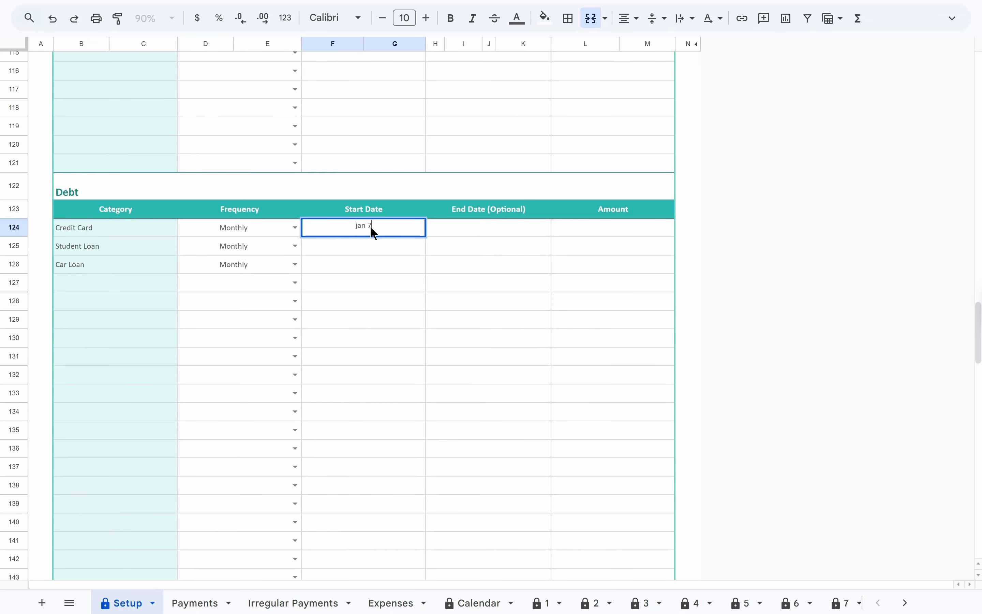
key("Return")
type("jan 4")
key("Return")
type("jan 26")
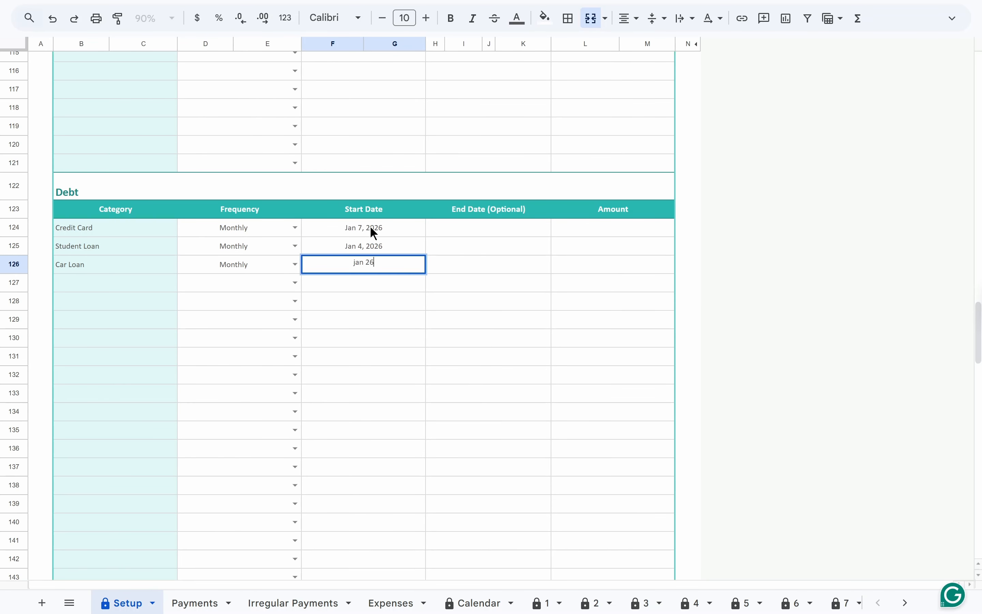
key("Return")
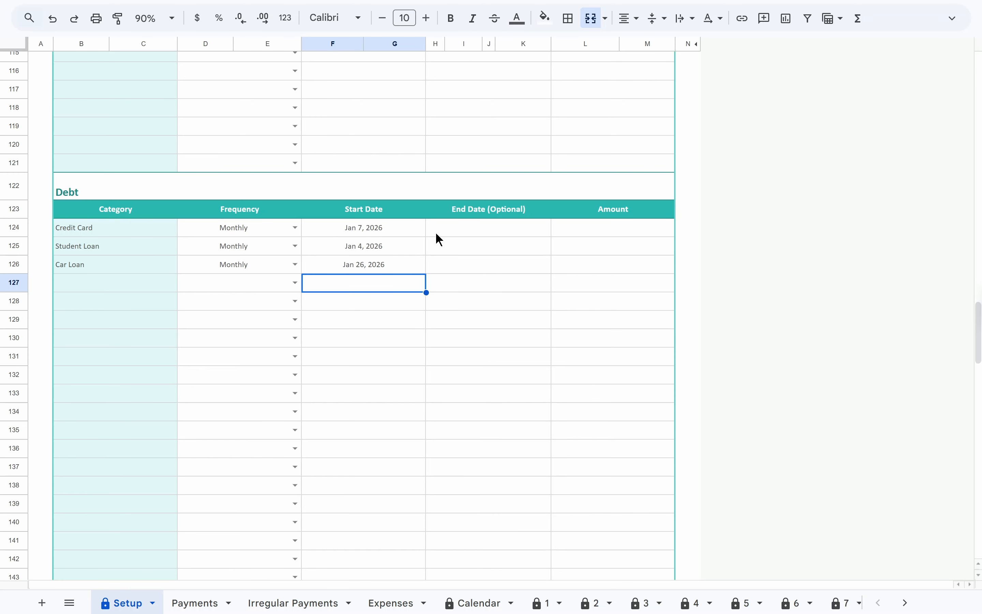
Enter the debt payment amounts: 100 for Credit Card, 200 for Student Loan and 600 for Car Loan
left_click(568, 229)
type("100")
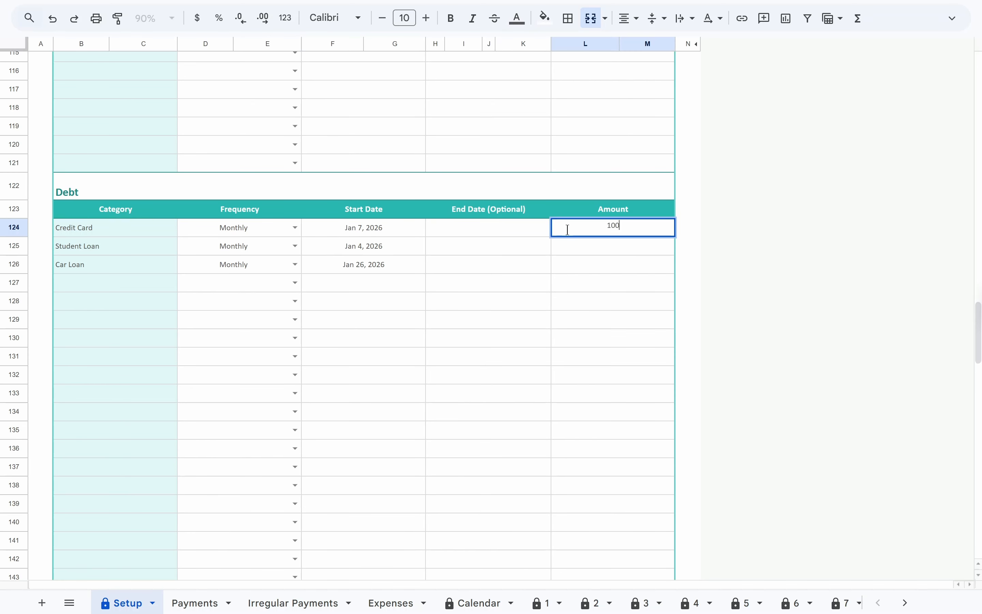
key("Return")
type("200")
type("600")
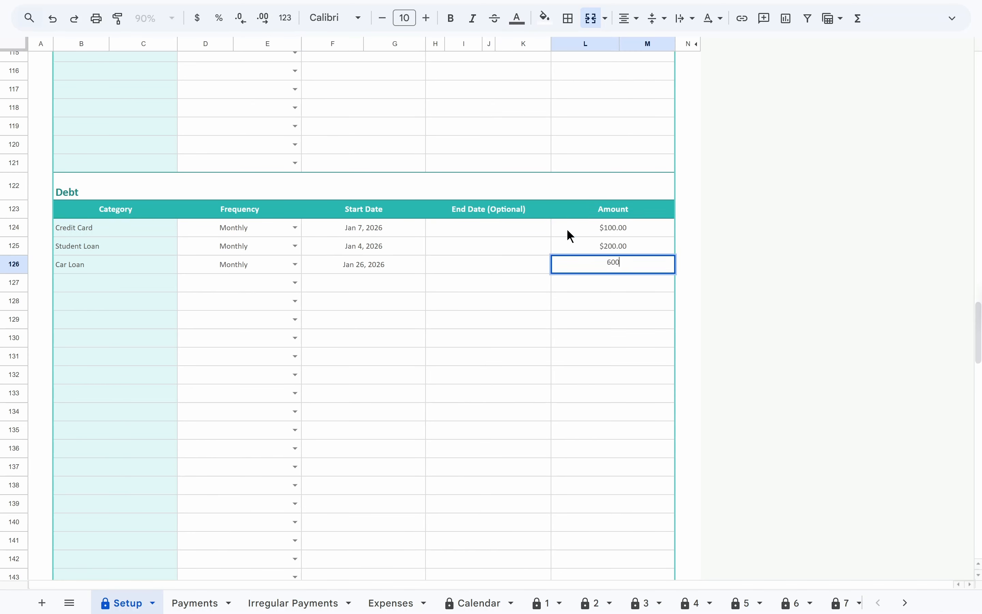
key("Return")
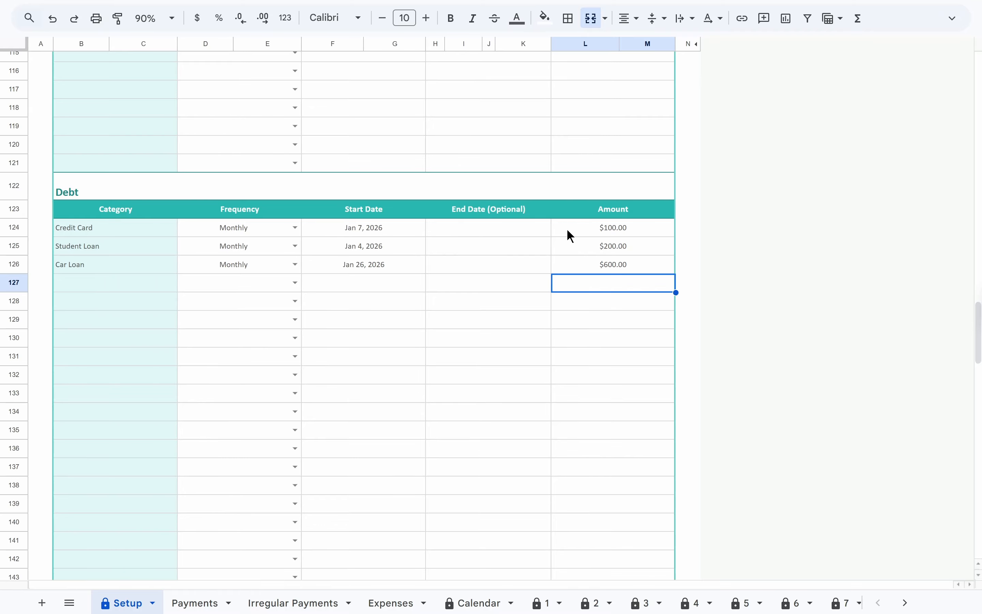
Review the Sinking Funds and Ongoing Savings tables in Step 4 and the notes comparing the two
scroll(562, 231, "down", 10)
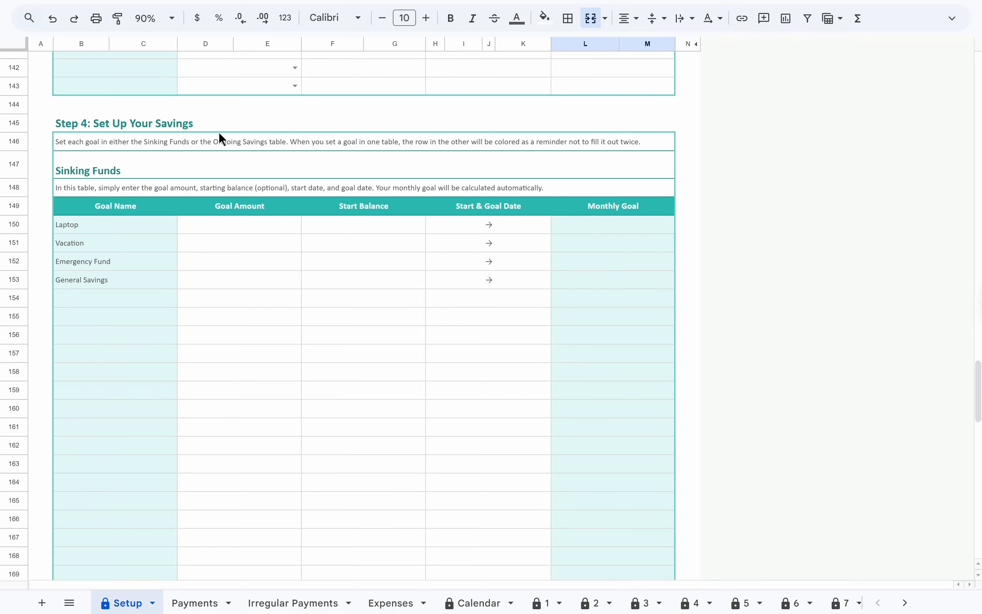
left_click(218, 125)
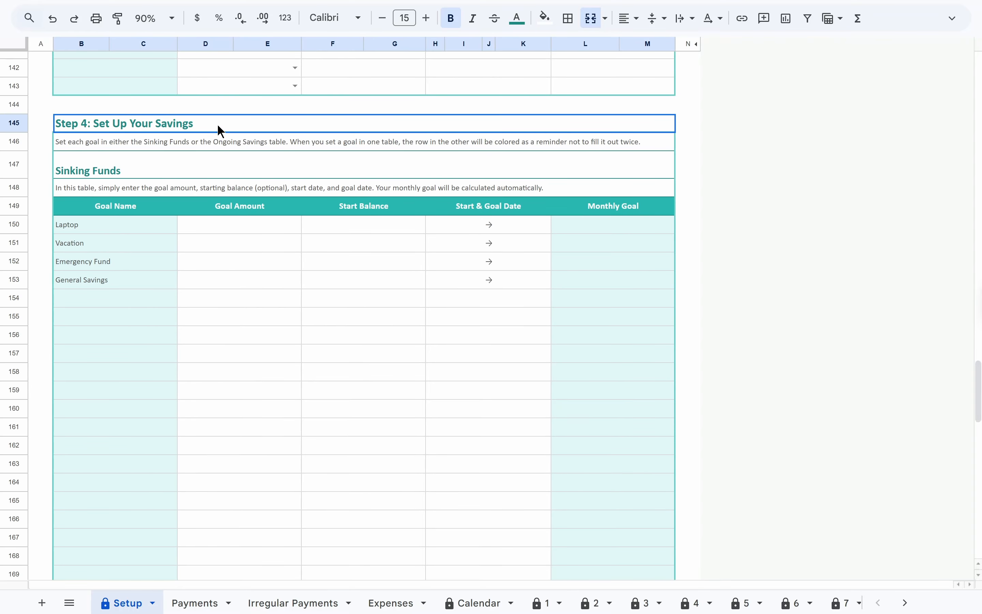
scroll(228, 270, "down", 10)
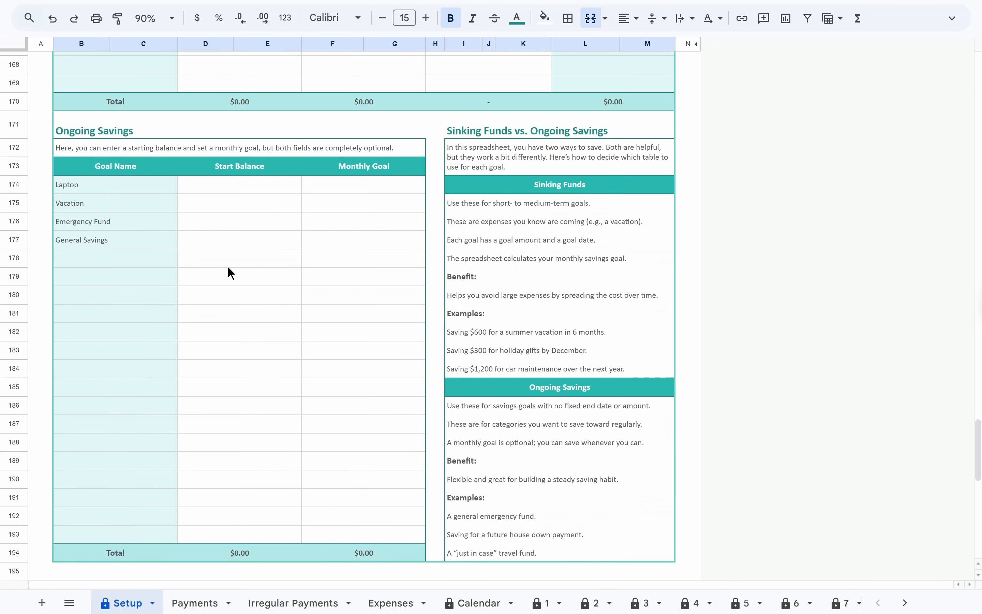
scroll(228, 268, "up", 10)
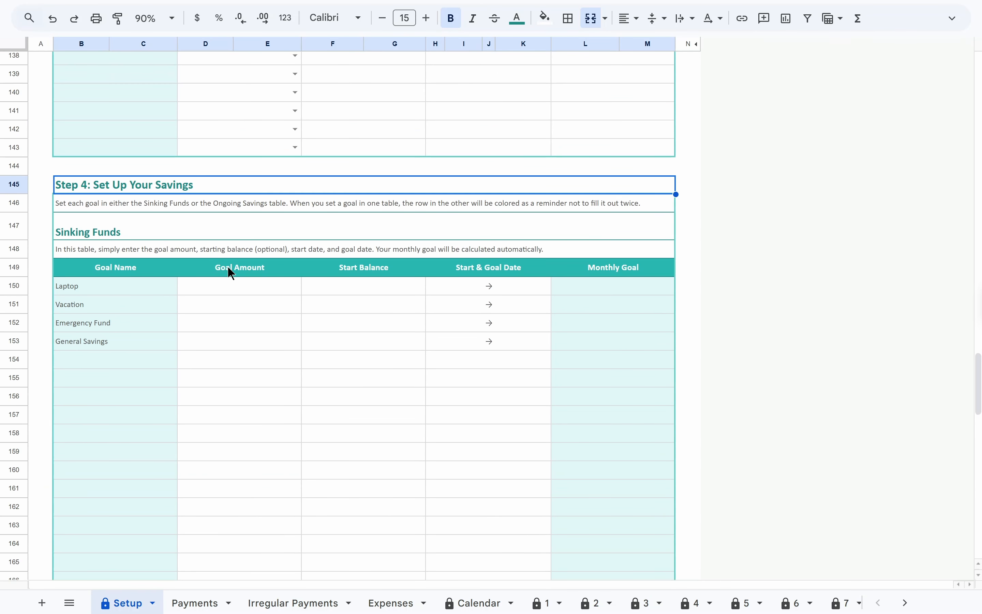
left_click(186, 232)
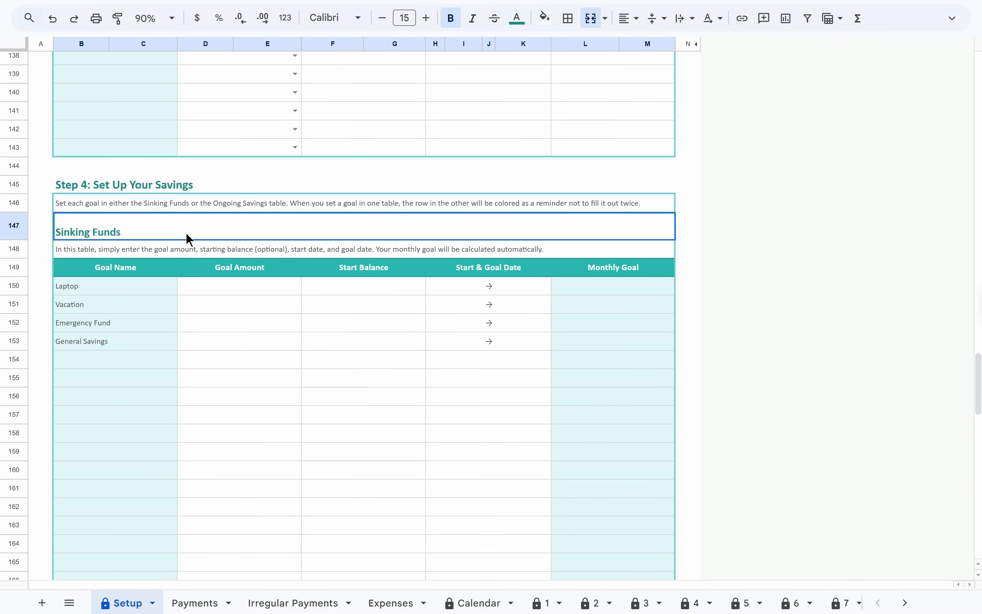
scroll(192, 284, "down", 6)
left_click(187, 370)
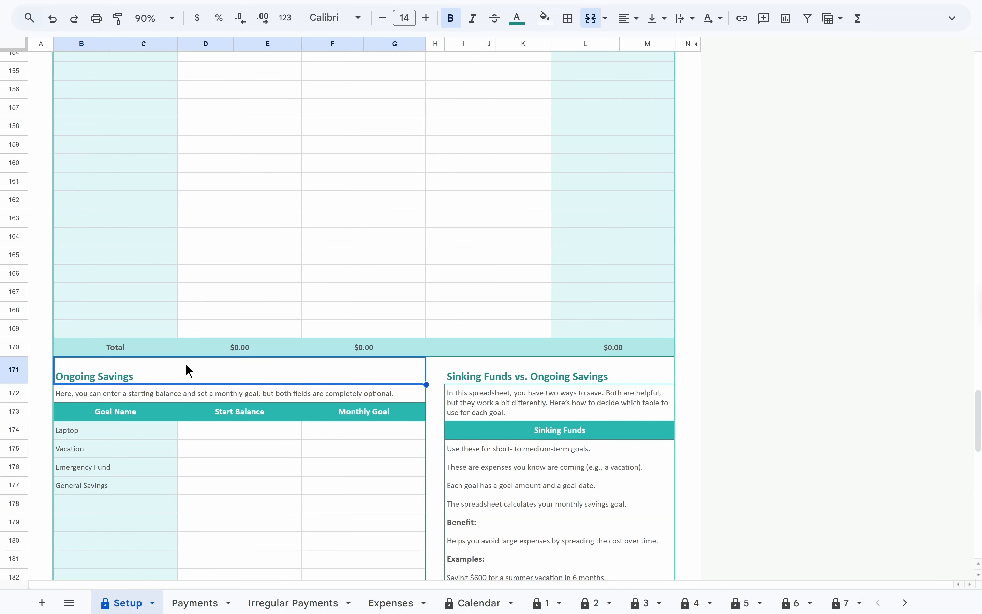
scroll(186, 365, "up", 6)
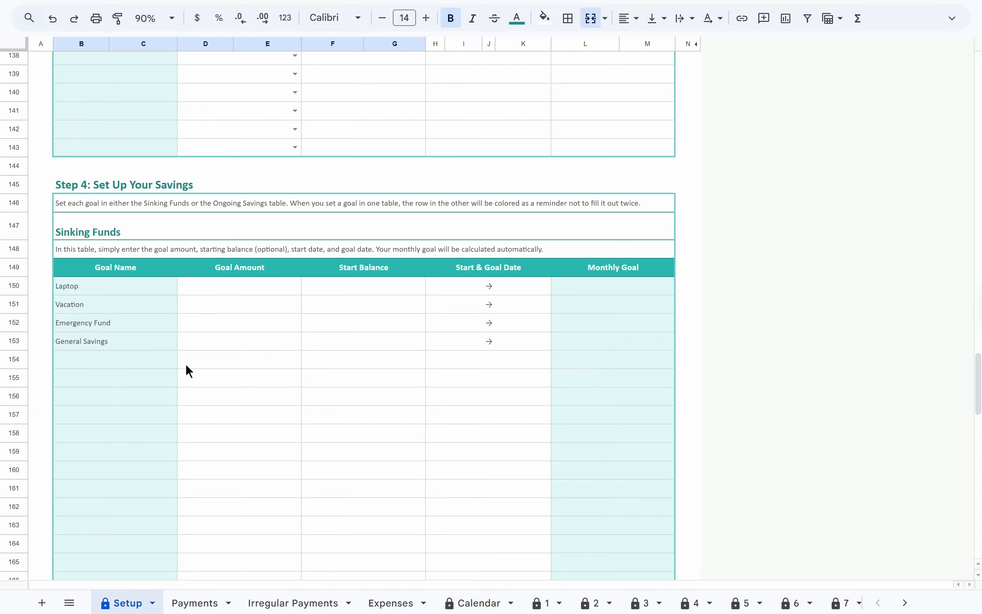
scroll(186, 366, "down", 10)
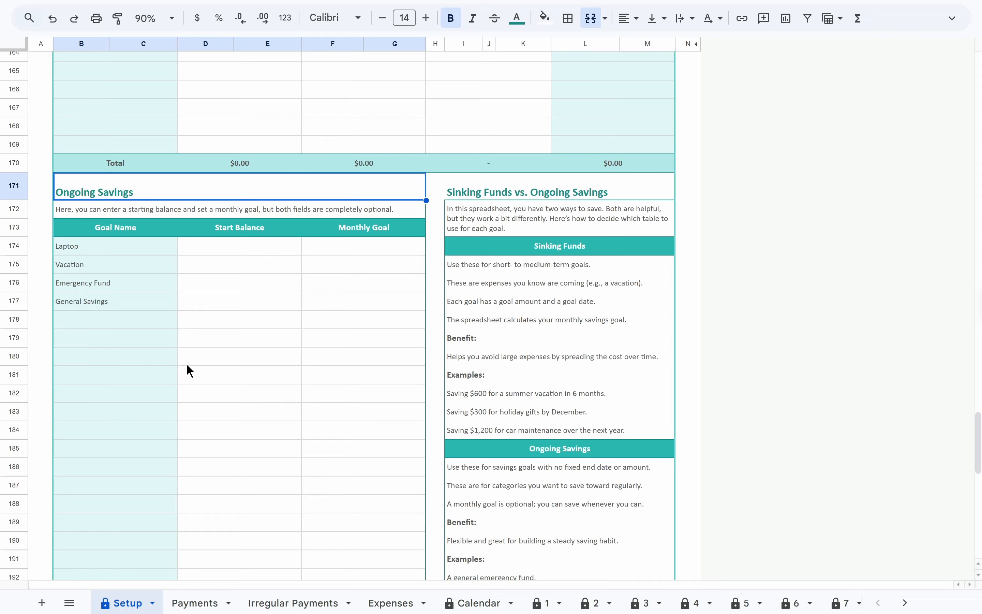
left_click(497, 197)
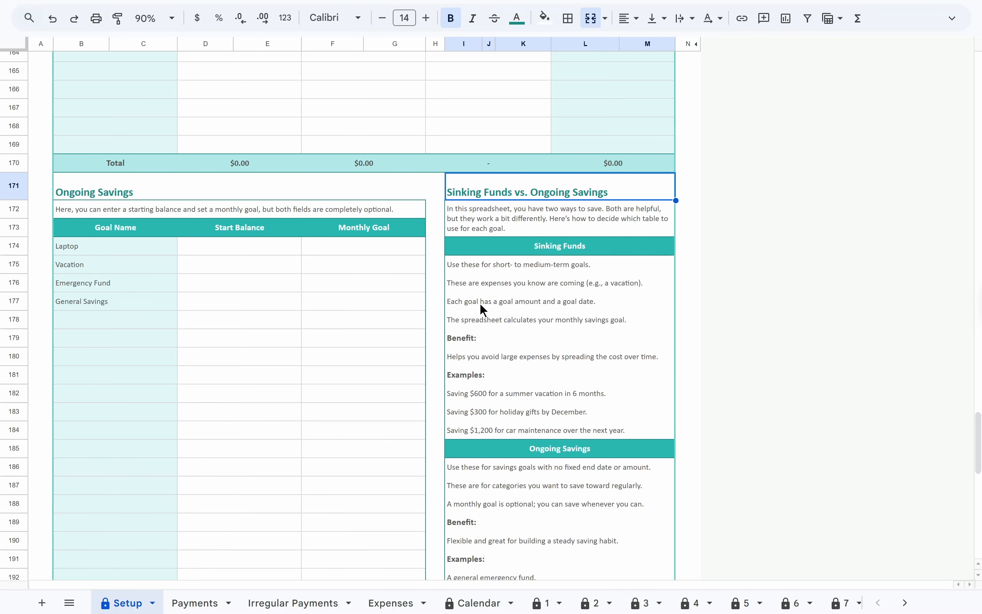
scroll(238, 204, "up", 8)
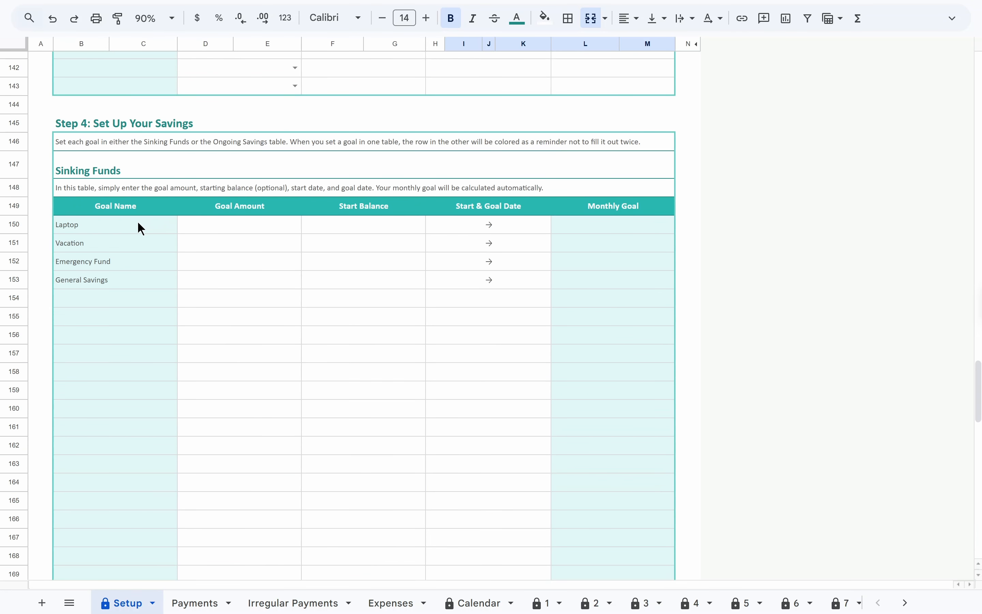
Fill in the Laptop sinking fund with a goal amount of 1500, start date Jan 2026 and goal date Jun 2026
left_click_drag(138, 224, 133, 240)
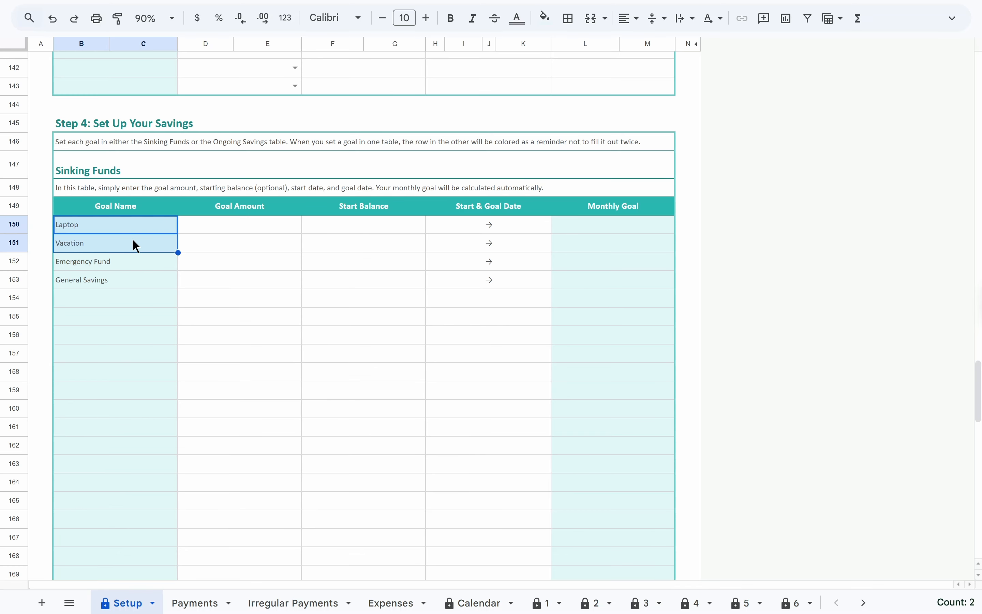
left_click(249, 230)
type("1500")
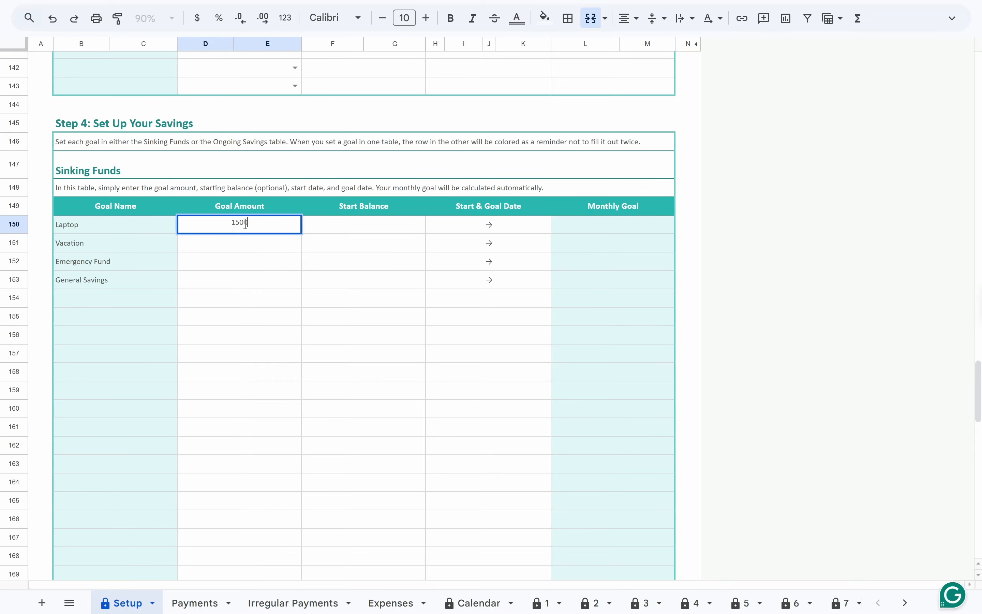
key("Tab")
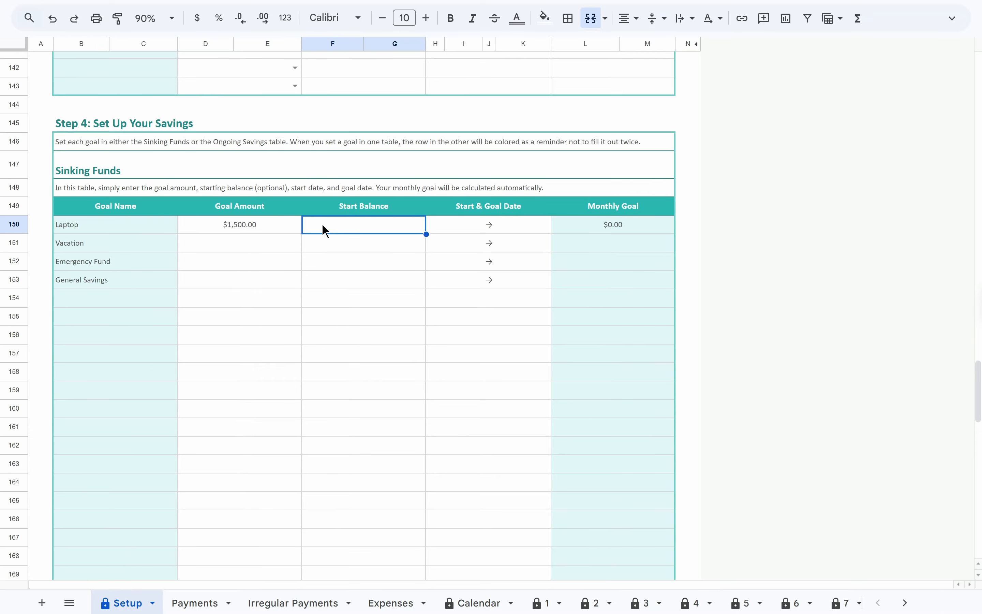
left_click(436, 226)
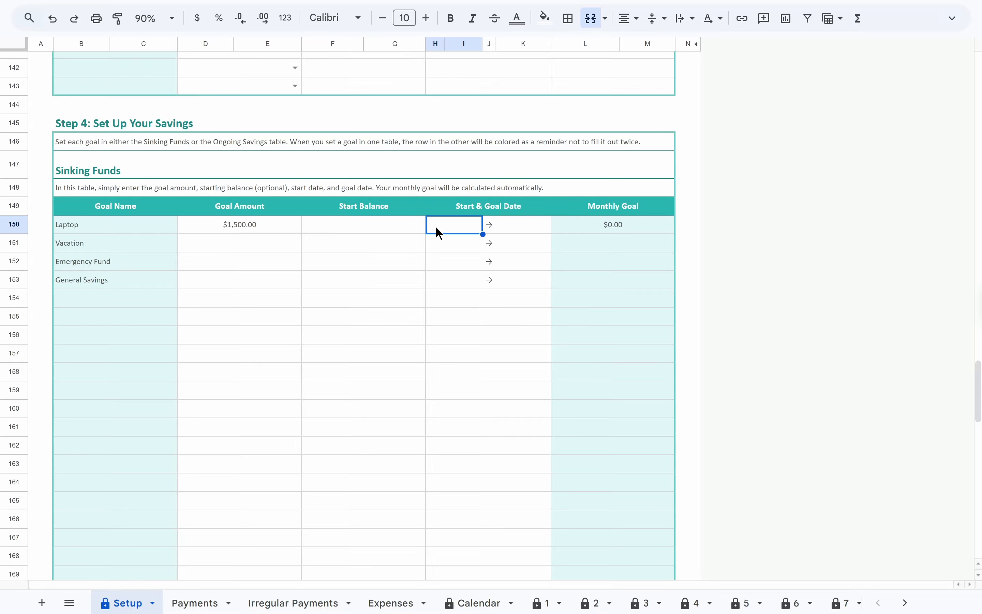
type("jan 2026")
key("Tab")
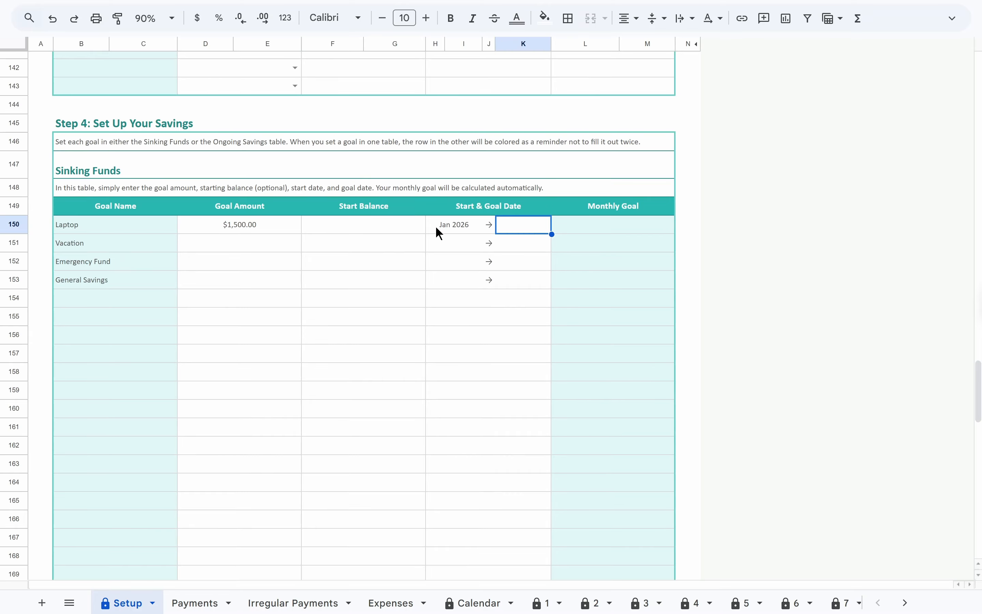
type("jun 2026")
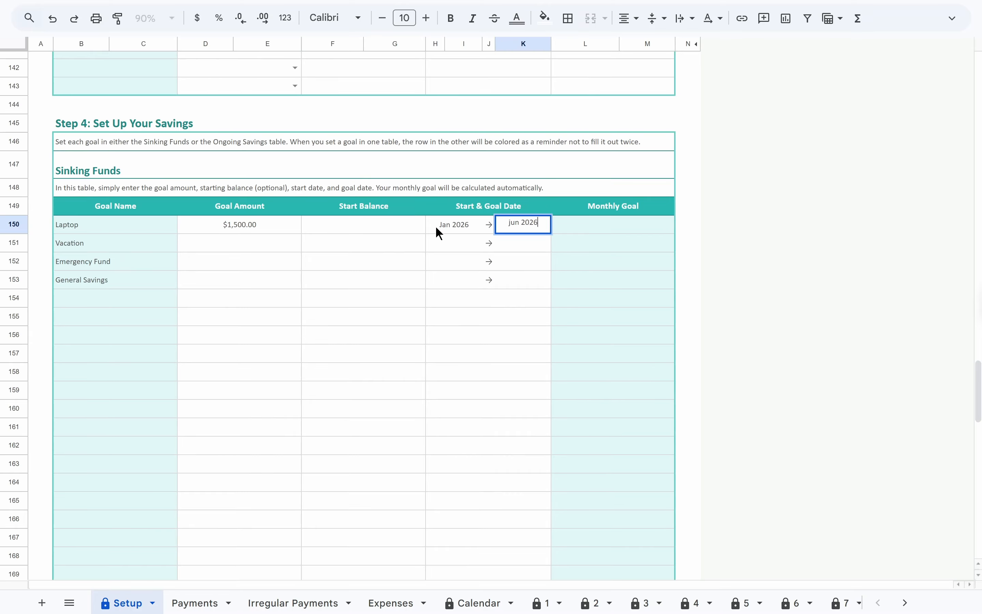
key("Tab")
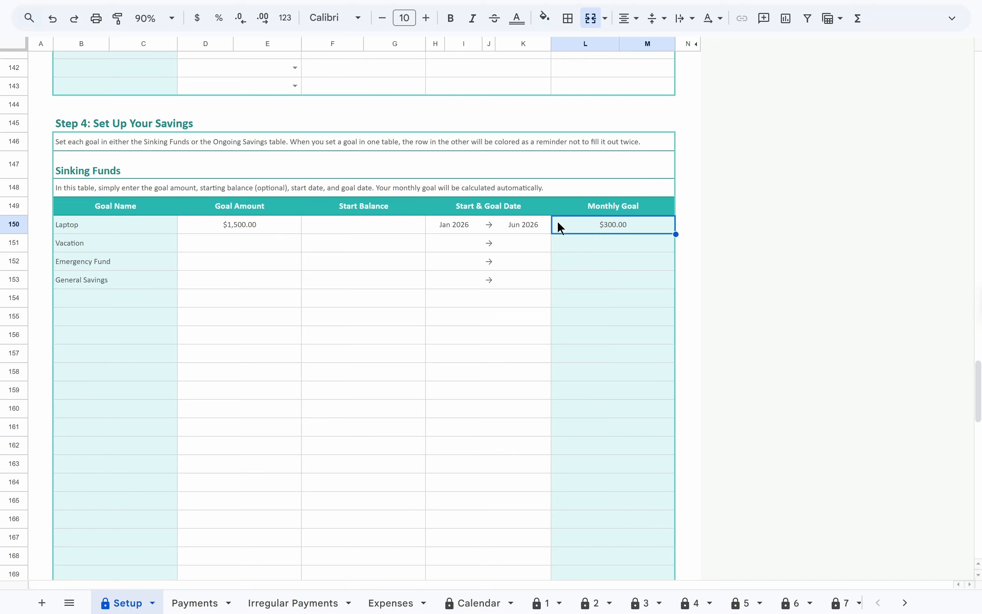
Fill in the Vacation sinking fund with a goal amount of 2500, start balance 500, start date Jan 2026 and goal date Sep 2026
left_click(288, 243)
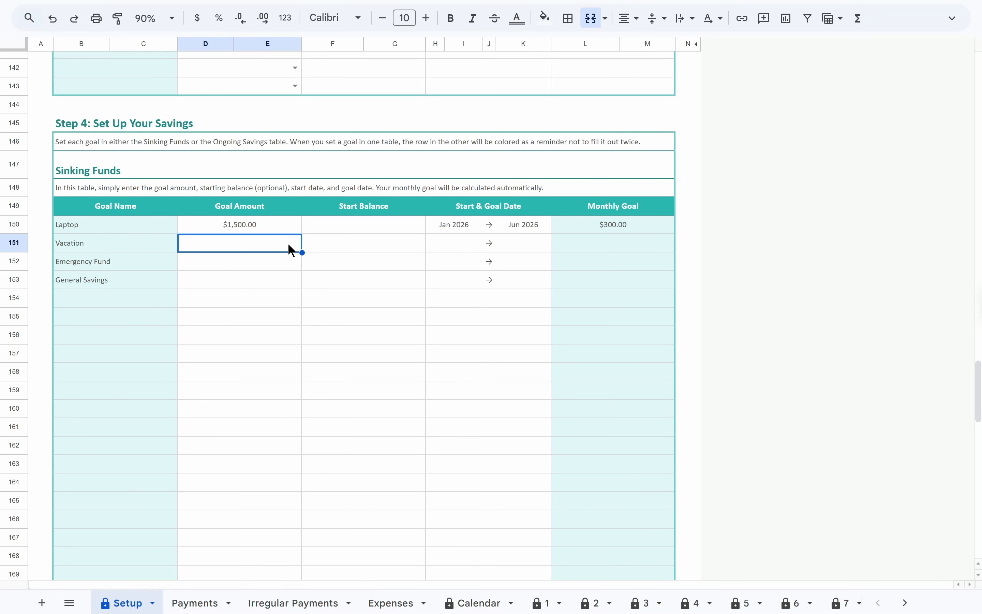
type("2,500")
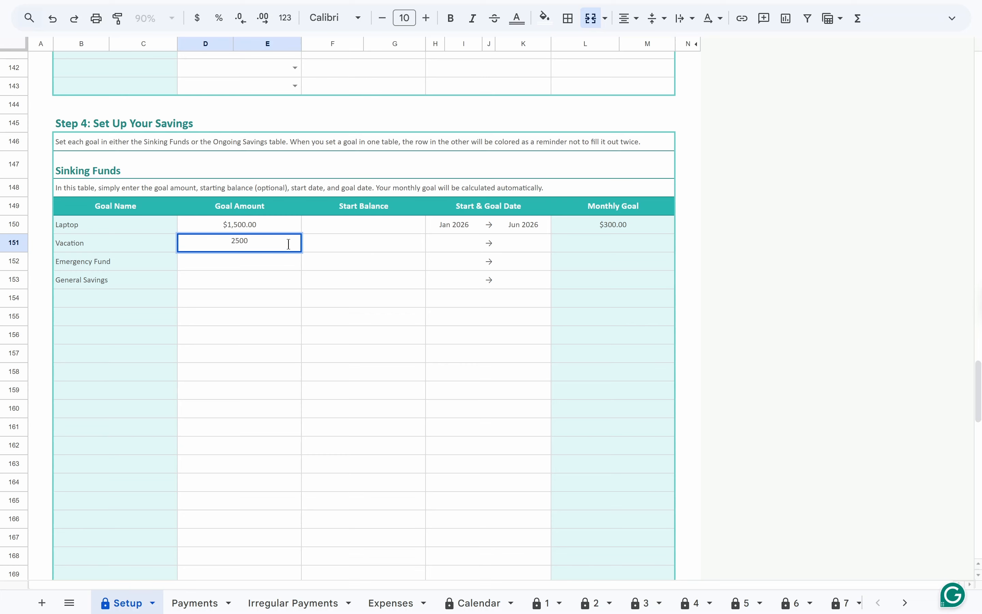
key("Tab")
type("500")
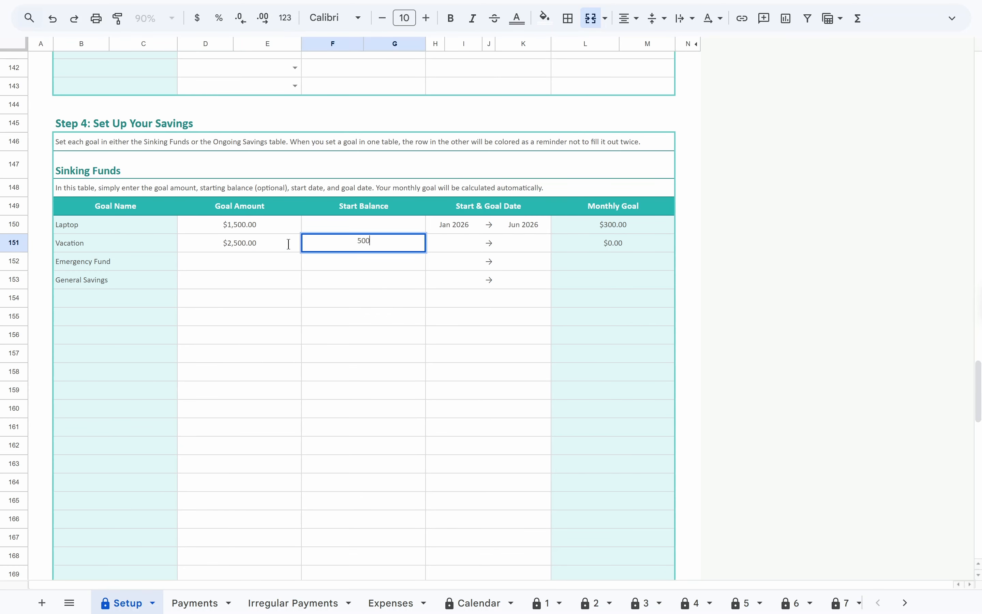
key("Tab")
type("j")
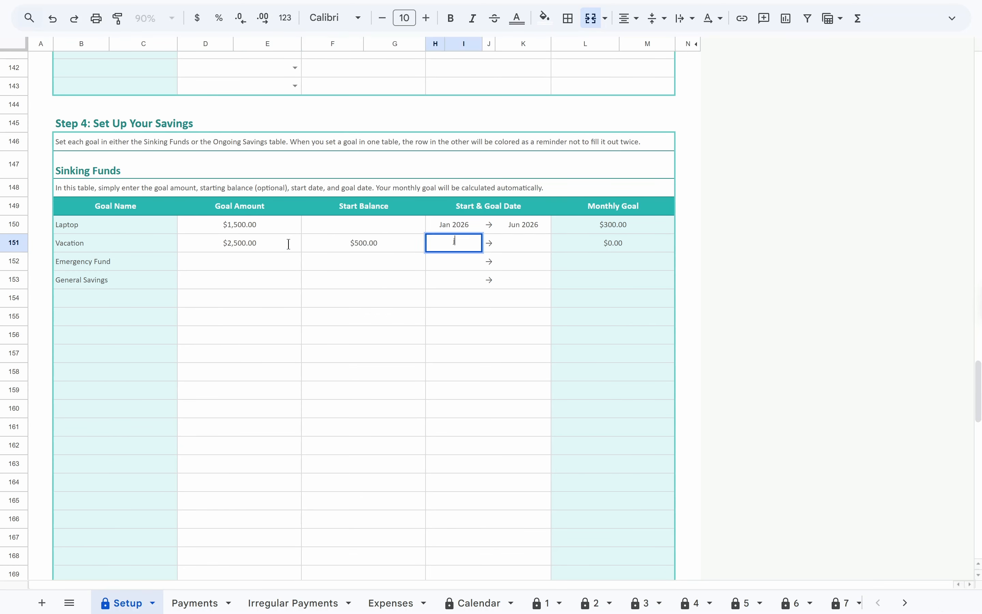
type("an 2026")
key("Tab")
type("sep 2026")
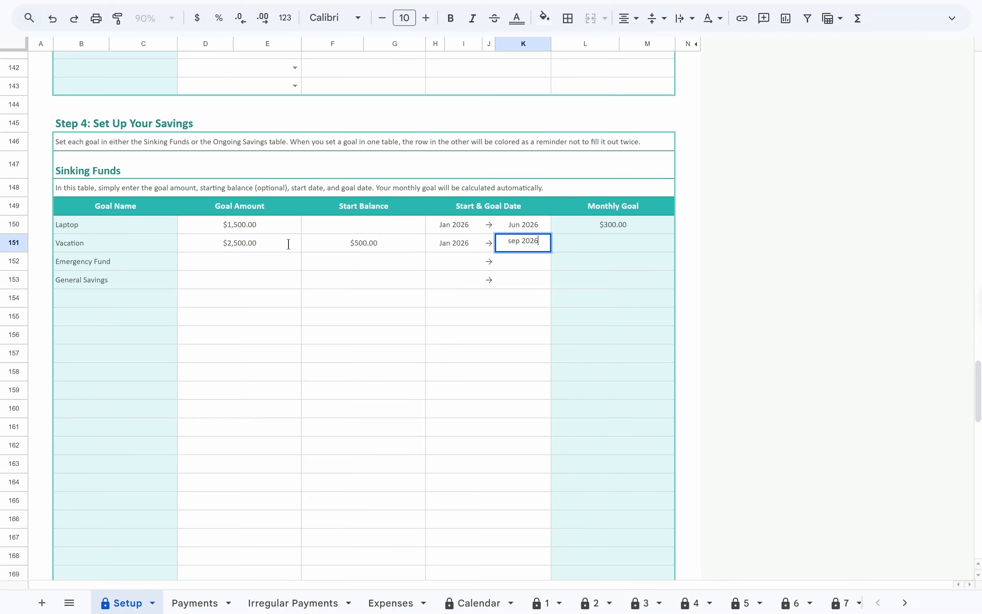
key("Tab")
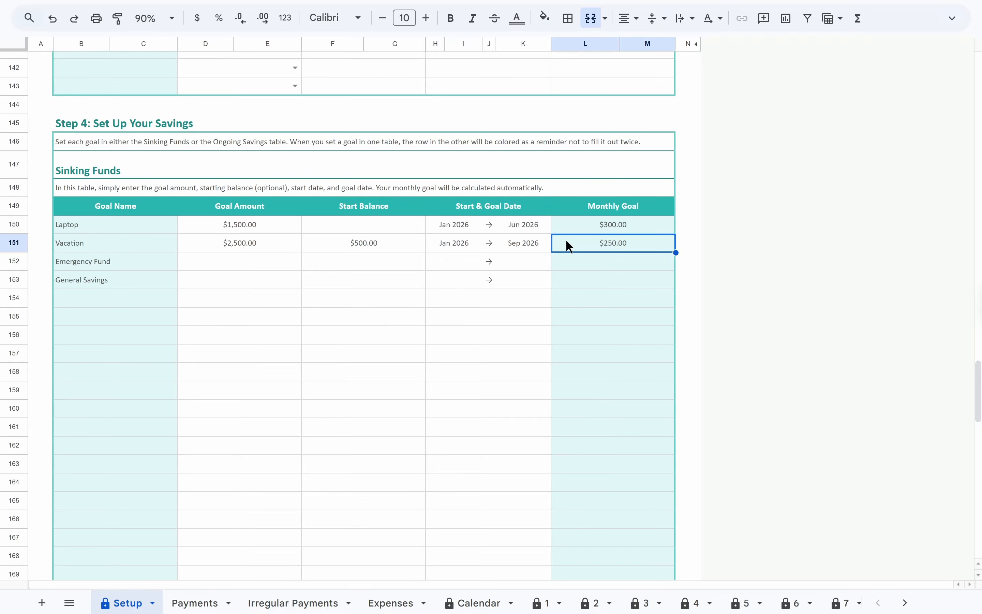
In the Ongoing Savings table, give Emergency Fund a start balance of 1000 and monthly goal of 150, and General Savings a start balance of 500
scroll(453, 305, "down", 10)
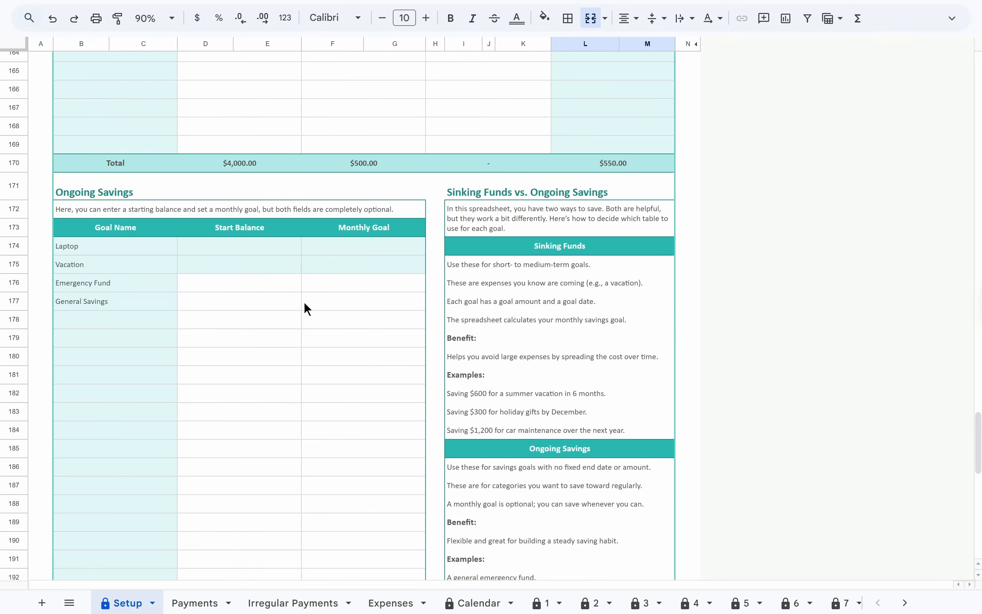
left_click_drag(150, 254, 325, 269)
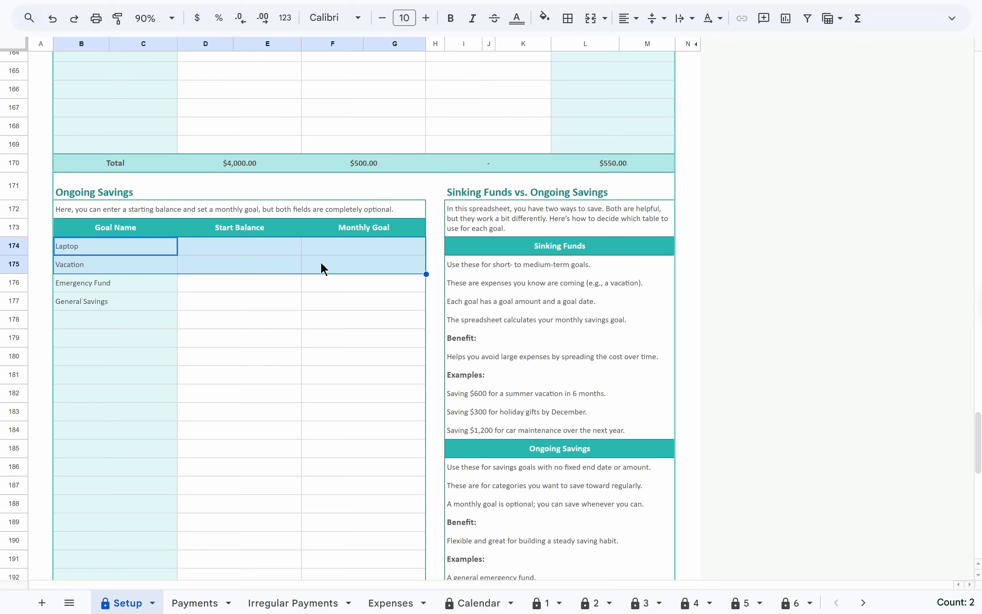
left_click(324, 269)
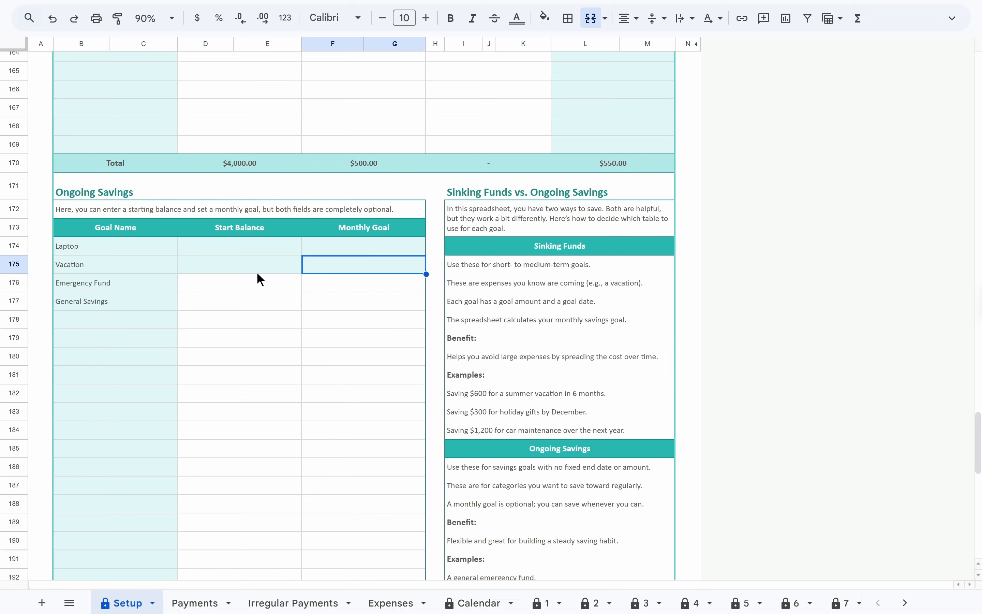
left_click_drag(158, 283, 153, 304)
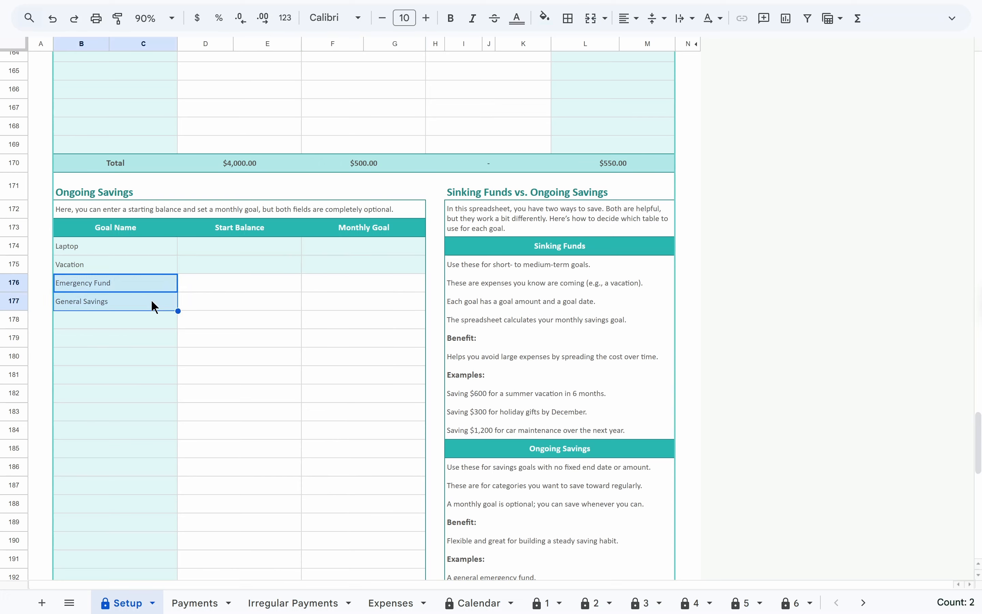
left_click(223, 288)
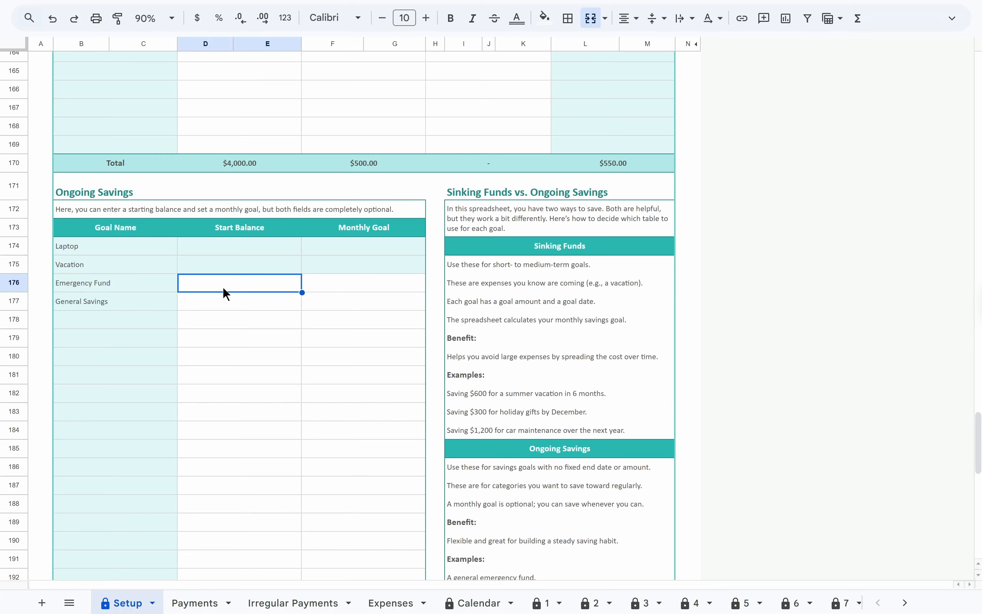
type("1000")
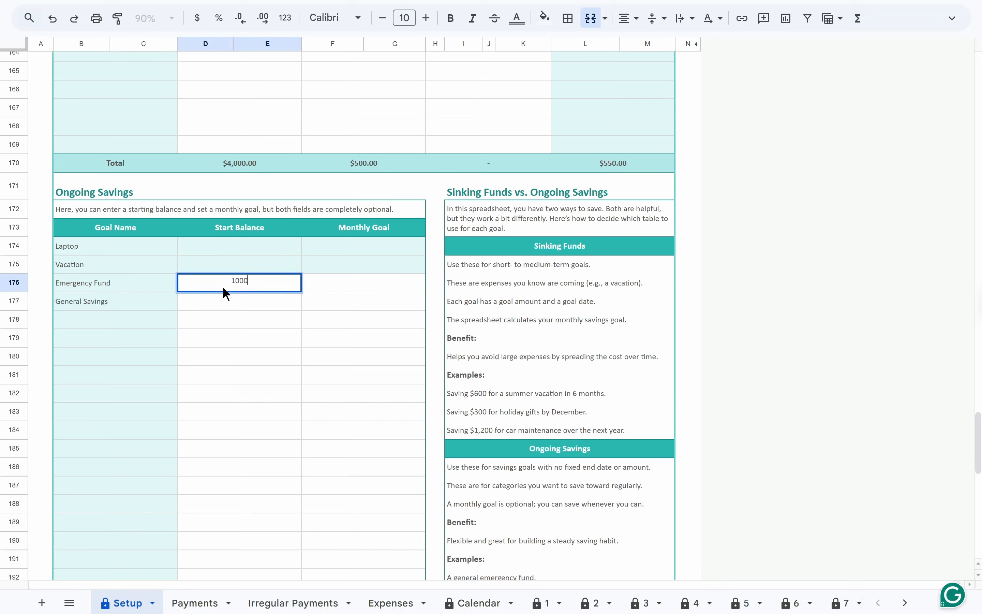
key("Tab")
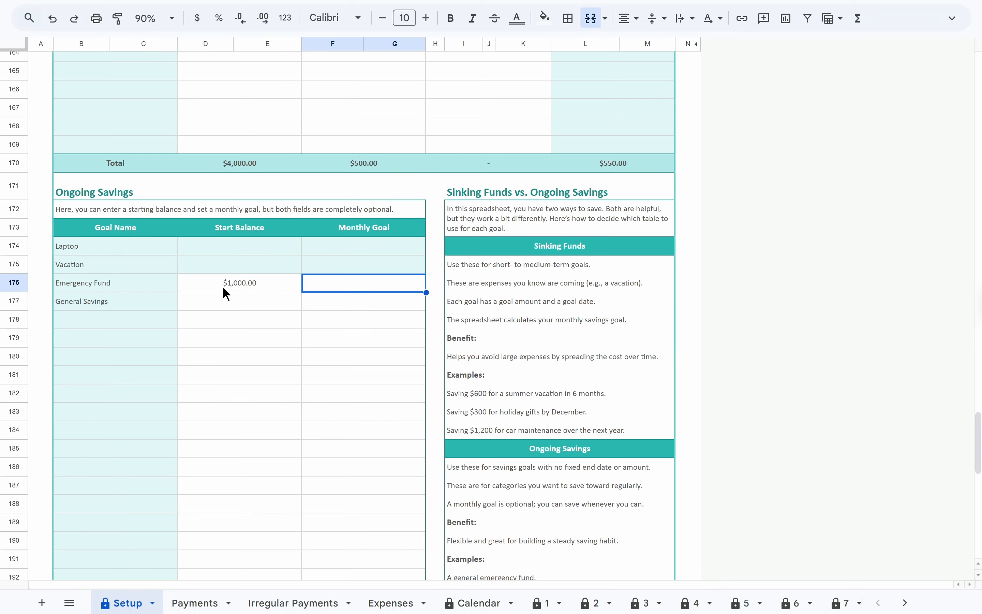
type("150")
key("Return")
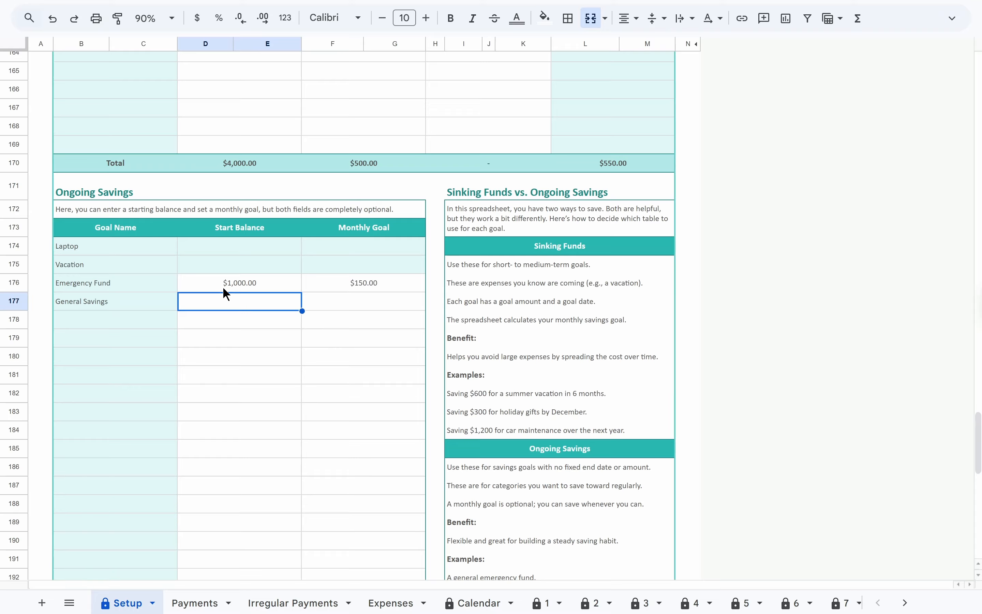
type("500")
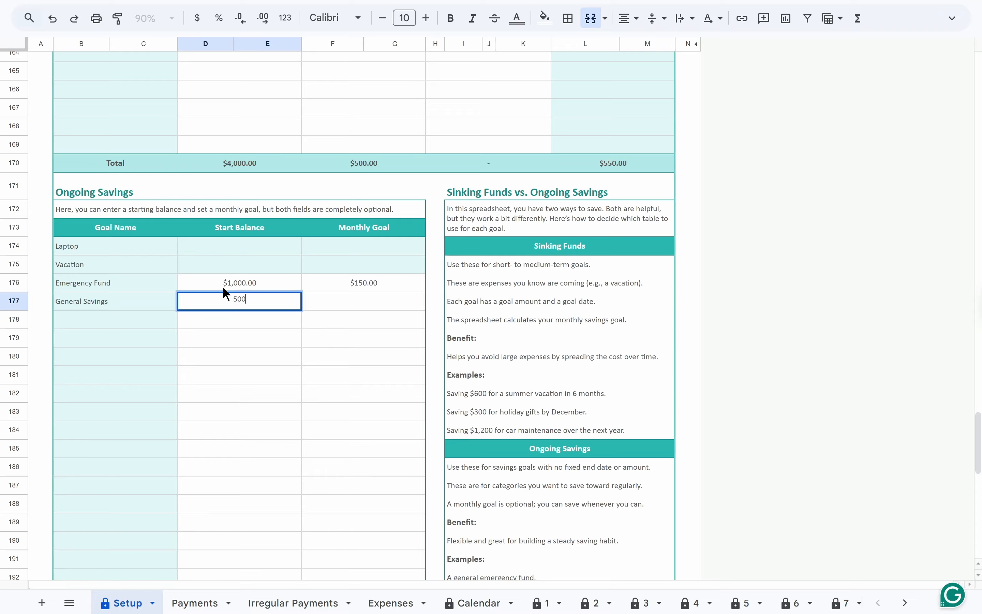
key("Tab")
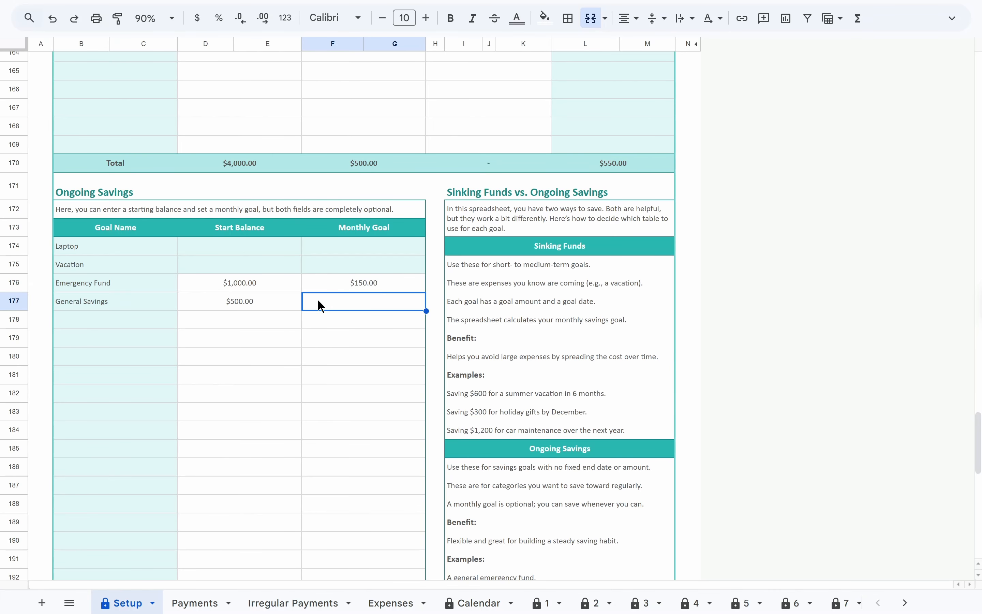
In the Step 5 debt General Settings, set the start date to Jan 2026 and the payoff strategy to Debt Avalanche
scroll(282, 338, "down", 10)
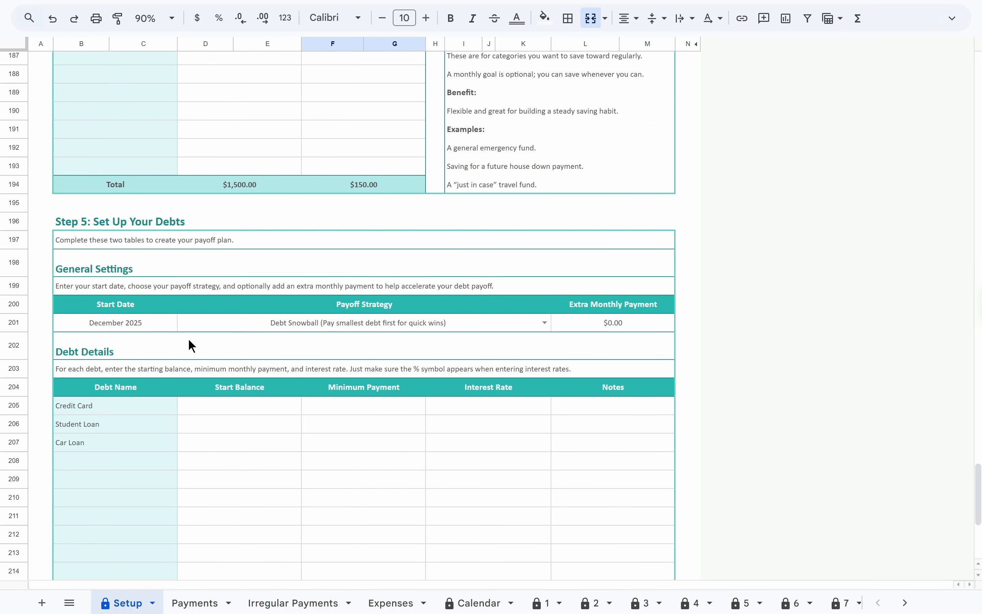
left_click(143, 330)
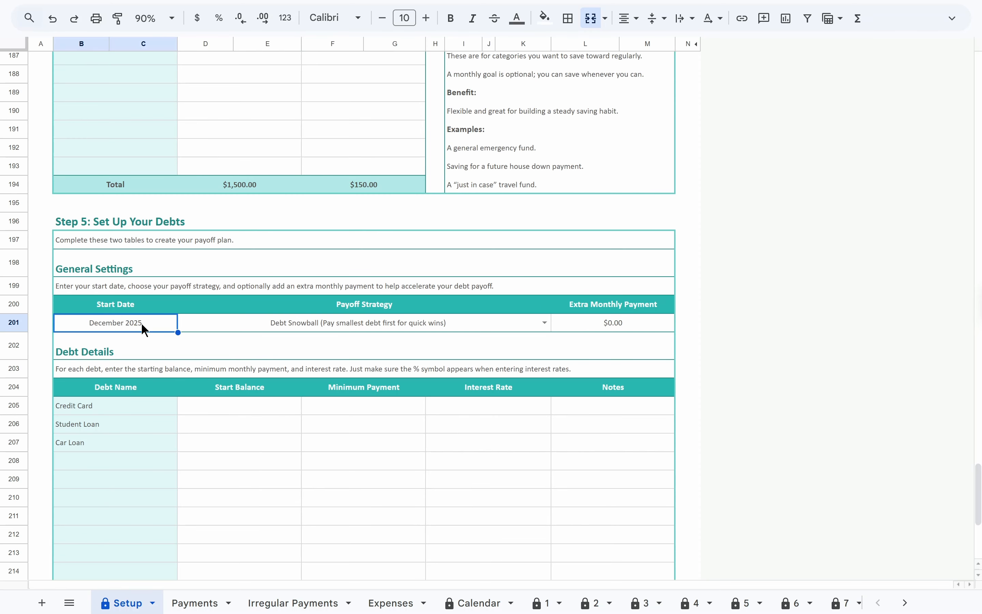
type("jan 2026")
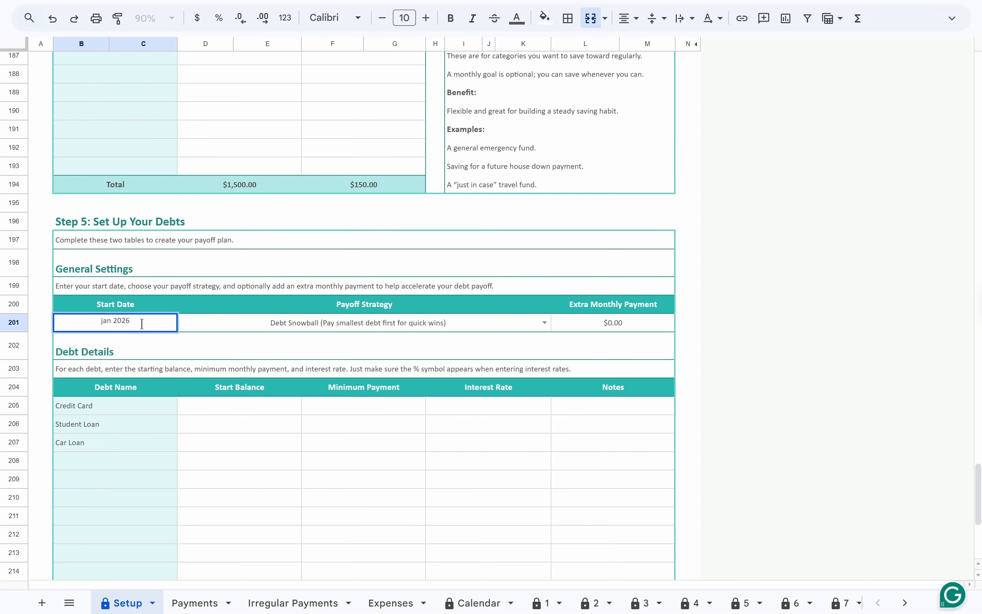
key("Tab")
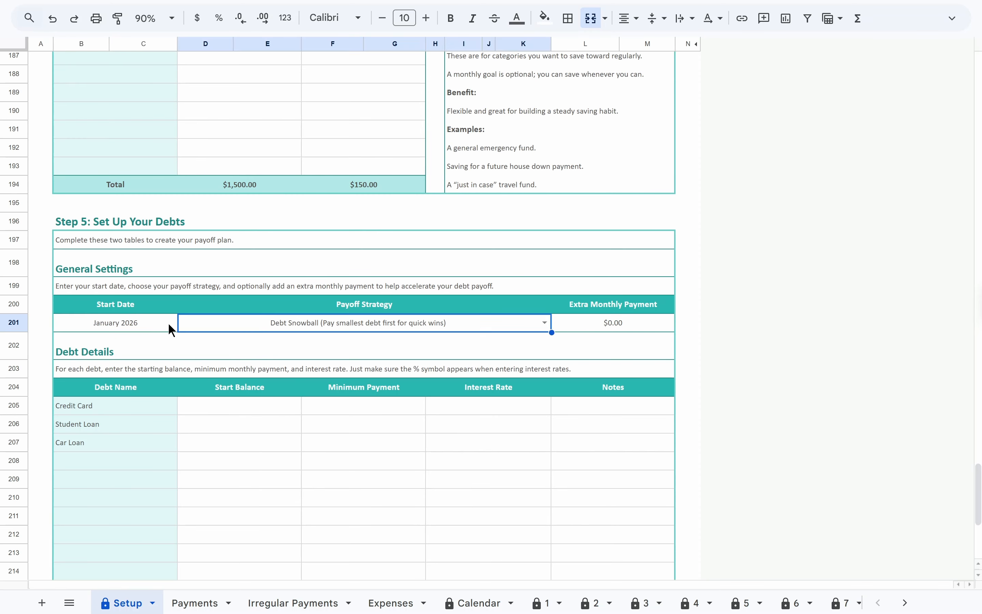
double_click(205, 325)
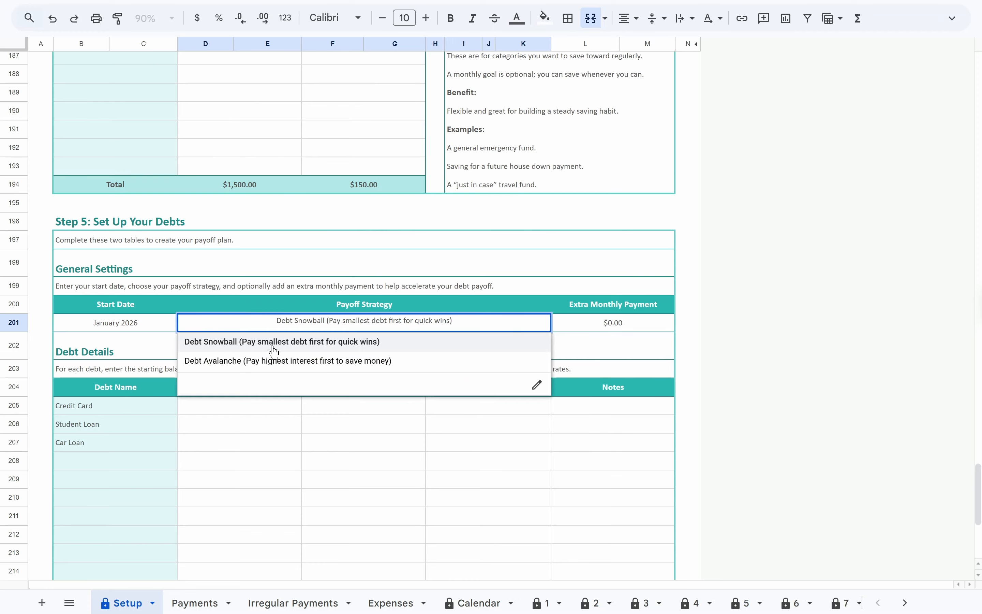
left_click(405, 362)
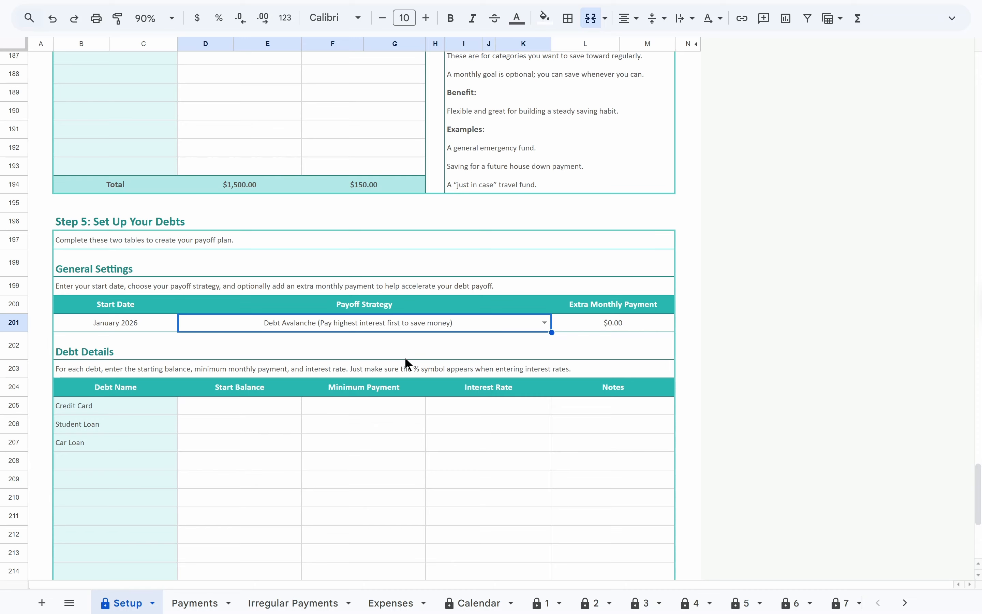
left_click(565, 328)
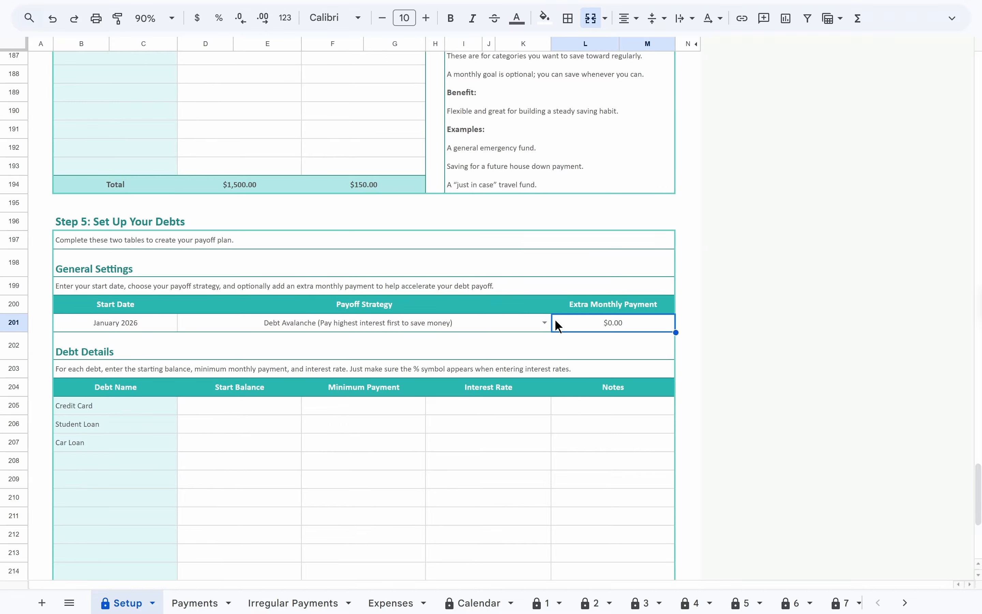
Enter the Credit Card debt details: start balance 3000, minimum payment 100 and interest rate 18%
scroll(431, 331, "down", 3)
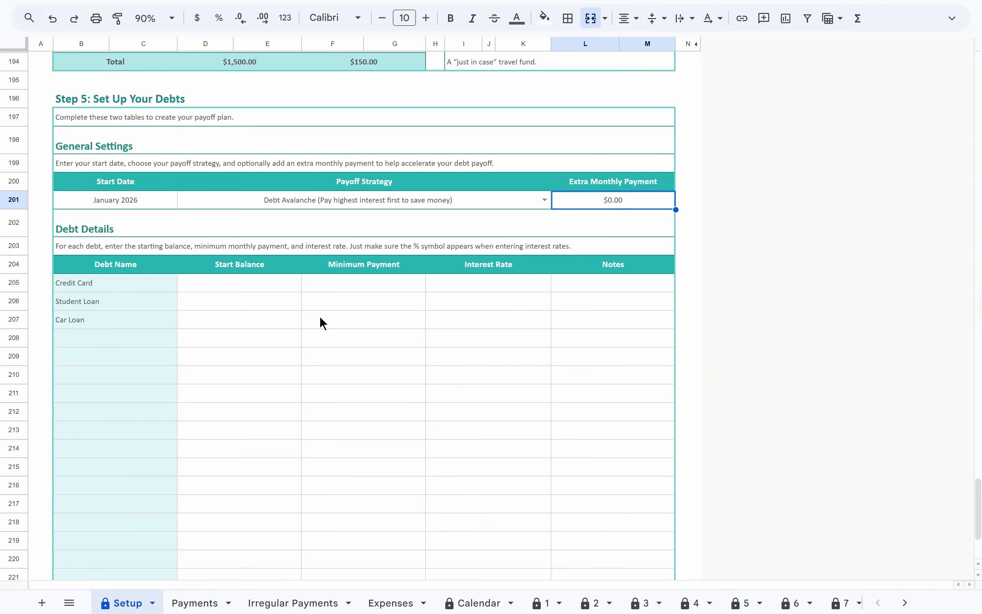
left_click(275, 282)
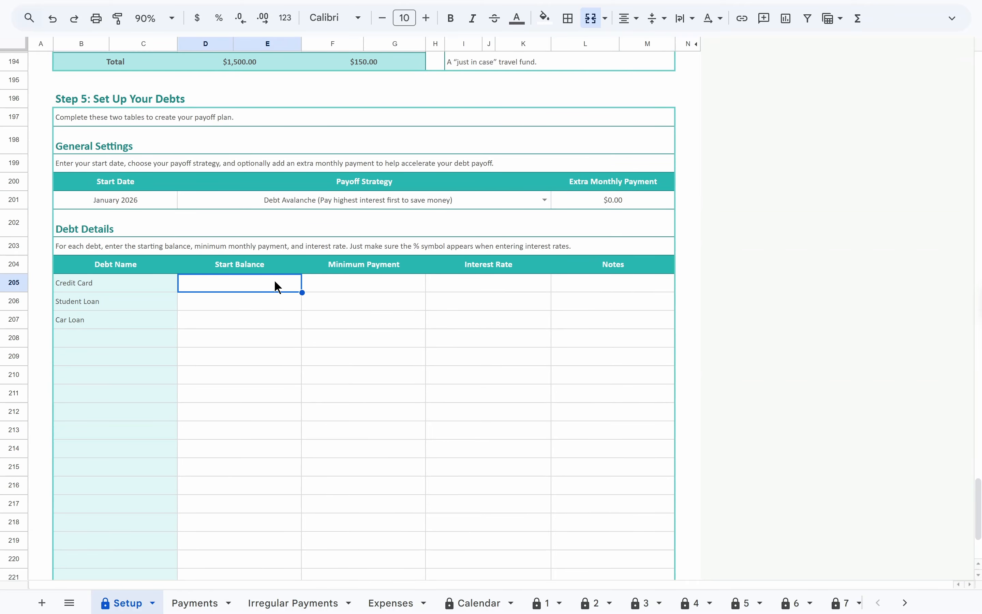
type("3000")
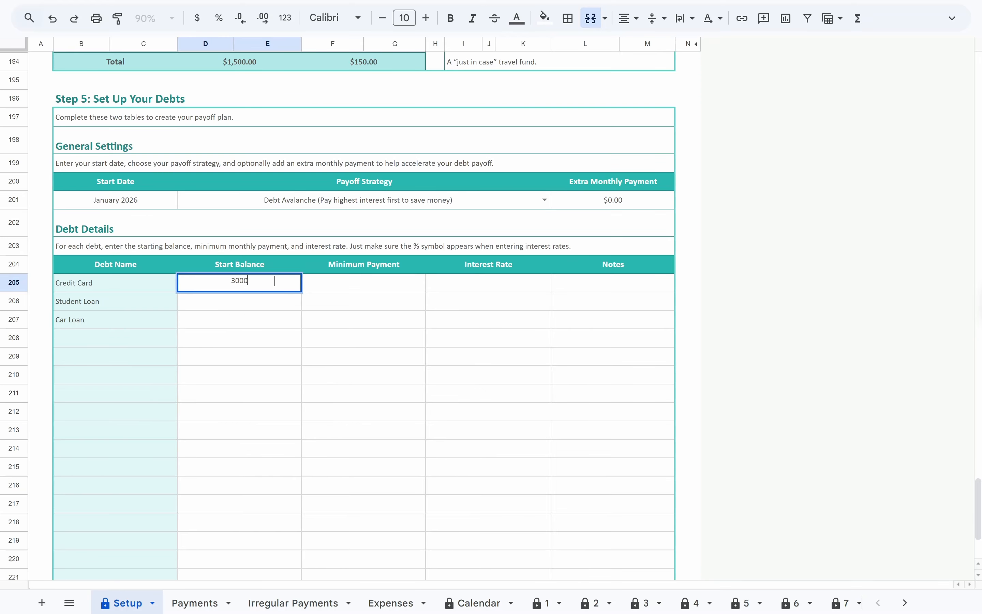
key("Tab")
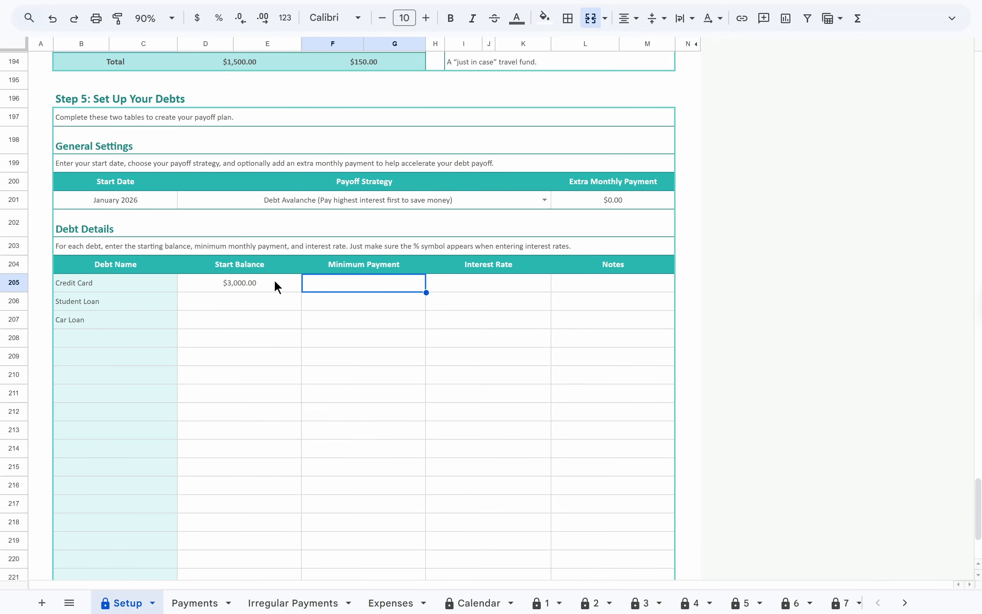
type("100")
key("Tab")
type("18")
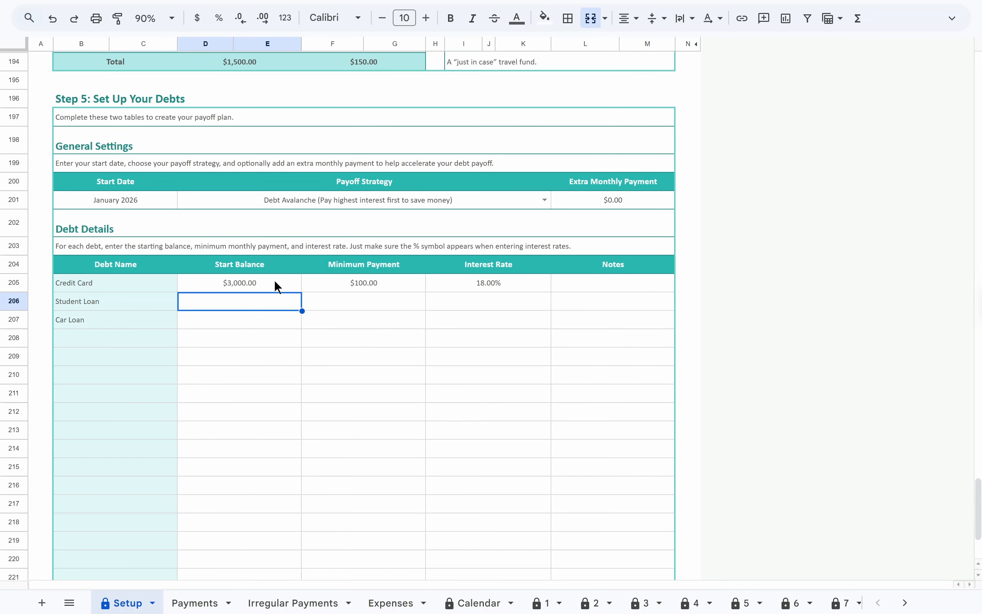
Enter the Student Loan debt details: start balance 15000, minimum payment 200 and interest rate 5%
type("15000")
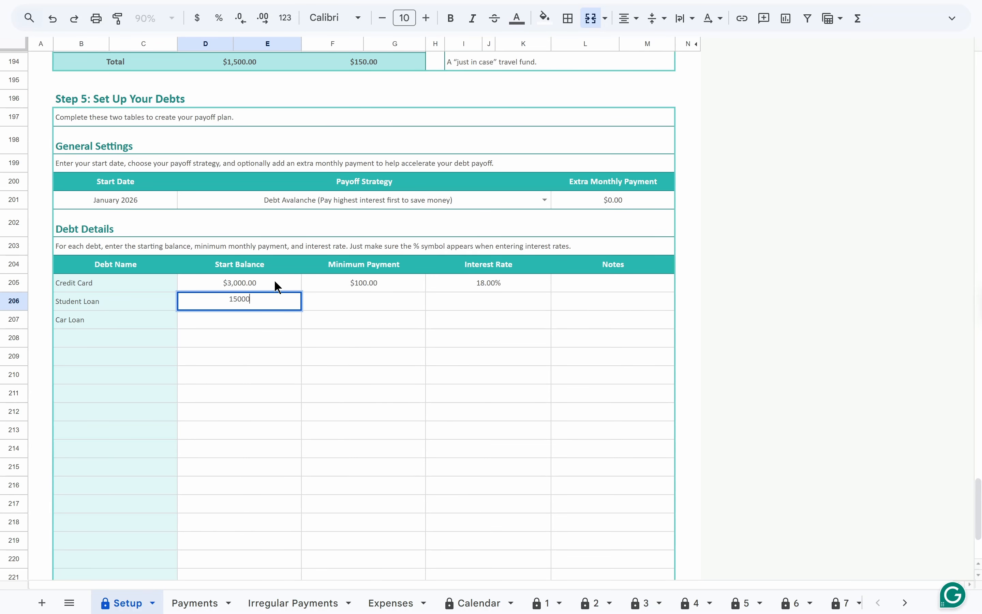
key("Tab")
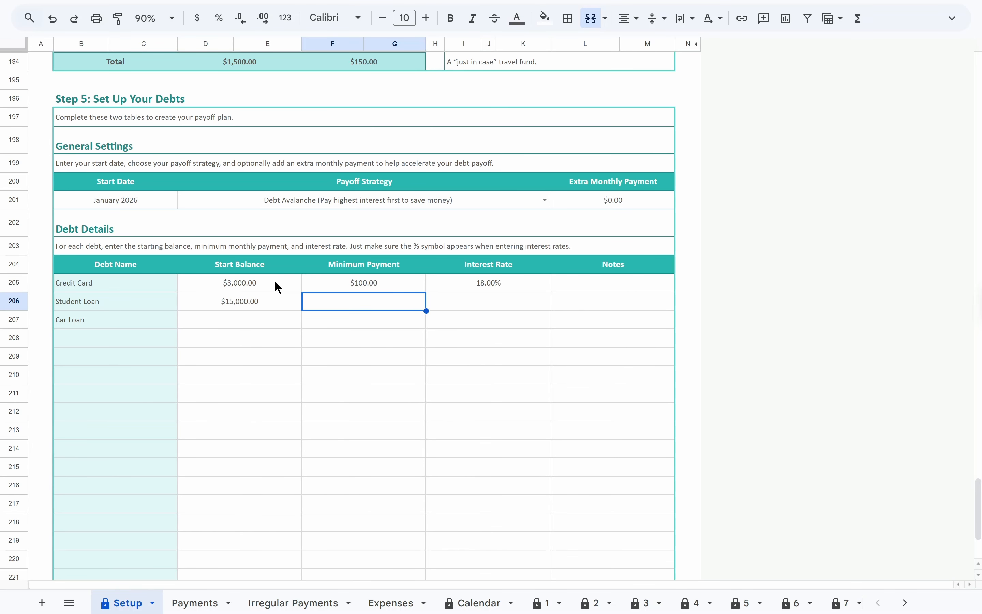
type("200")
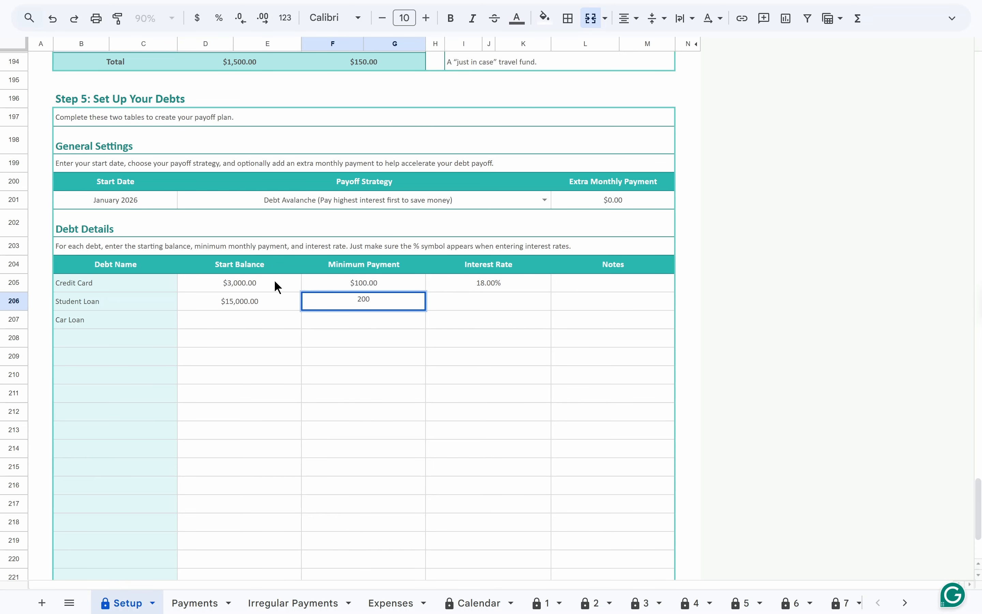
key("Tab")
type("5")
key("Return")
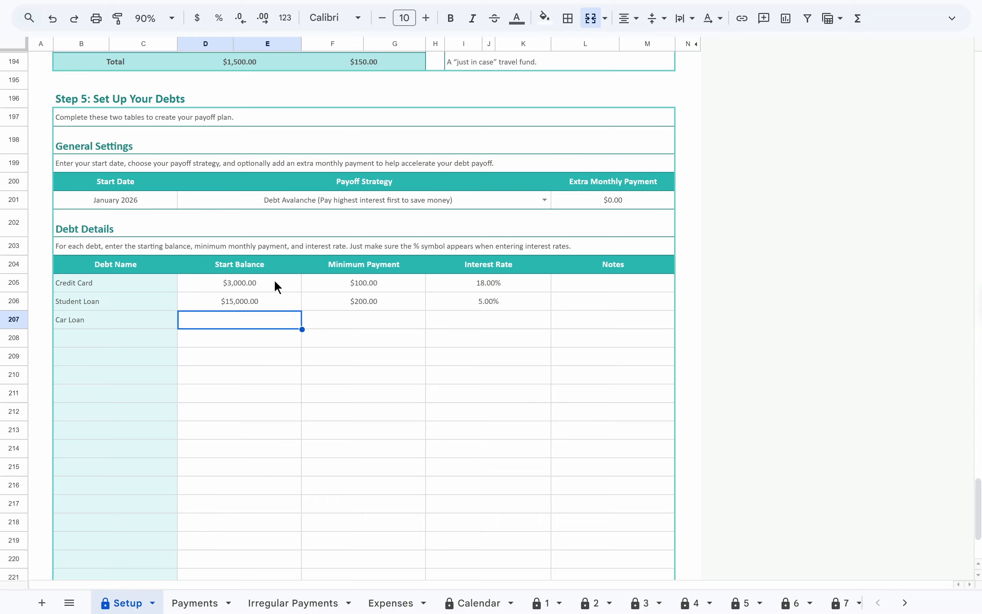
Enter the Car Loan debt details: start balance 30000, minimum payment 600 and interest rate 7%
type("30000")
key("Tab")
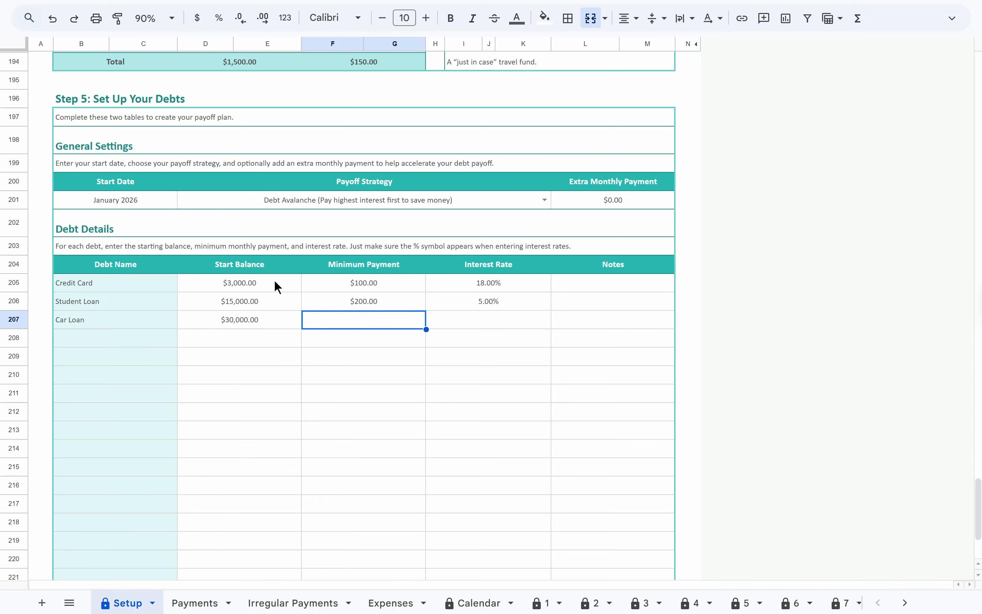
type("600")
key("Tab")
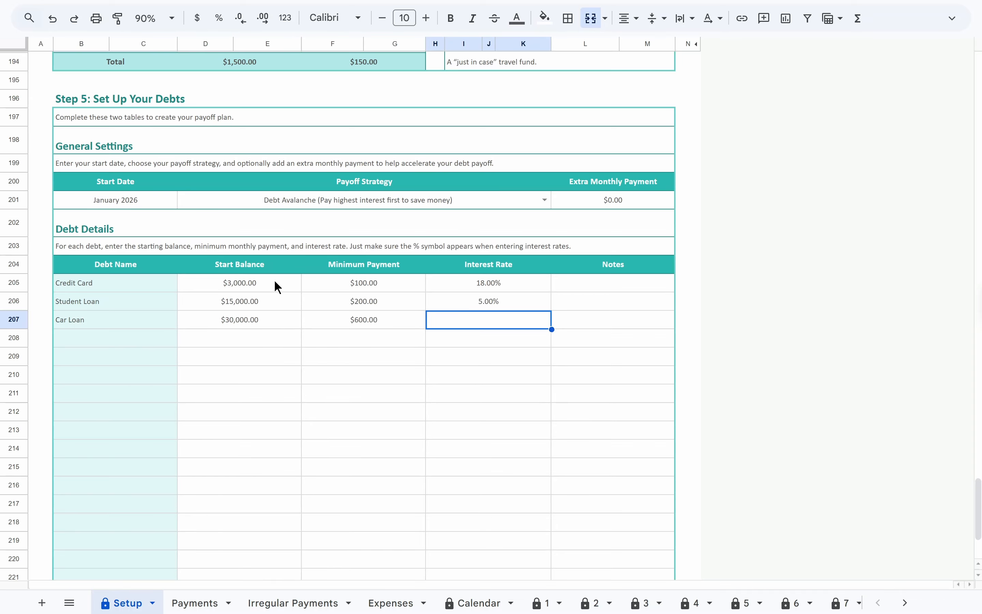
type("7%")
key("Return")
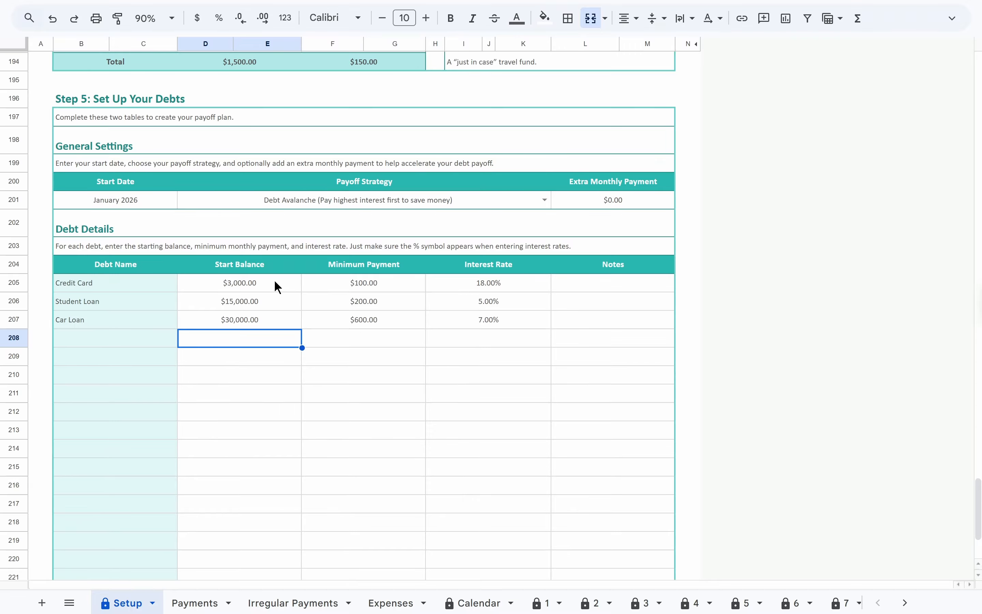
Check the debt totals and set the extra monthly payment in the debt General Settings to 100
scroll(320, 307, "down", 5)
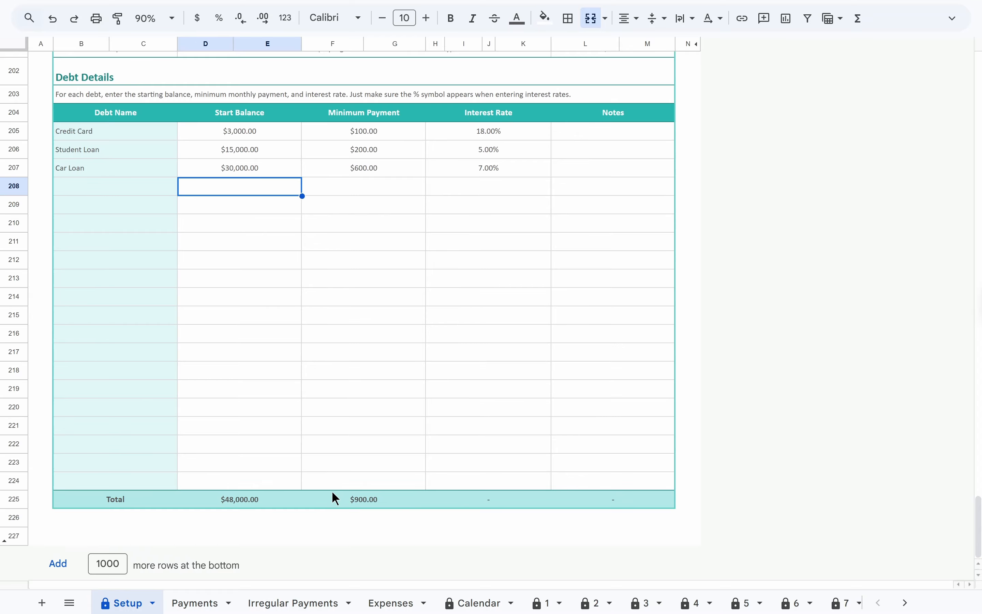
left_click(334, 502)
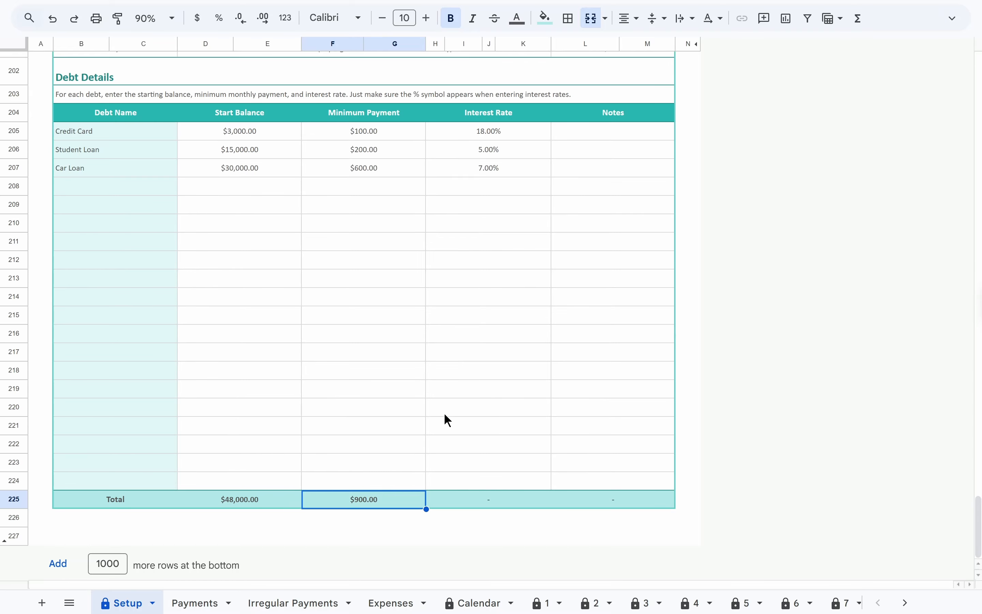
scroll(545, 307, "up", 4)
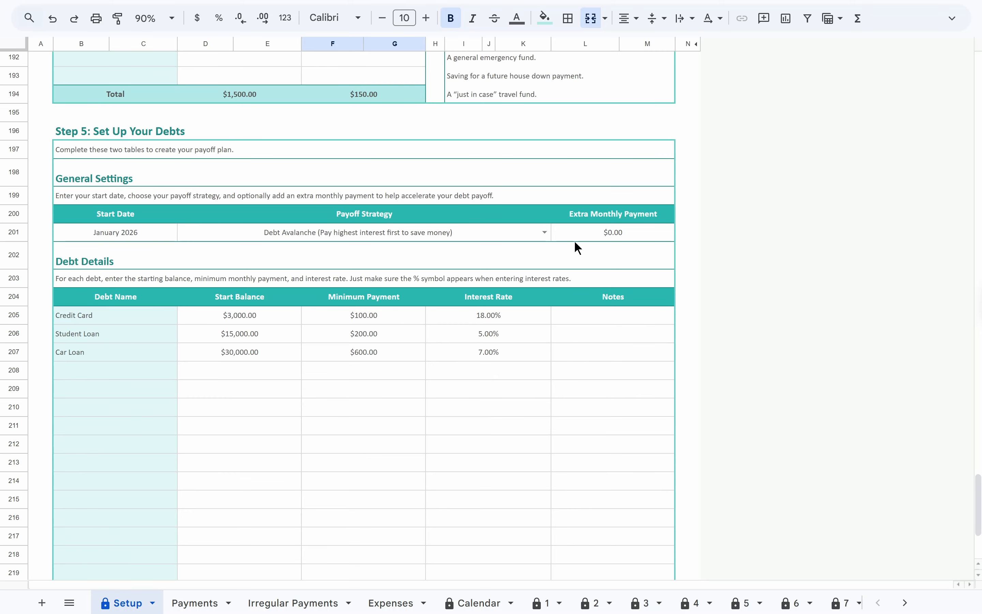
left_click(579, 242)
type("100")
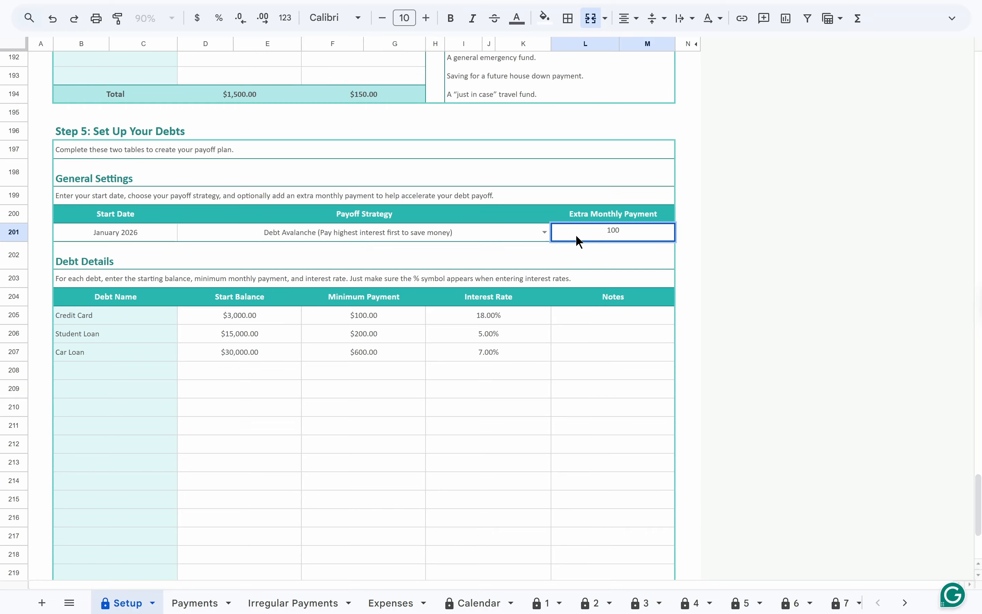
key("Return")
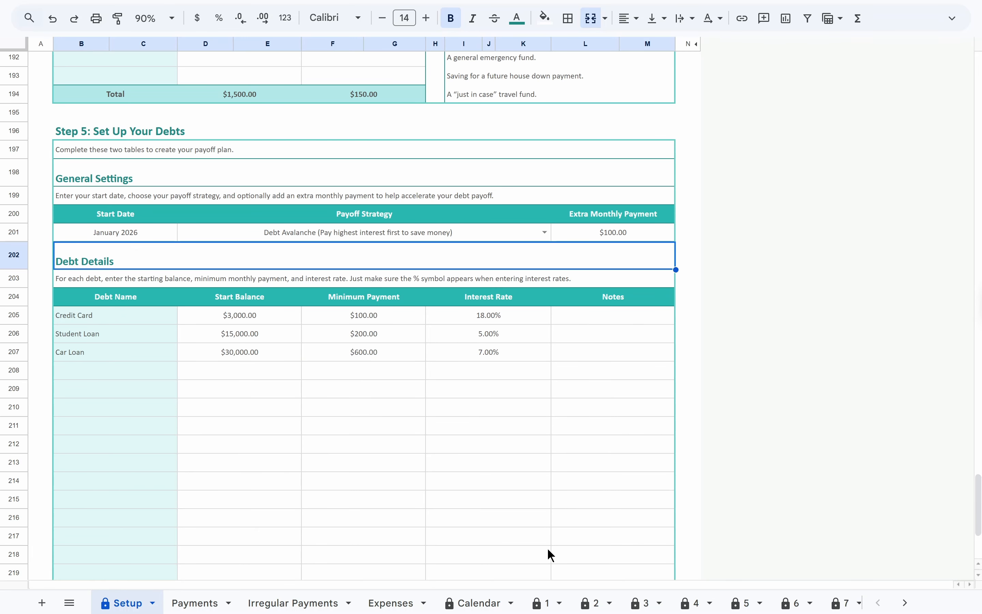
Open the January monthly budget sheet and review its prefilled planned income, debt and bill amounts
left_click(549, 604)
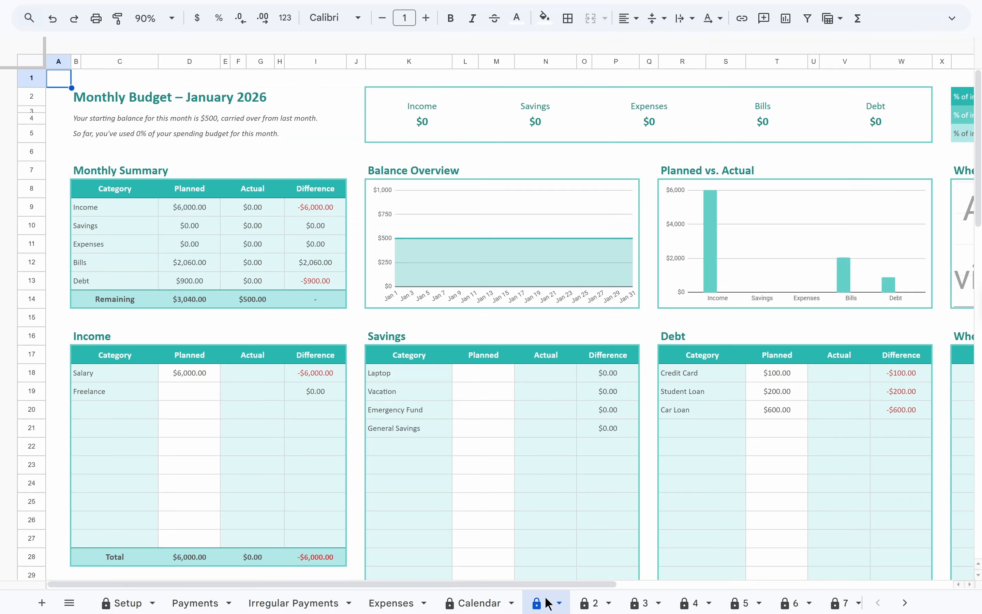
scroll(552, 603, "down", 3)
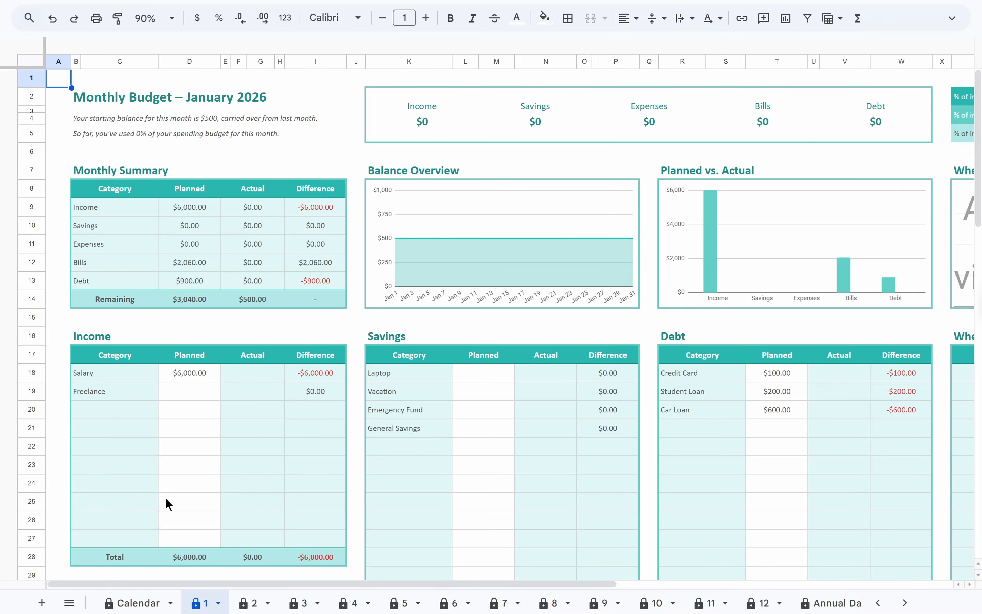
left_click(194, 371)
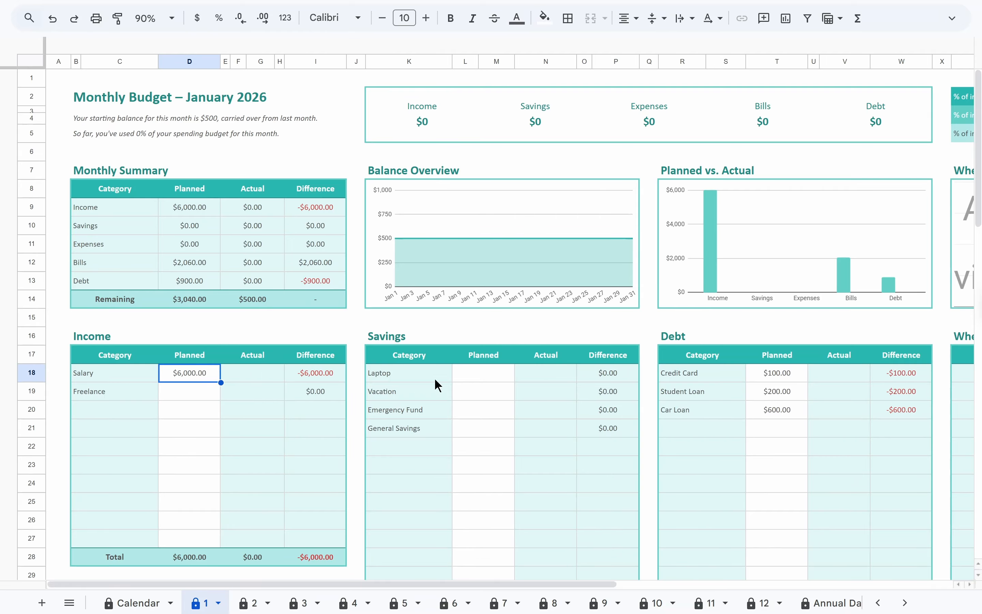
left_click_drag(769, 371, 763, 441)
scroll(789, 423, "down", 5)
scroll(312, 353, "up", 3)
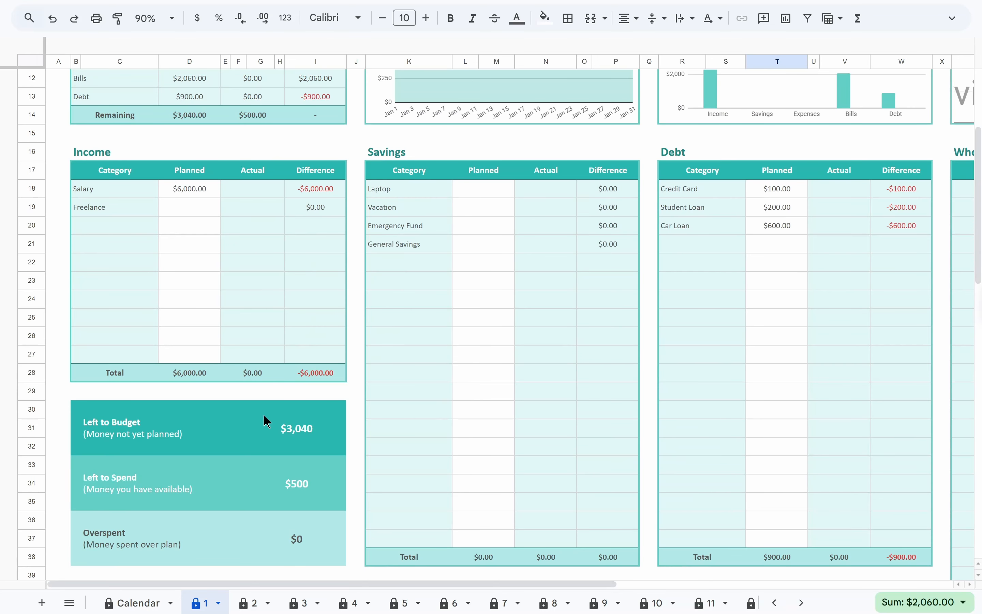
scroll(170, 603, "up", 3)
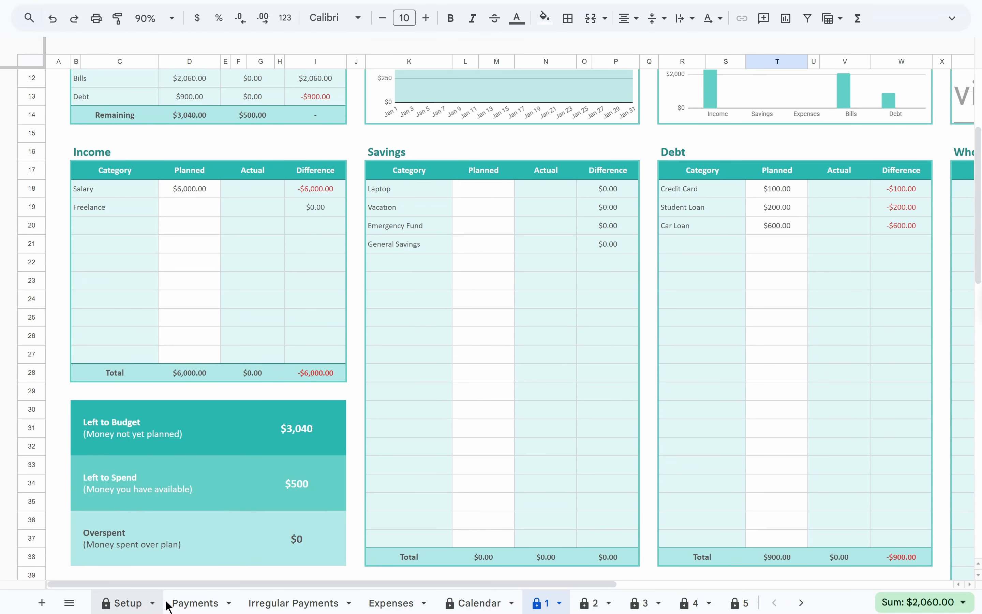
Open the Payments sheet and examine the three Salary entries scheduled in January 2026
left_click(198, 604)
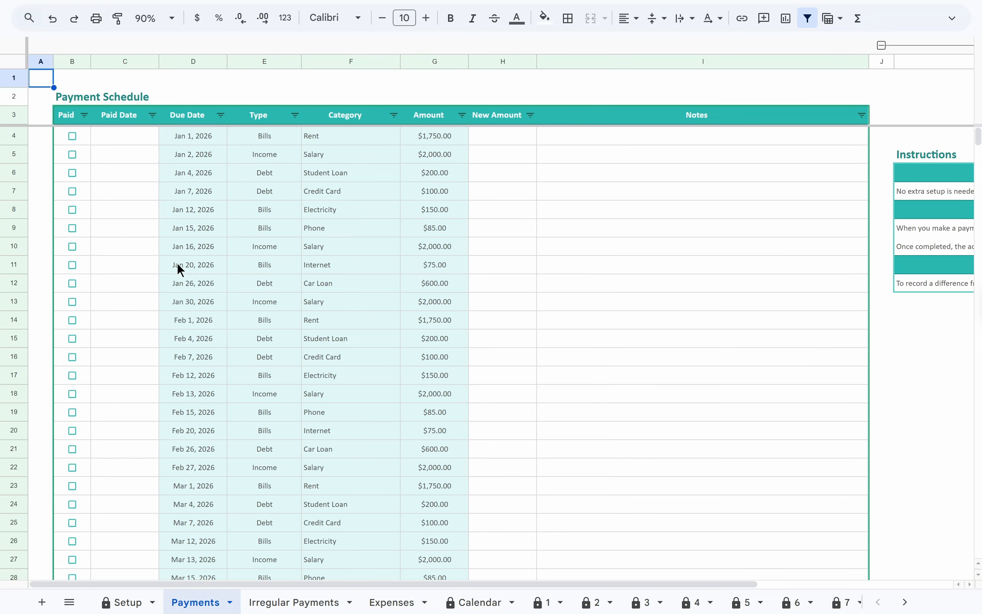
left_click_drag(199, 152, 430, 155)
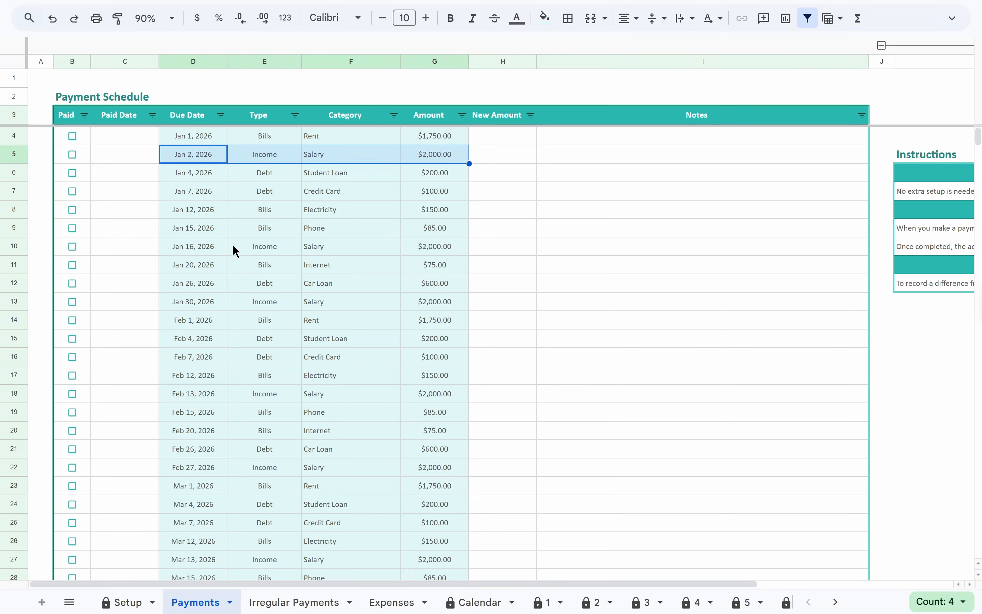
left_click_drag(225, 246, 432, 247)
left_click_drag(199, 301, 442, 303)
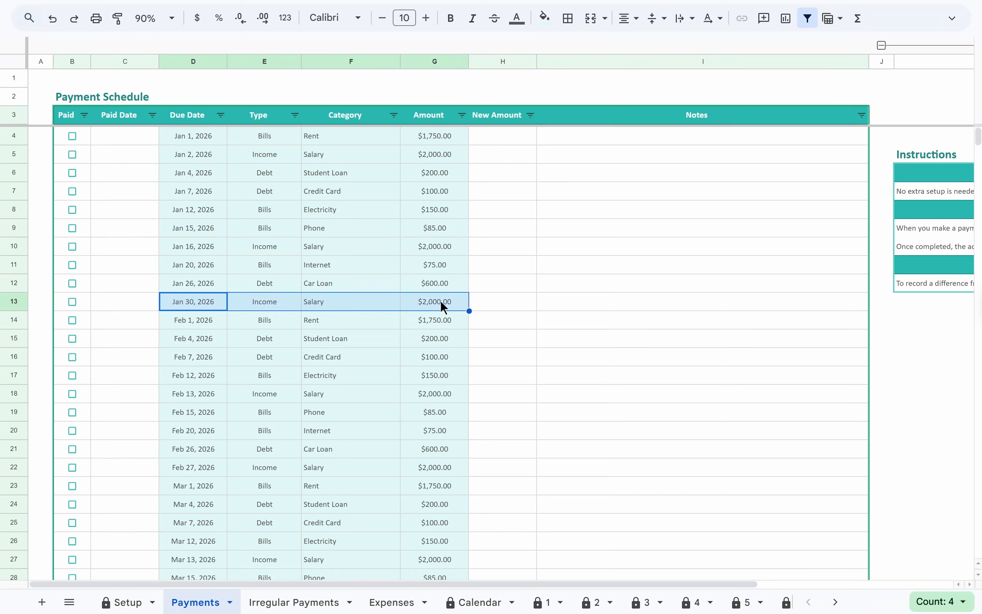
left_click(461, 301)
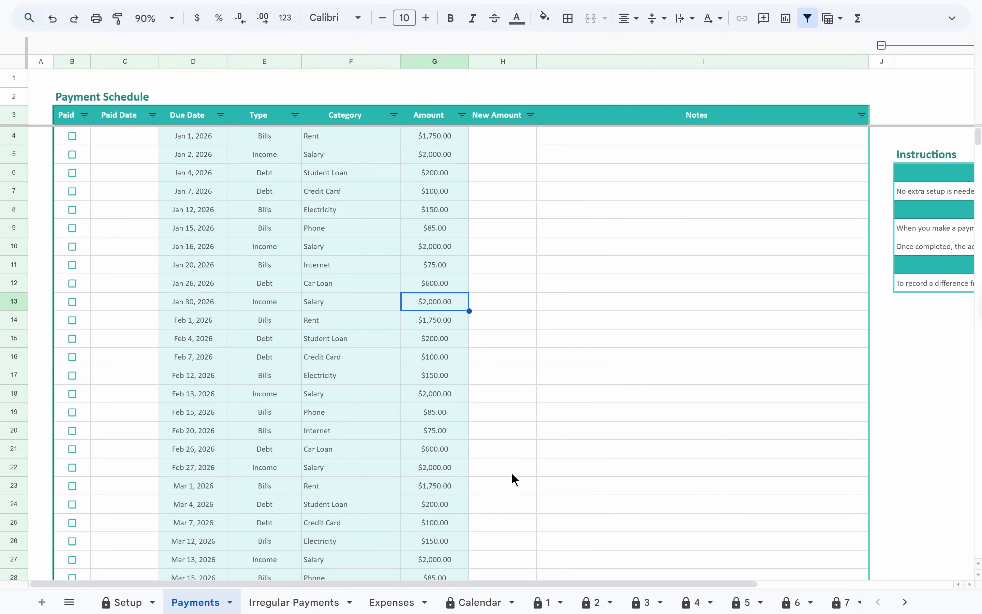
Return to the January budget sheet and set the planned Freelance income to 500
left_click(540, 604)
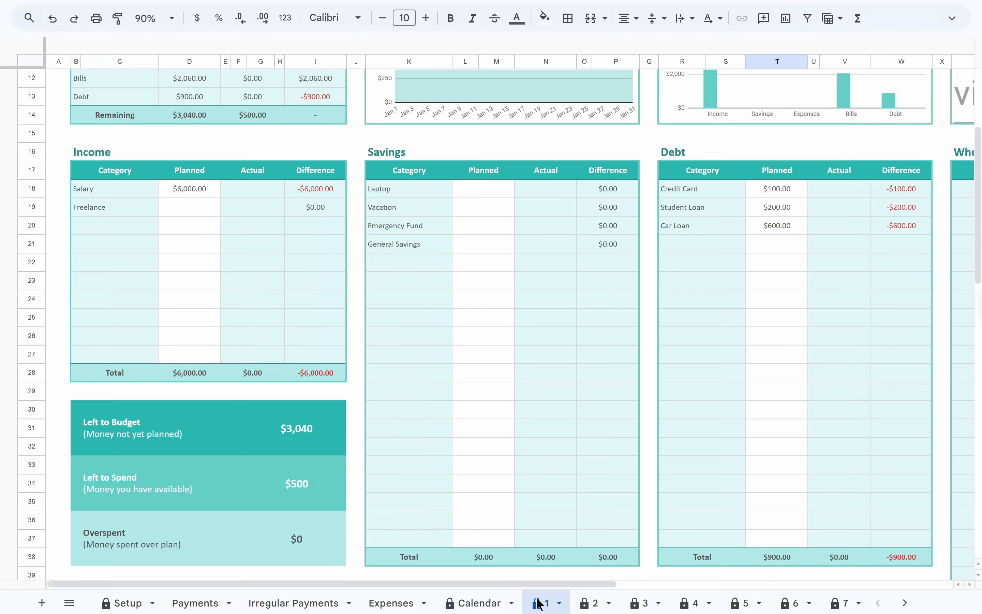
left_click(210, 192)
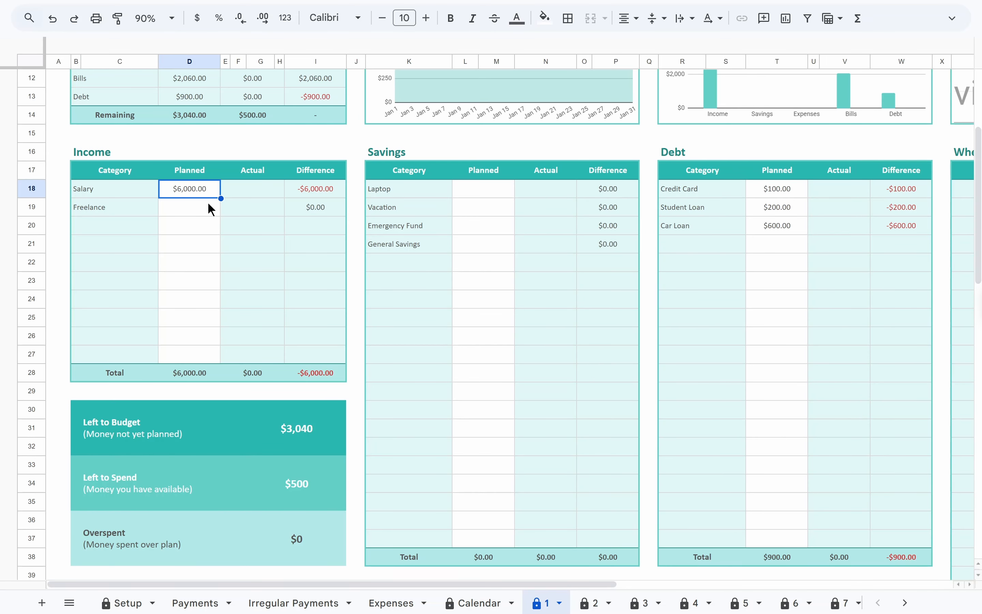
left_click(209, 212)
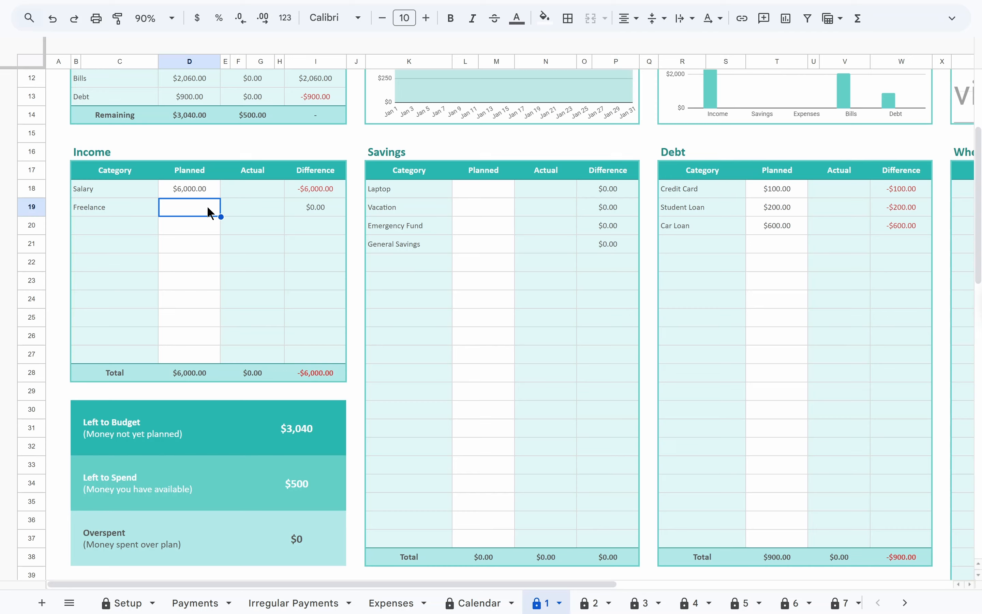
type("500")
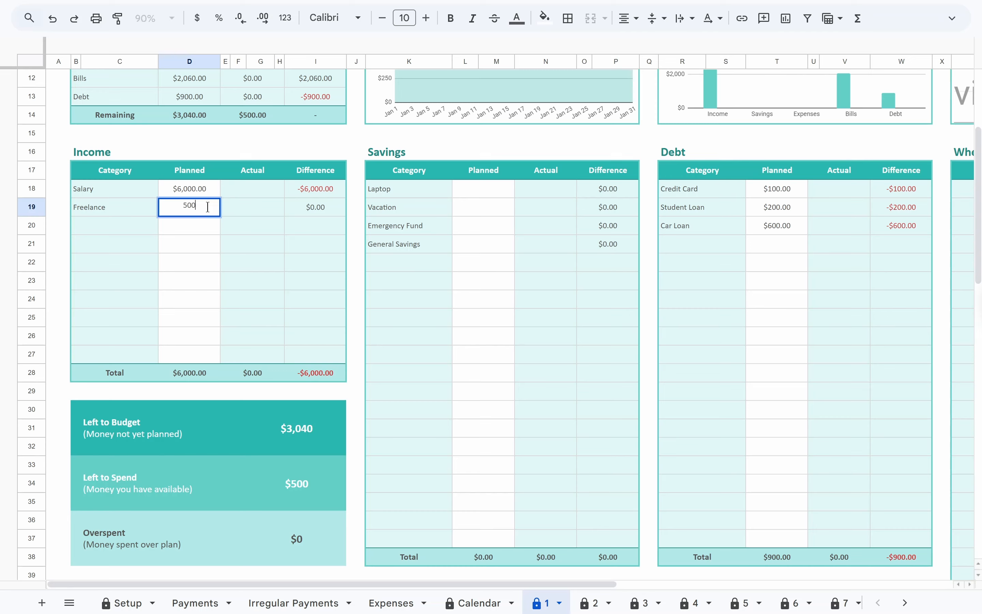
key("Return")
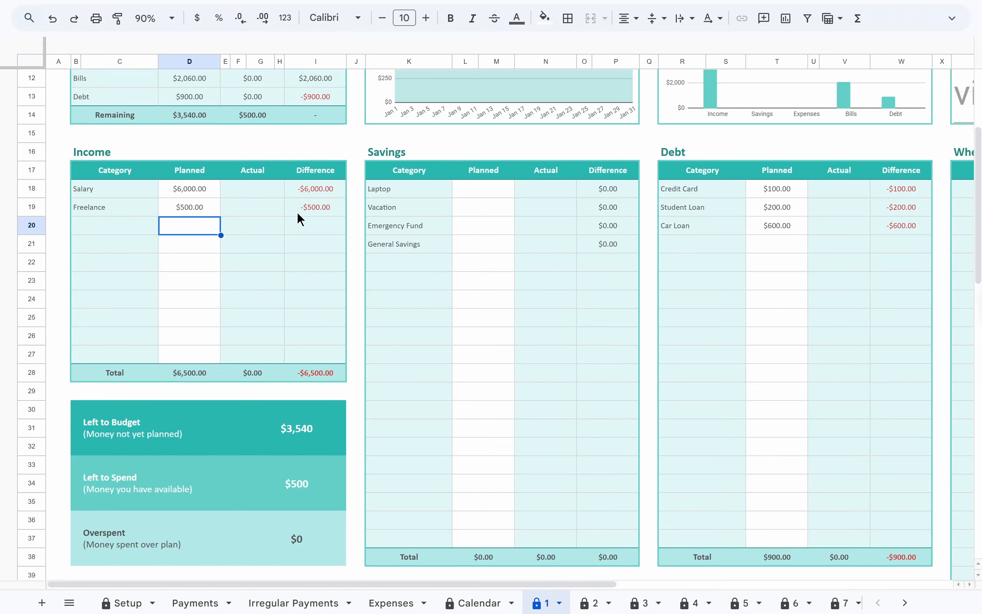
Review the Savings, Debt, Expenses and Bills tables of the January budget
left_click(432, 147)
left_click(690, 152)
scroll(524, 324, "down", 5)
left_click(506, 351)
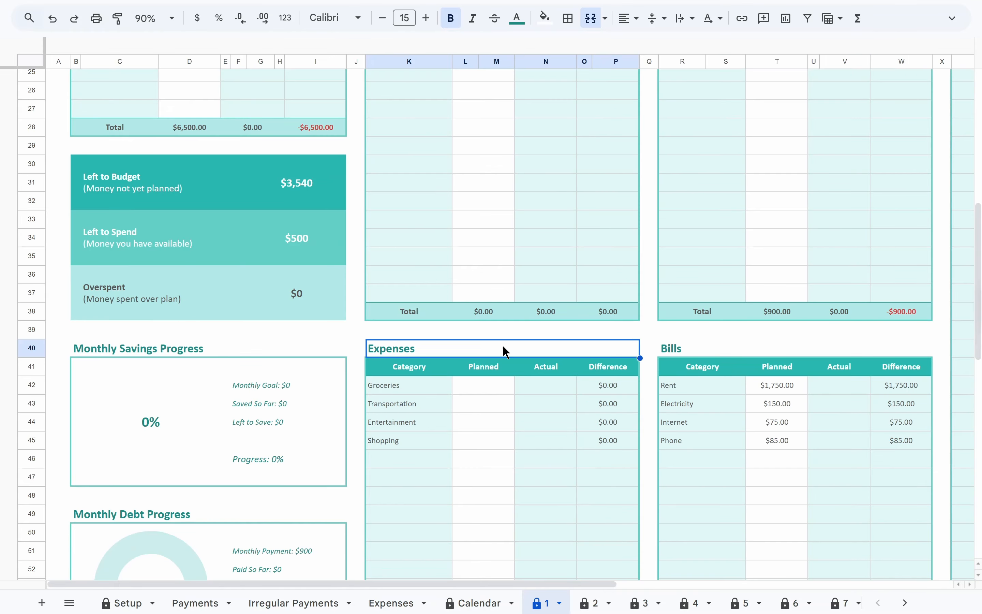
left_click(707, 348)
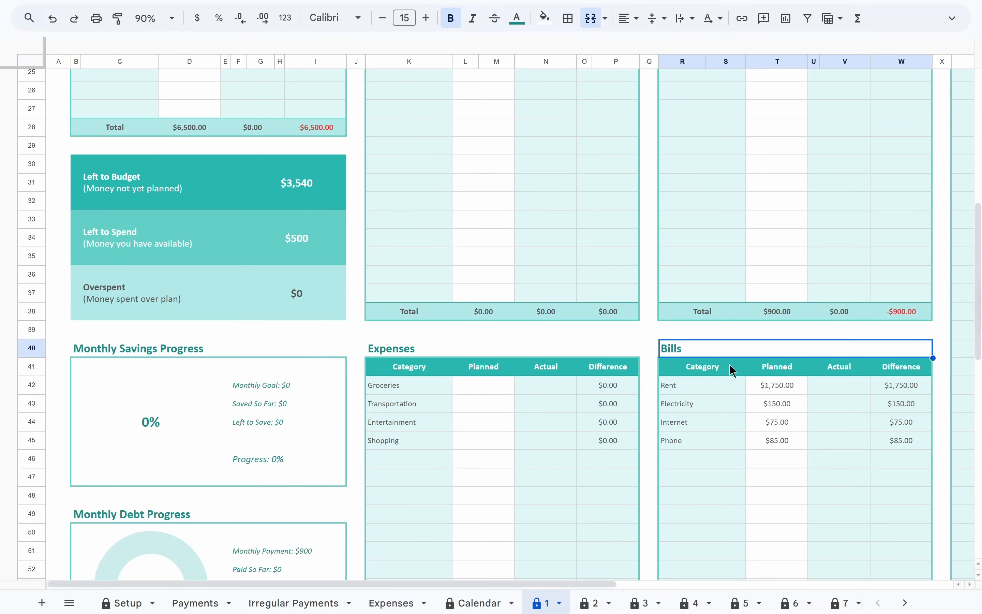
scroll(732, 363, "up", 5)
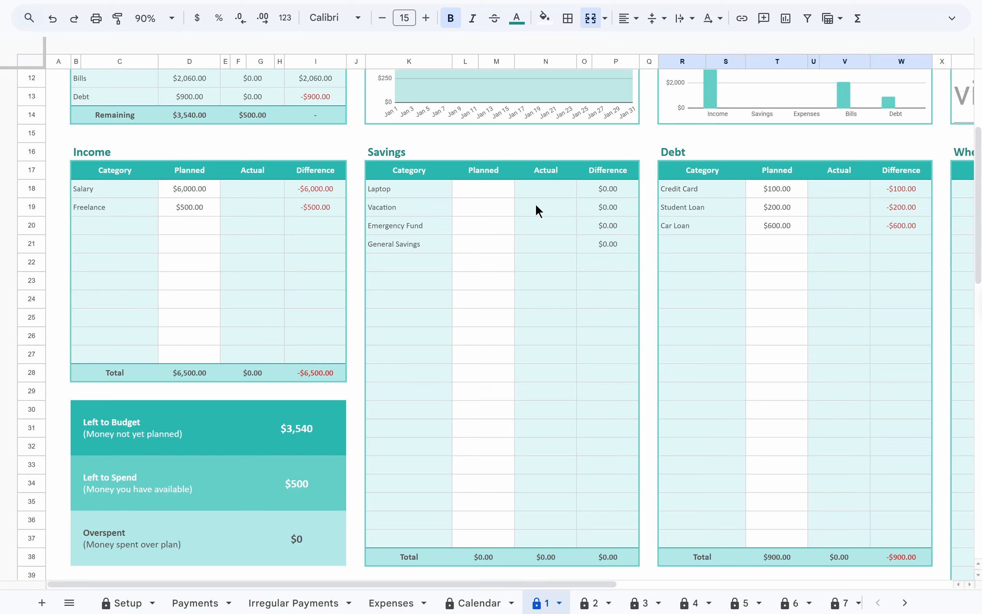
Enter January's planned savings: Laptop 300, Vacation 250, Emergency Fund 150 and General Savings 100
left_click(501, 191)
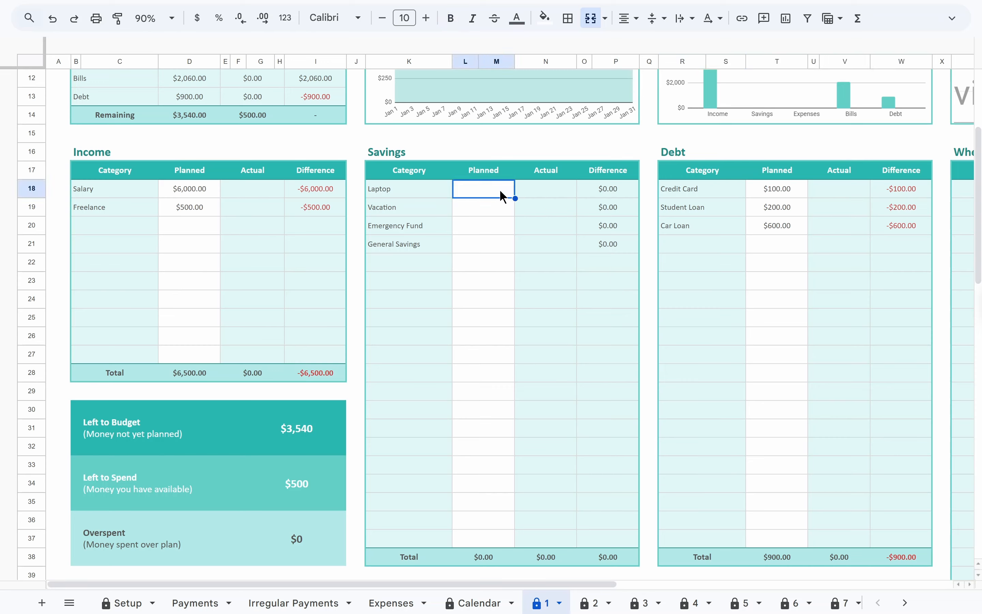
type("300")
key("Return")
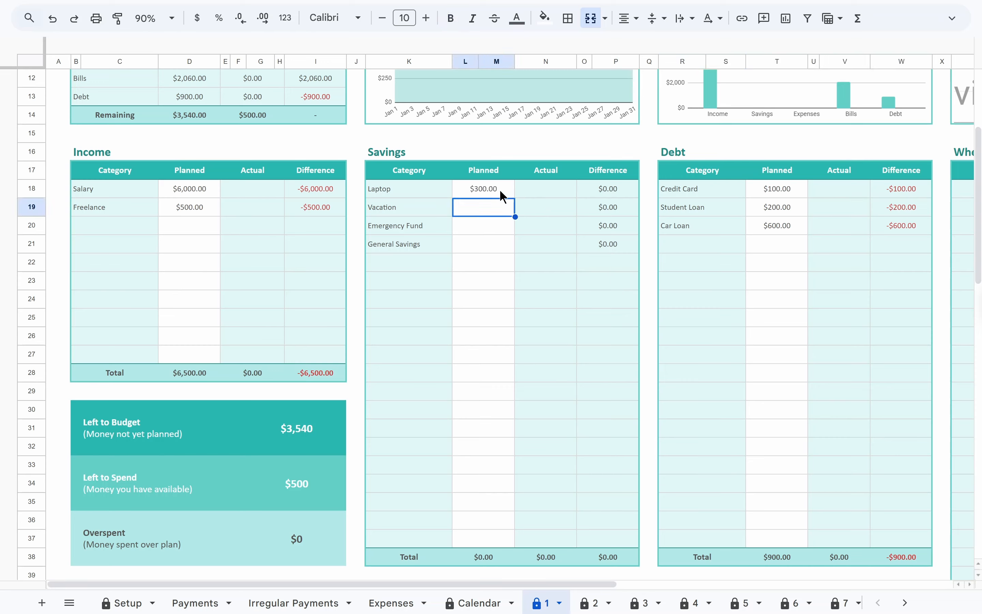
type("250")
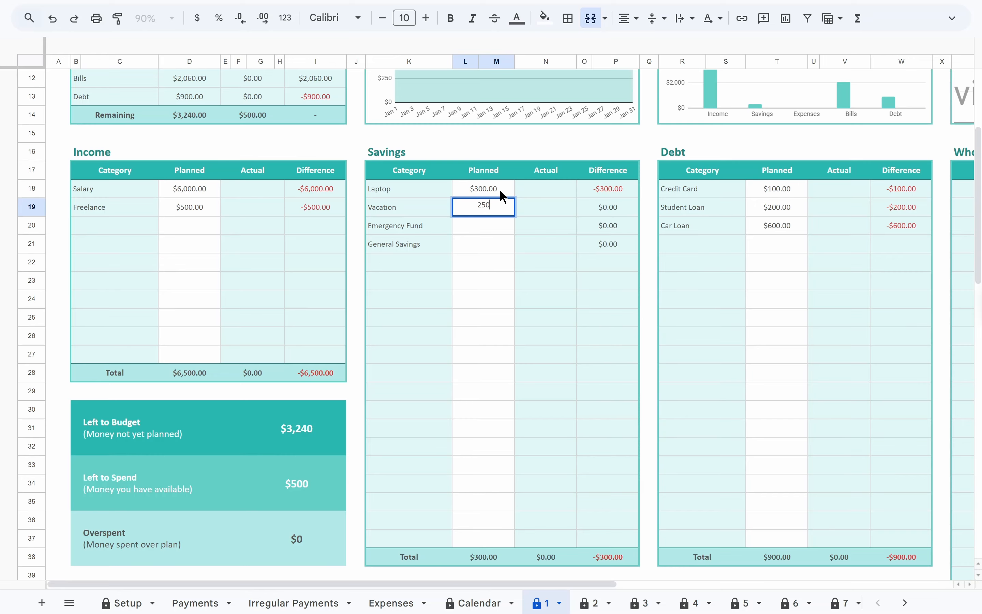
key("Return")
type("150")
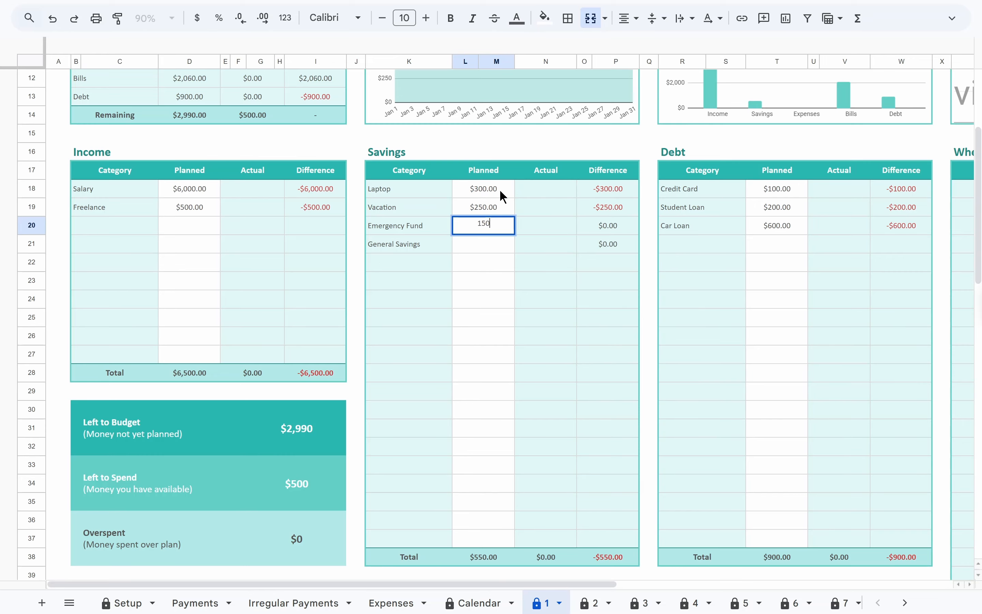
key("Return")
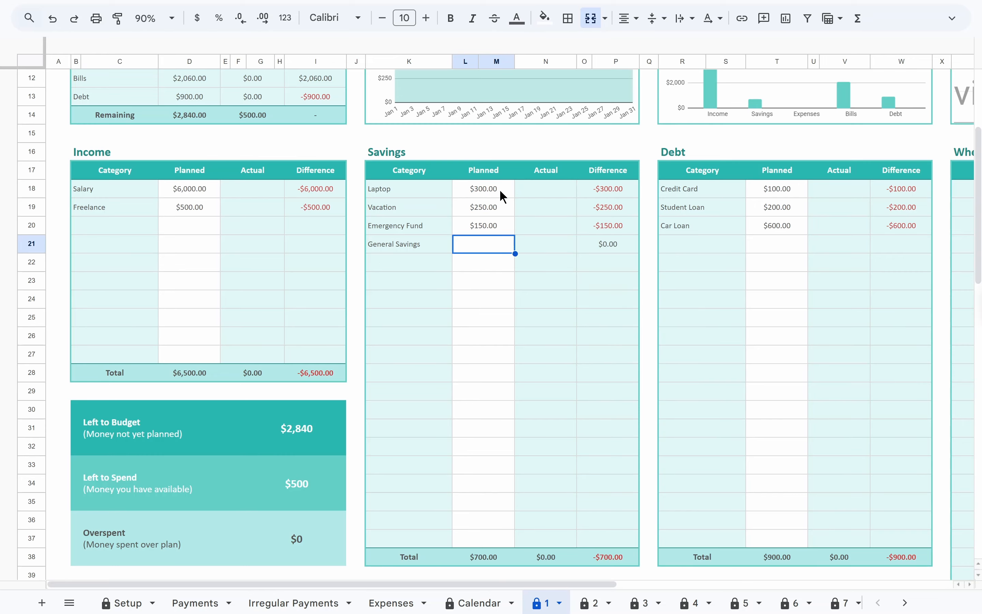
type("100")
key("Return")
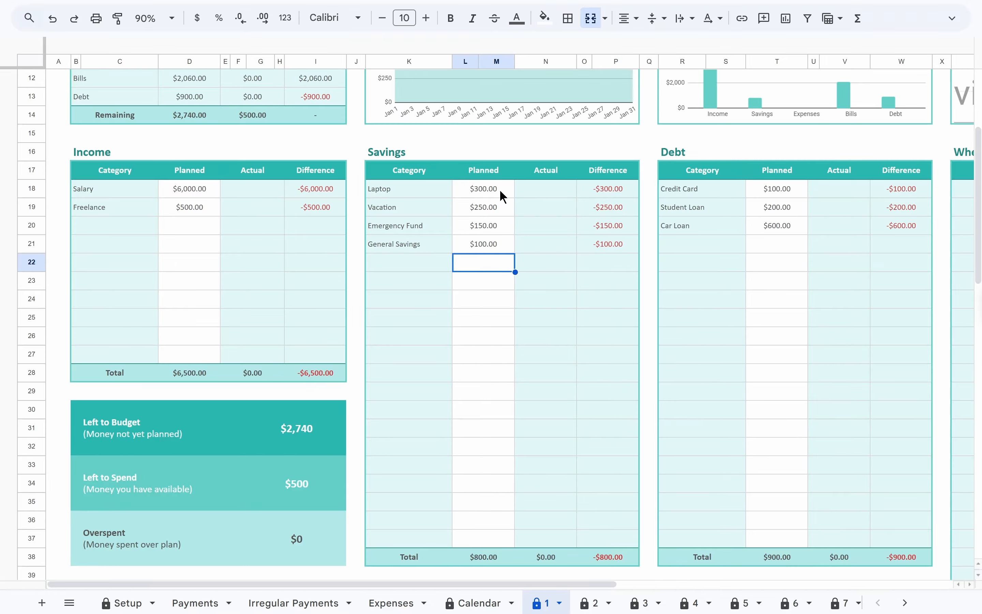
Enter January's planned expenses: Groceries 700, Transportation 350, Entertainment 200 and Shopping 250
scroll(528, 272, "down", 5)
left_click(500, 394)
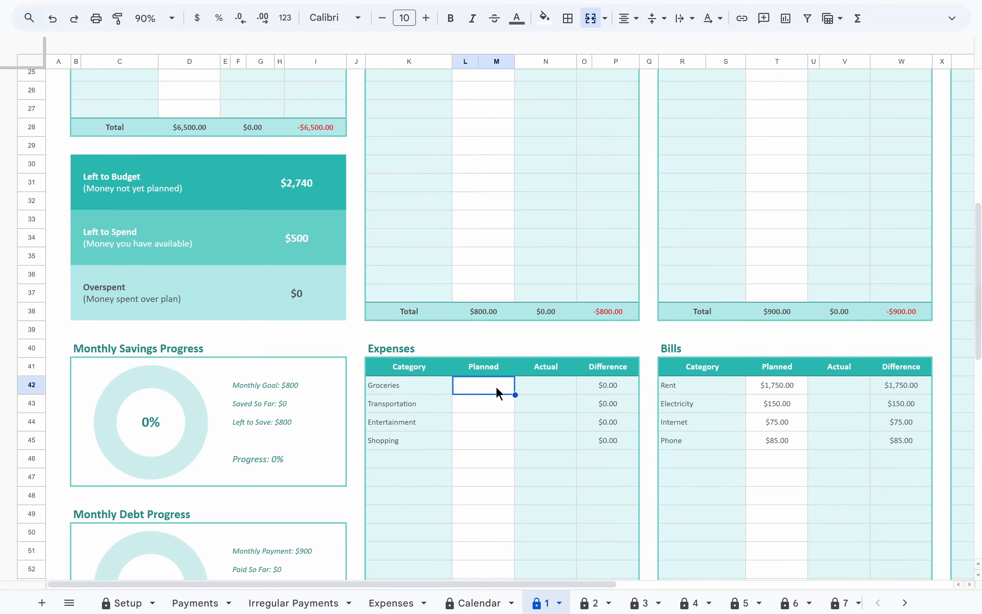
type("700")
key("Return")
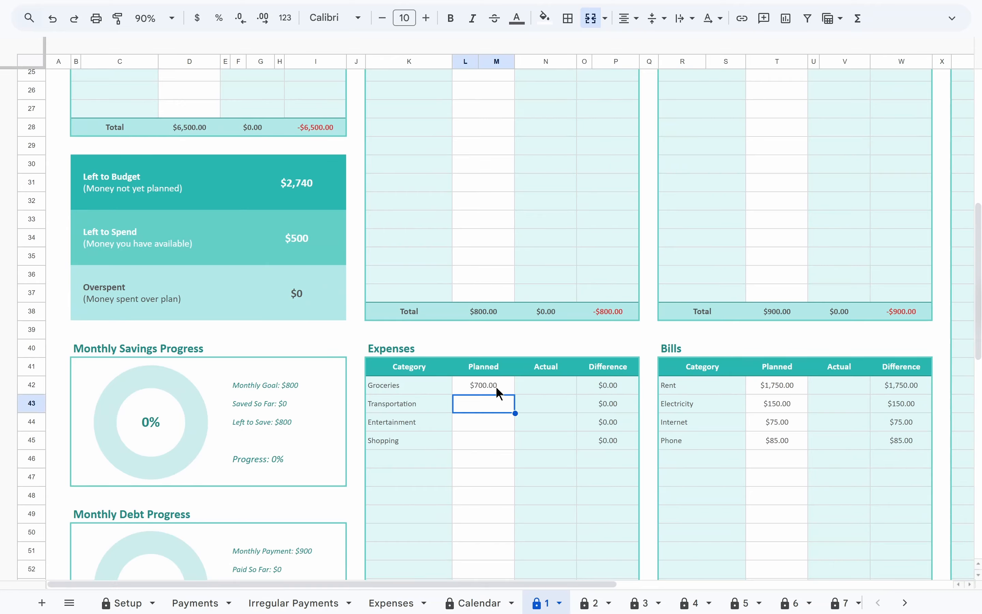
type("350")
key("Return")
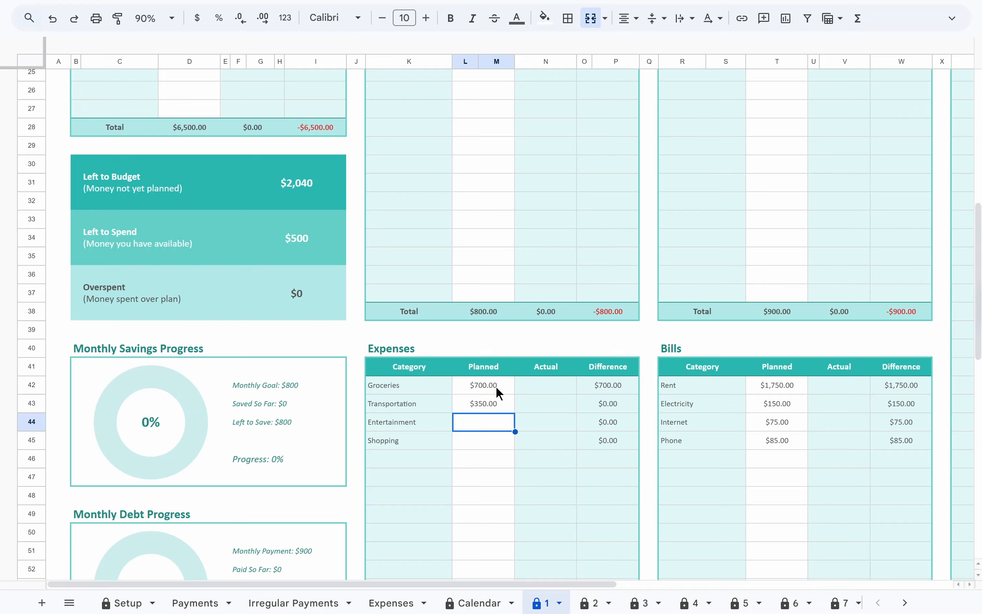
type("200")
key("Return")
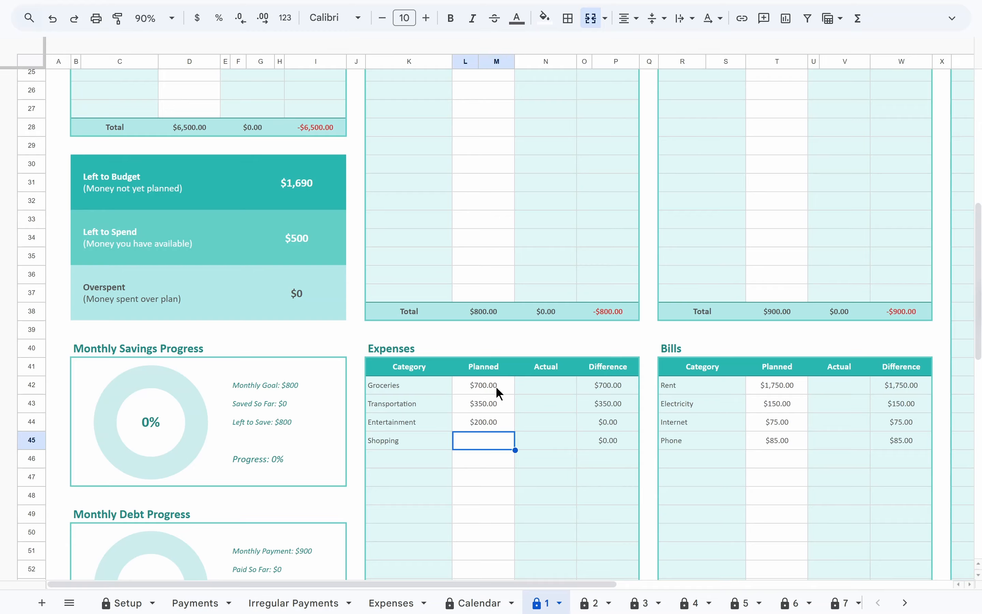
type("250")
key("Return")
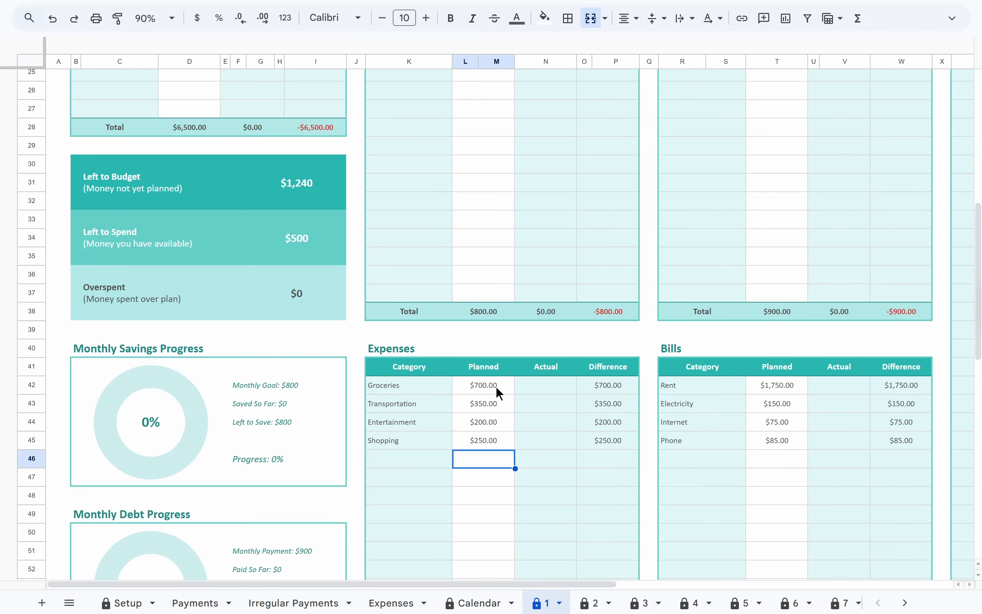
Check the Left to Budget amount and the Actual column of the January Income table
scroll(347, 367, "up", 3)
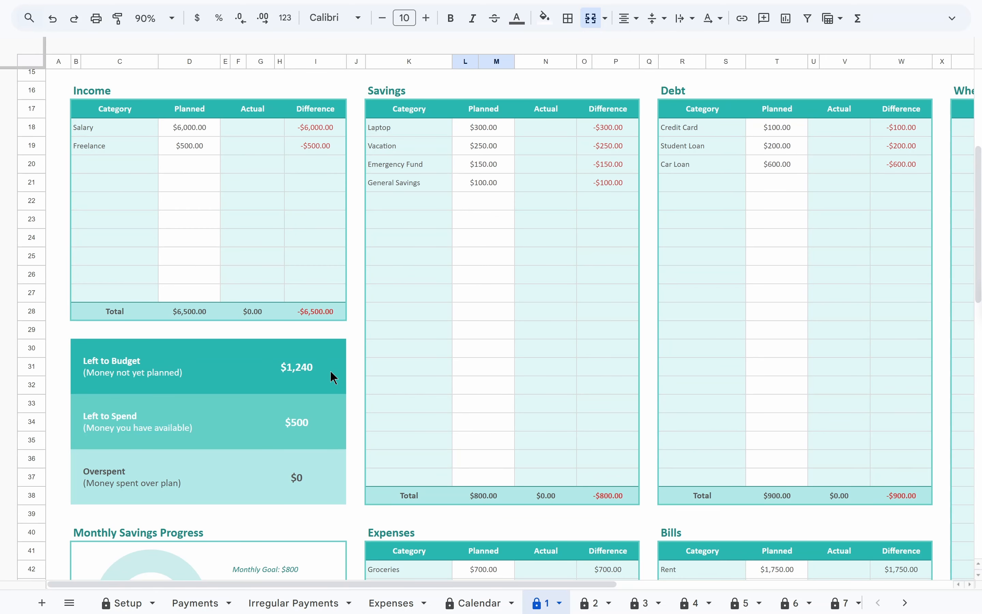
left_click(331, 375)
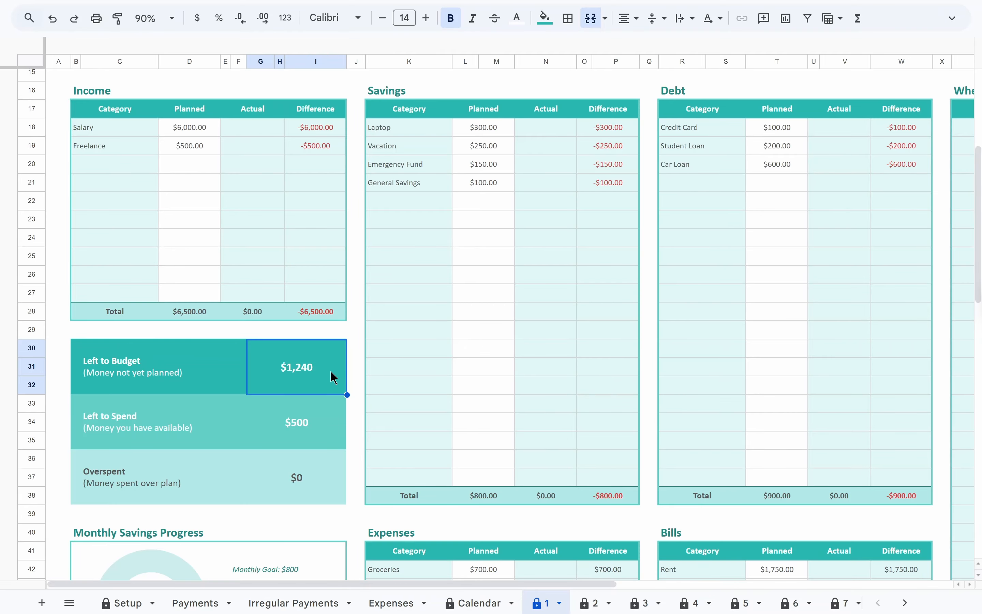
scroll(301, 305, "up", 3)
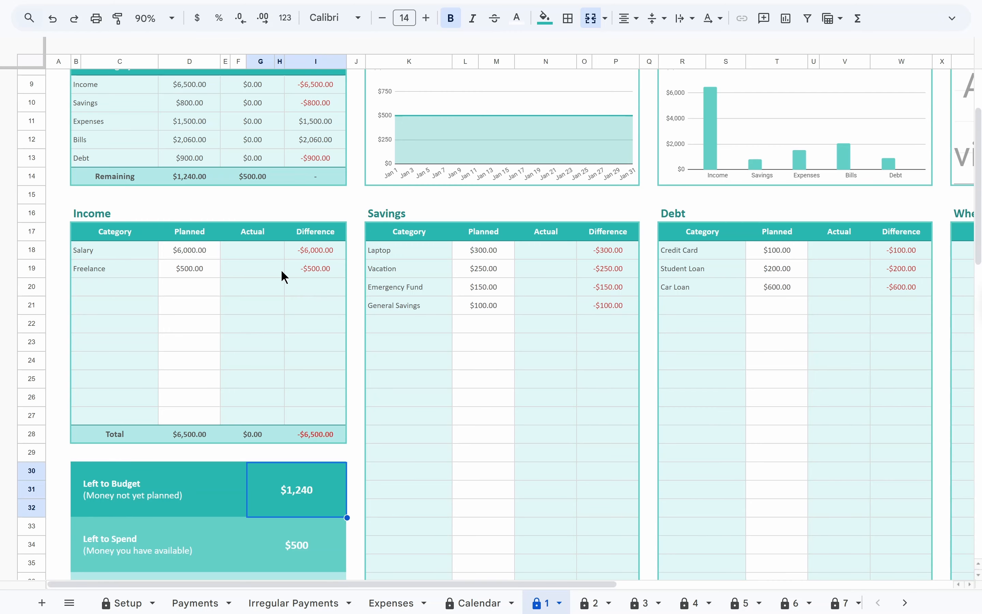
left_click_drag(271, 251, 256, 385)
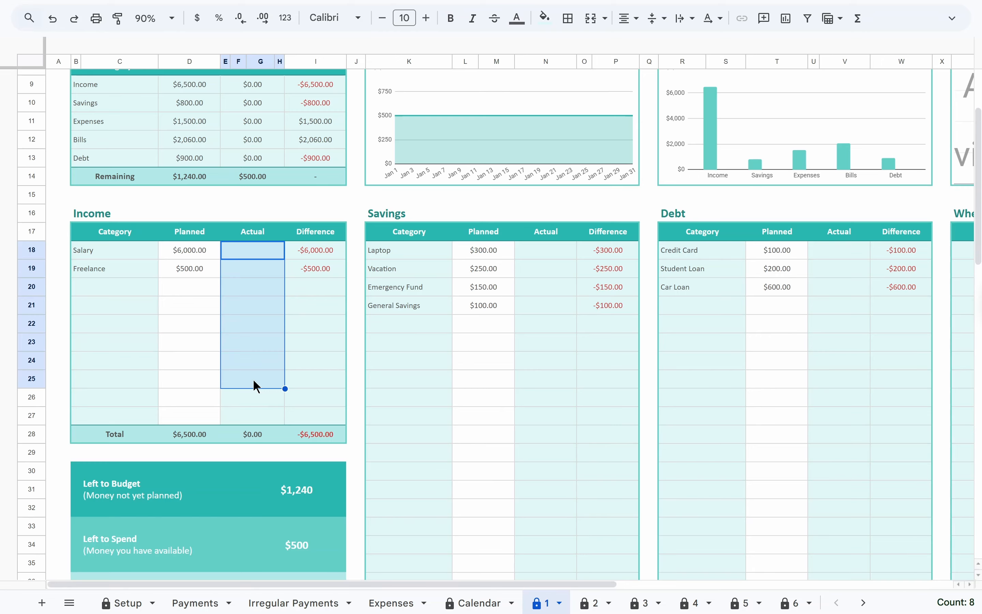
left_click(256, 386)
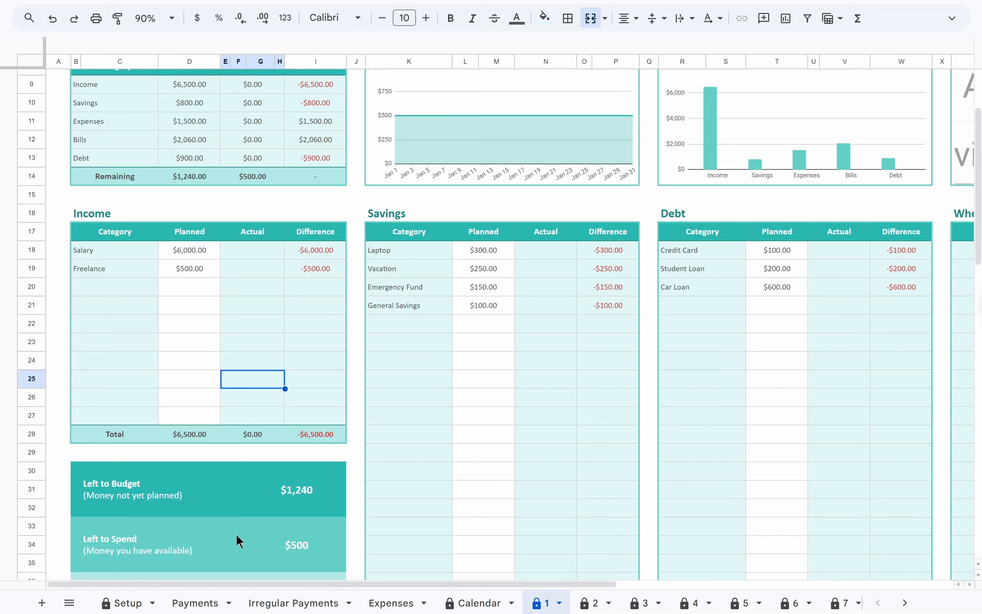
Look over the Irregular Payments, Expenses and Savings tracker sheets where actual amounts are logged
left_click(203, 600)
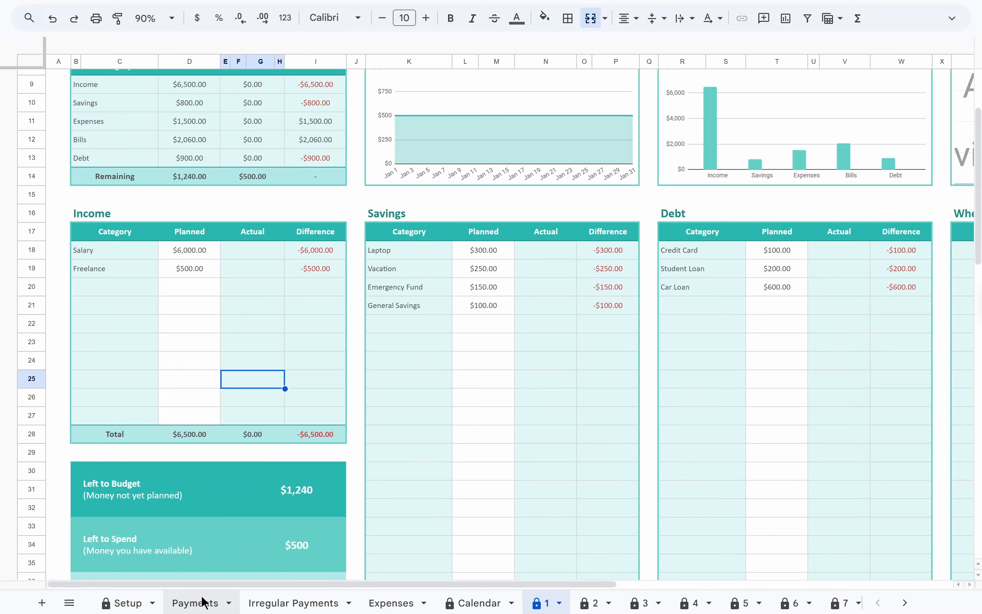
left_click(266, 604)
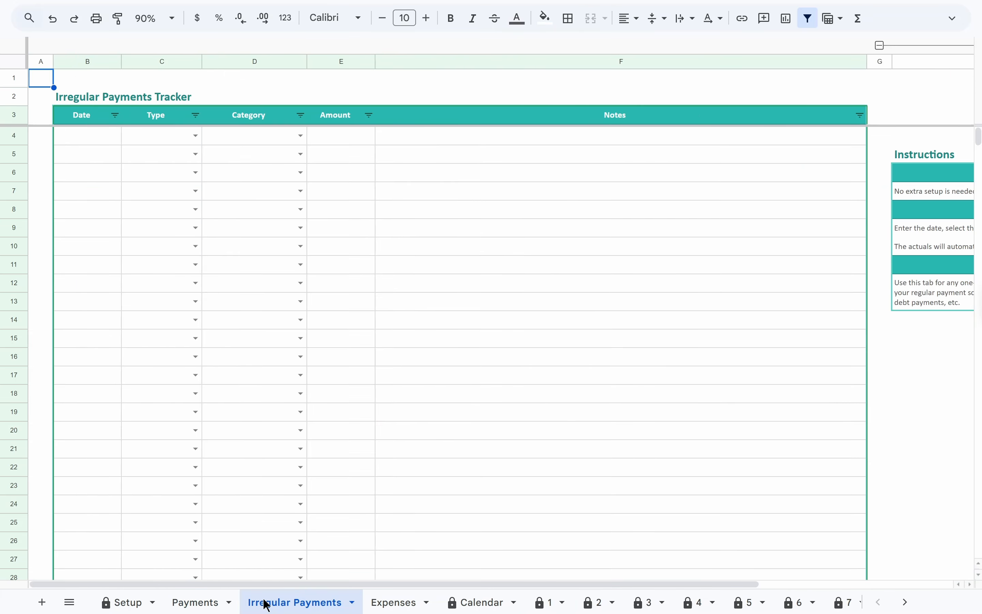
left_click(374, 605)
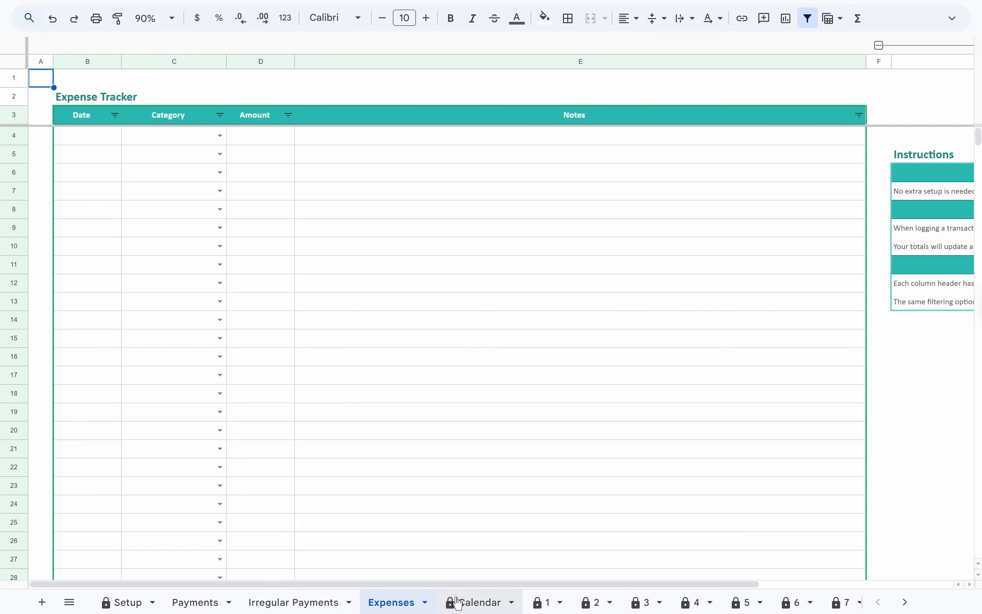
scroll(465, 601, "right", 10)
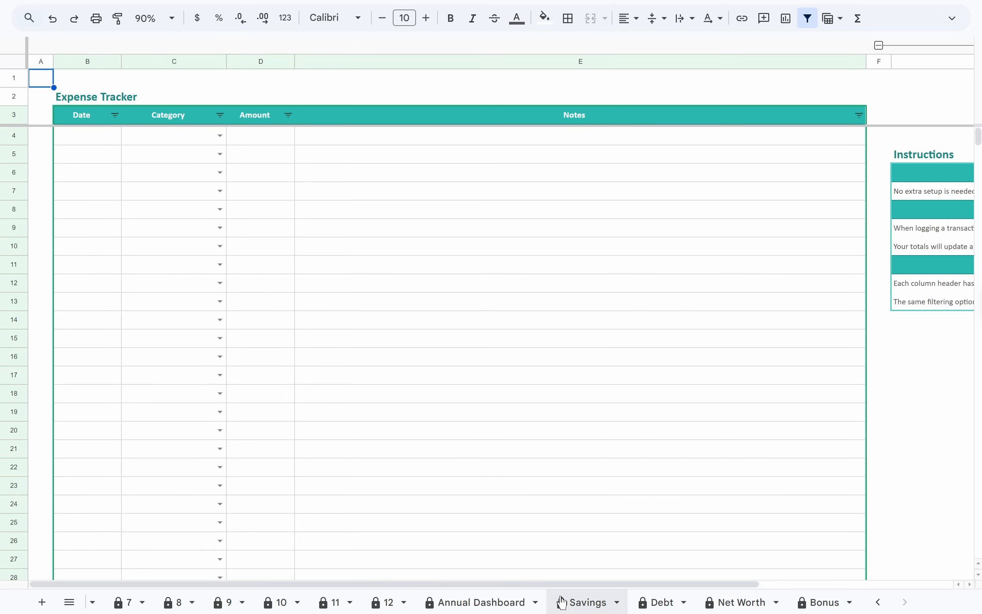
left_click(575, 601)
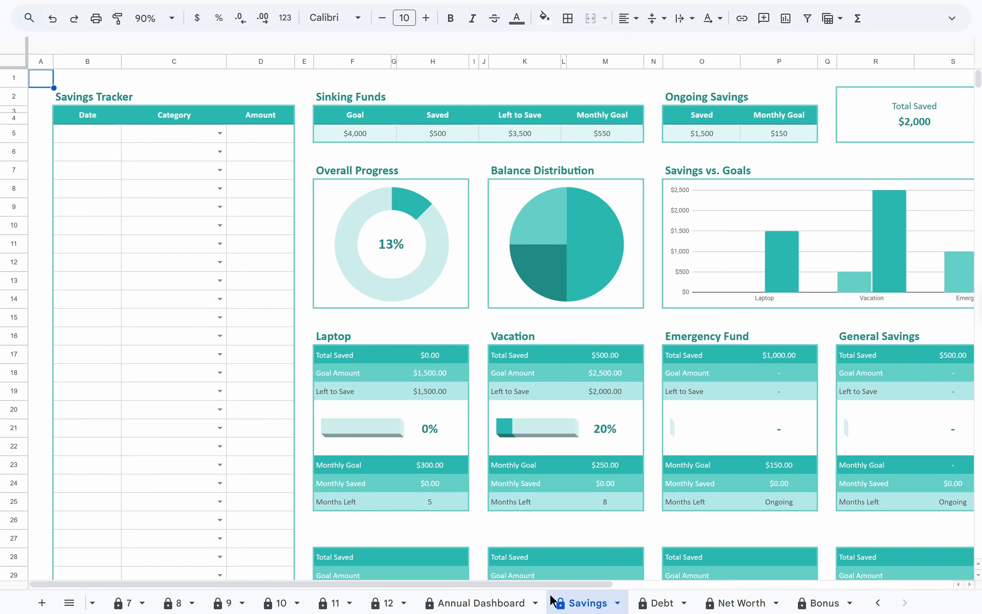
scroll(428, 603, "left", 10)
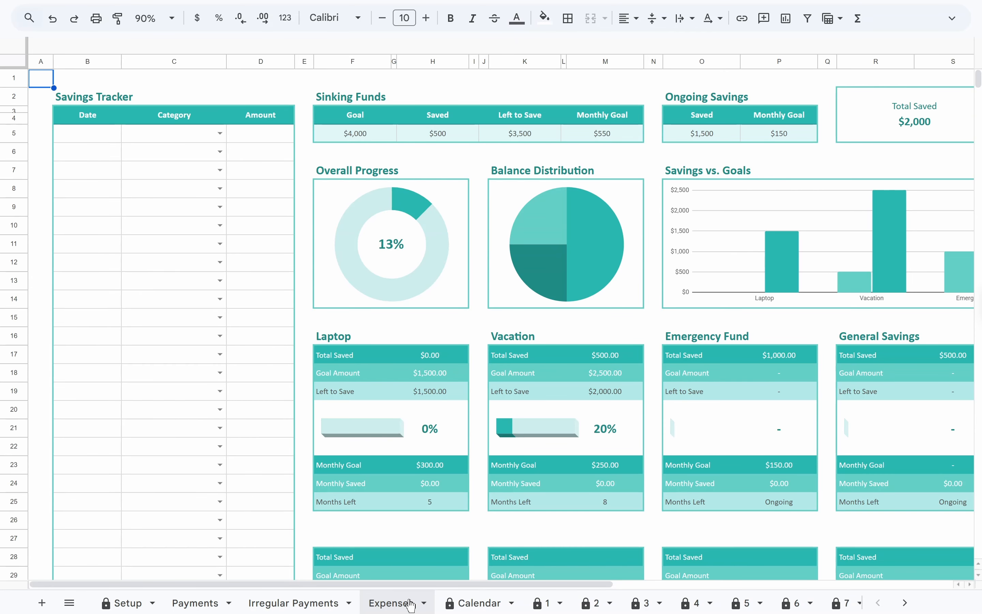
Open the Payments sheet and examine the payment schedule, including the January 1 Rent and January 2 Salary rows
left_click(198, 604)
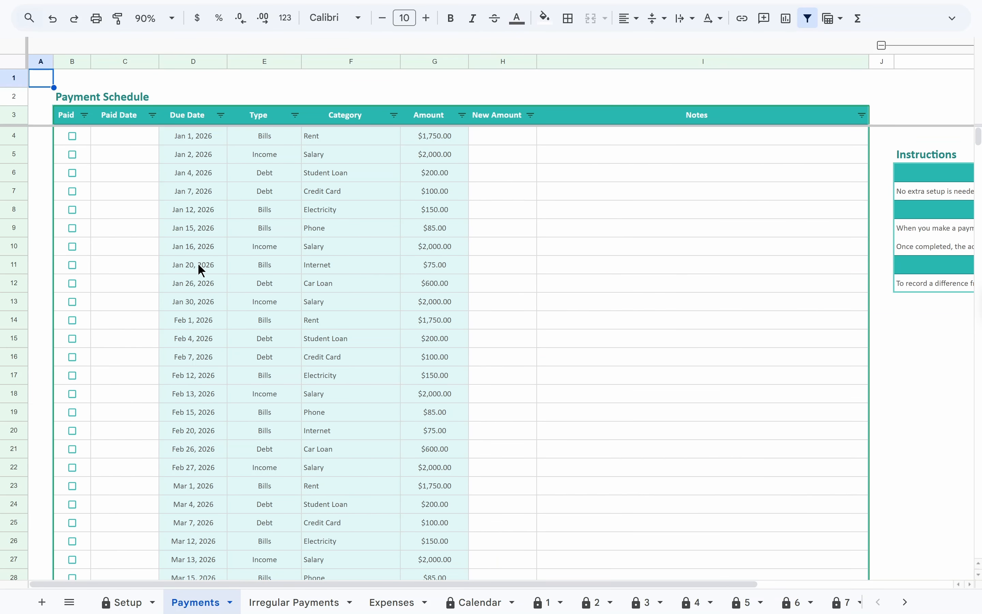
left_click_drag(194, 135, 442, 526)
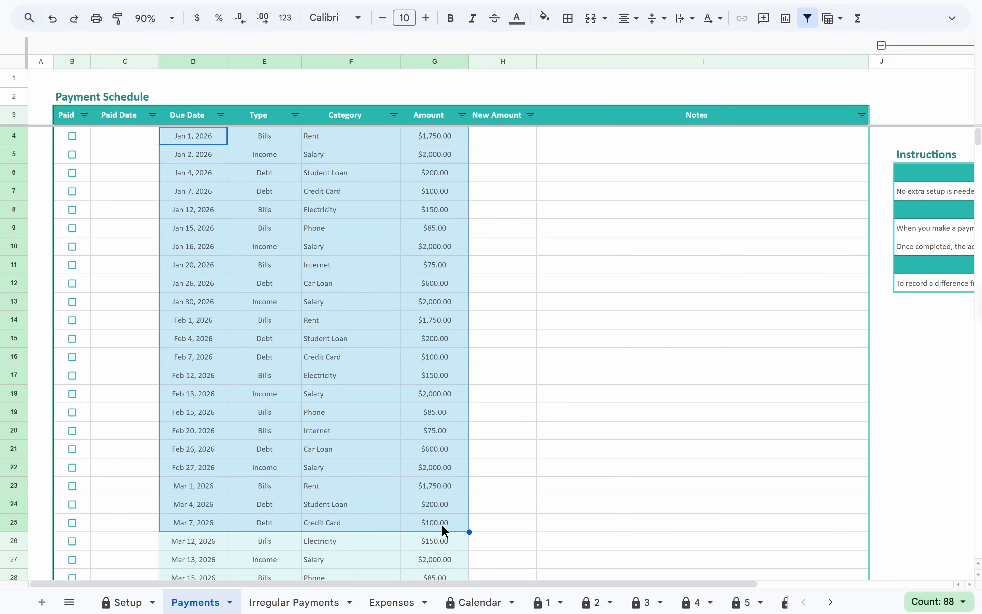
left_click(442, 527)
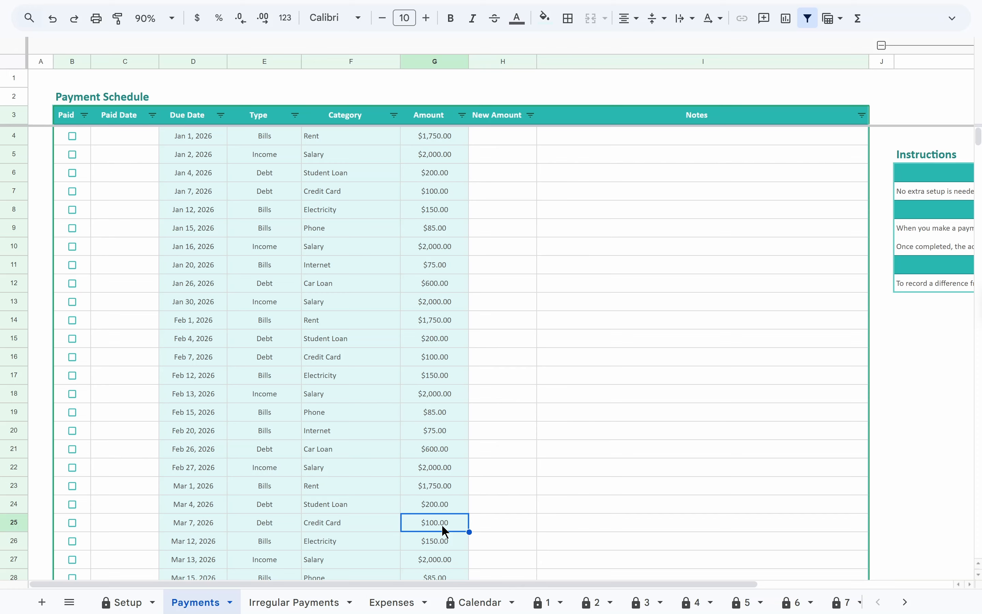
left_click(147, 142)
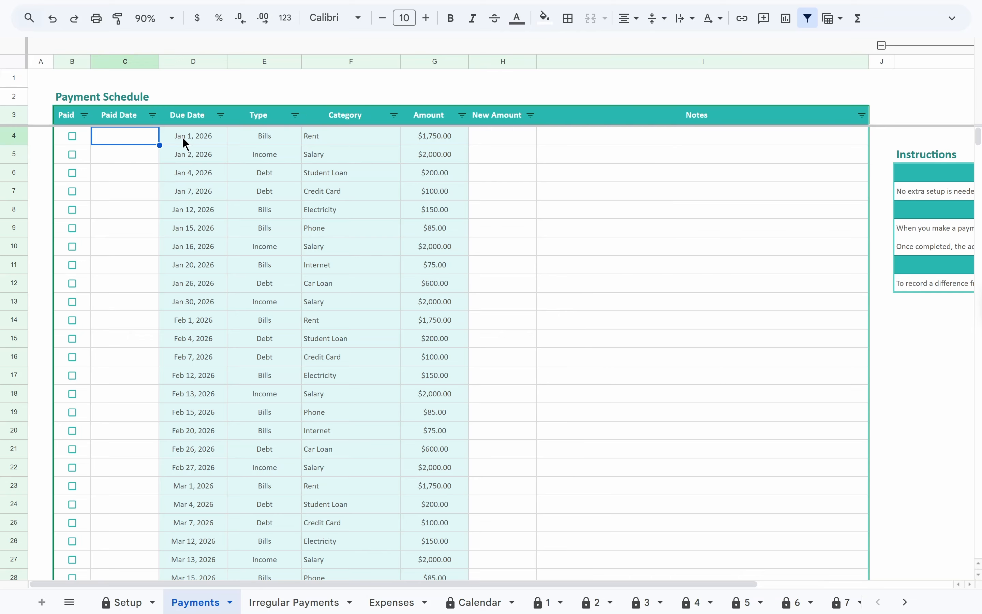
left_click_drag(183, 138, 431, 138)
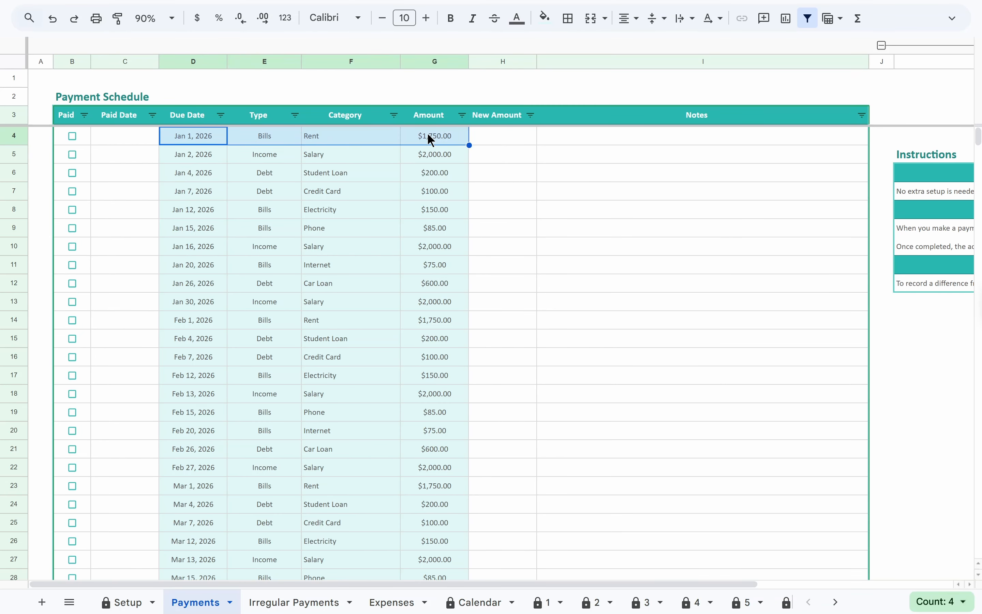
left_click_drag(205, 155, 431, 154)
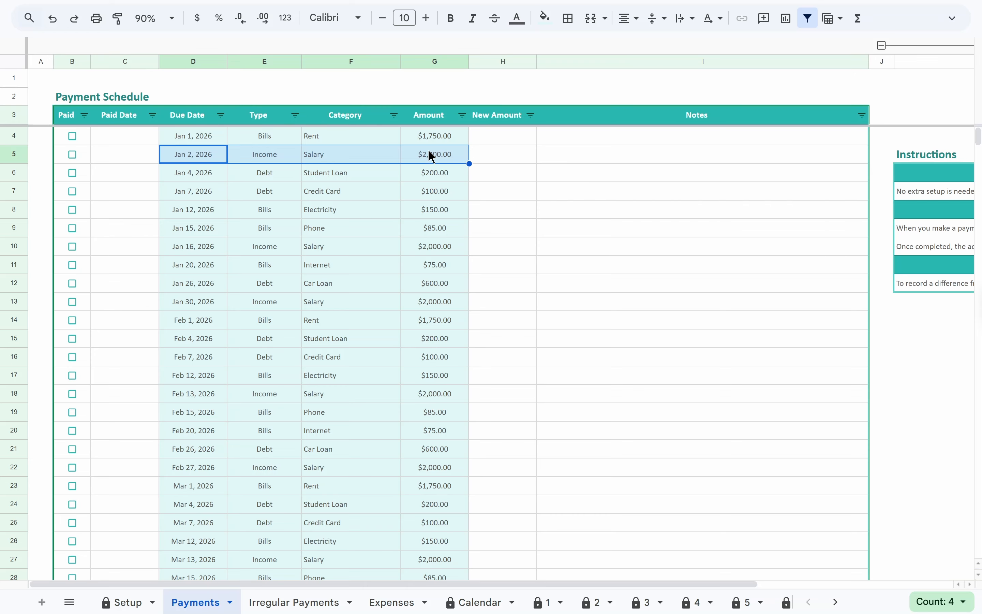
Mark the January 2 Salary payment as paid and set its paid date to Jan 2, 2026
left_click(72, 154)
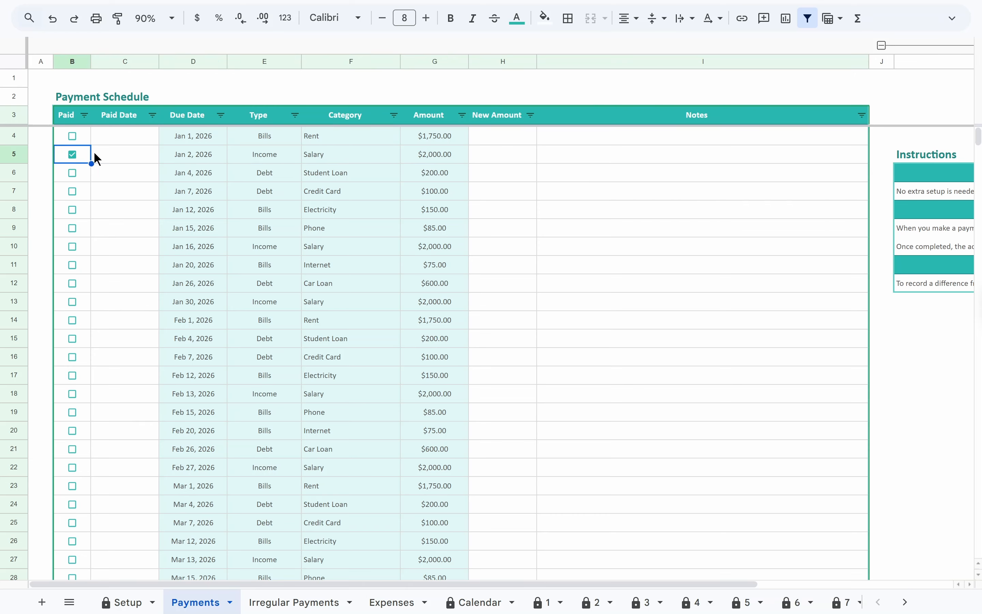
left_click(105, 160)
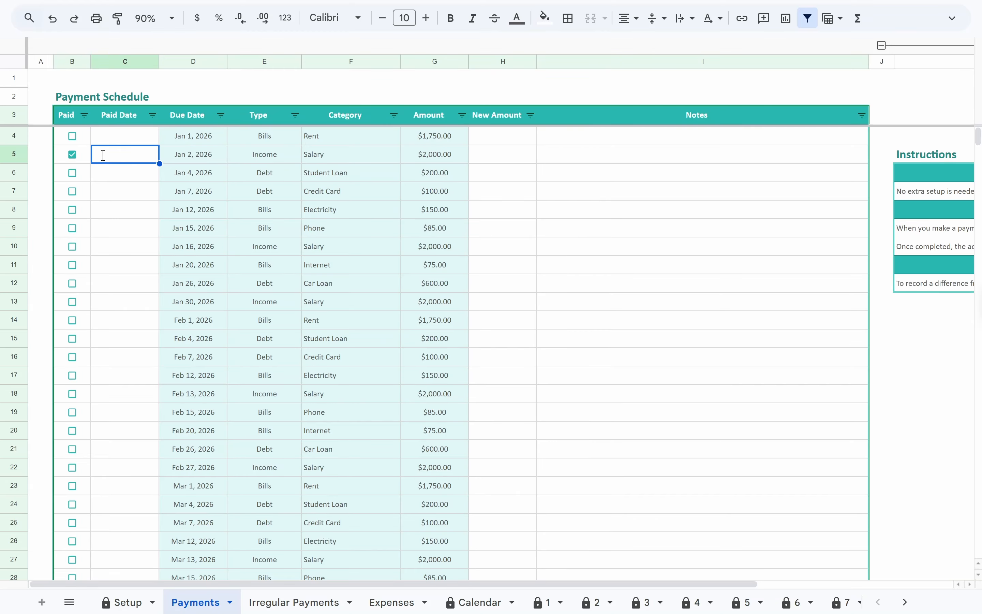
type("jan 2")
key("Return")
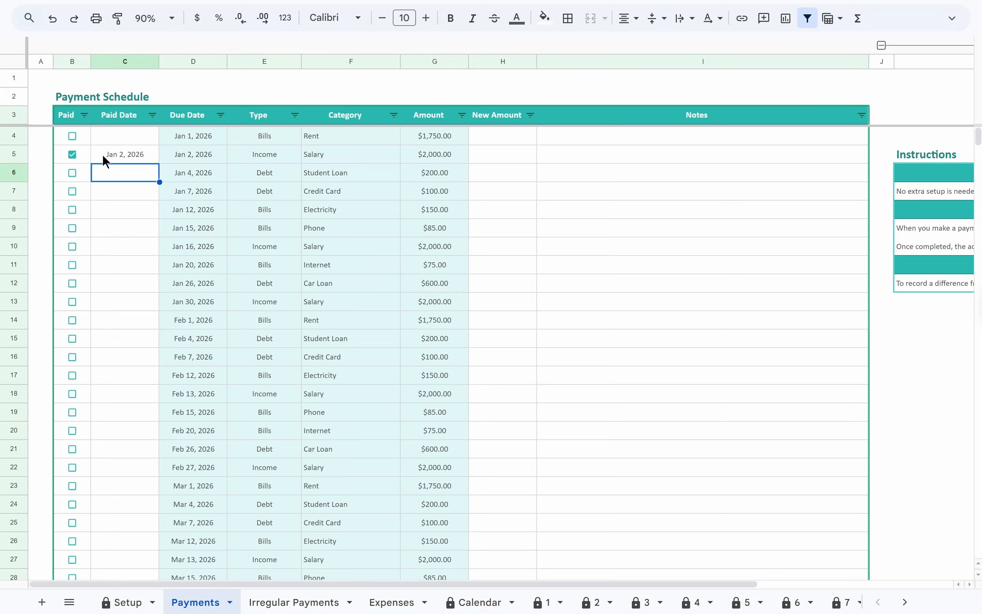
Mark the January Rent, Student Loan, Credit Card and Electricity payments as paid
left_click(73, 137)
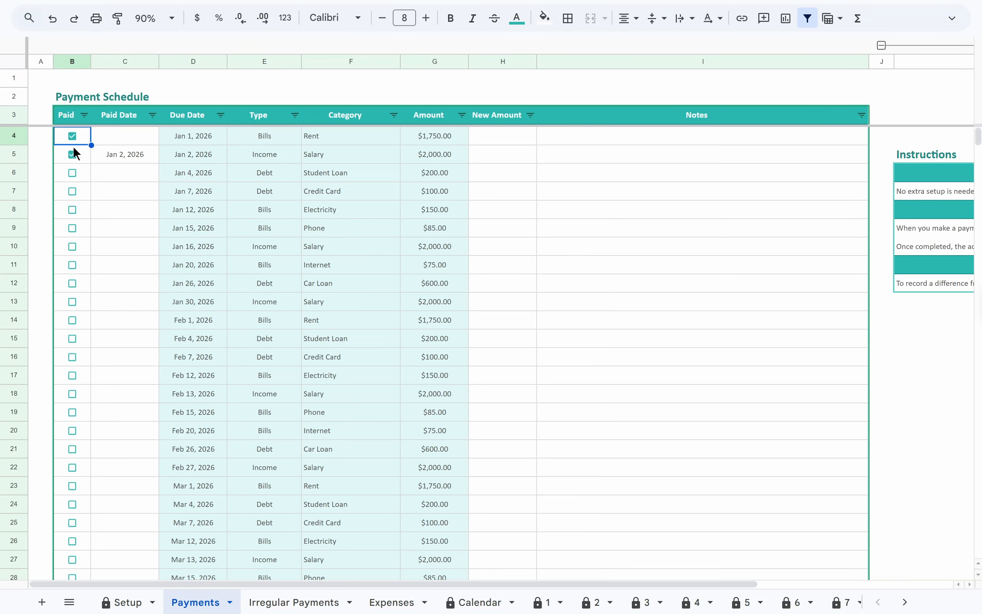
left_click(72, 173)
left_click(73, 191)
left_click(72, 209)
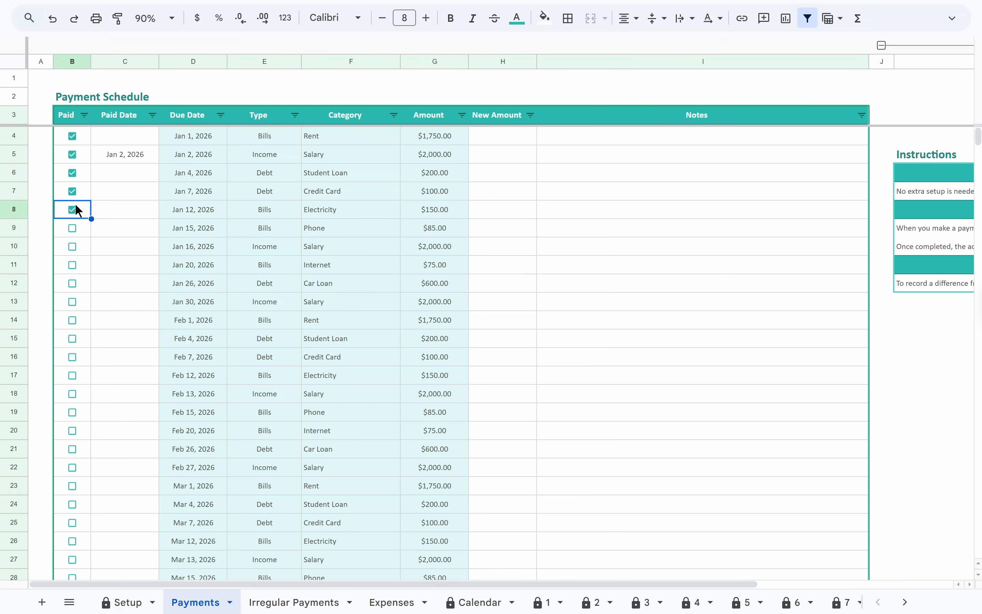
Set the paid date to Jan 2, 2026 for the January Rent, Student Loan, Credit Card and Electricity payments
left_click(115, 143)
type("jan 2")
key("Return")
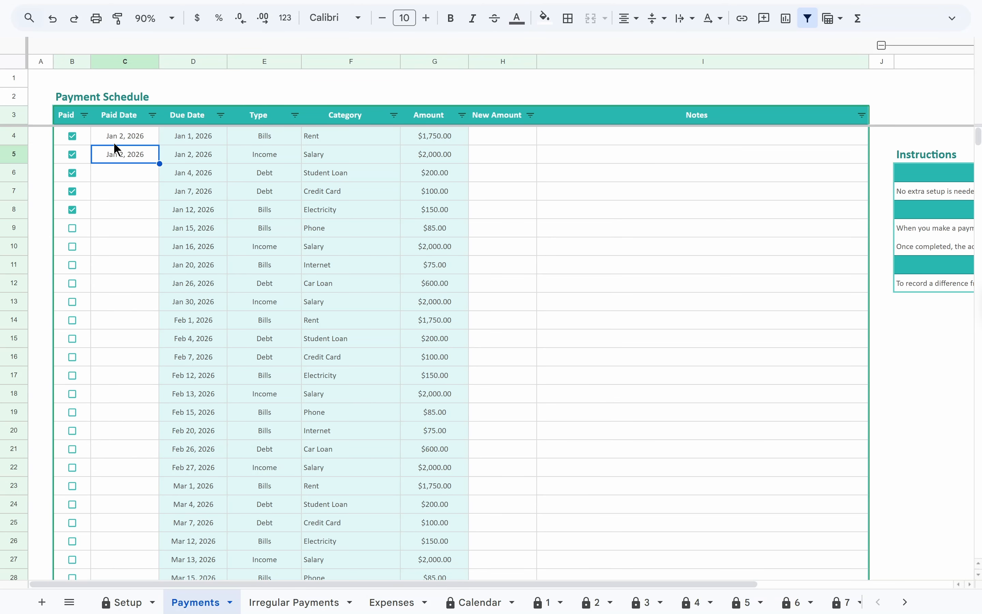
key("Return")
type("jan 2")
key("Return")
type("jan 2")
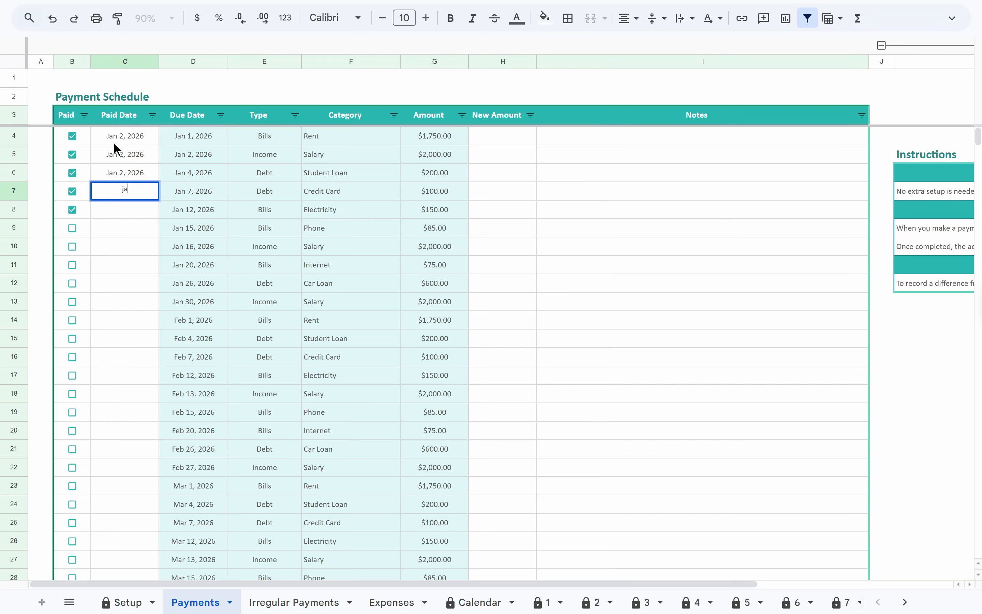
key("Return")
type("jan 2")
key("Return")
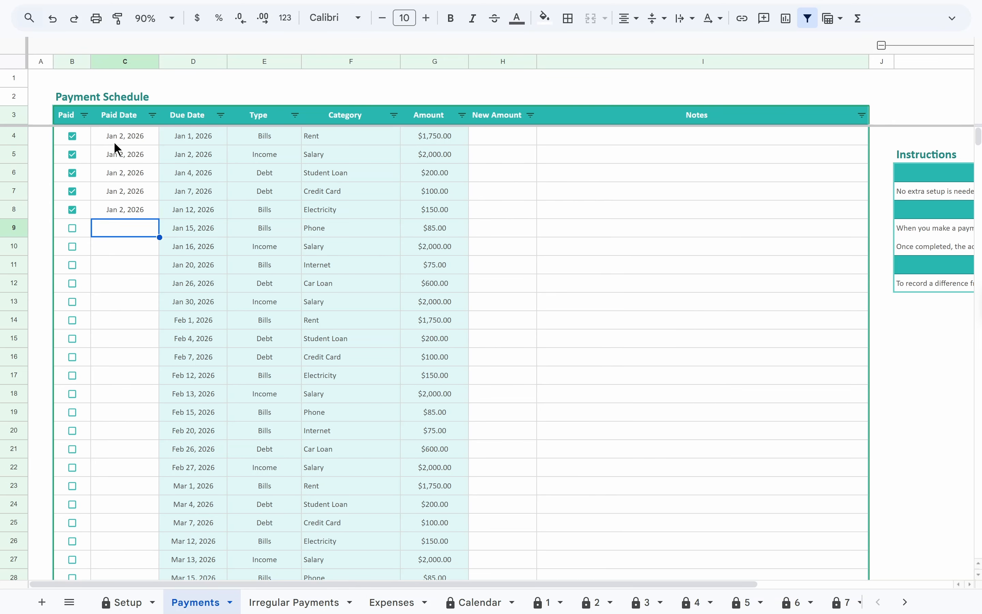
Compare the paid dates with the due dates for the January Rent and Electricity payments
left_click_drag(122, 136, 190, 140)
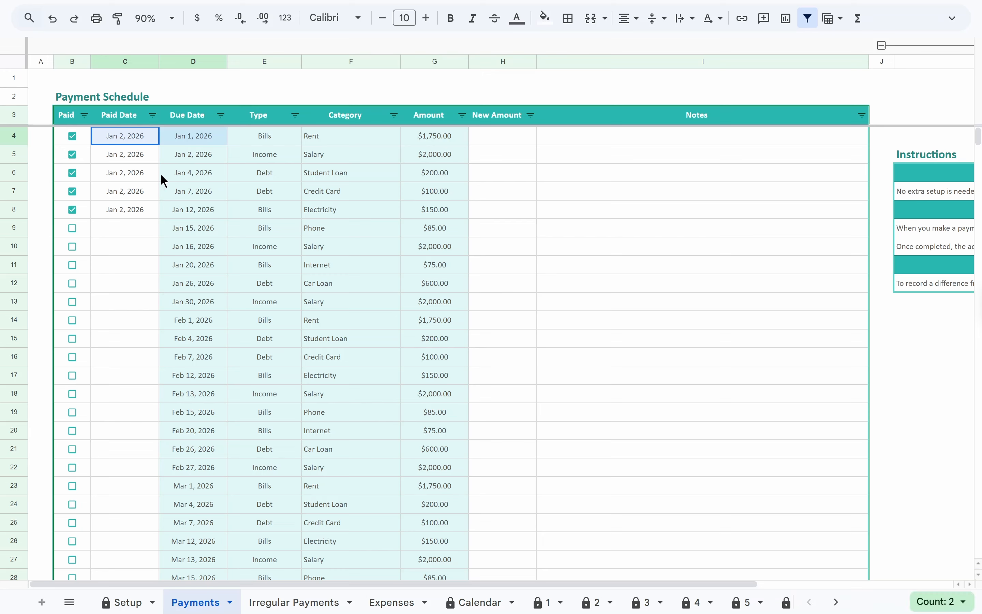
left_click_drag(158, 175, 182, 215)
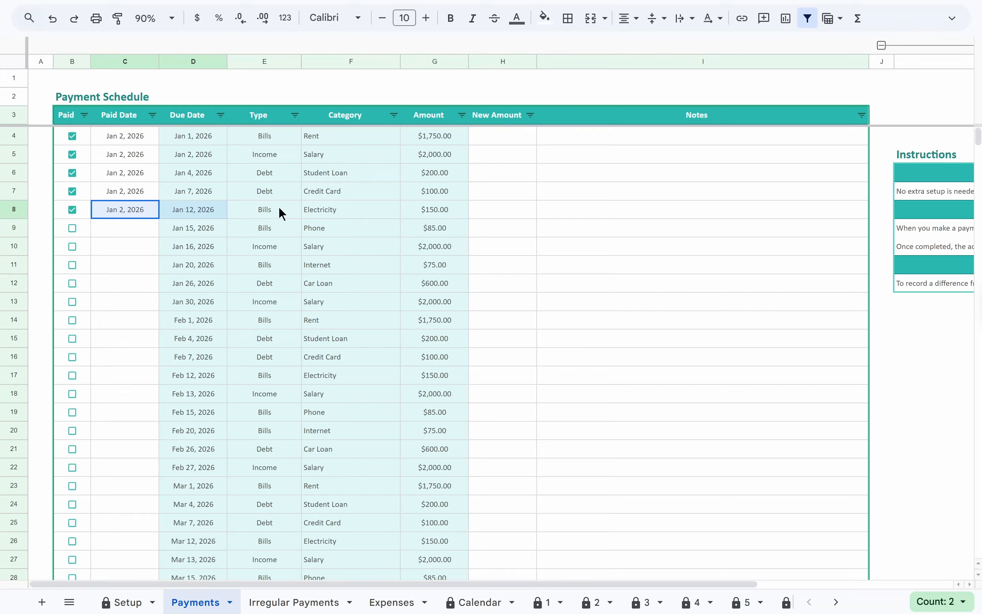
Enter 170 as the new amount for the January 12 Electricity payment
left_click(500, 119)
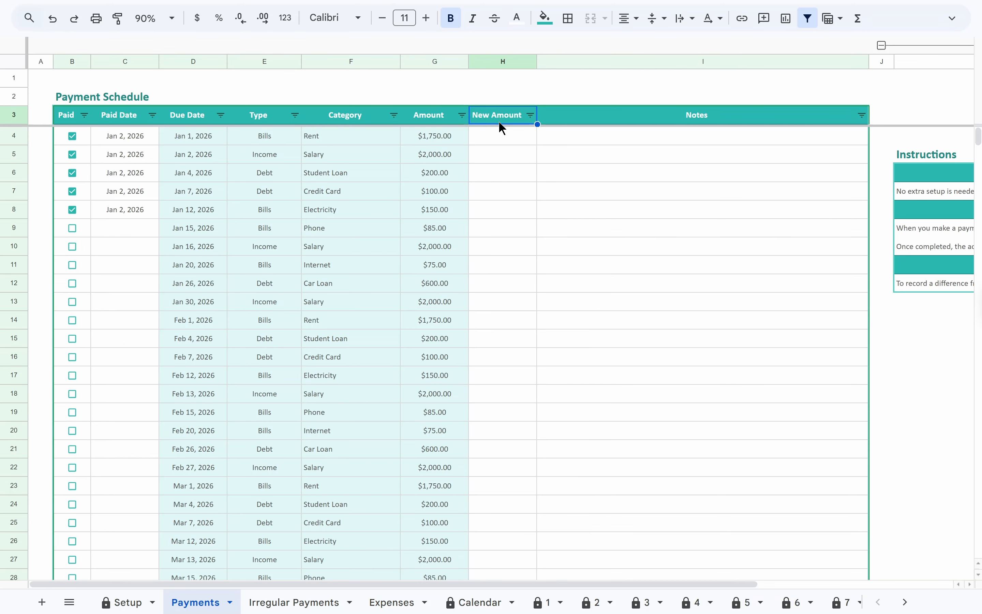
left_click(458, 209)
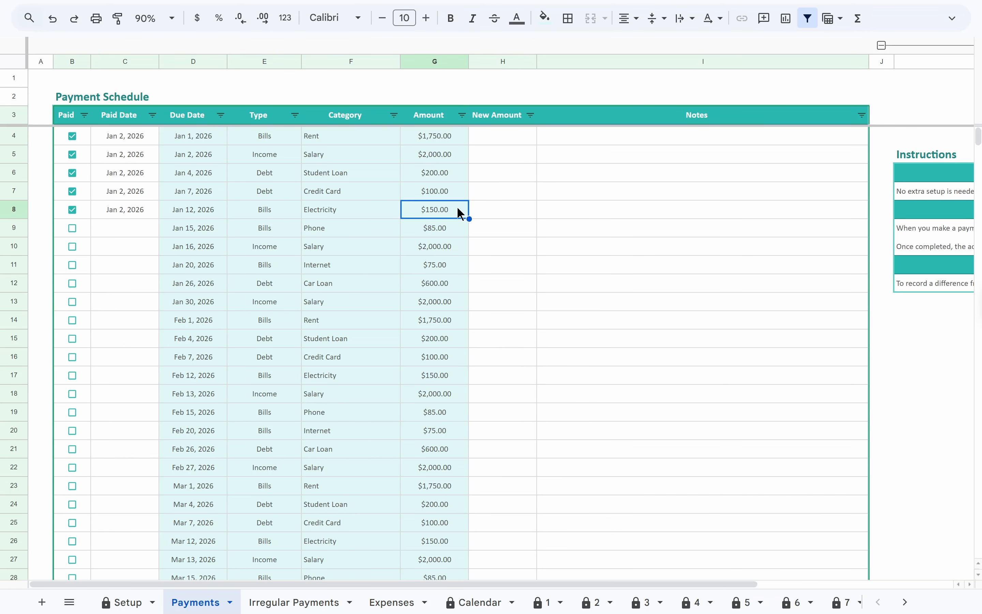
left_click(481, 210)
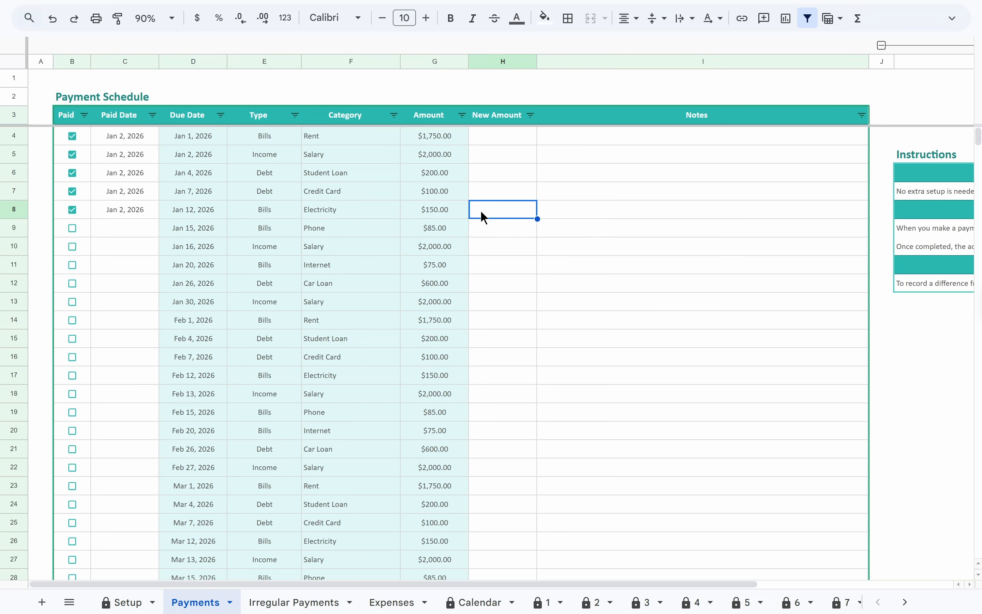
type("170")
key("Return")
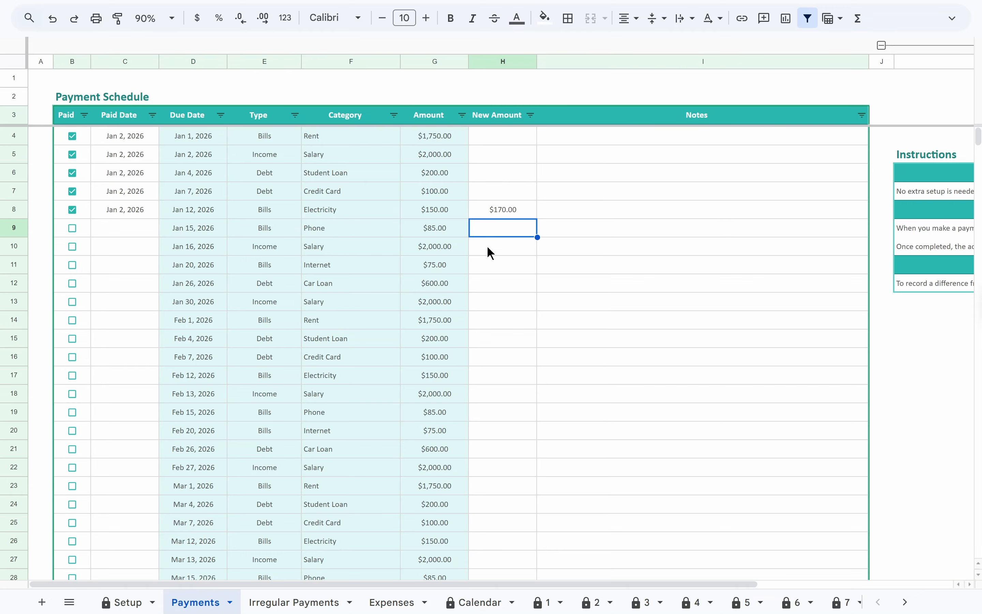
Check the actual Electricity amount in the Bills table of the January sheet
left_click(551, 600)
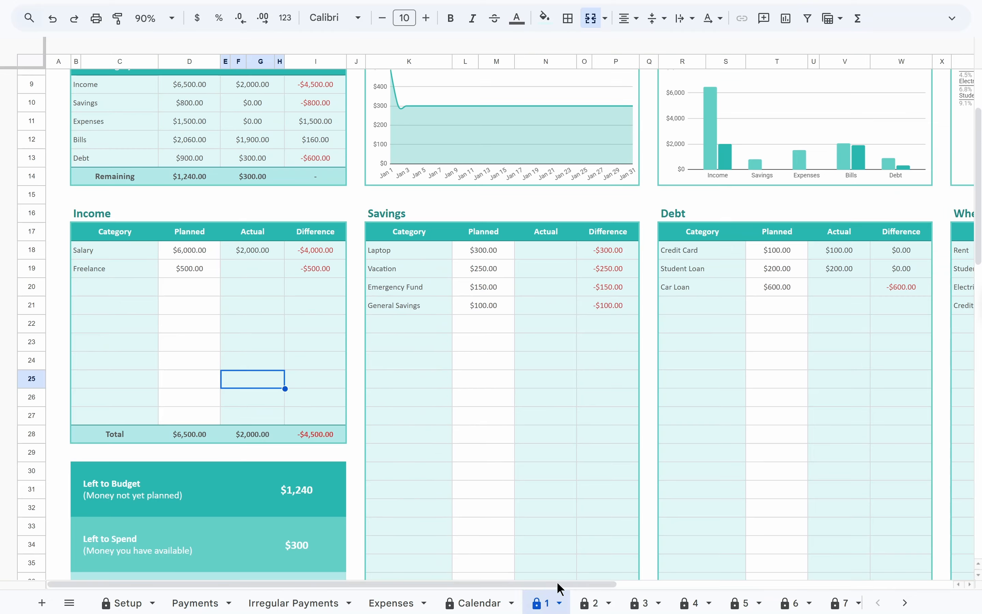
scroll(635, 507, "down", 7)
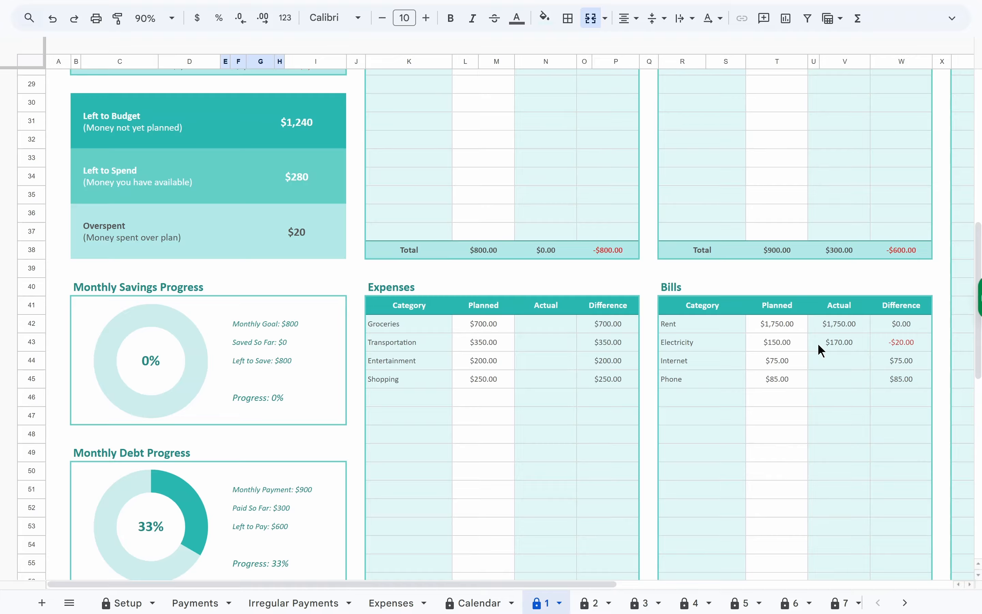
left_click(820, 349)
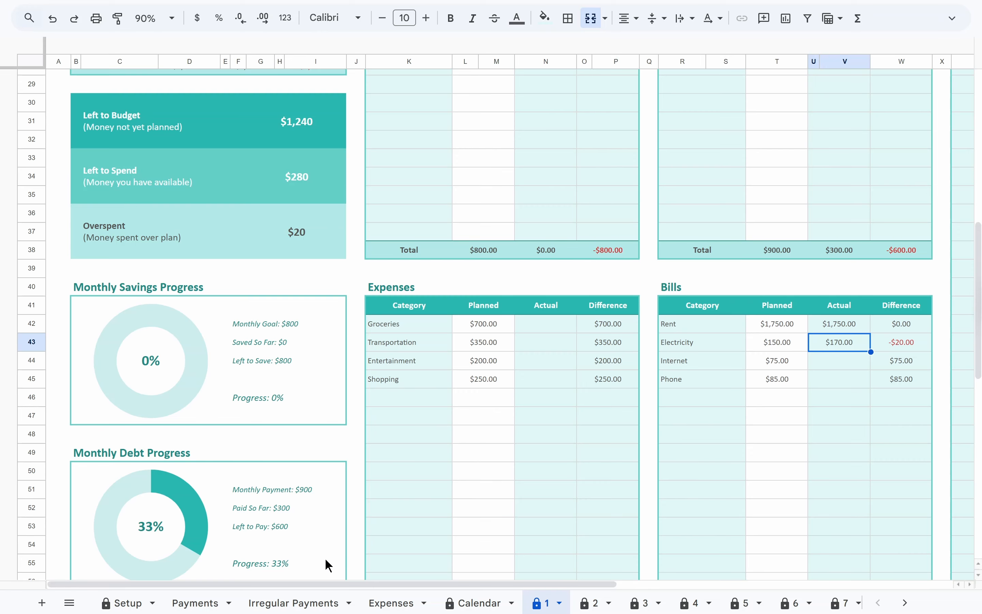
Start the first entry in the Irregular Payments sheet with the date Jan 5, 2026 and the type Income
left_click(282, 601)
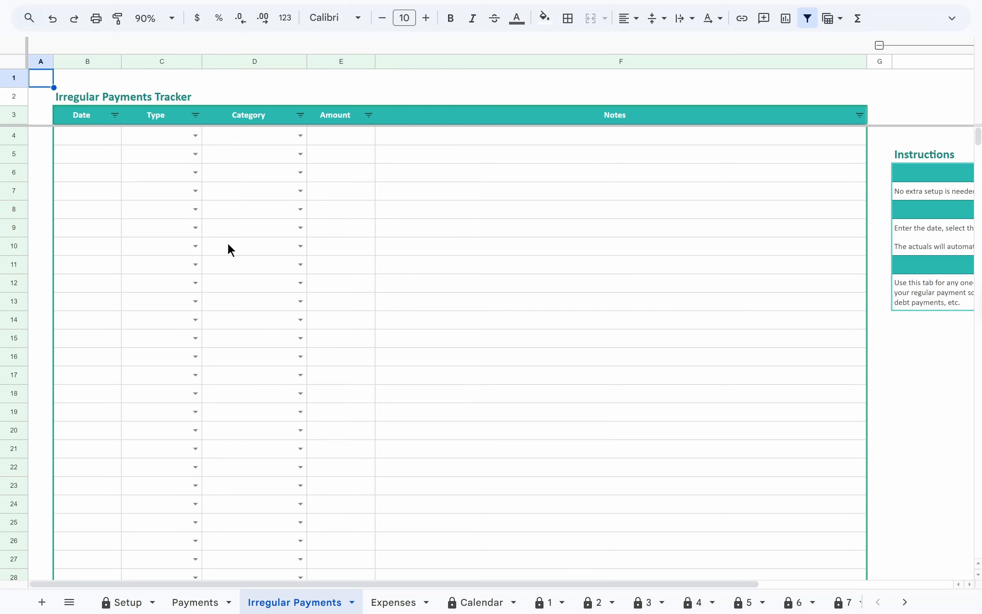
left_click(106, 139)
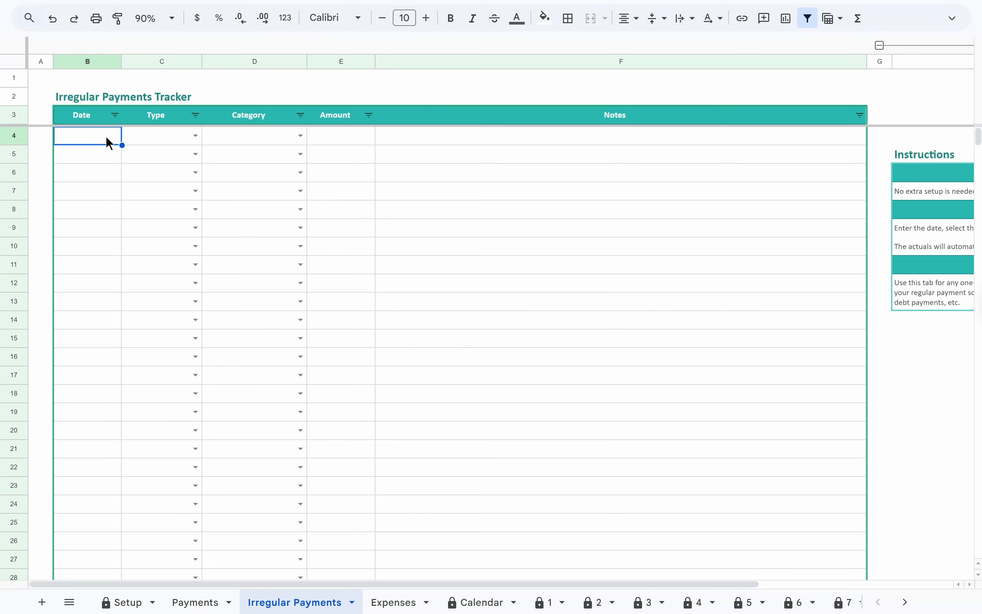
left_click(140, 142)
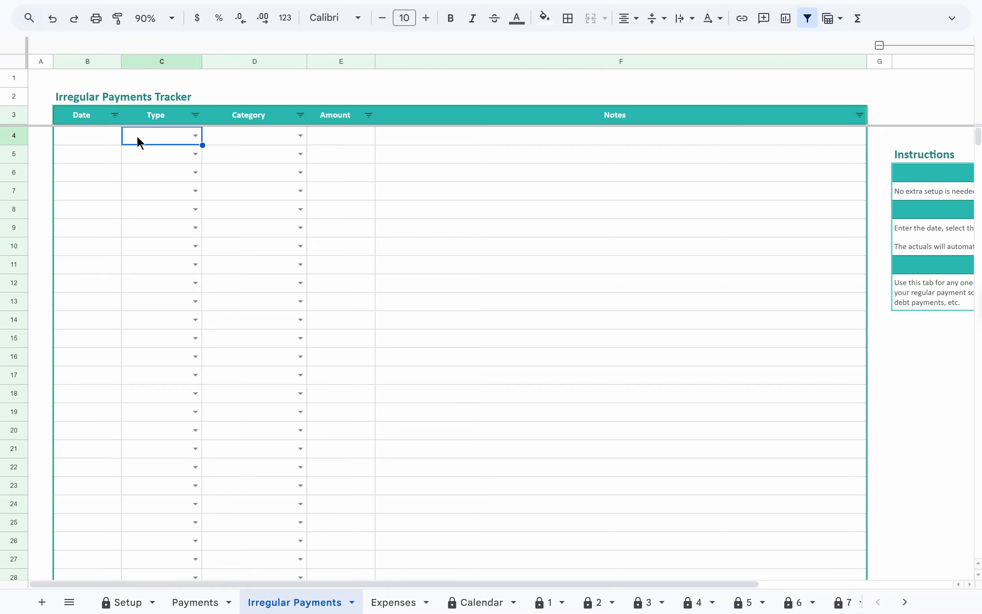
left_click(219, 139)
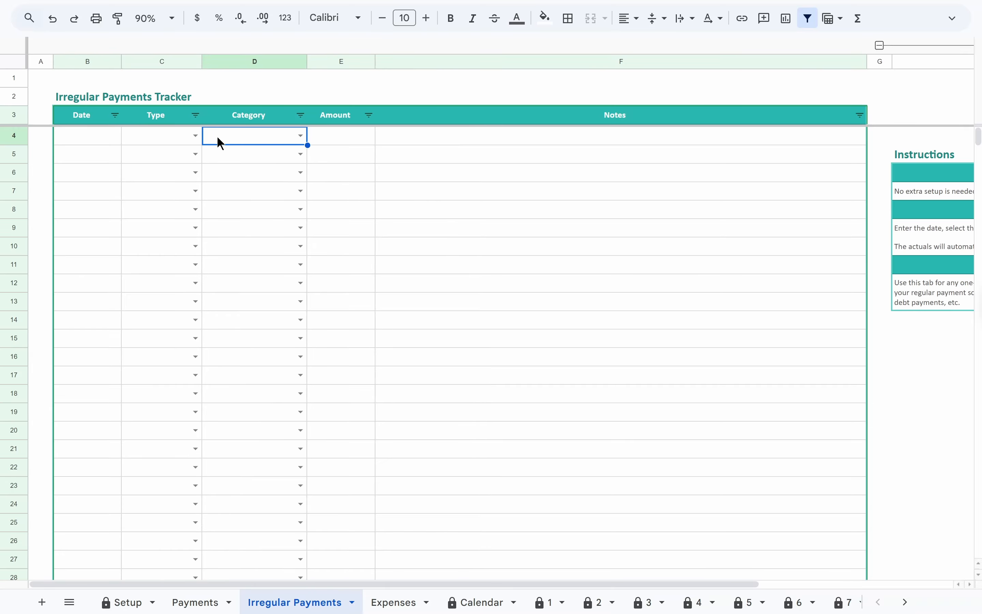
left_click(324, 140)
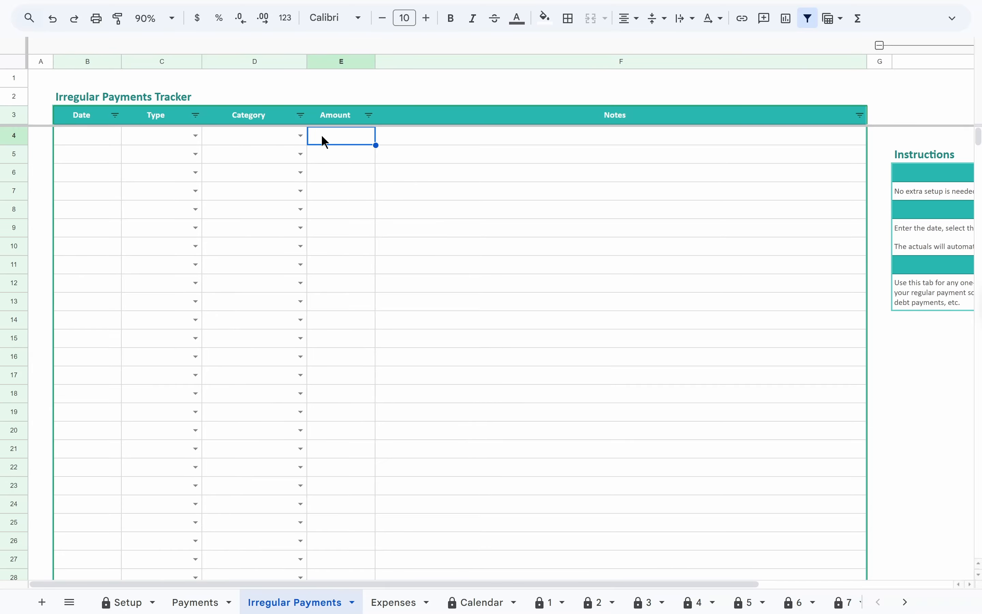
left_click(106, 138)
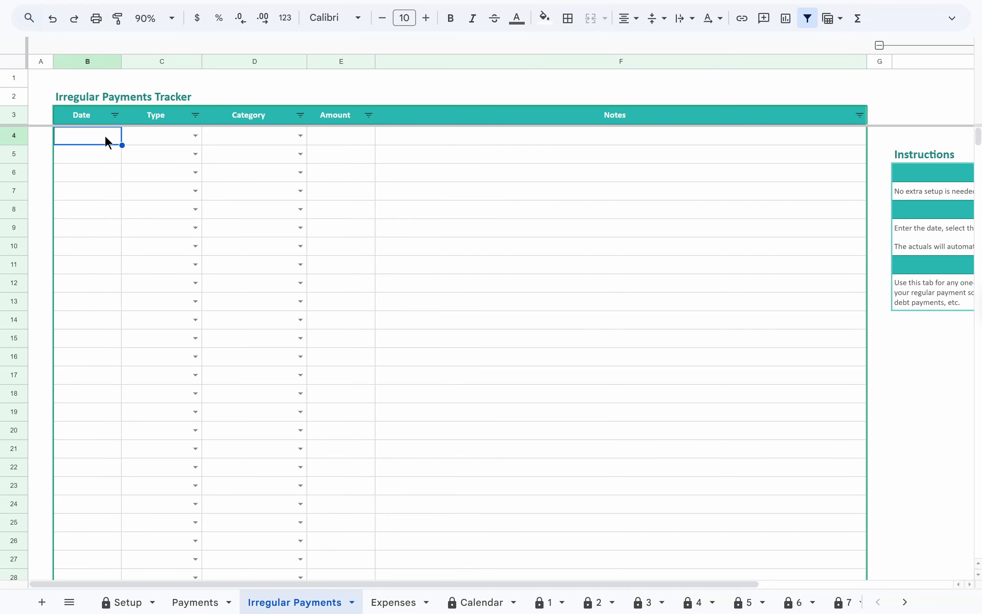
type("jan 5")
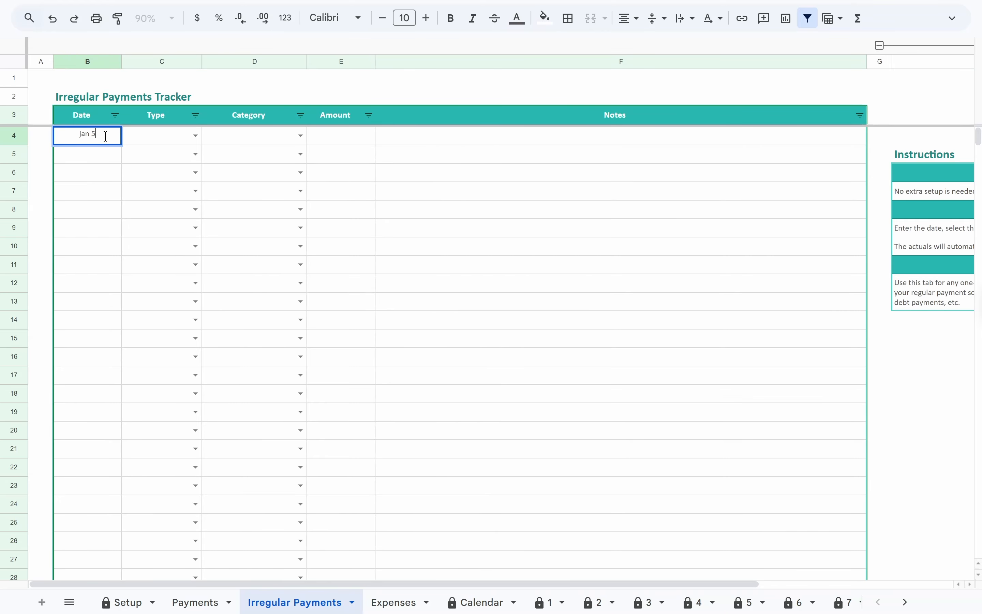
key("Tab")
double_click(140, 130)
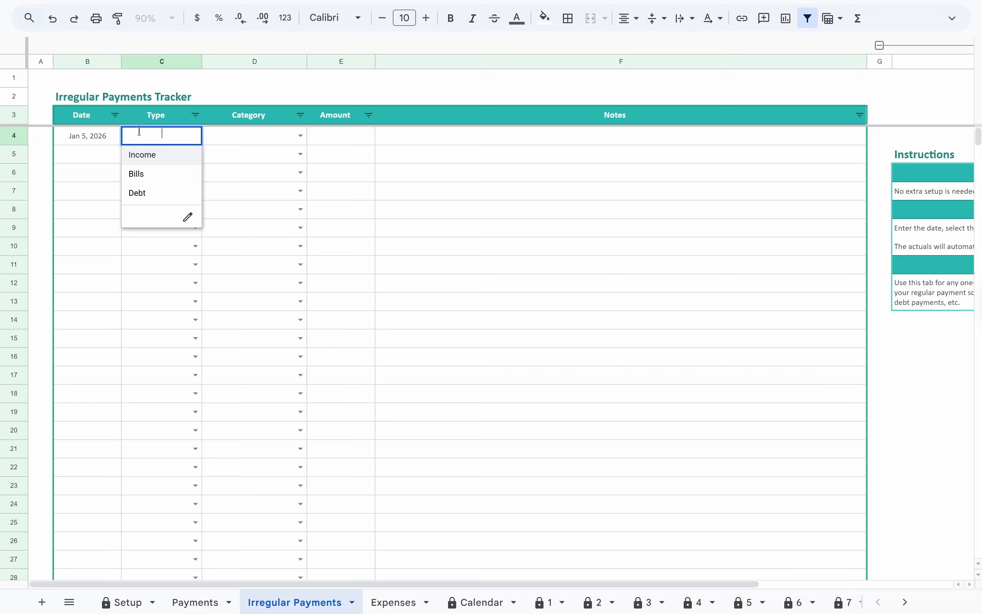
left_click(157, 162)
Set the January 5 irregular payment's category to Freelance and its amount to $500
double_click(224, 132)
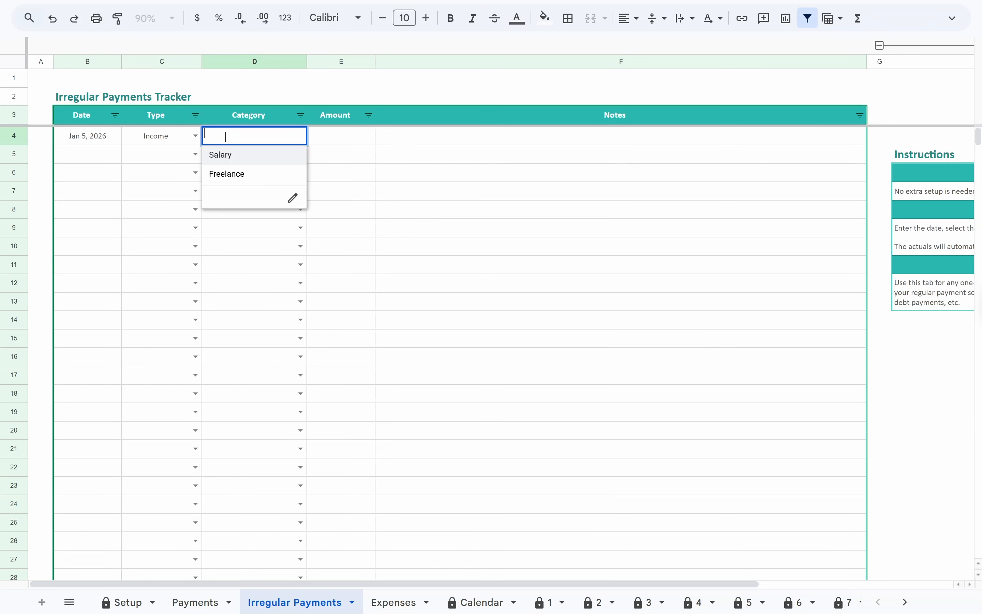
left_click(236, 175)
left_click(321, 135)
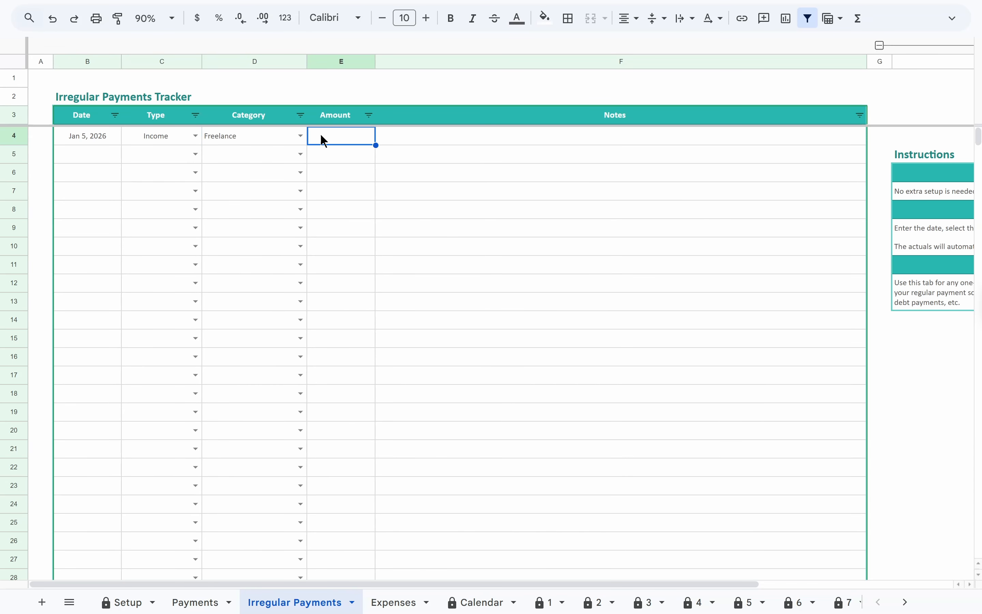
type("500")
key("Return")
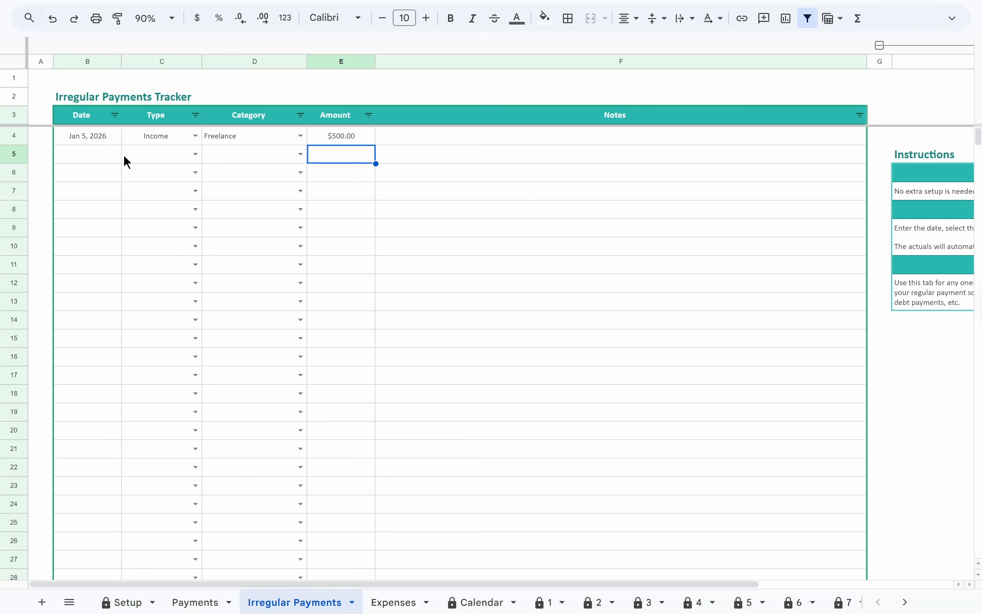
Start a second irregular payment entry dated Jan 6, 2026 with the type Bills
left_click(114, 155)
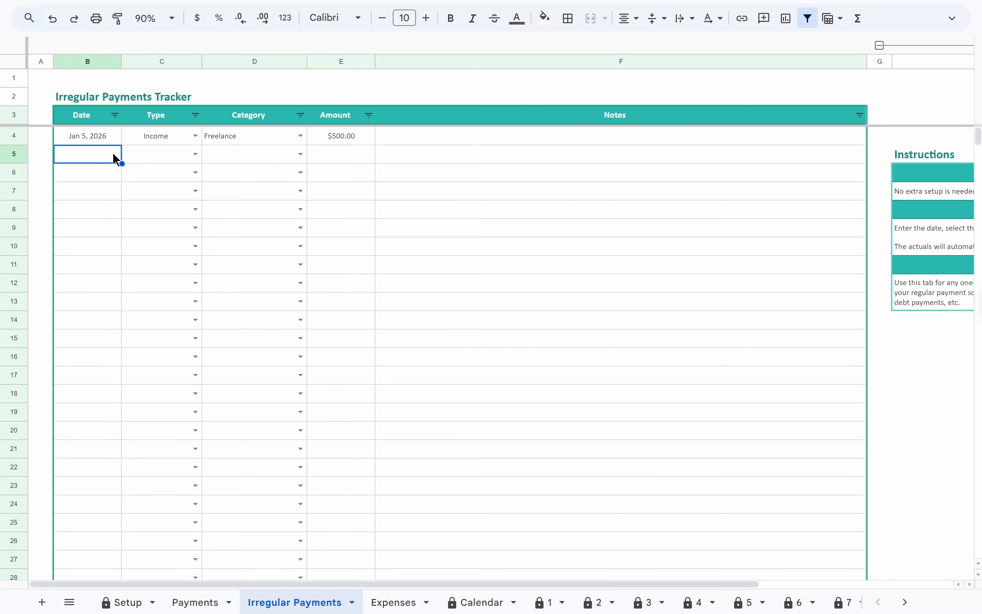
type("jan 6")
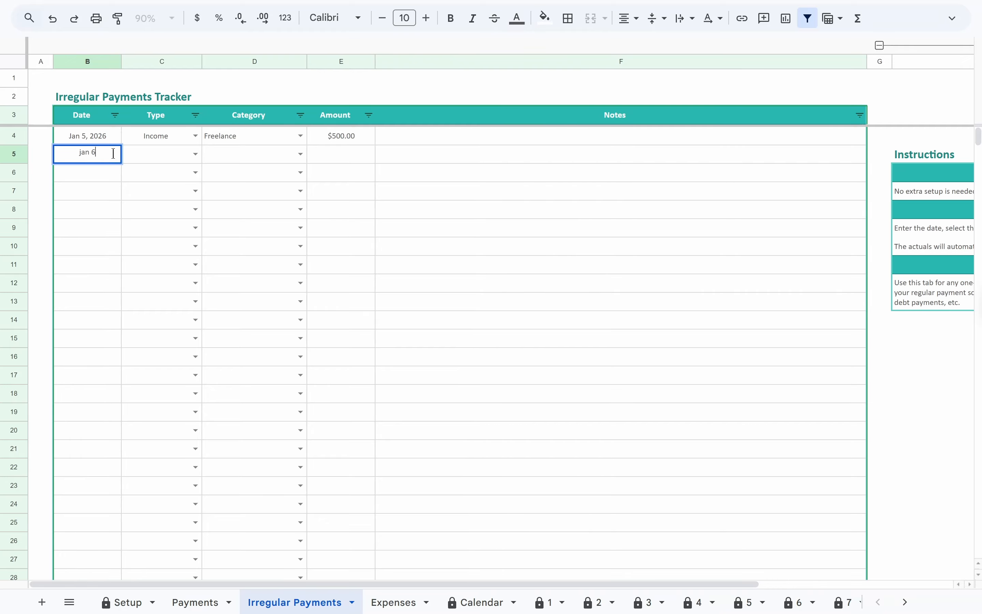
key("Tab")
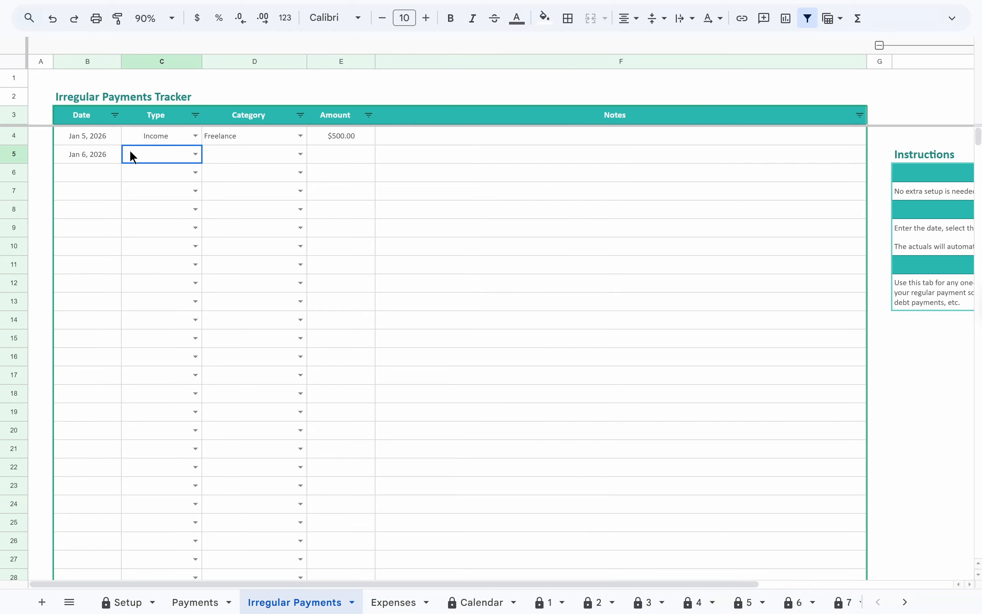
double_click(132, 160)
left_click(137, 192)
left_click(216, 158)
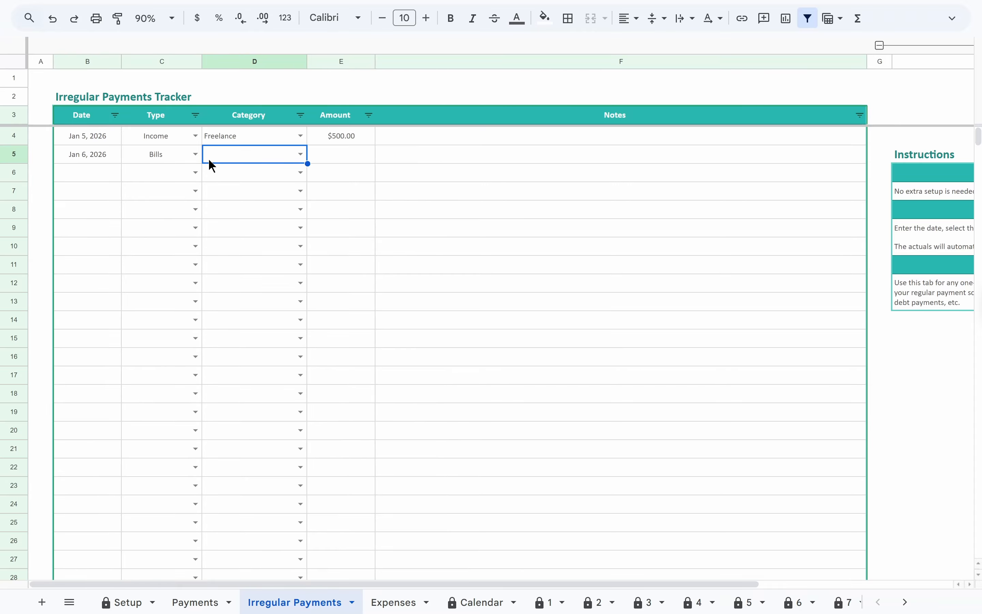
Add Home Repairs as a new Bills category below Phone in the Setup sheet
left_click(127, 603)
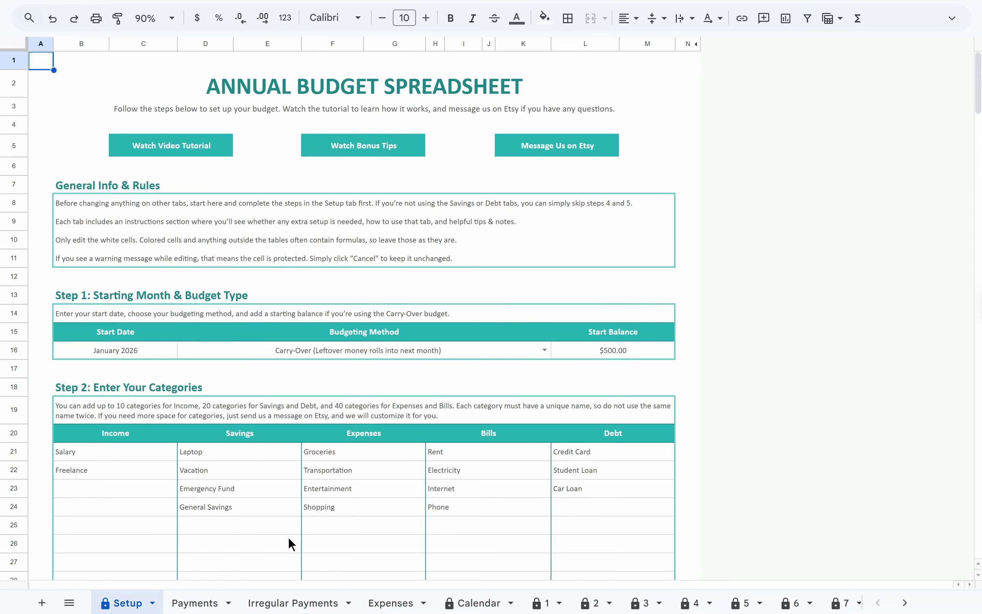
scroll(324, 512, "down", 2)
scroll(349, 487, "down", 3)
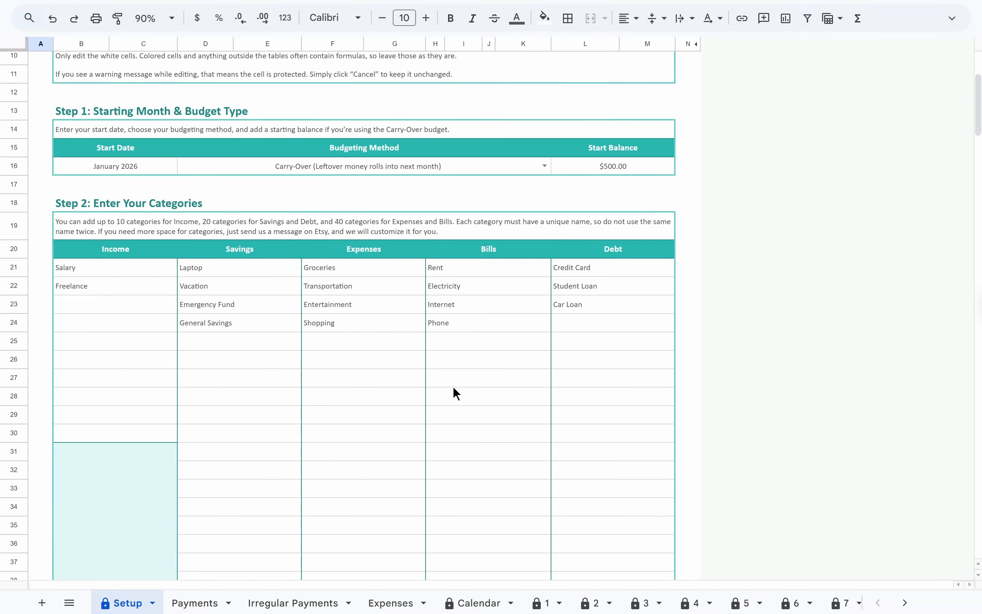
left_click(463, 347)
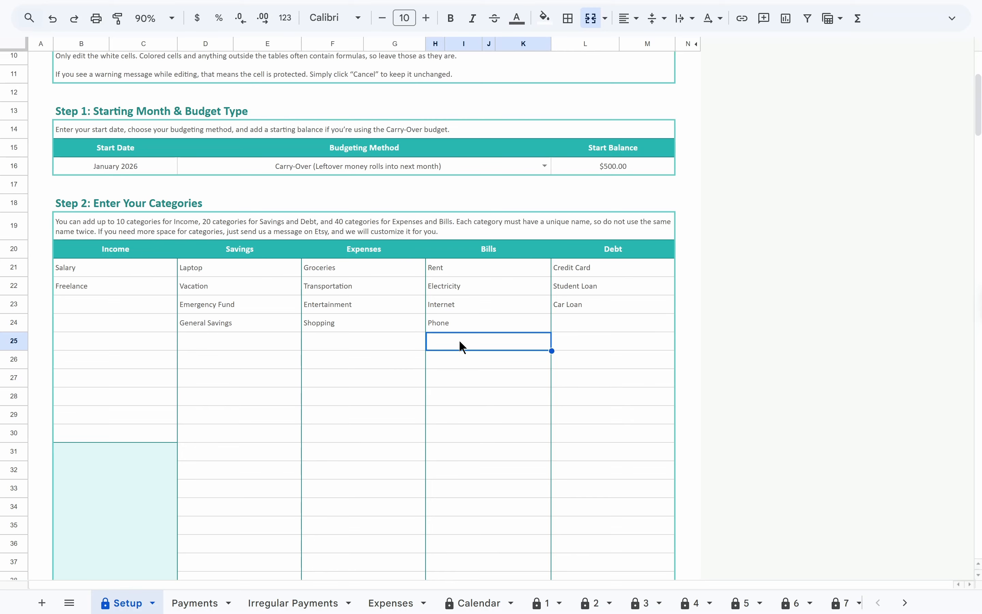
type("Ho")
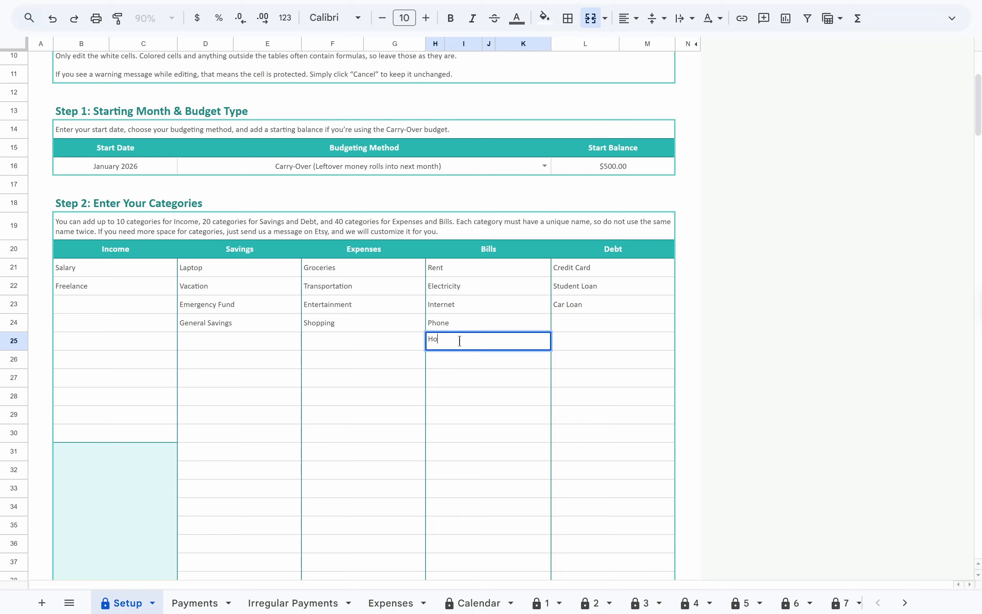
type("me Repairs")
key("Return")
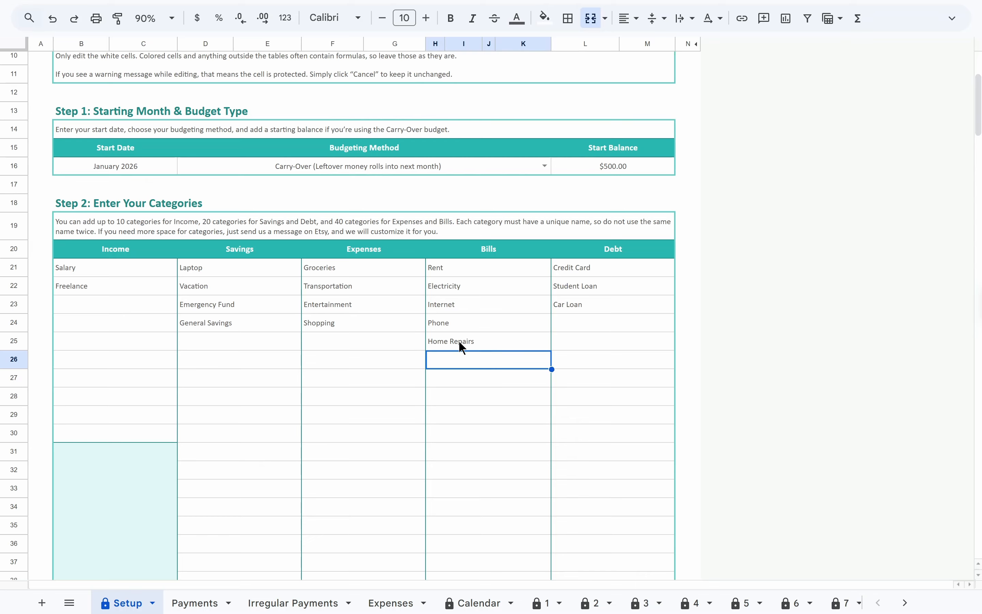
Set the January 6 irregular payment's category to Home Repairs and its amount to $125
left_click(320, 604)
left_click(298, 158)
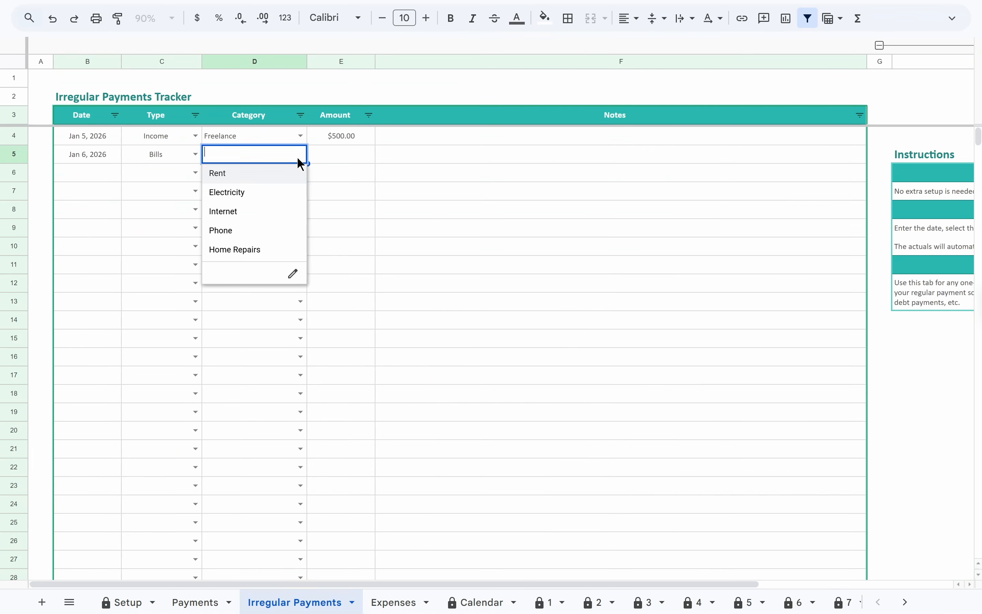
left_click(274, 251)
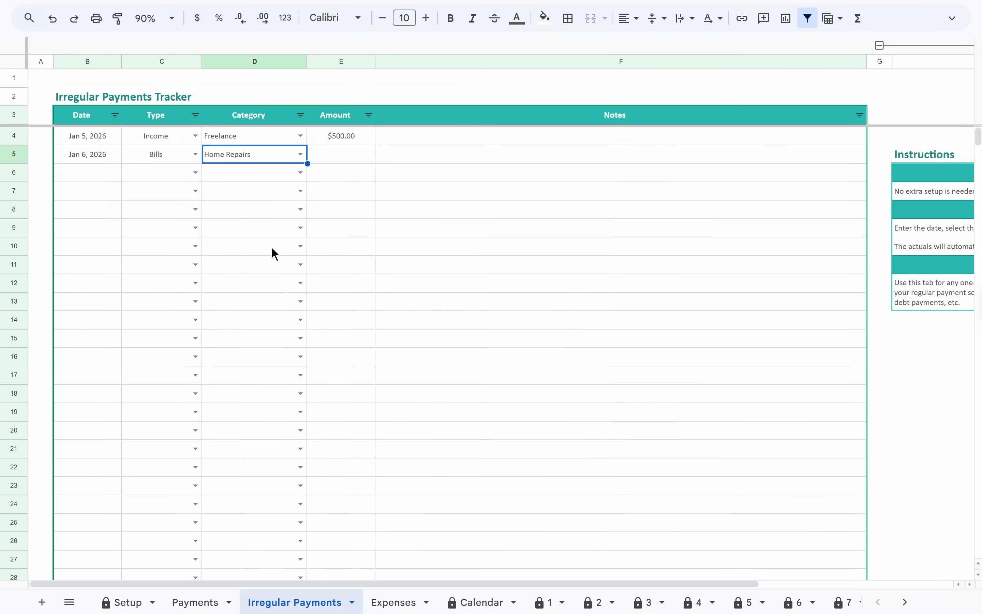
left_click(327, 159)
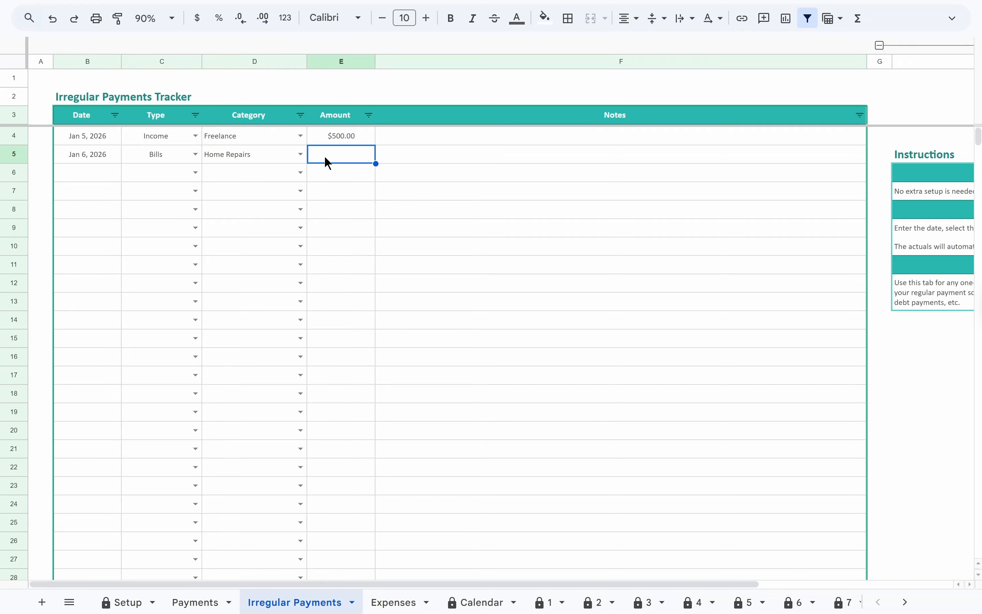
type("125")
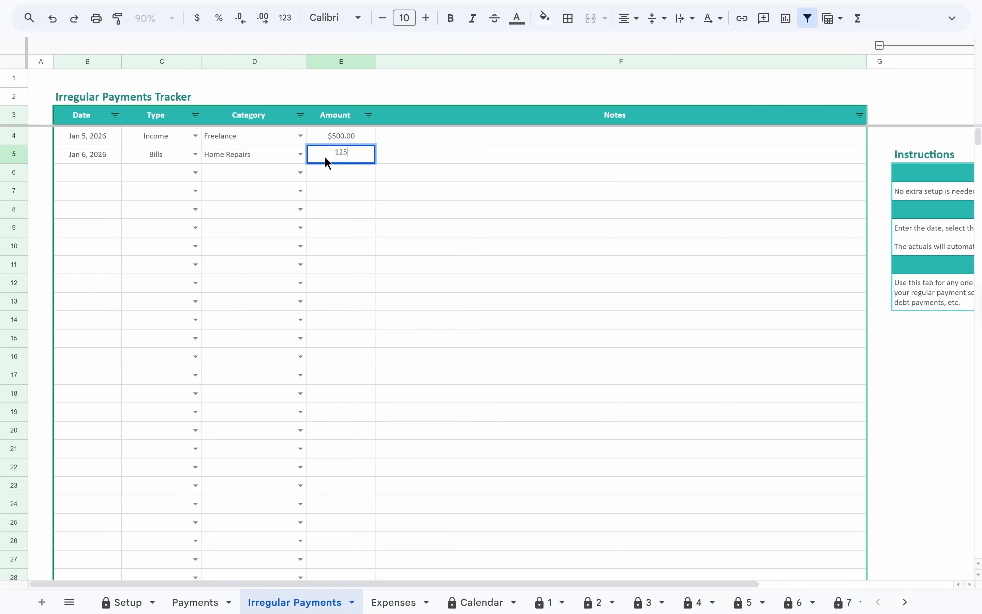
key("Return")
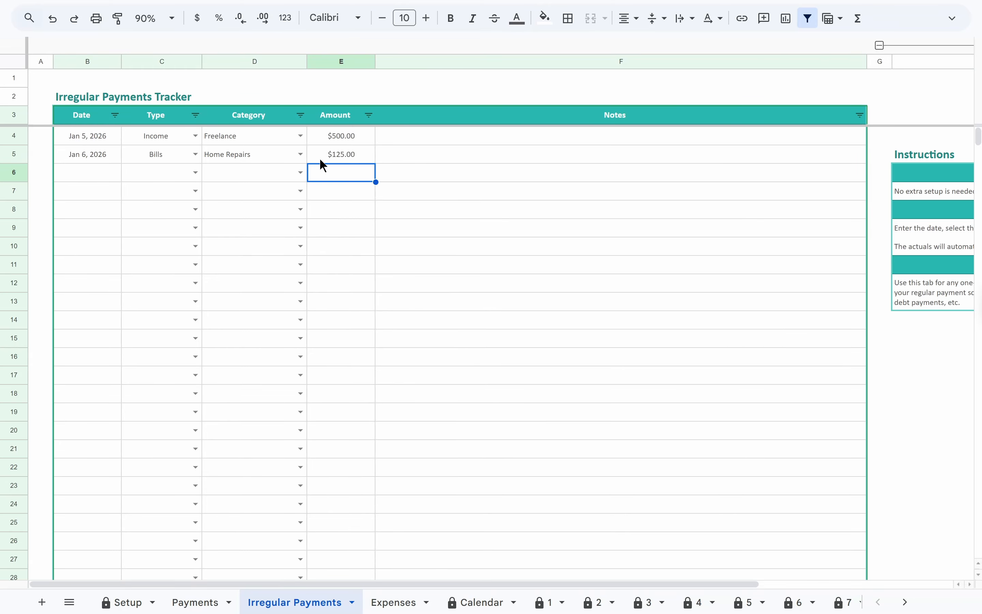
Set the date of the first entry in the Expenses sheet to Jan 3, 2026
left_click(383, 600)
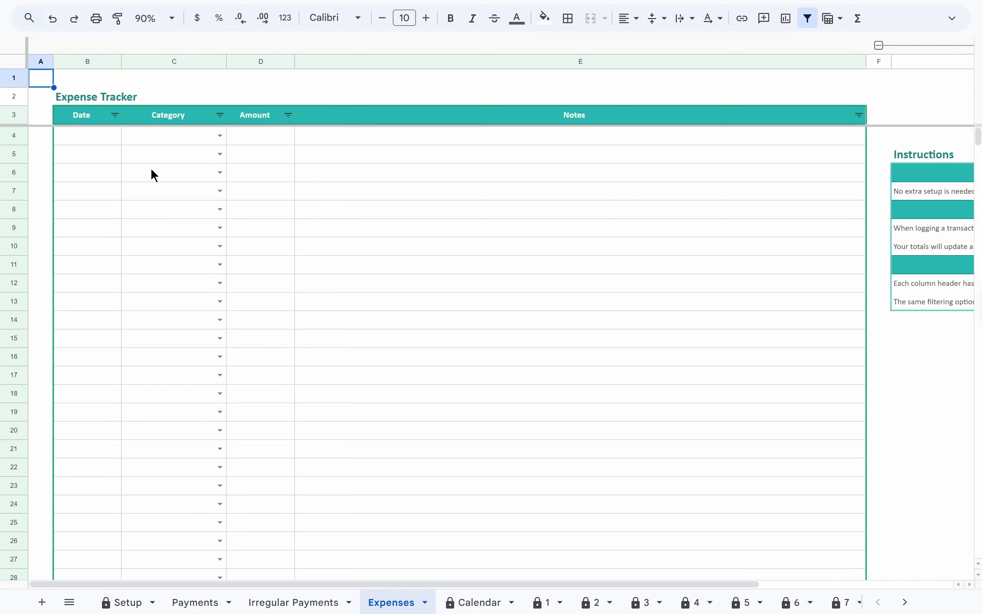
left_click(100, 135)
double_click(100, 136)
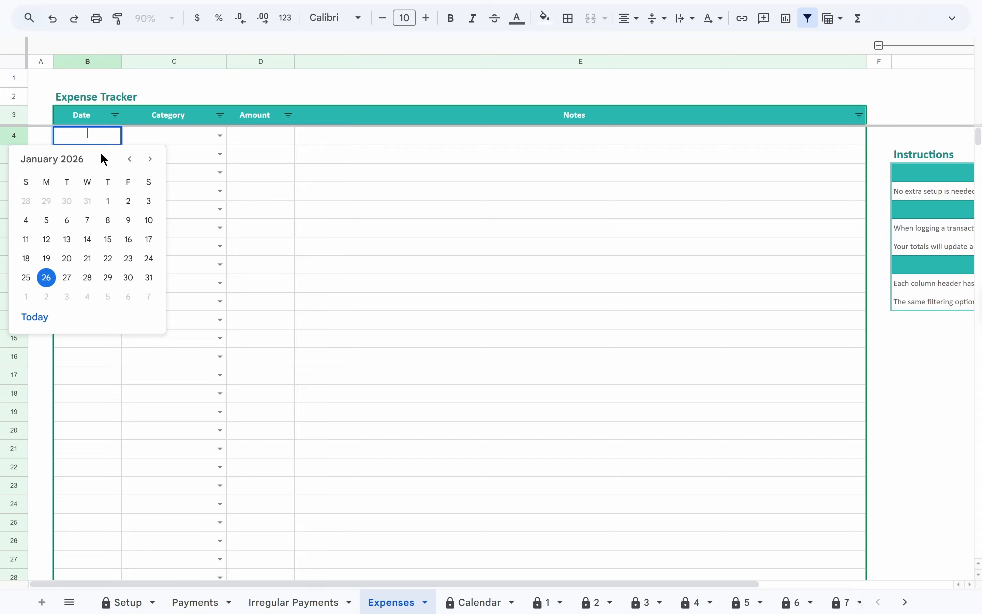
left_click(148, 199)
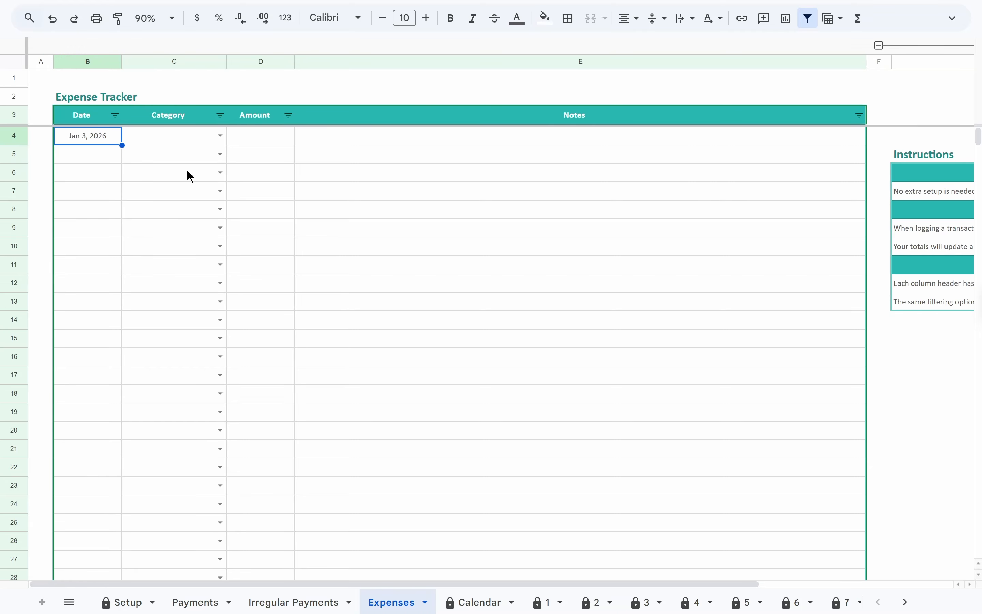
Set the January 3 expense's category to Groceries and its amount to $100
left_click(218, 139)
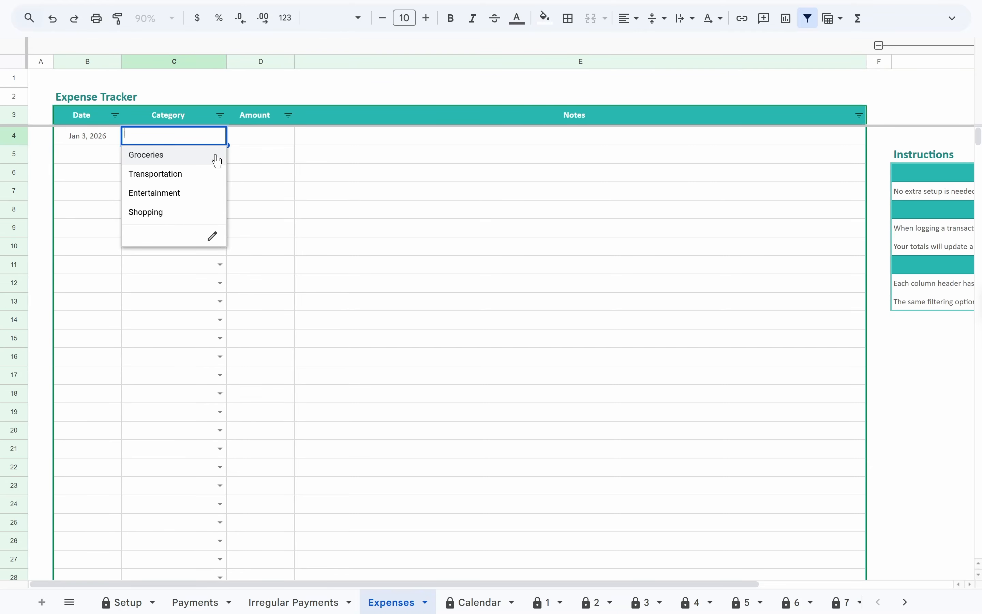
left_click(215, 157)
left_click(246, 141)
type("100")
key("Return")
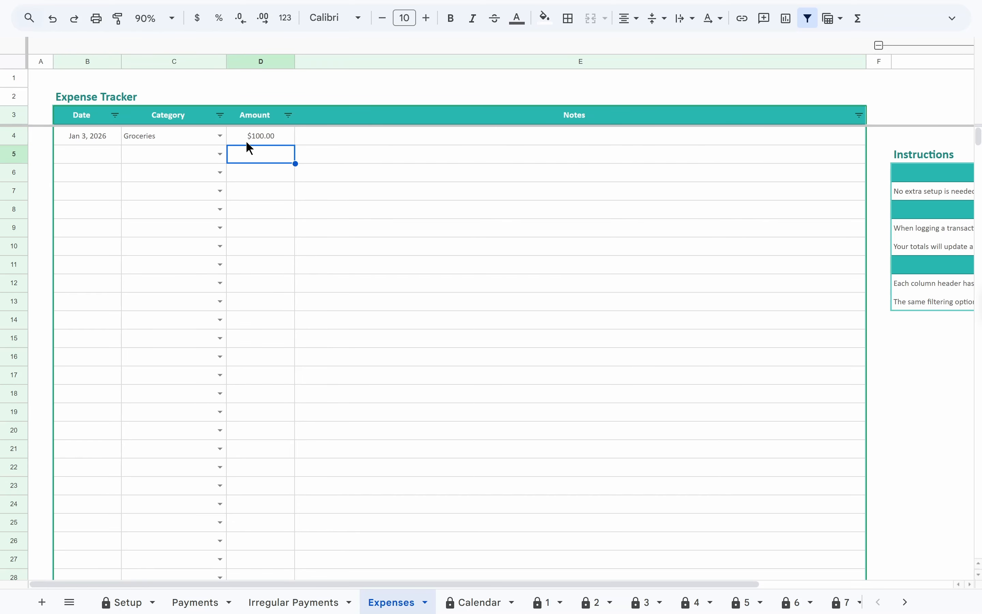
Log a second expense dated Jan 10, 2026 with the category Groceries and an amount of $200
double_click(111, 155)
left_click(146, 237)
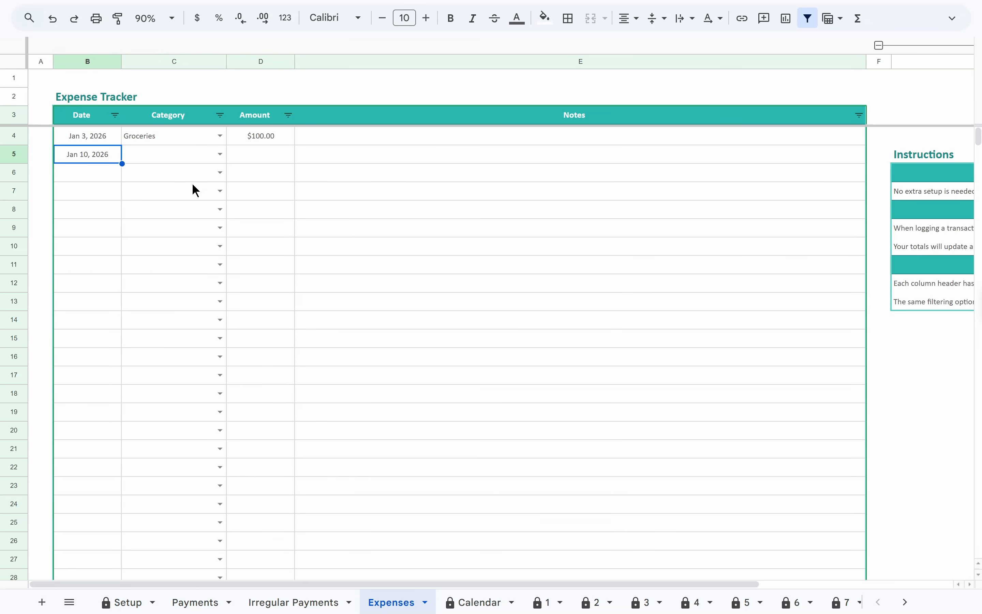
left_click(220, 154)
left_click(212, 175)
left_click(246, 157)
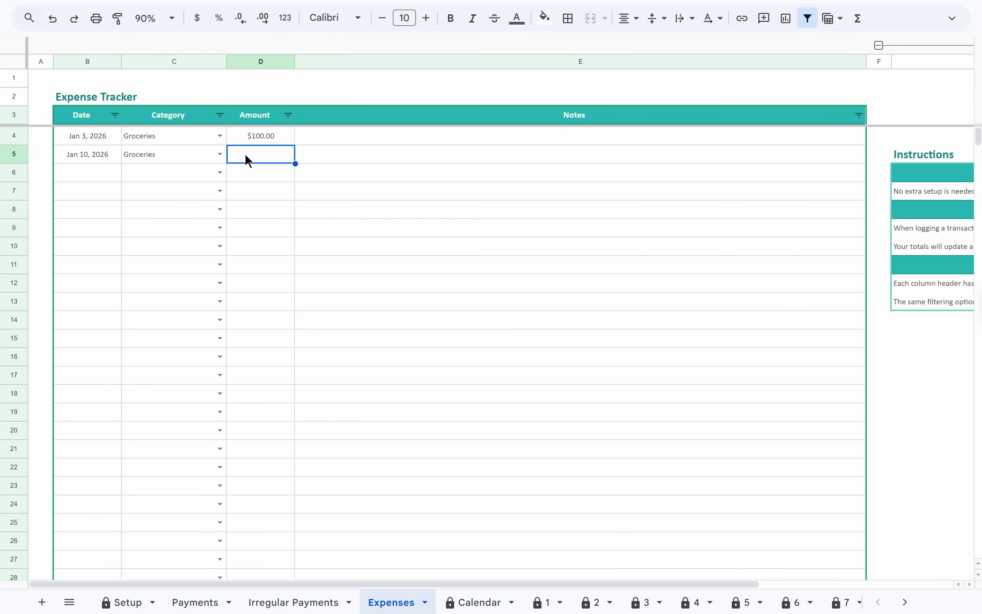
type("200")
key("Return")
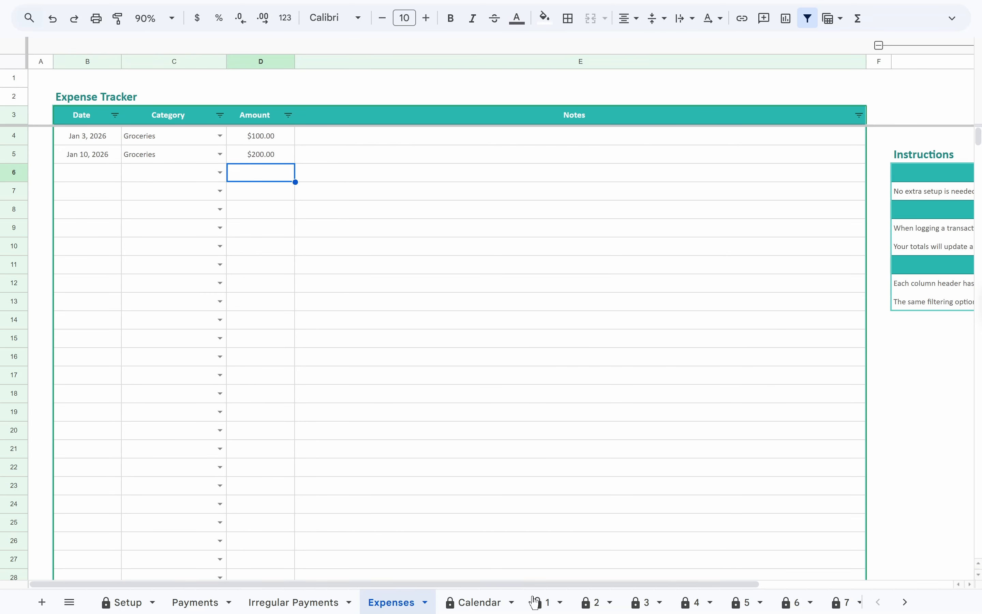
Check the actual Groceries amount in the January budget sheet and return to the Expenses sheet
left_click(546, 603)
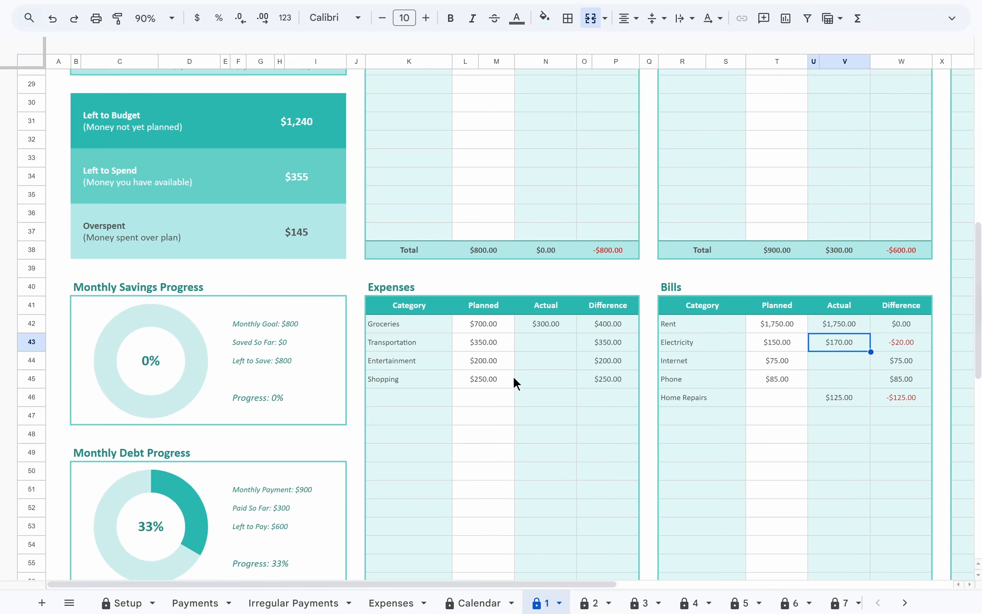
left_click(524, 322)
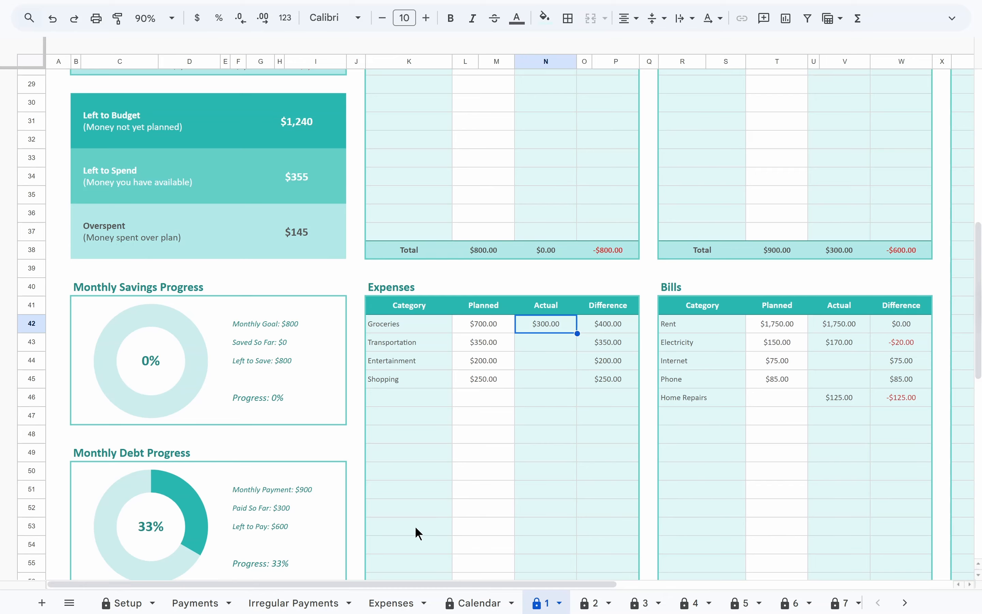
left_click(391, 600)
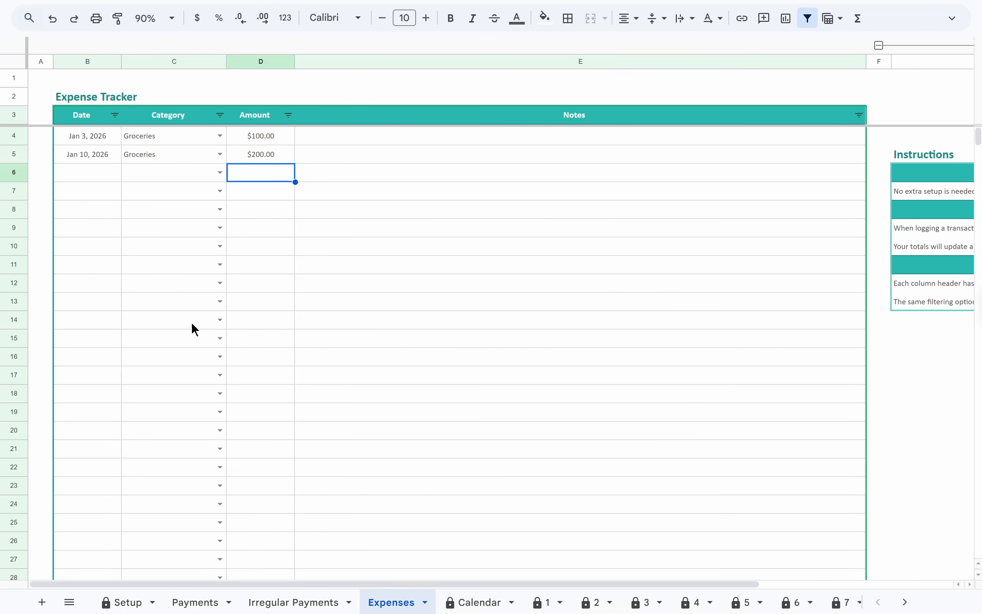
Filter the Paid column of the Payments sheet to show only the FALSE values
left_click(259, 602)
left_click(212, 602)
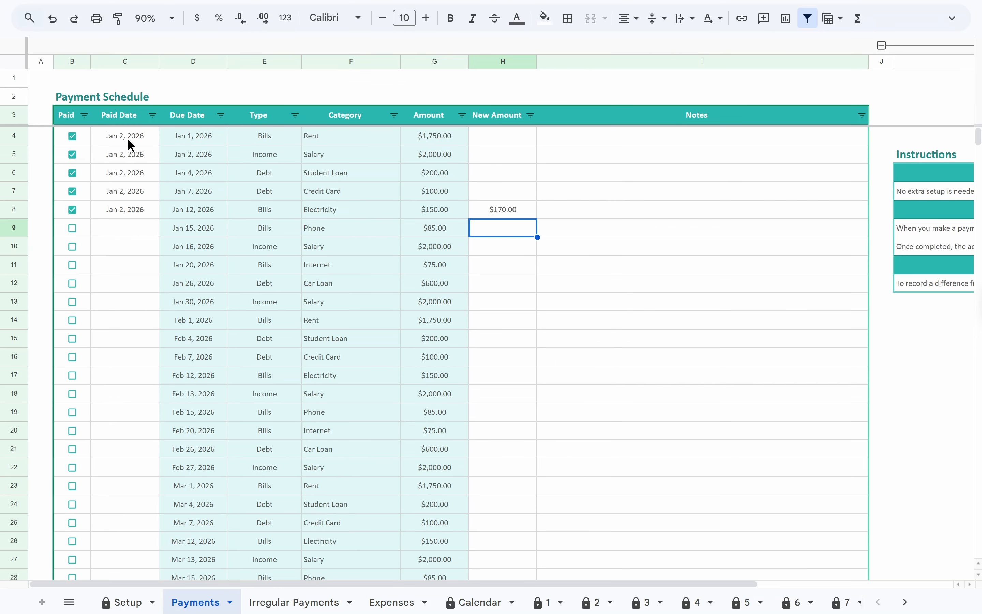
left_click(85, 117)
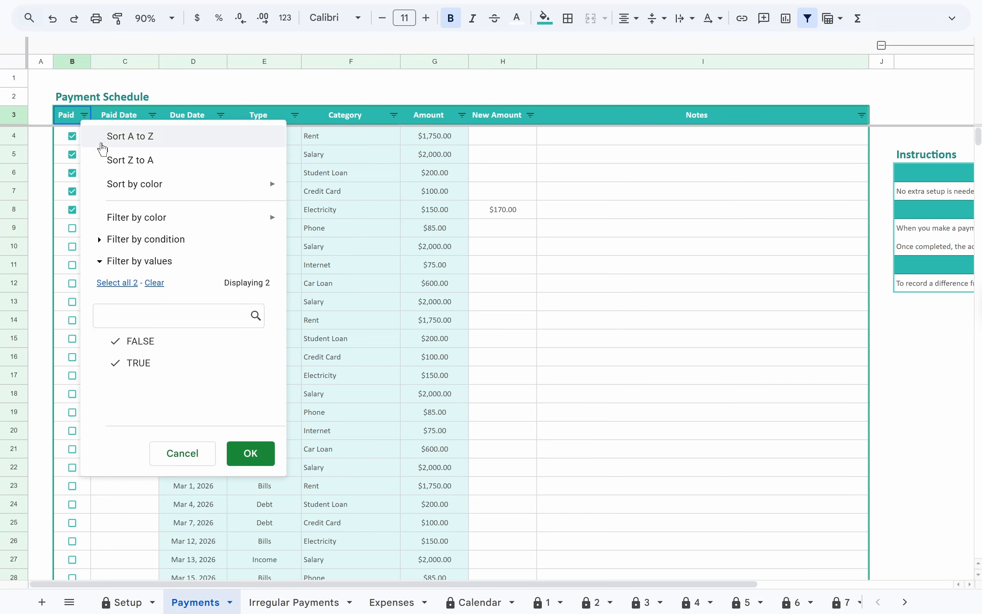
left_click(155, 282)
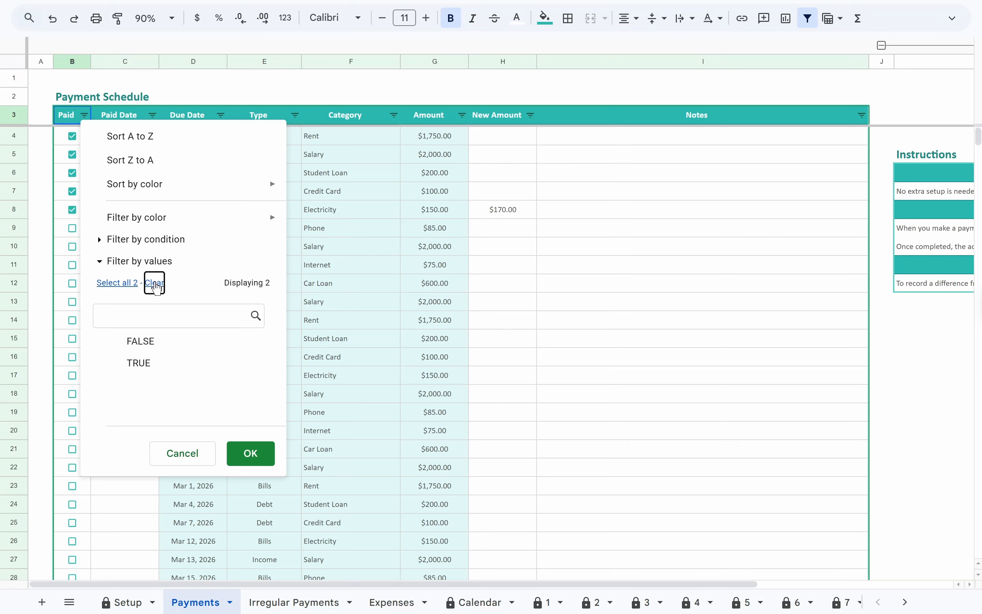
left_click(153, 345)
left_click(243, 453)
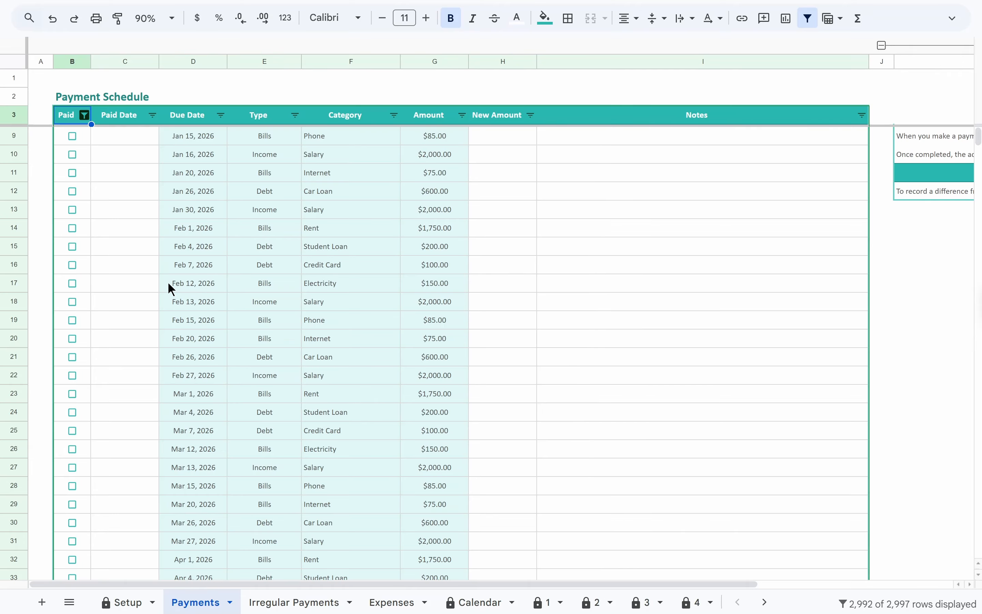
Reset the Paid column's filter in the payment schedule to include all values
left_click(85, 116)
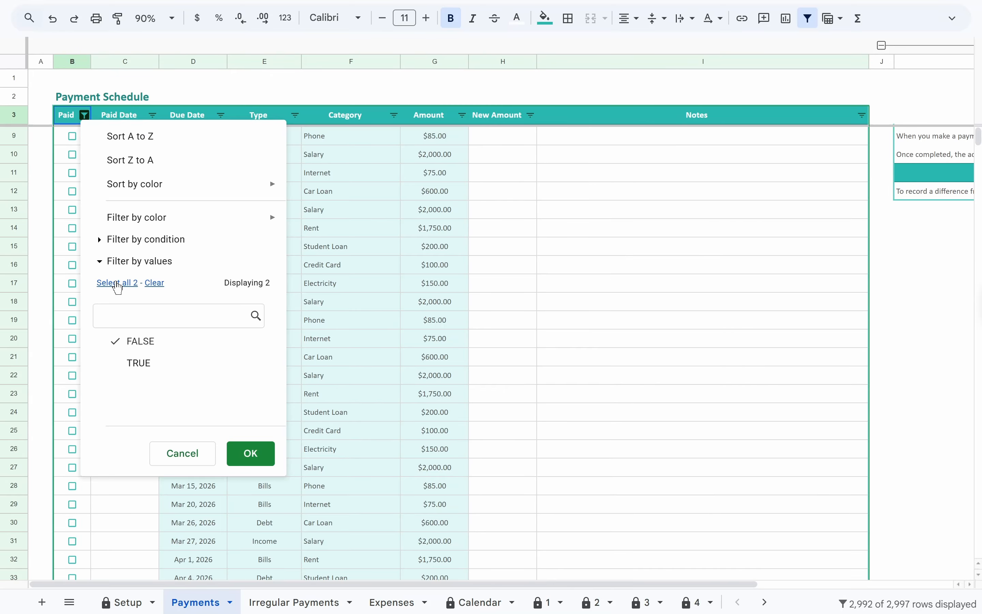
left_click(118, 284)
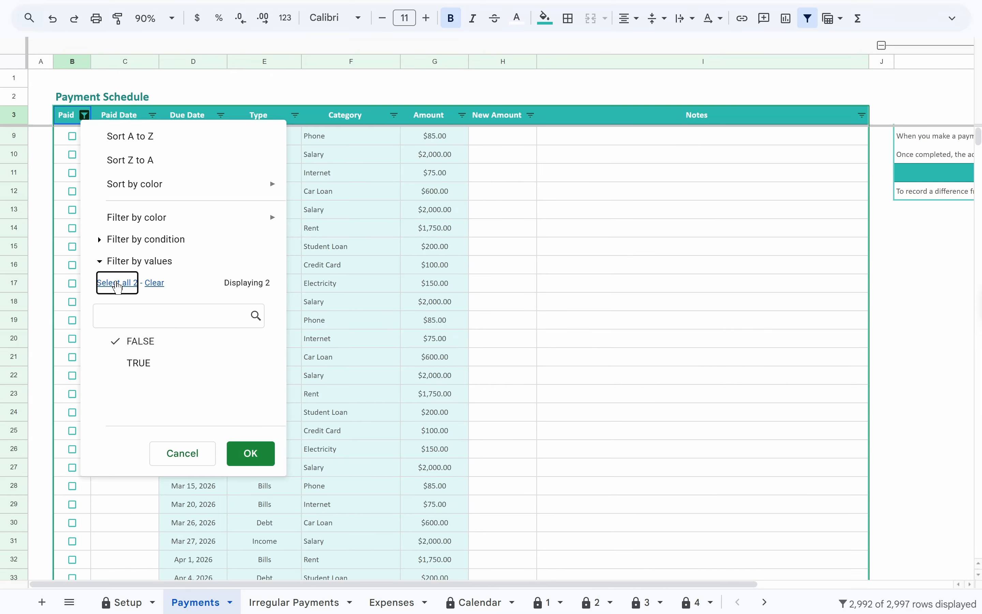
left_click(248, 455)
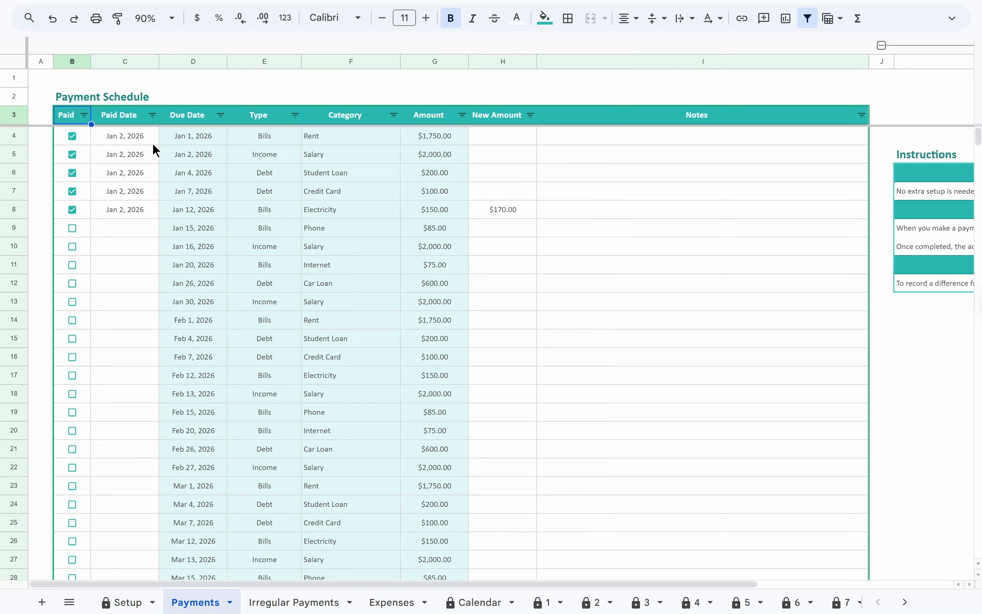
Review the Paid Date, Type and Category headers in Payments, and view the Irregular Payments and Expenses sheets
left_click(149, 118)
left_click(239, 121)
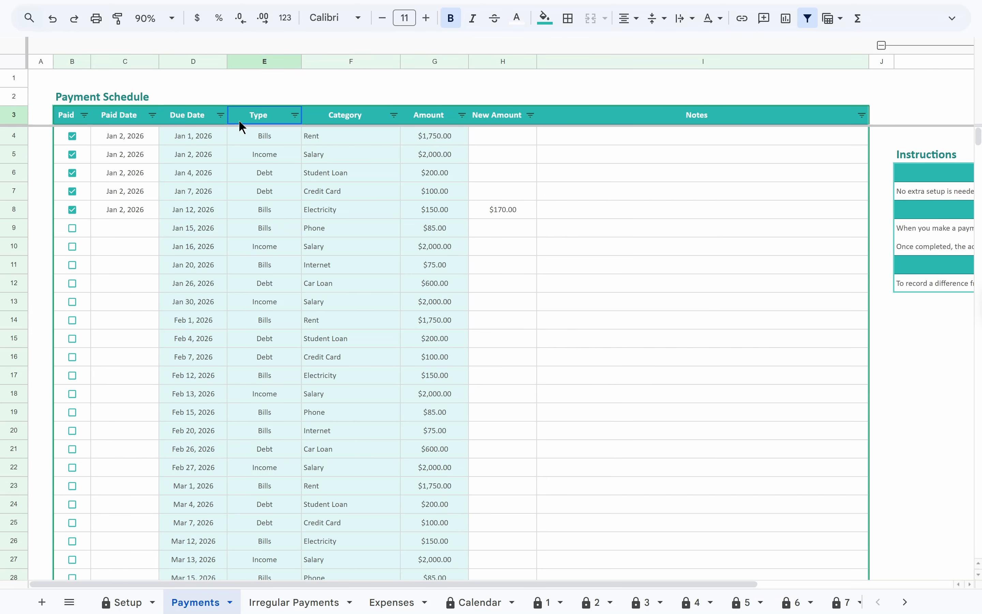
left_click(317, 120)
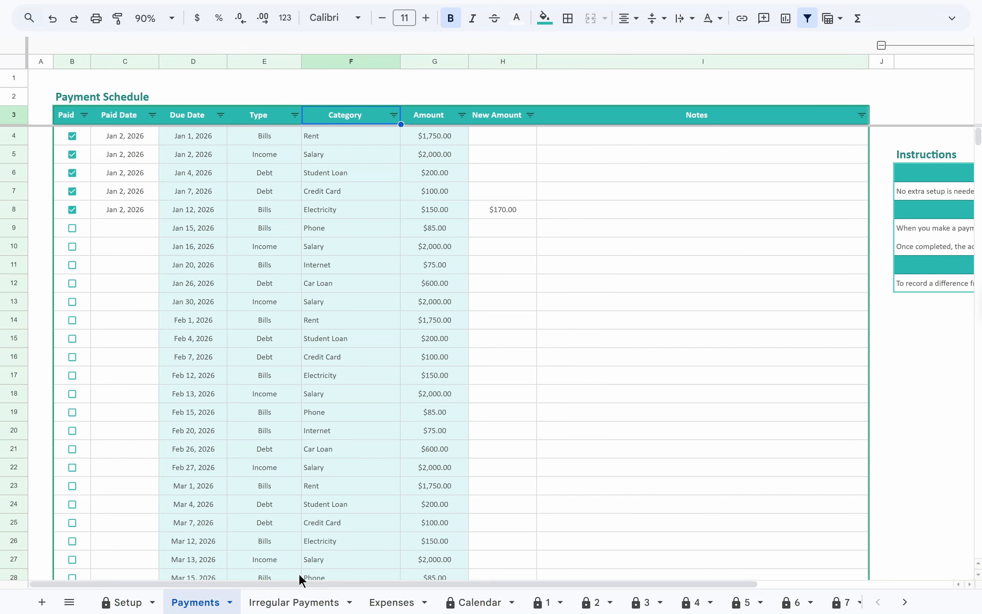
left_click(297, 602)
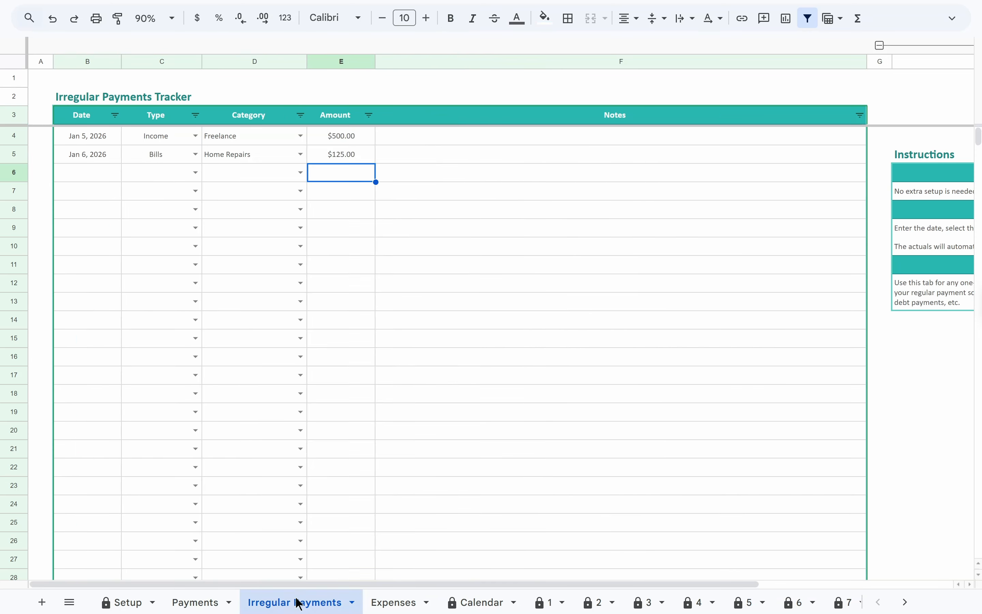
left_click(382, 600)
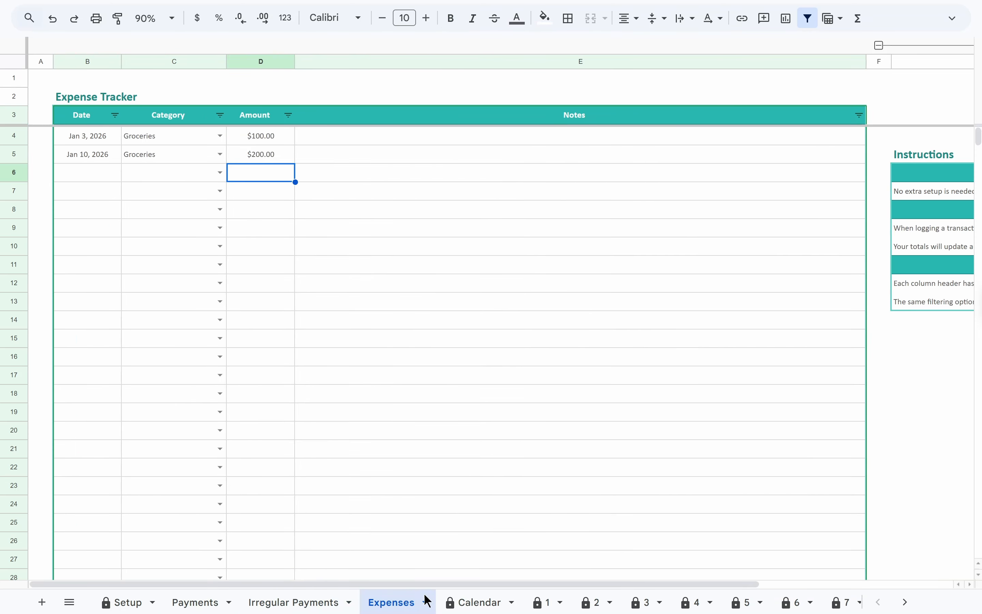
Open the Savings sheet and review the Savings Tracker's Date, Category and Amount columns
scroll(477, 602, "down", 5)
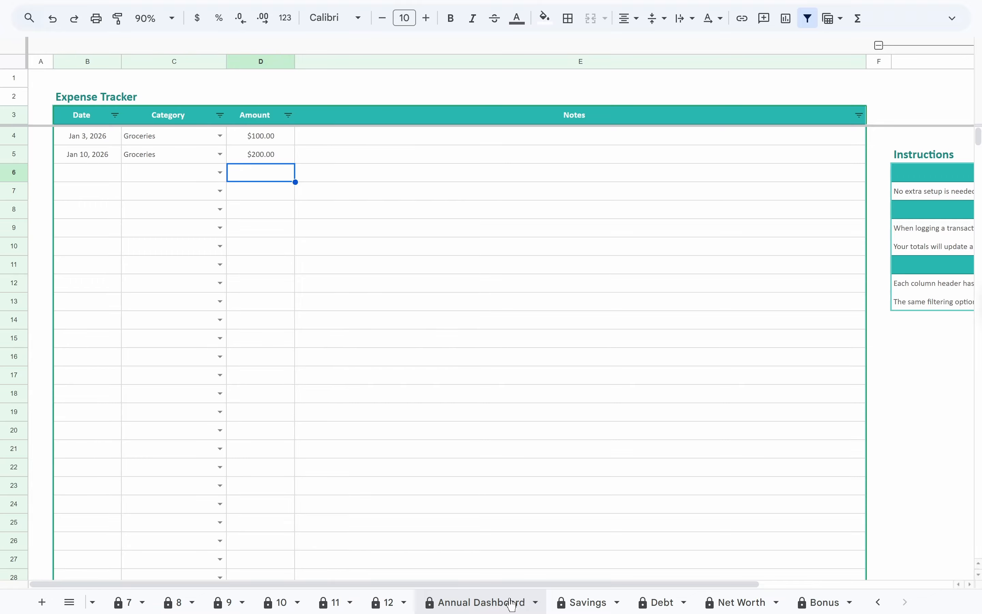
left_click(579, 603)
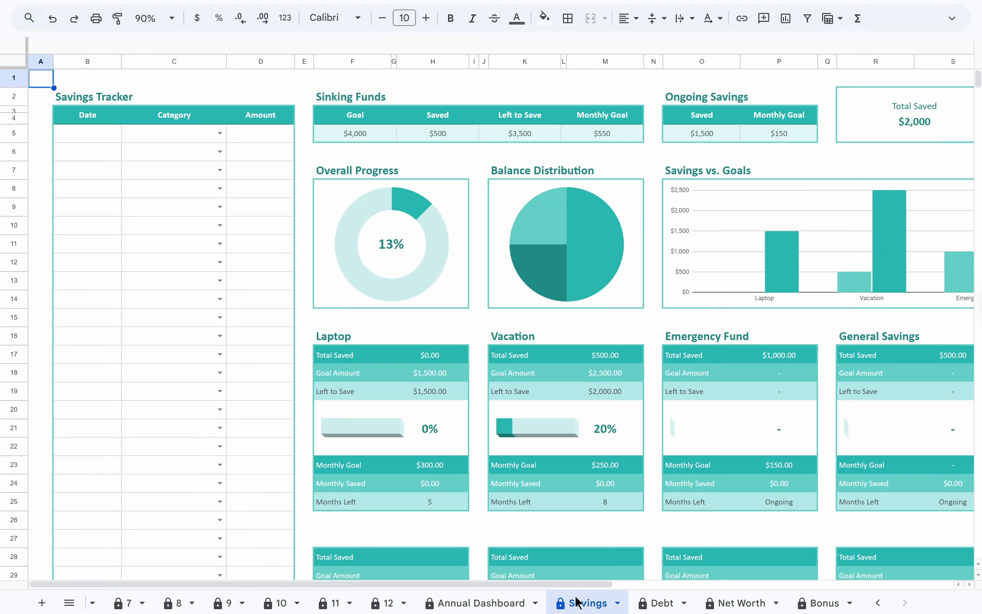
left_click(190, 100)
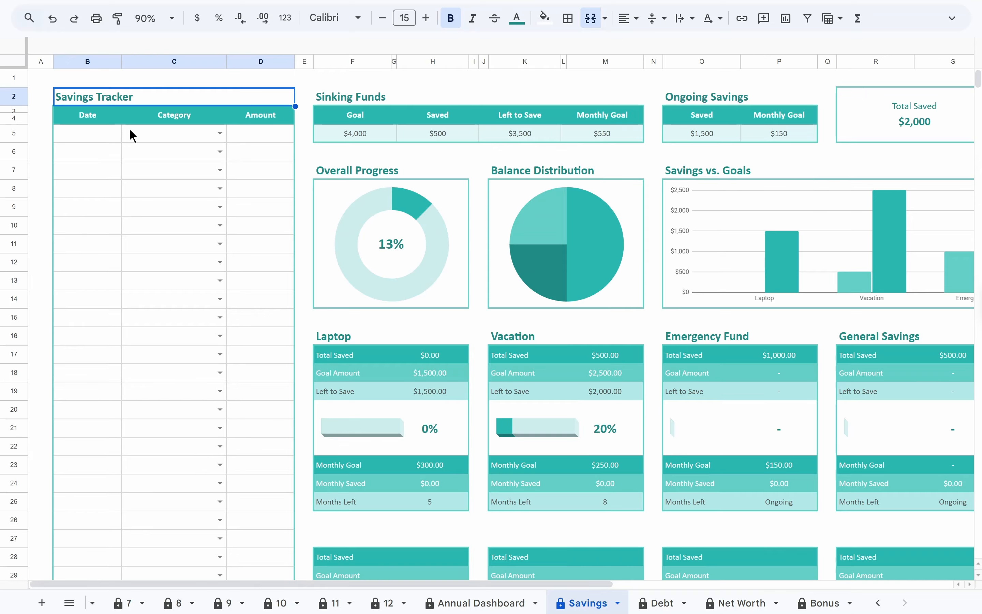
left_click(98, 135)
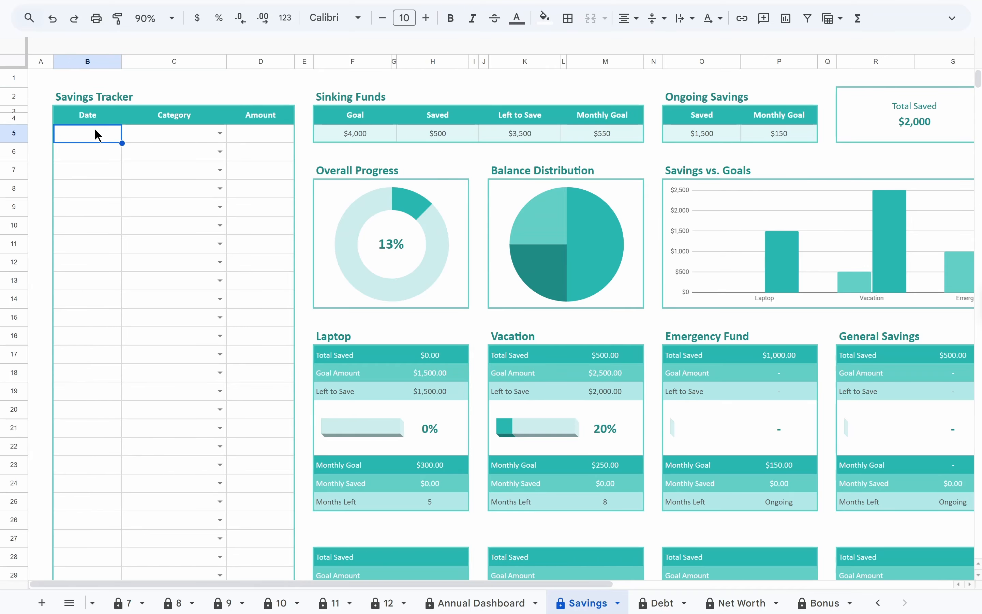
left_click(153, 139)
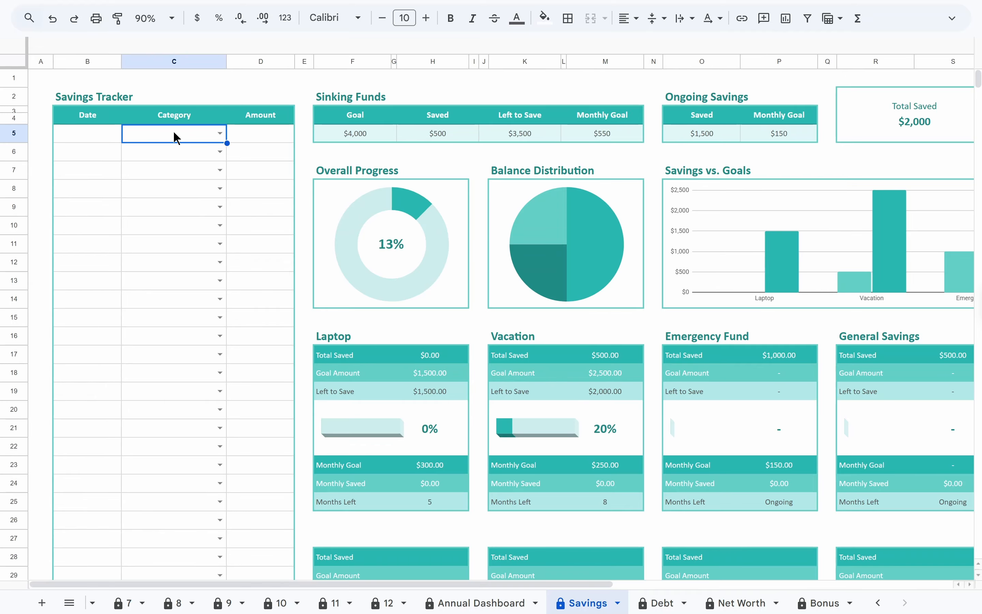
left_click(245, 134)
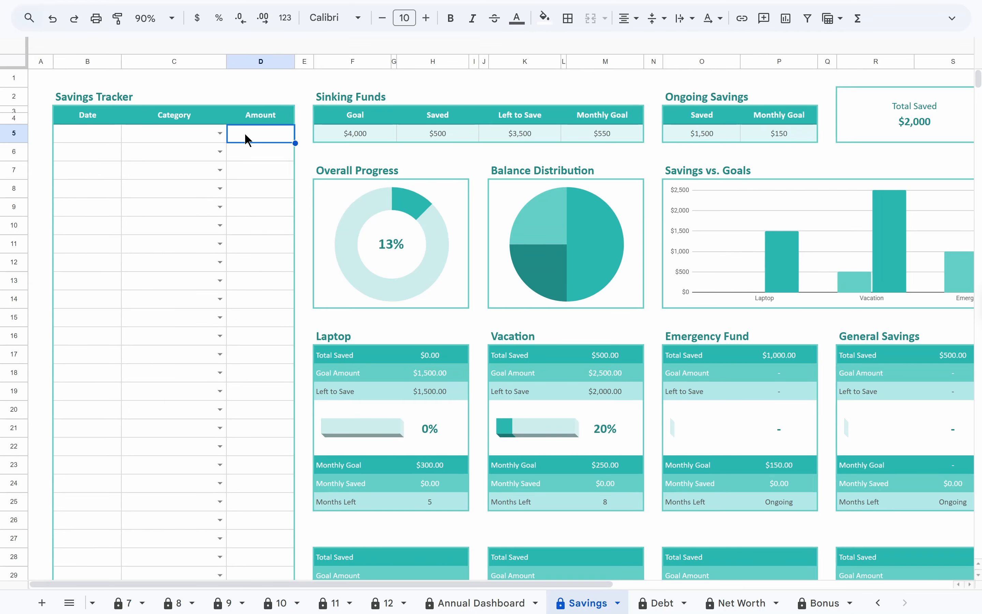
Log a savings entry dated Jan 5, 2026 in the Savings Tracker for Laptop with an amount of $100
double_click(109, 133)
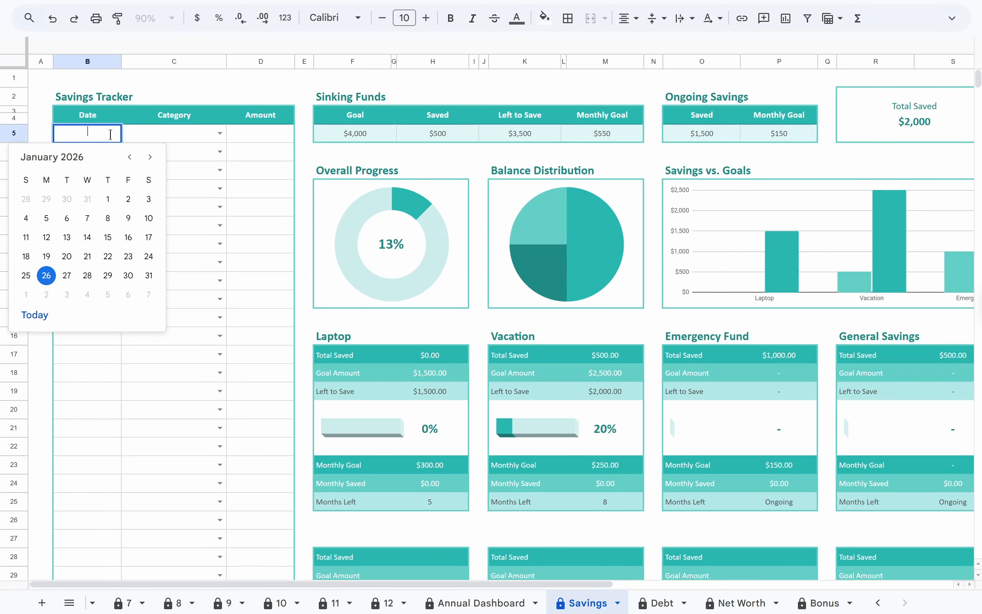
left_click(46, 220)
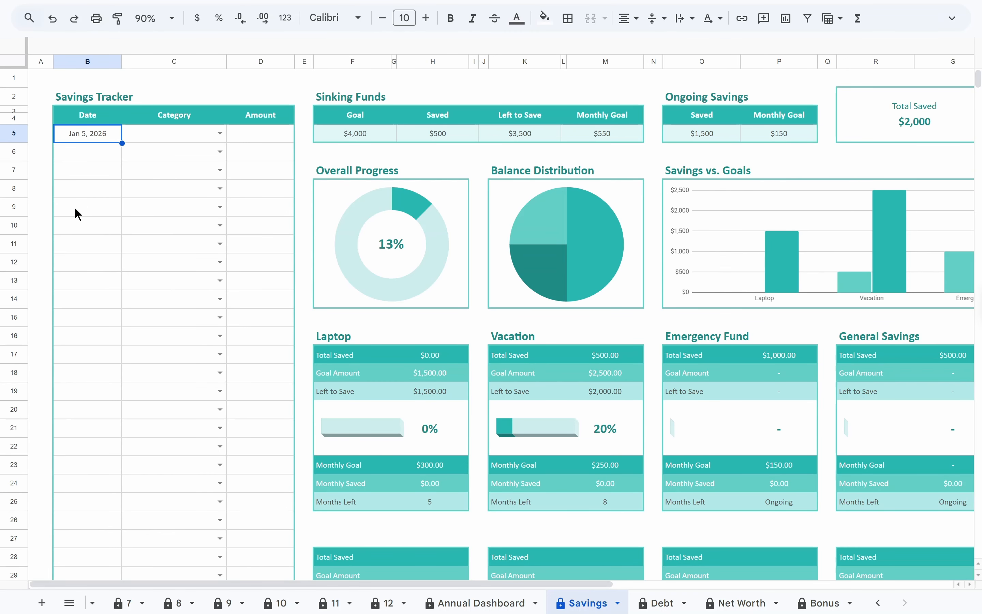
left_click(162, 136)
left_click(164, 153)
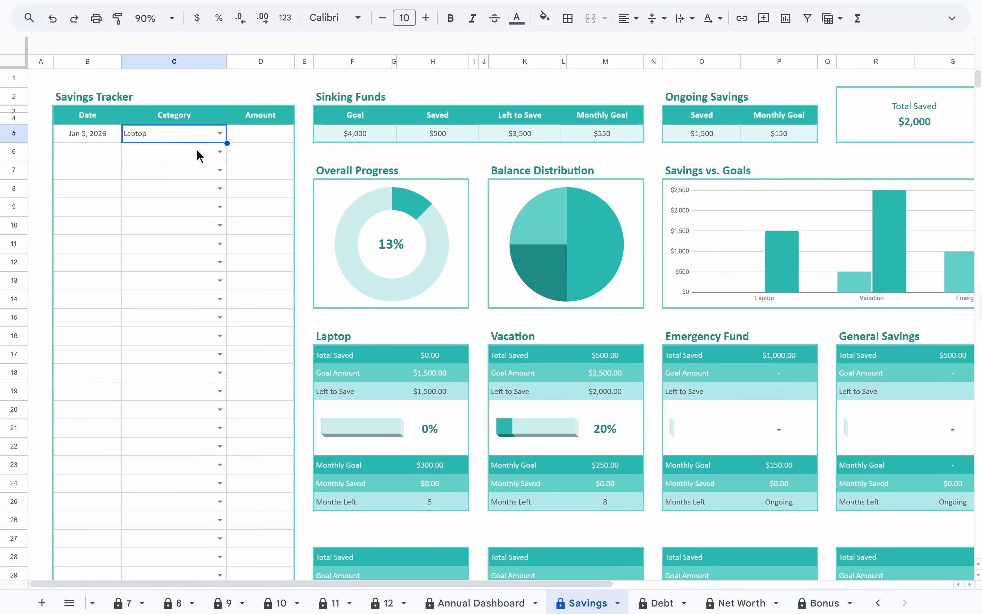
left_click(248, 138)
type("100")
key("Return")
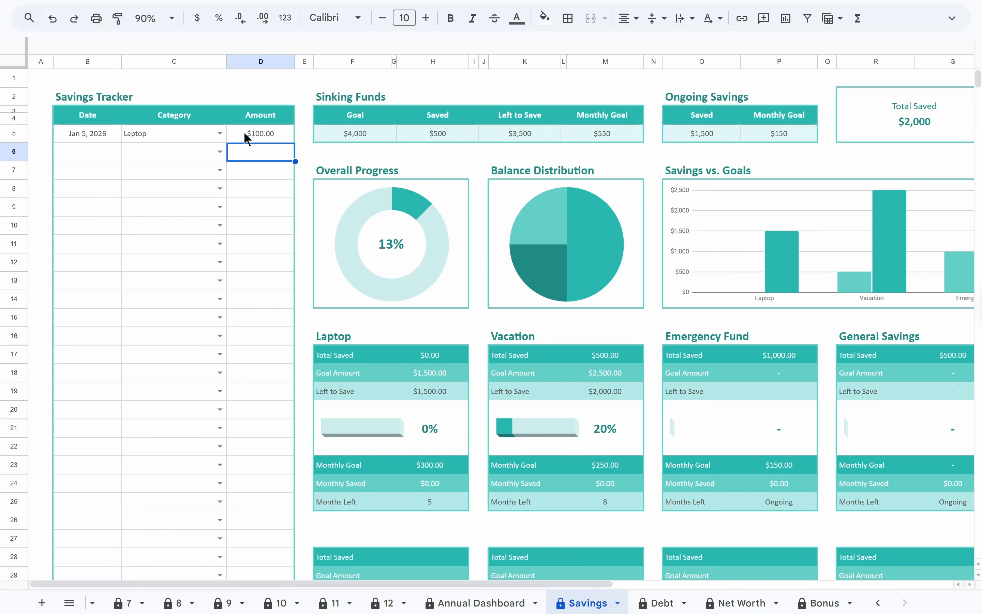
Examine the Laptop actual amount and the Planned, Actual and Difference columns of the January sheet's Savings table
scroll(467, 603, "up", 5)
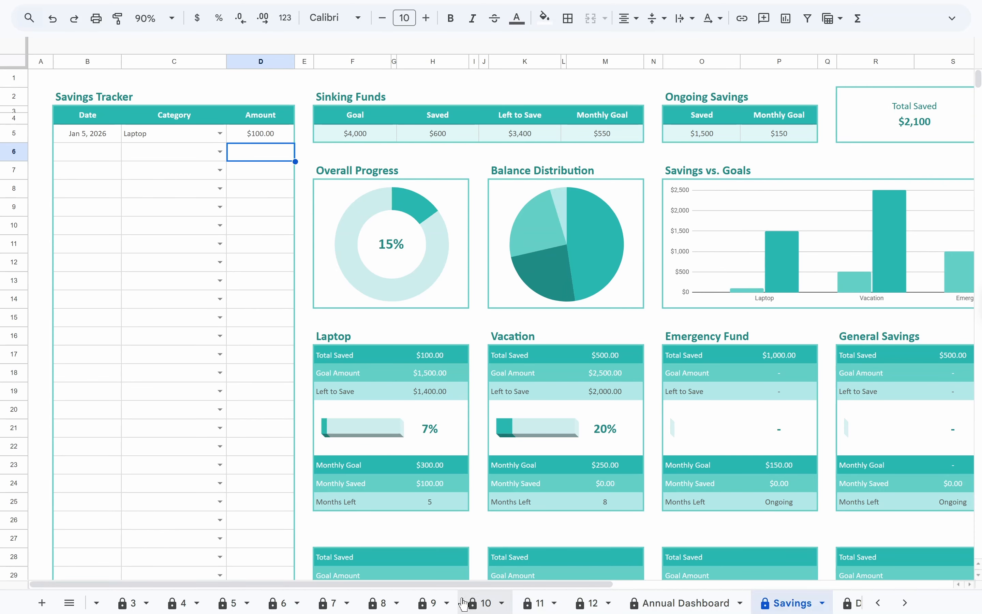
left_click(544, 603)
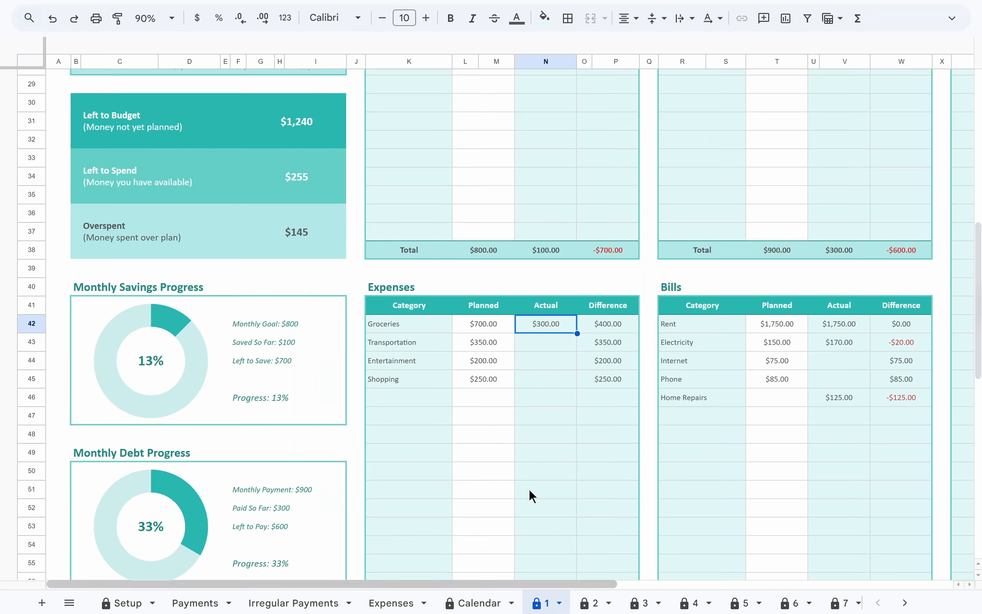
scroll(512, 409, "up", 5)
scroll(512, 408, "up", 1)
left_click(545, 191)
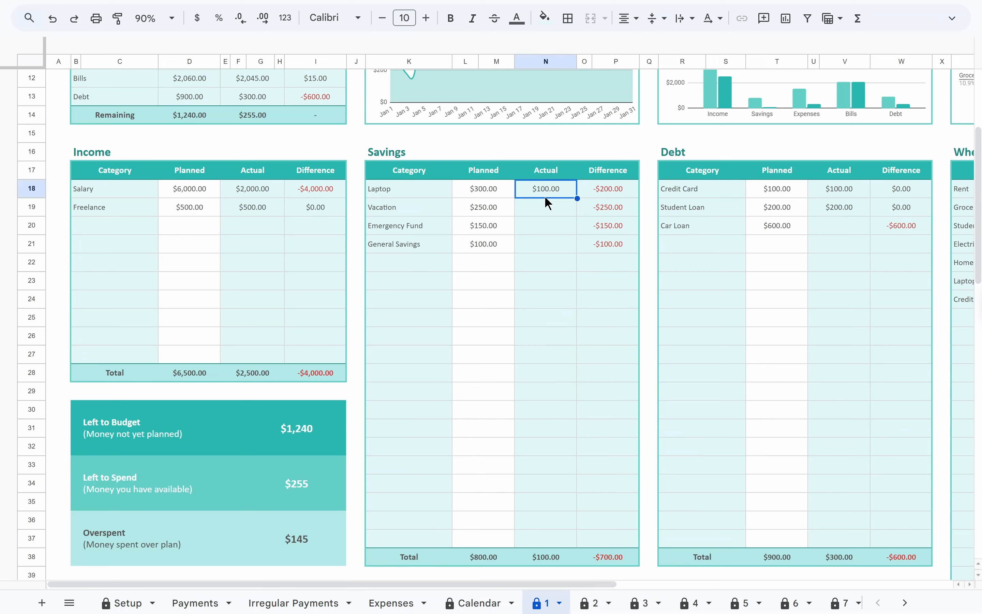
left_click(502, 171)
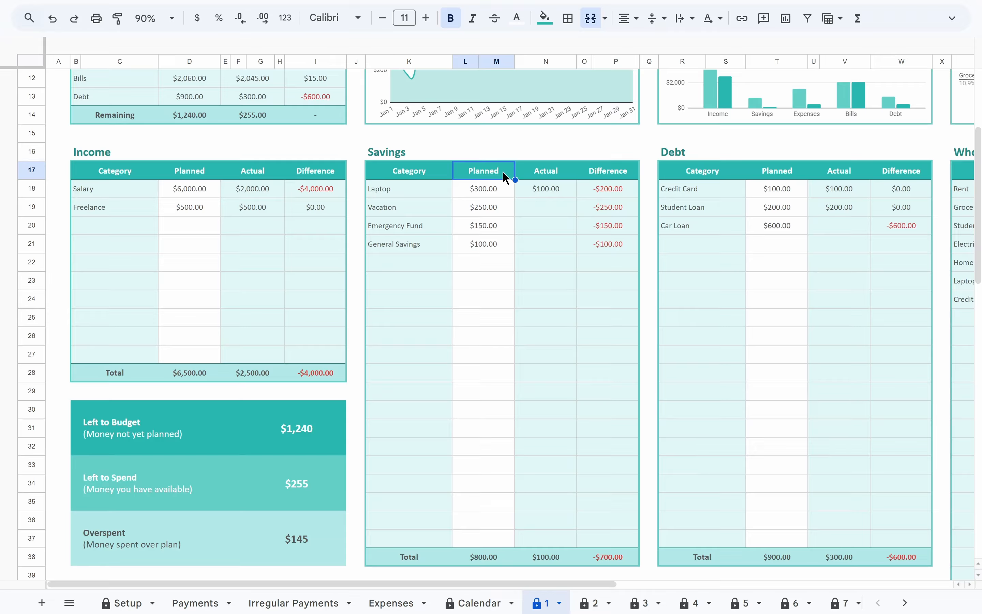
left_click(522, 169)
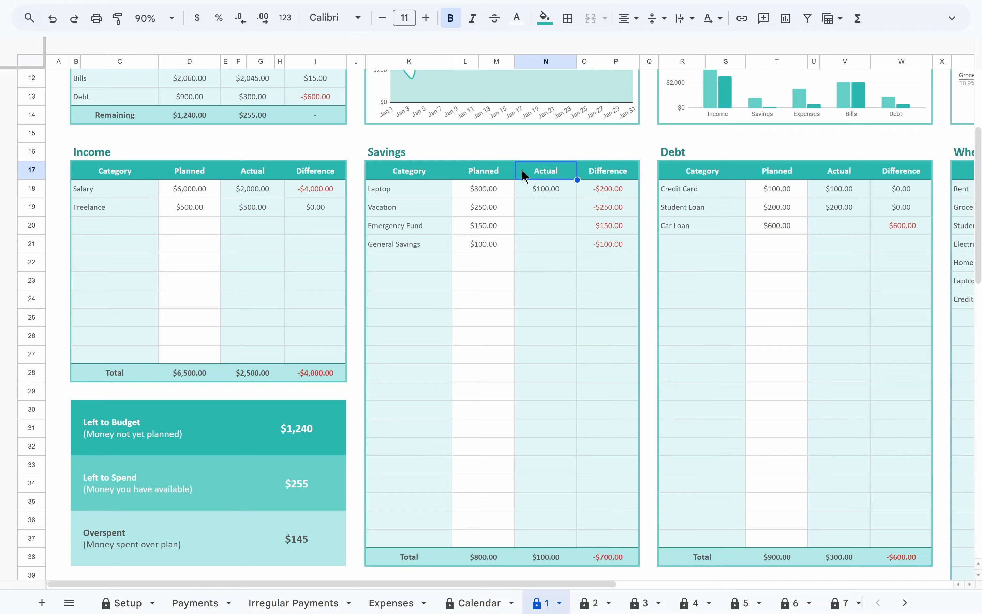
left_click(586, 174)
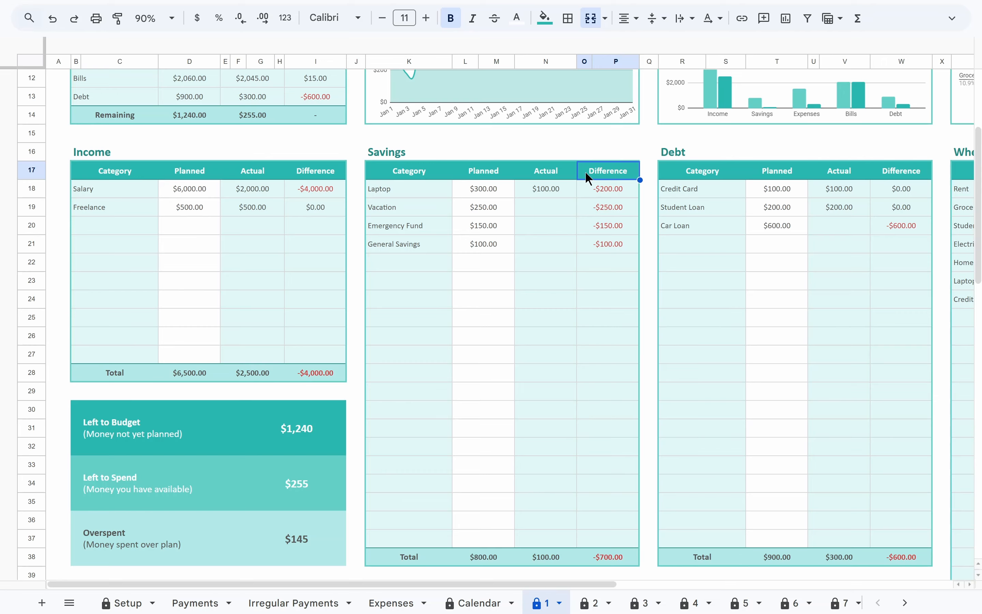
Compare the Difference values of the Salary, Laptop and Credit Card rows across January's Income, Savings and Debt tables
left_click(336, 194)
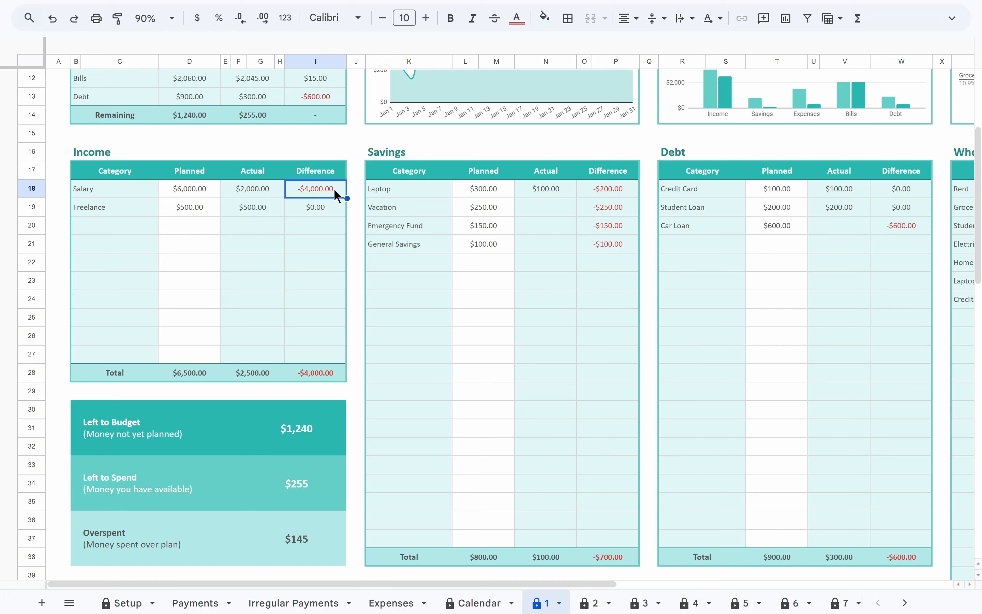
left_click(429, 152)
left_click(686, 158)
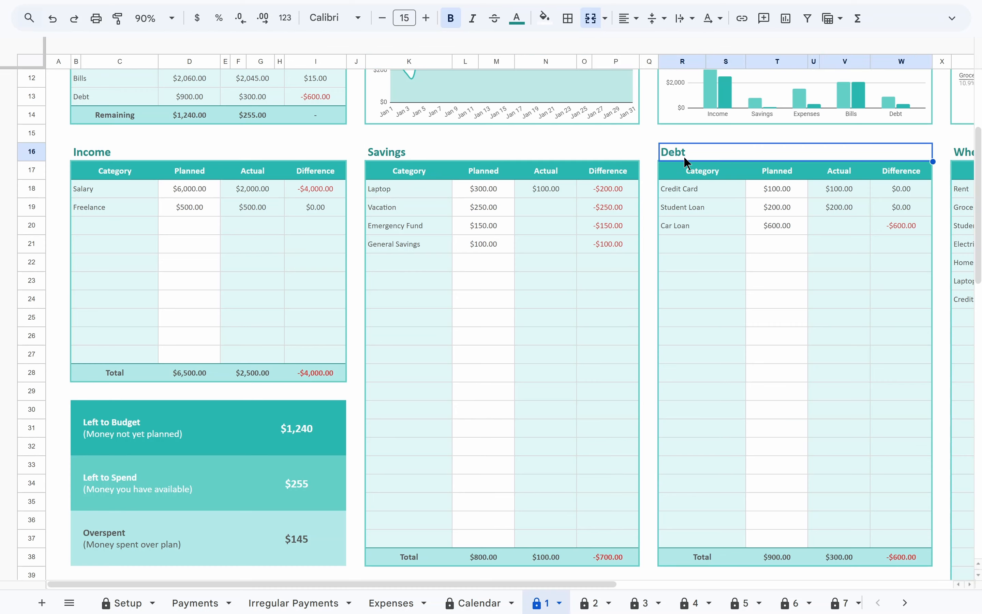
left_click(629, 194)
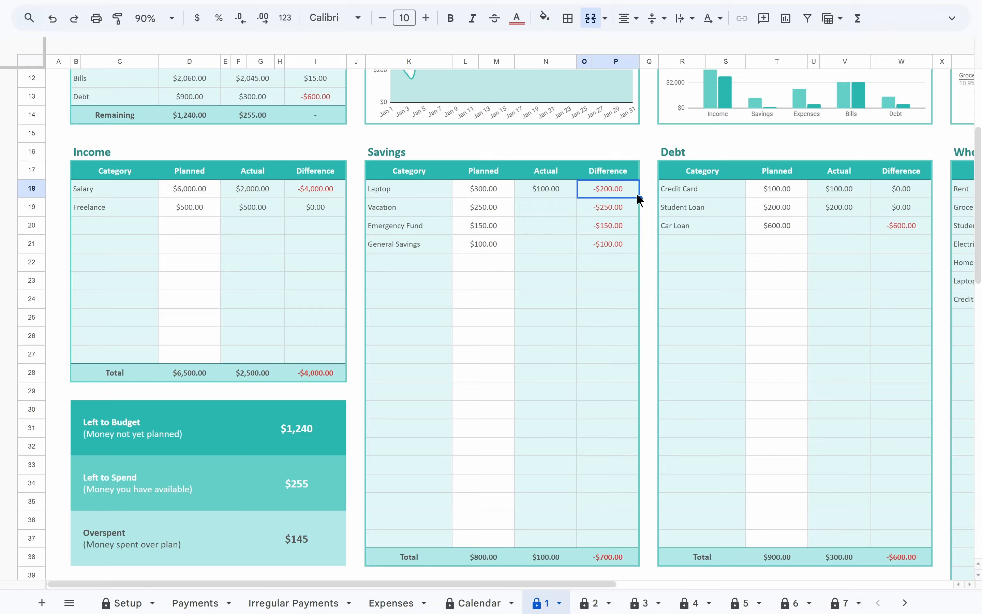
left_click(878, 194)
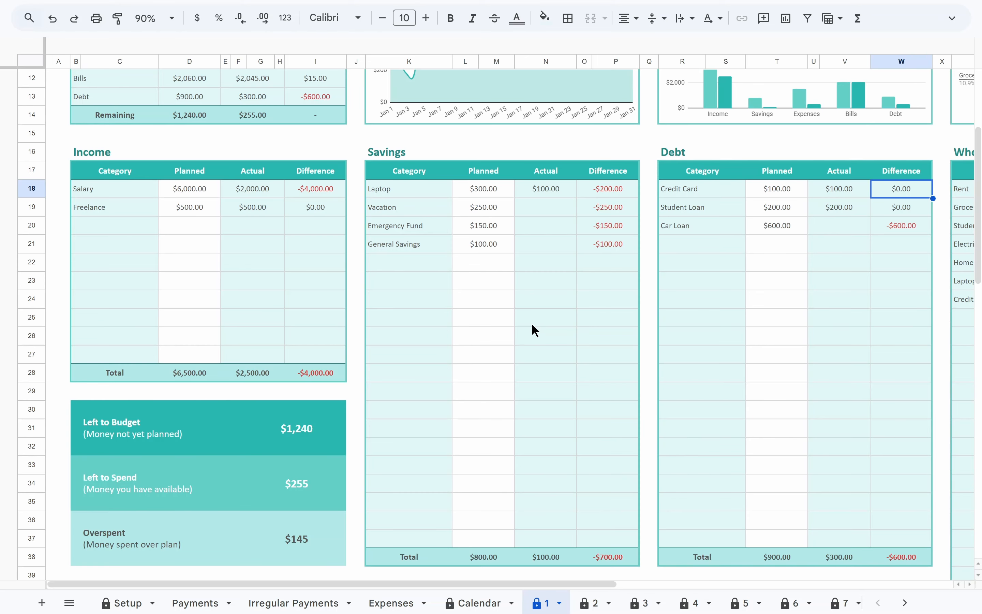
Examine the Difference values for Groceries, Electricity and Home Repairs in January's Expenses and Bills tables, and for General Savings in the Savings table
scroll(530, 419, "down", 6)
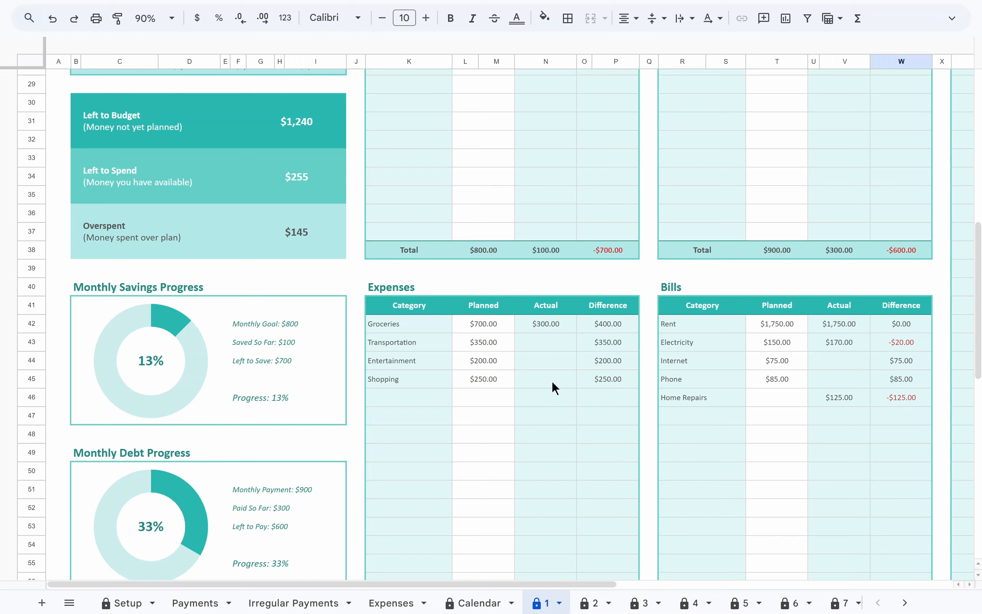
left_click(586, 327)
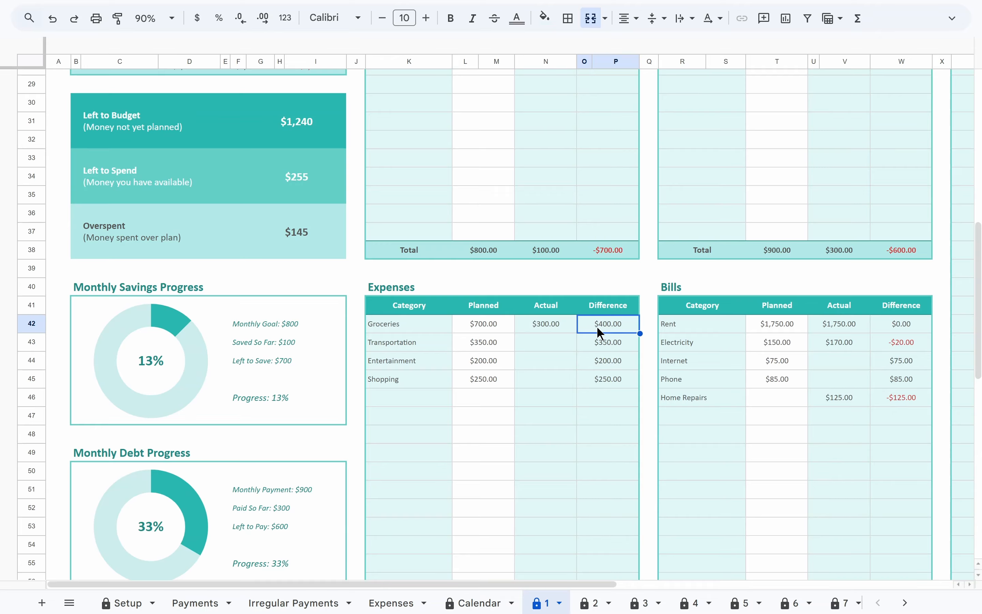
left_click(878, 347)
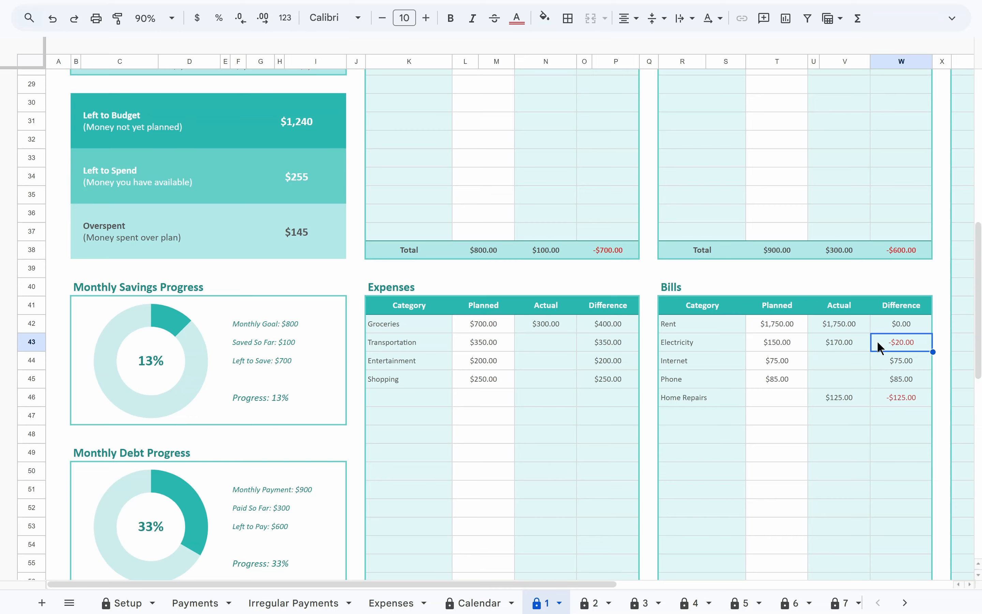
left_click(877, 398)
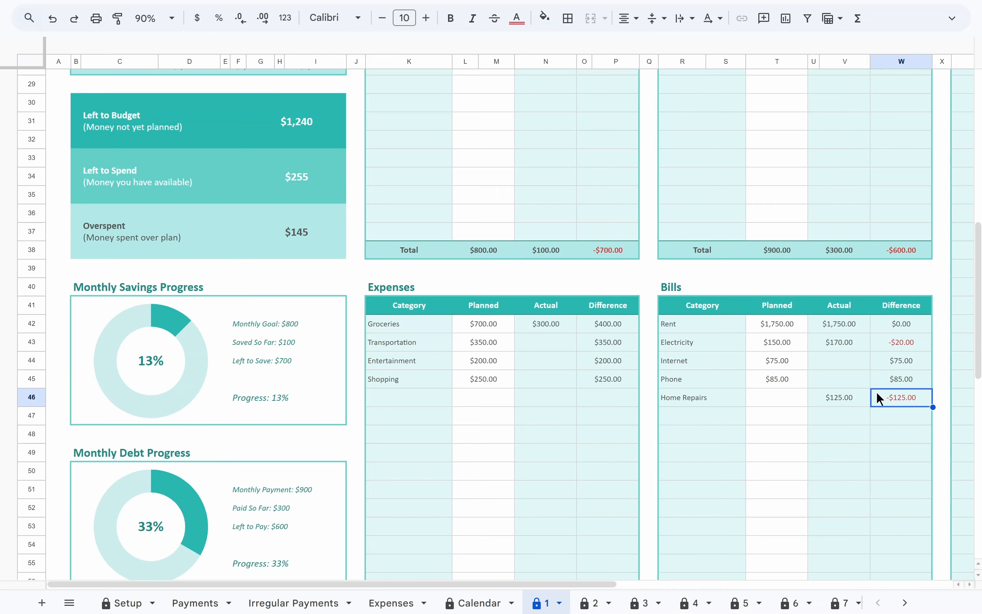
left_click(882, 344)
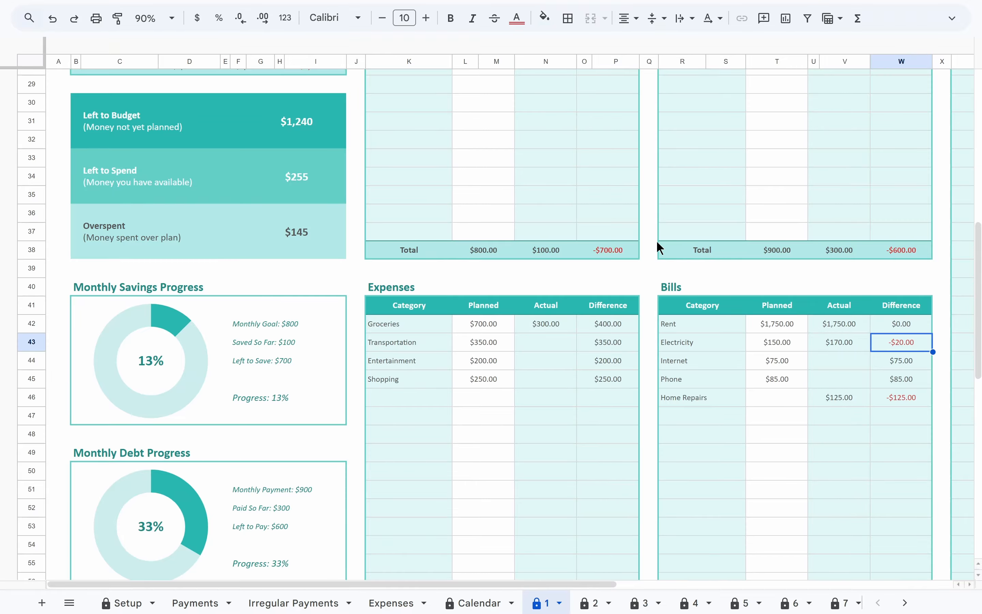
scroll(660, 247, "up", 5)
left_click(602, 183)
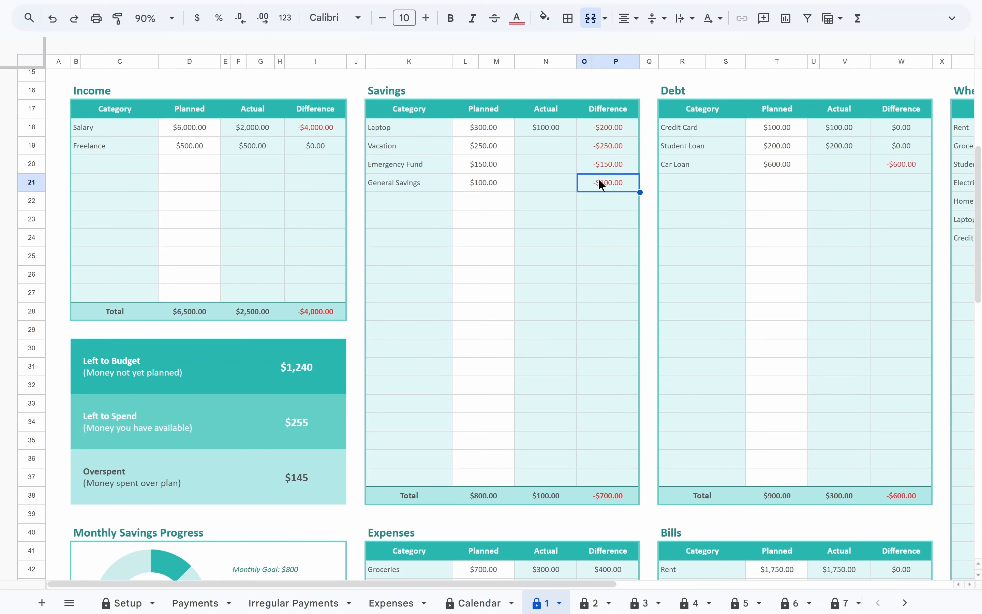
Review the Left to Budget amount in the summary block below January's Income table
scroll(418, 249, "down", 3)
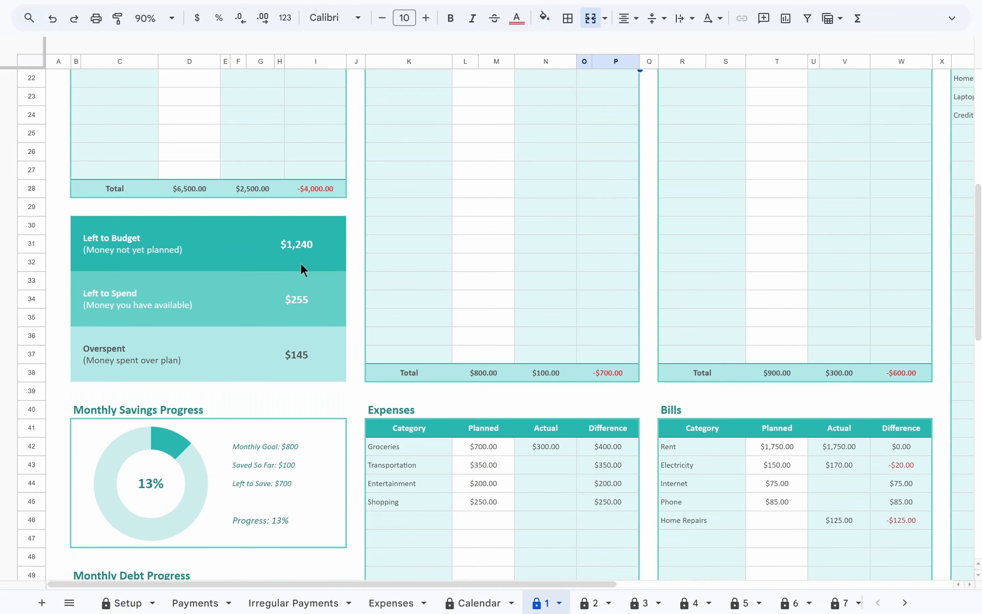
left_click(301, 263)
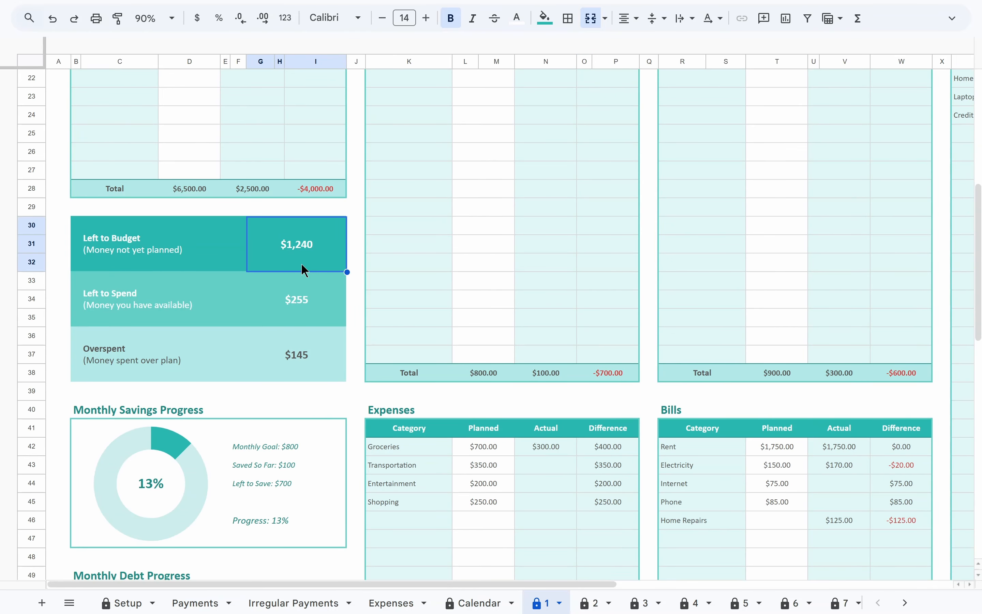
Review the Left to Spend and Overspent figures alongside the Electricity and Home Repairs bills on the January sheet
left_click(279, 304)
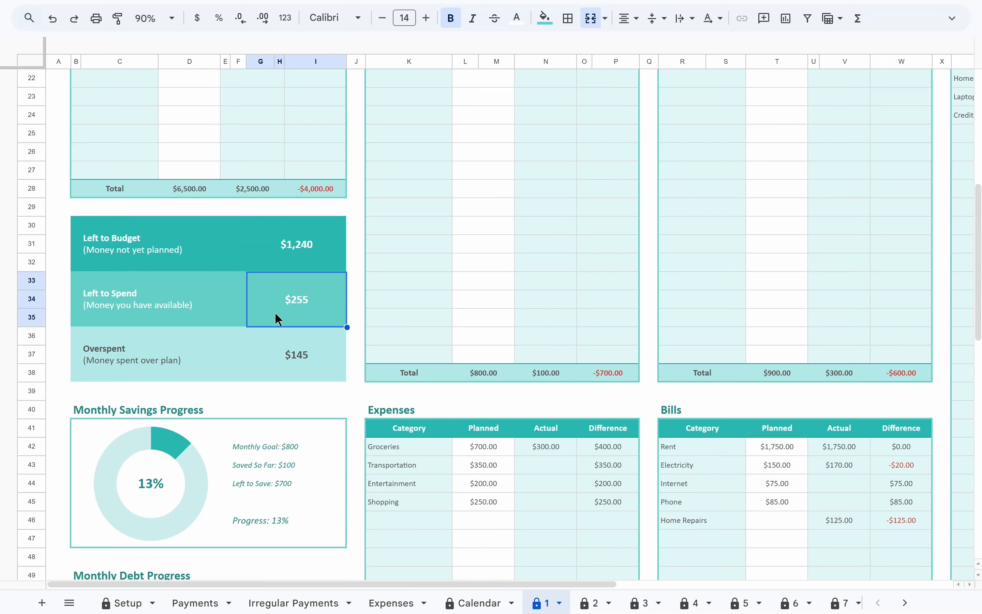
left_click(272, 360)
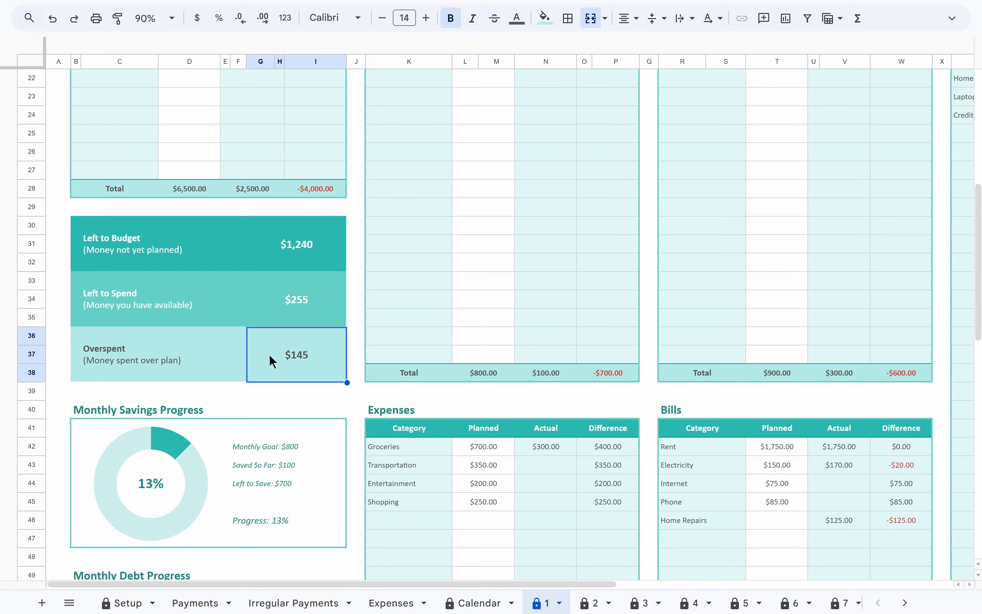
left_click(675, 465)
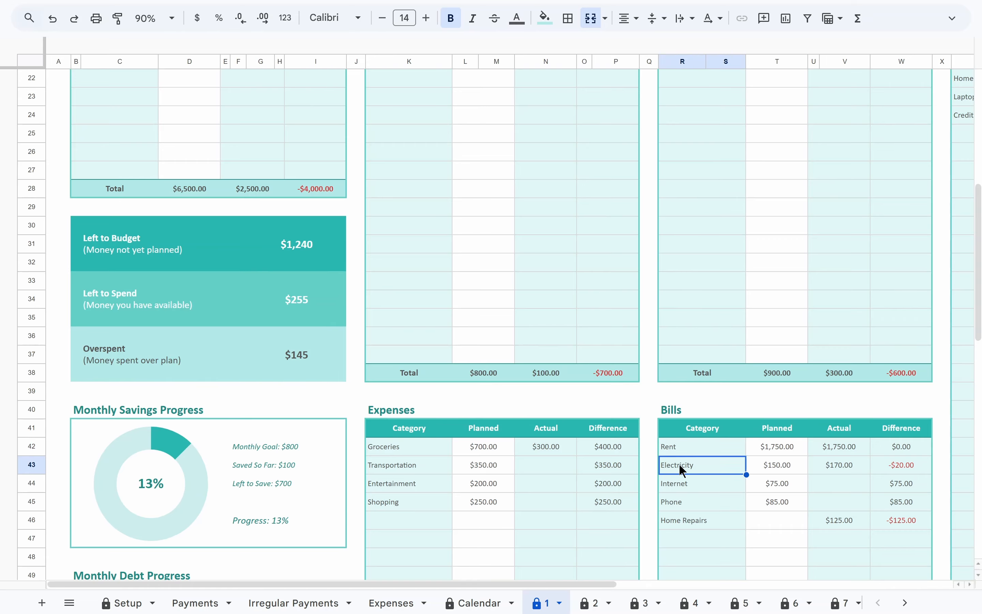
left_click(679, 522)
Examine the Monthly Savings Progress and Monthly Debt Progress charts on the January sheet
scroll(274, 393, "down", 5)
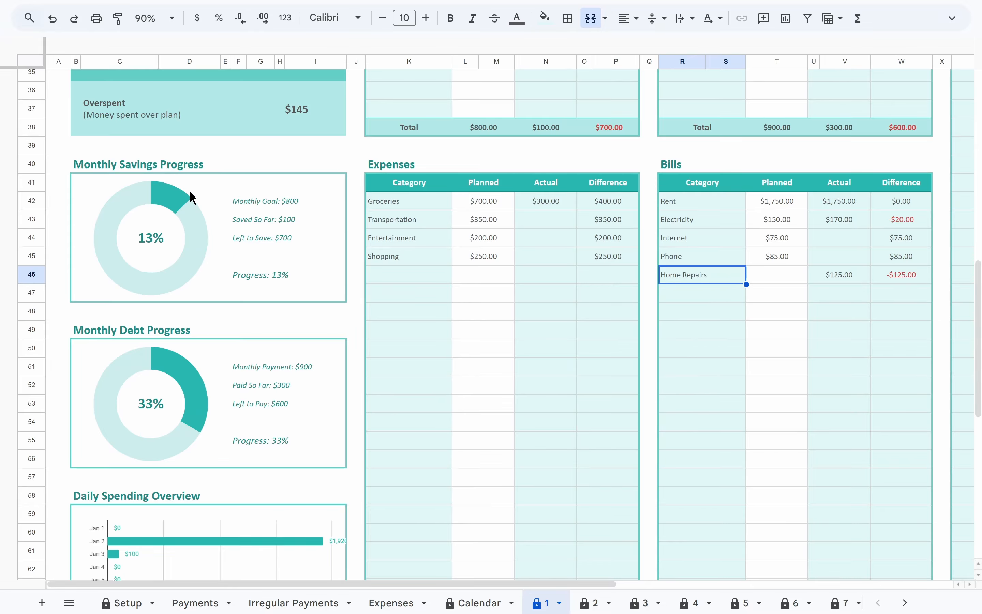
left_click(189, 166)
left_click(165, 328)
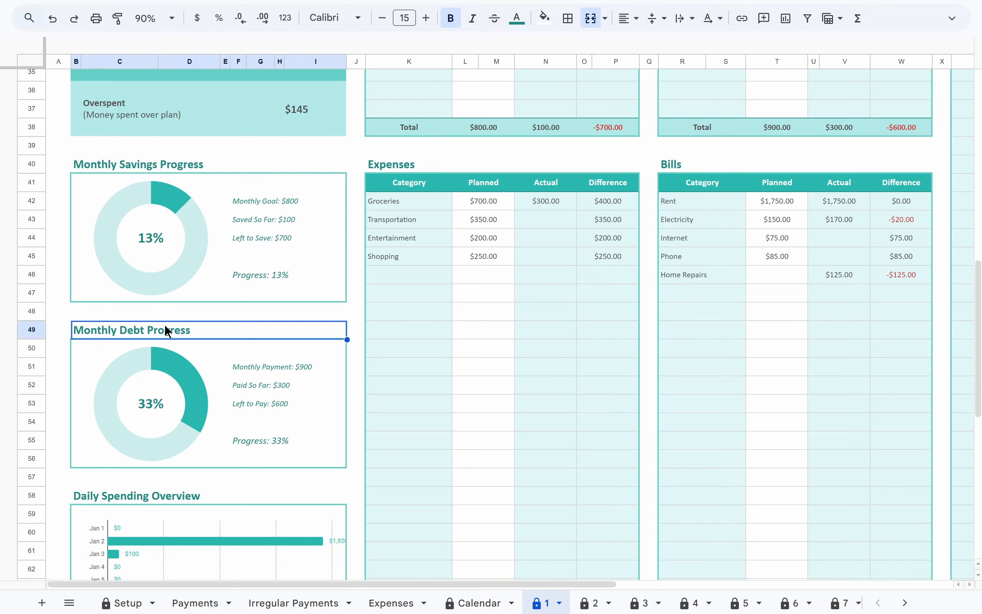
left_click(164, 196)
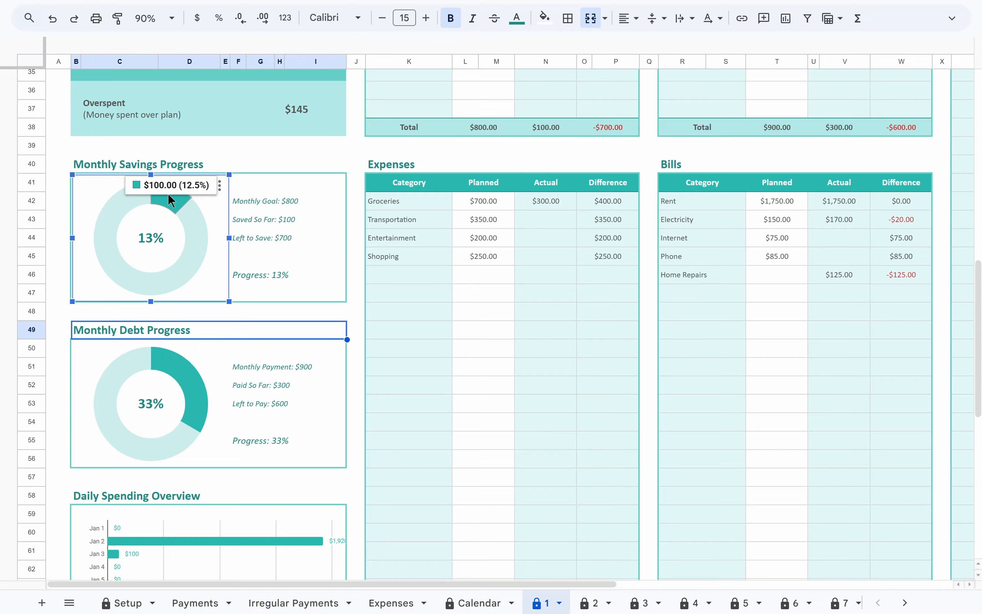
left_click(182, 382)
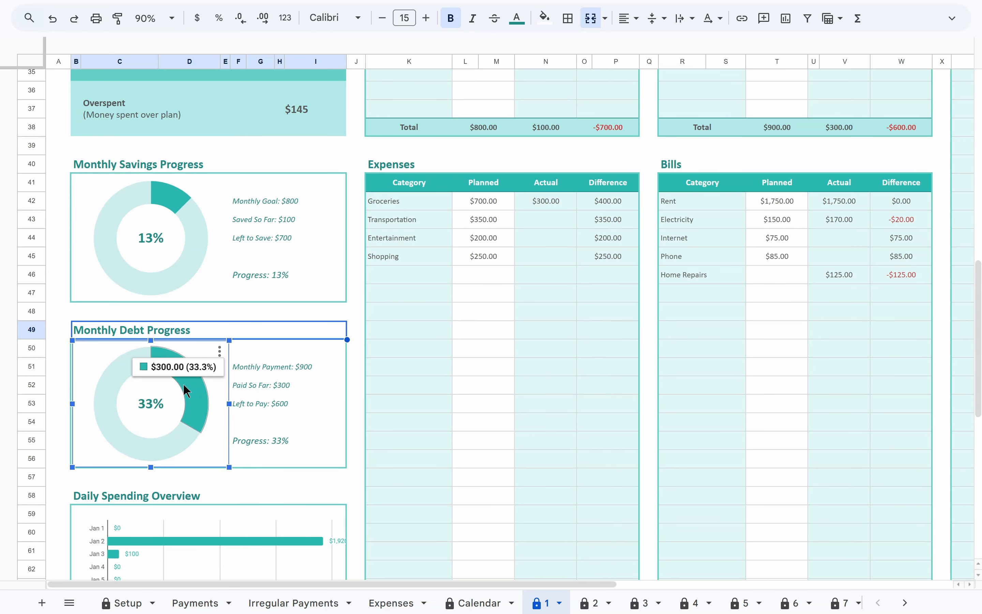
Inspect the Daily Spending Overview chart and read the amount of the Jan 2 bar
scroll(183, 385, "down", 7)
left_click(183, 385)
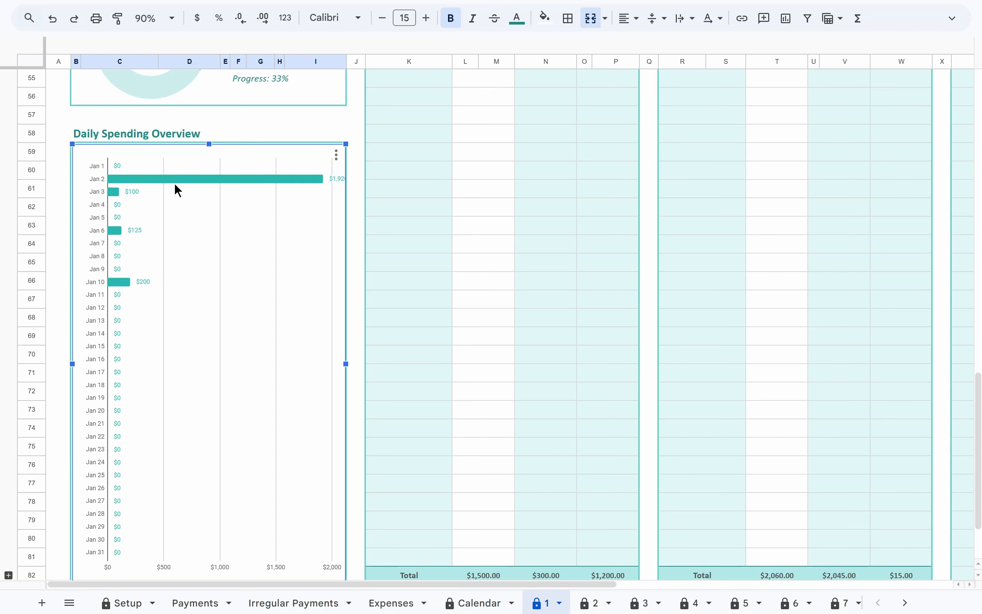
mouse_move(176, 181)
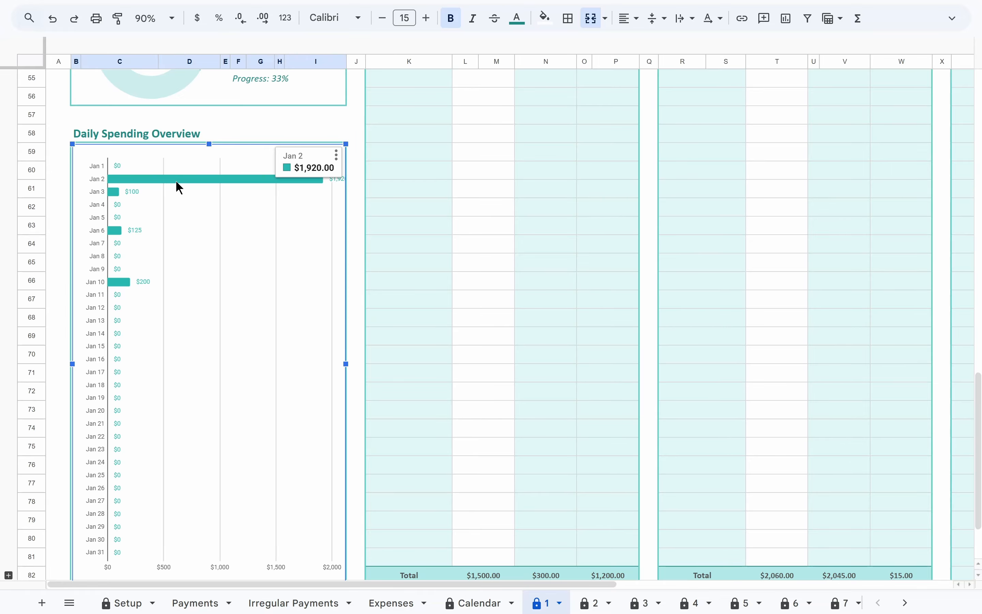
Check January's starting balance note and actual Remaining amount, and compare them with the starting balance note on the February sheet (2)
scroll(168, 118, "up", 15)
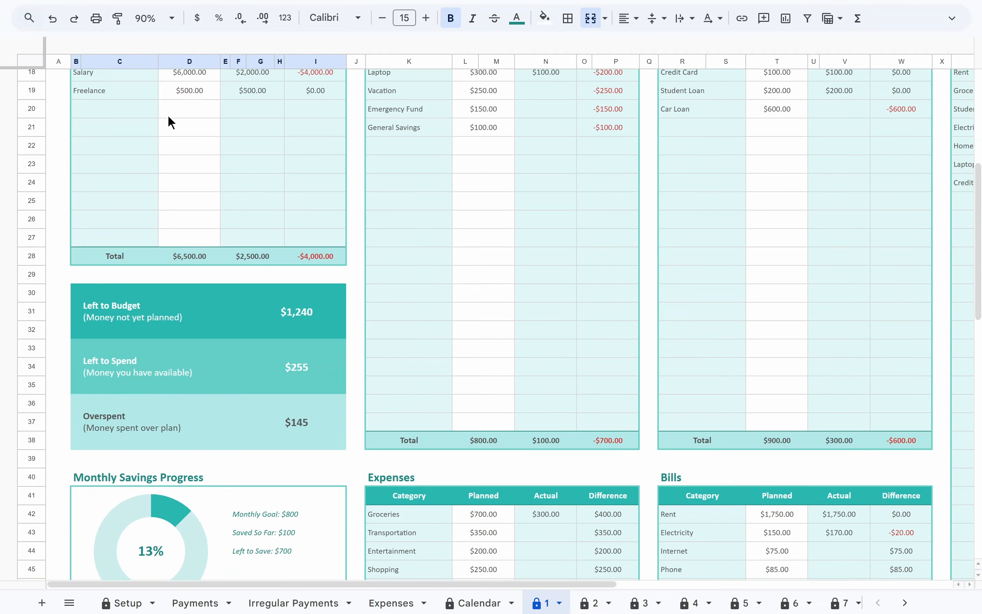
scroll(168, 122, "up", 8)
left_click(168, 118)
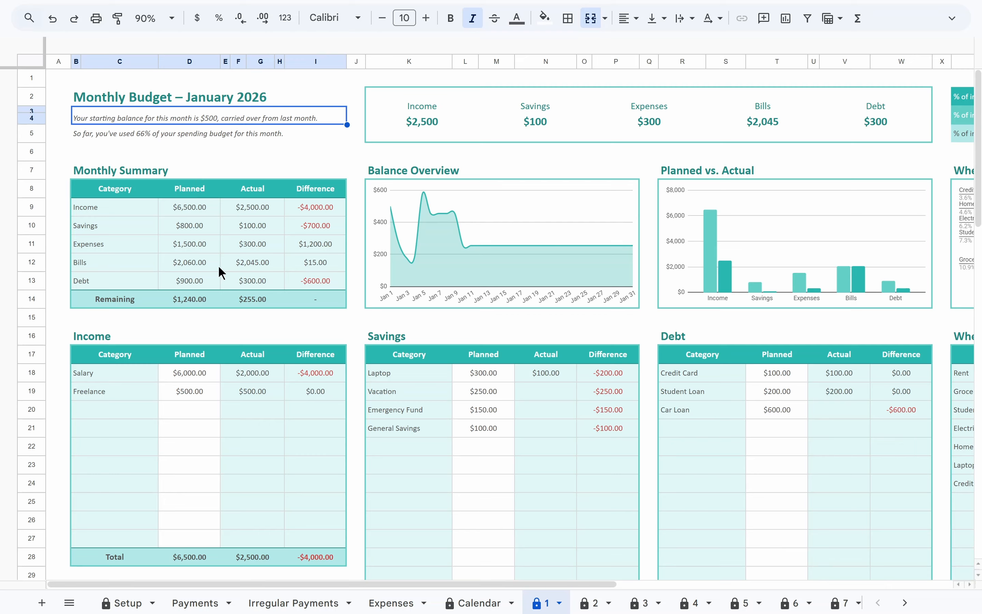
left_click(231, 300)
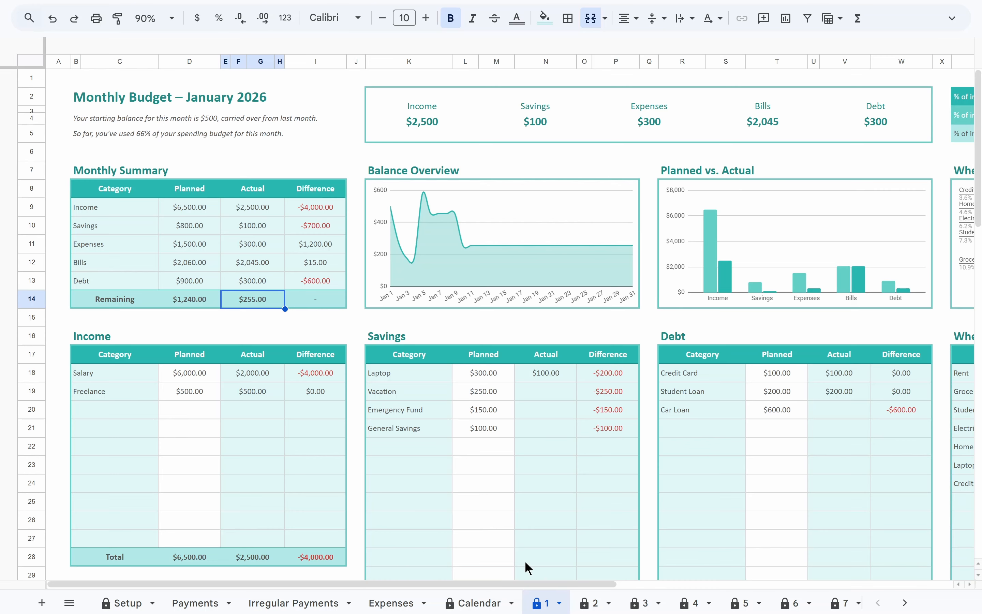
left_click(579, 601)
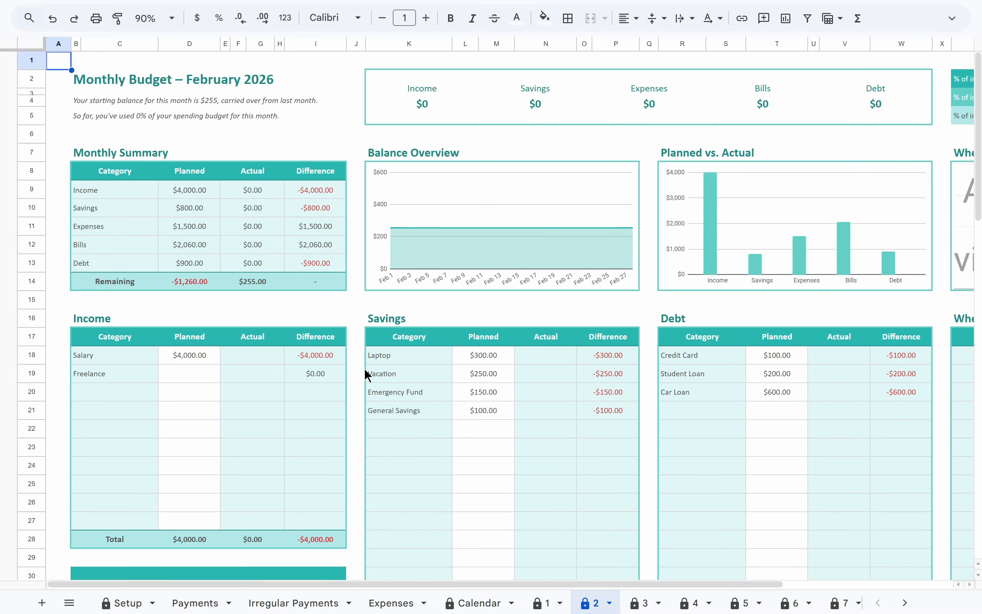
left_click(230, 105)
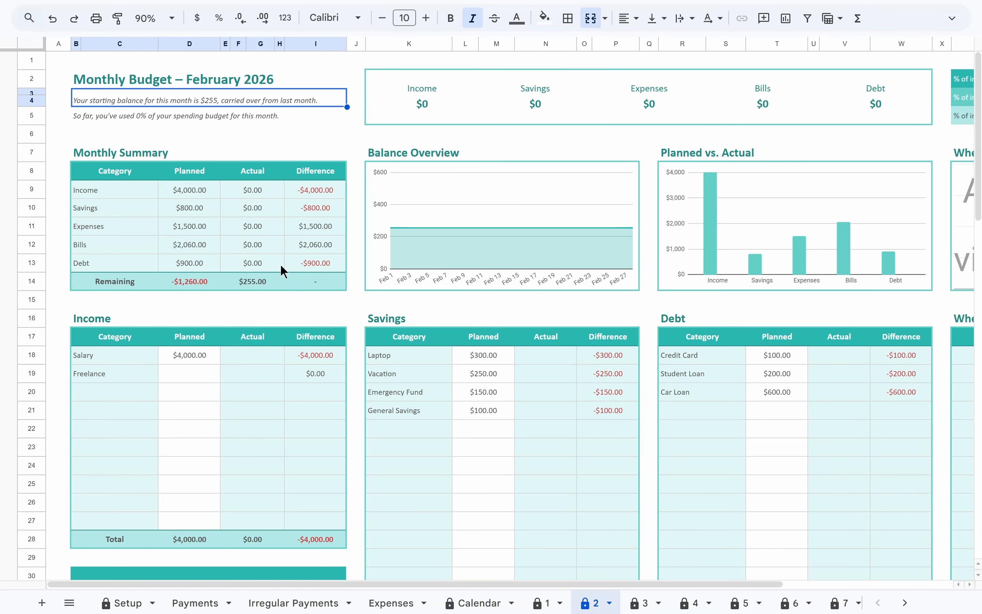
Return to the January sheet (1) and review the spending budget note and the Monthly Summary categories from Income to Debt
left_click(544, 604)
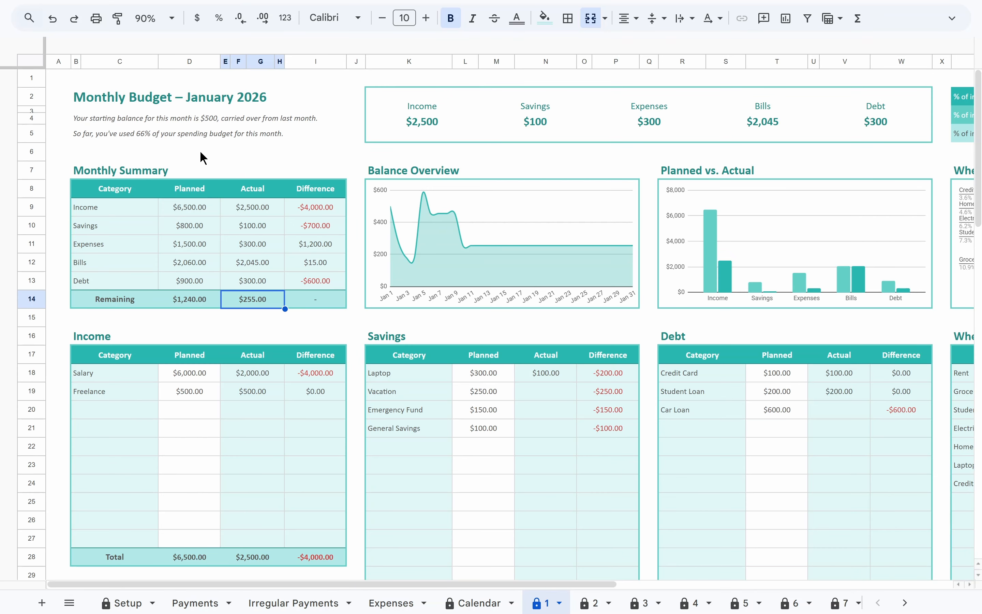
left_click(182, 138)
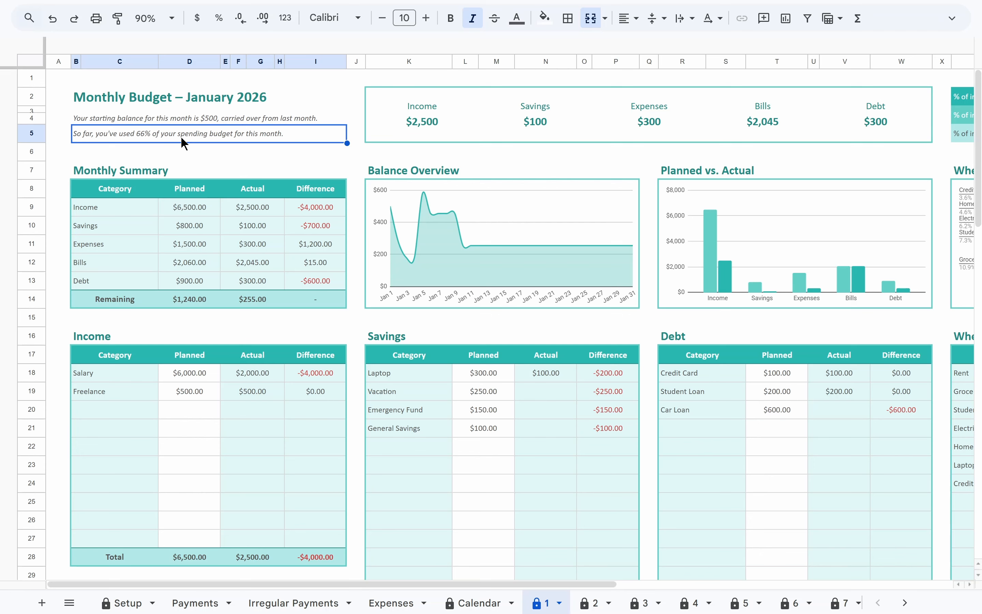
left_click(164, 172)
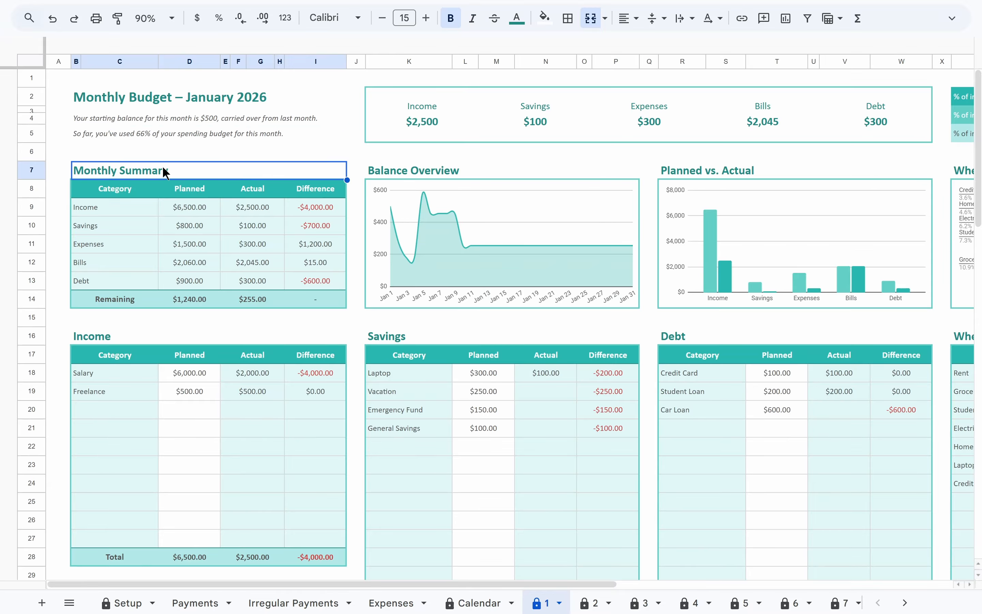
left_click(131, 205)
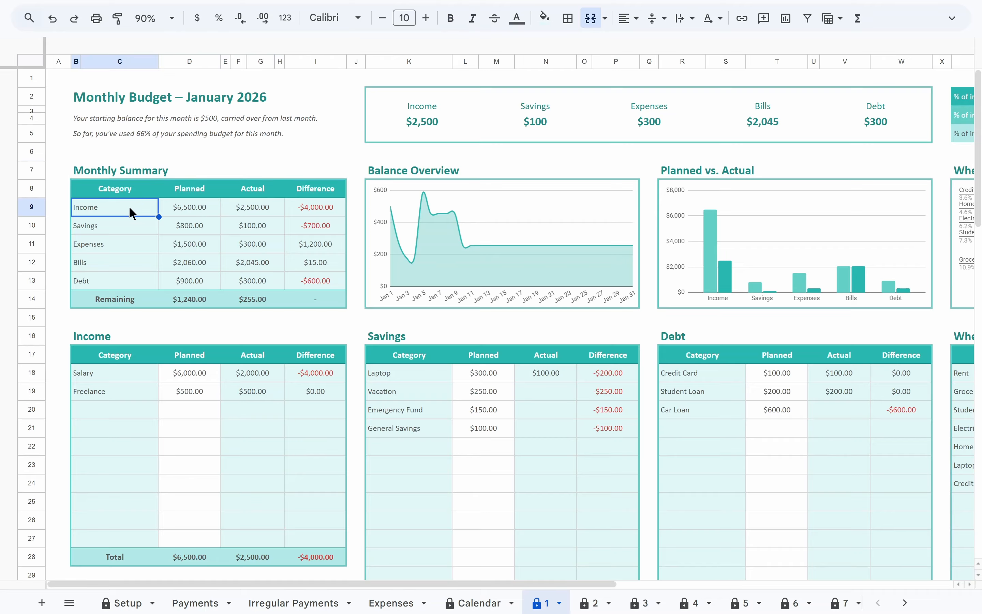
left_click(126, 230)
left_click(123, 241)
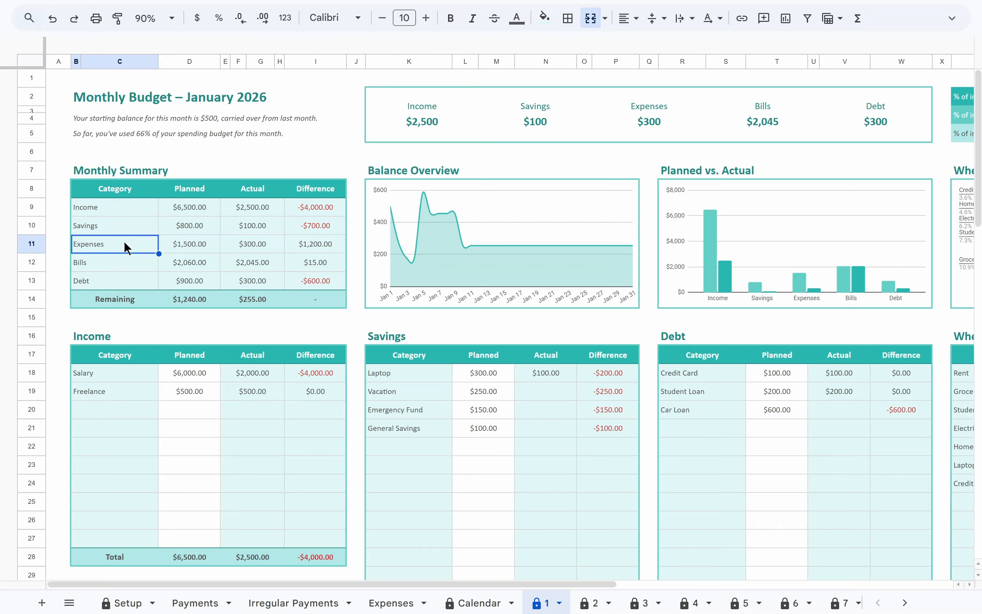
left_click(124, 260)
left_click(124, 282)
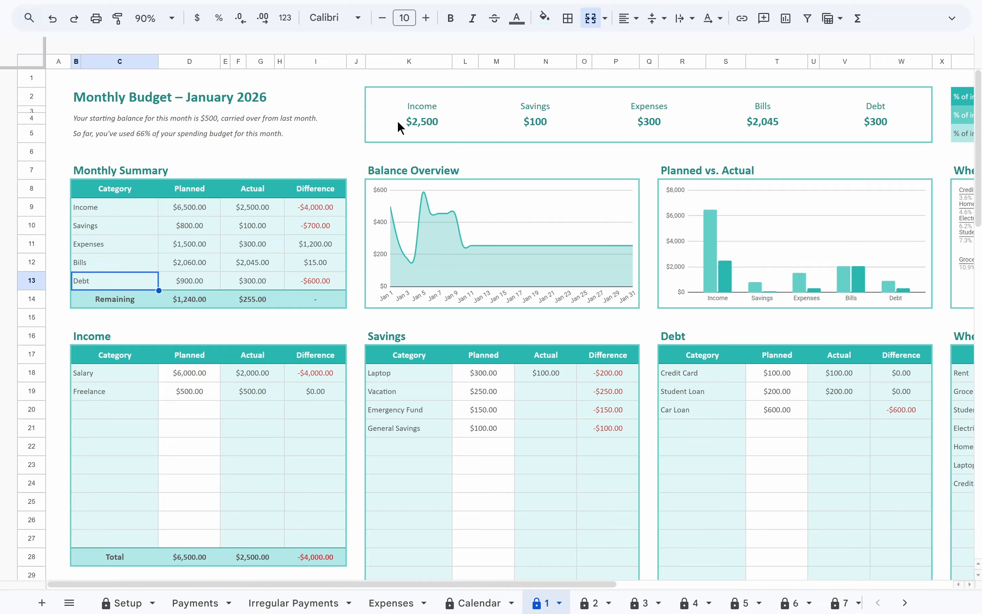
Review January's headline amounts from Income to Debt, along with the Balance Overview and Planned vs. Actual charts
left_click_drag(397, 121, 850, 123)
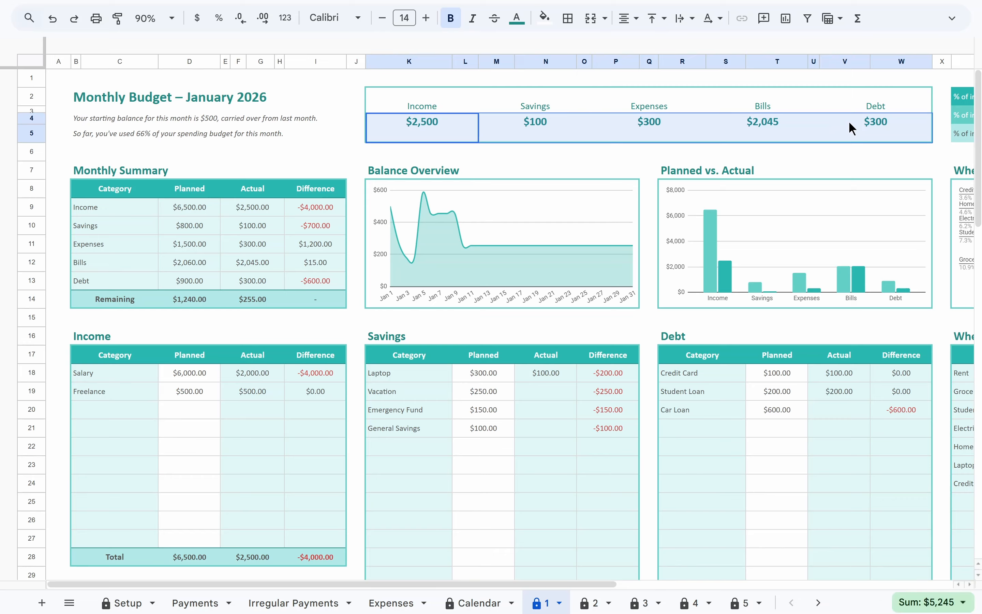
left_click(535, 172)
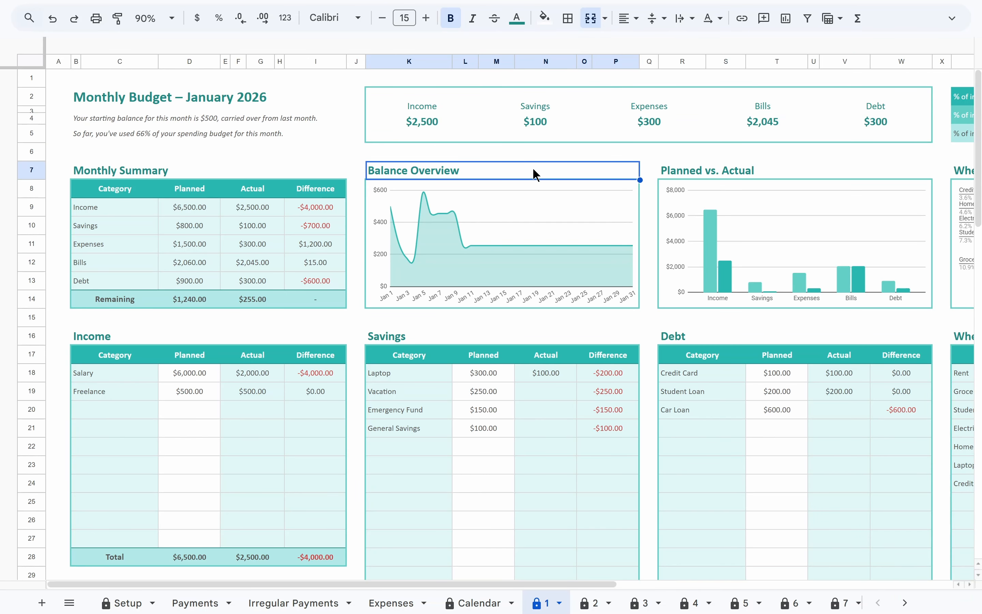
left_click(449, 194)
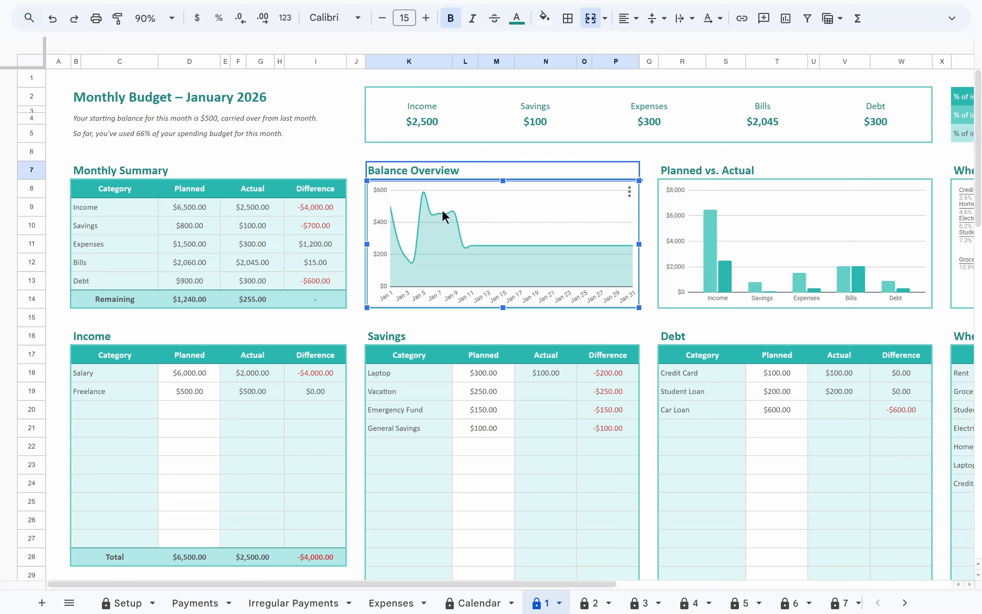
left_click(687, 237)
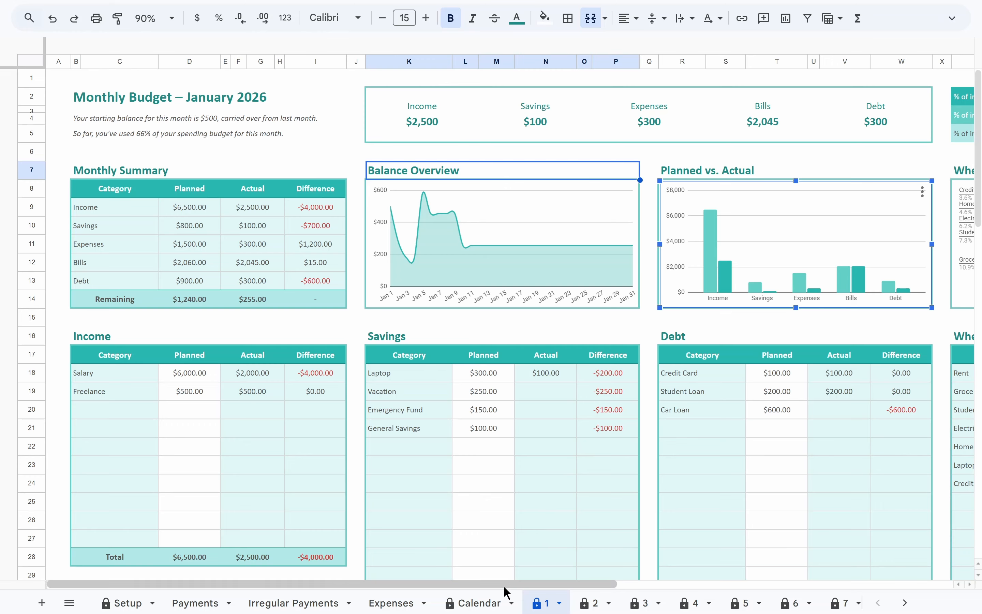
Examine the percentages of income saved, spent and paid toward debt, and the Rent slice in the Where My Money Went chart
left_click_drag(503, 585, 709, 580)
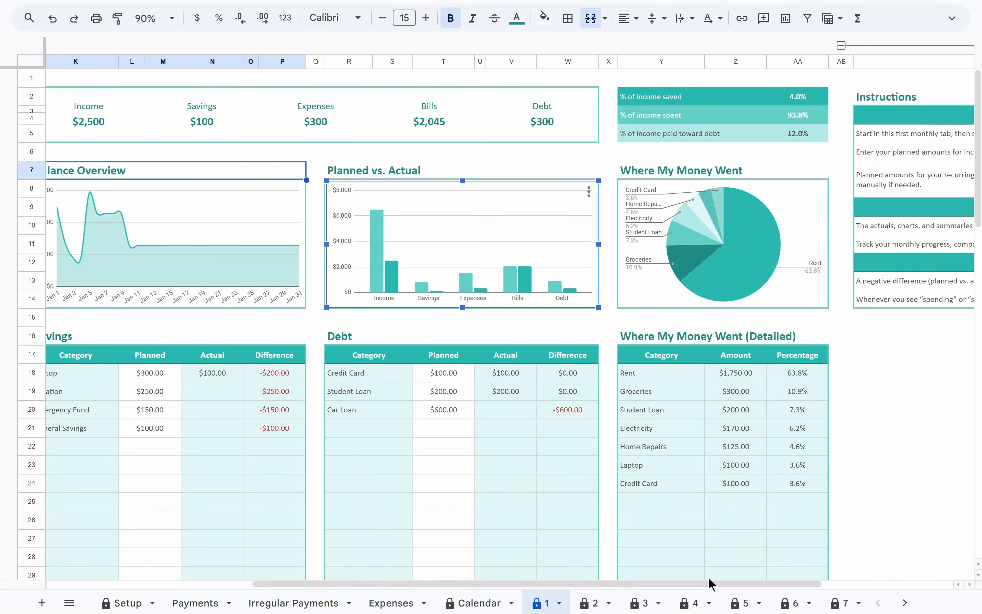
left_click(782, 101)
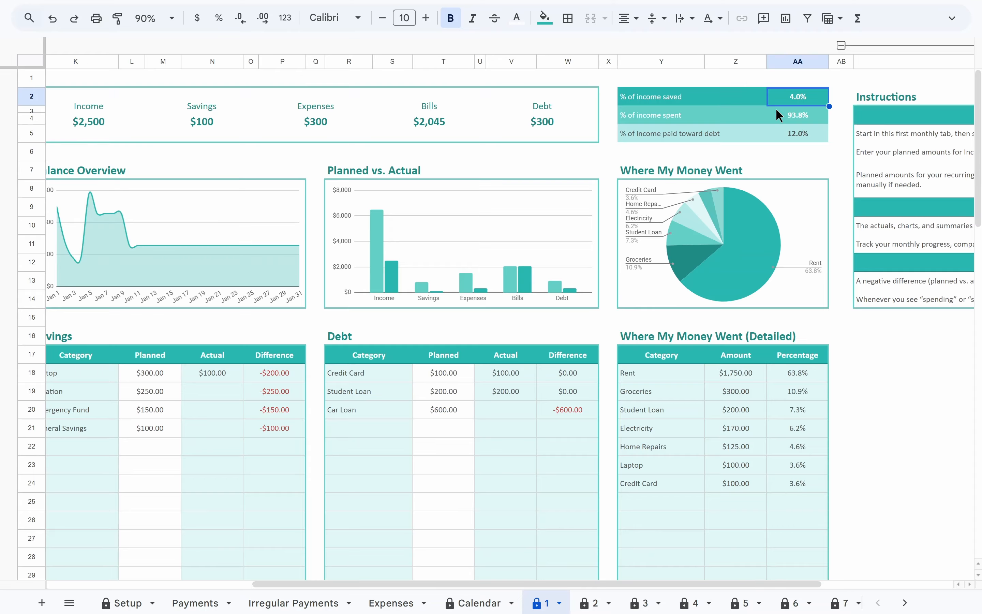
left_click(776, 110)
left_click(776, 134)
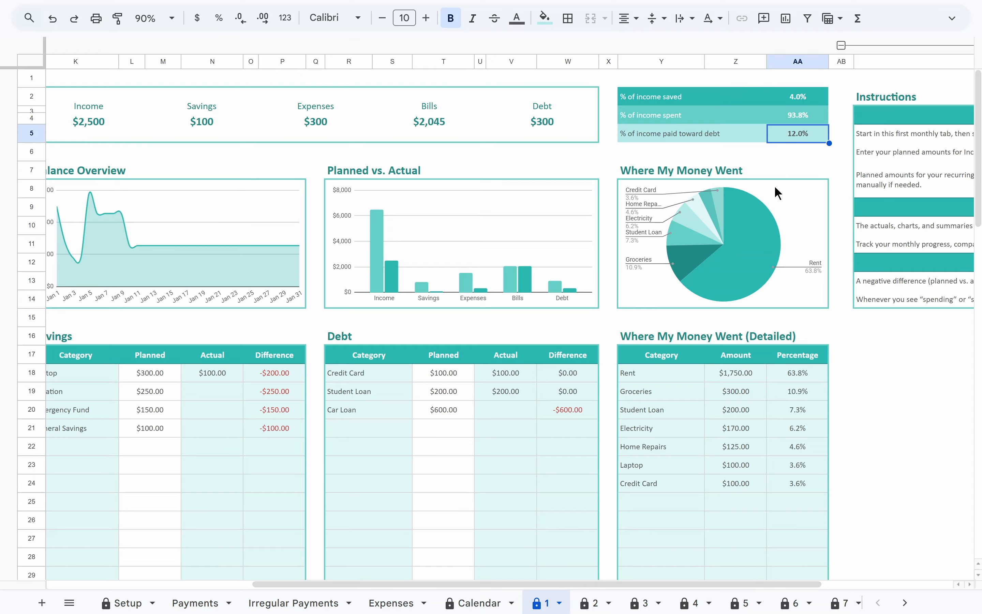
left_click(775, 194)
mouse_move(767, 216)
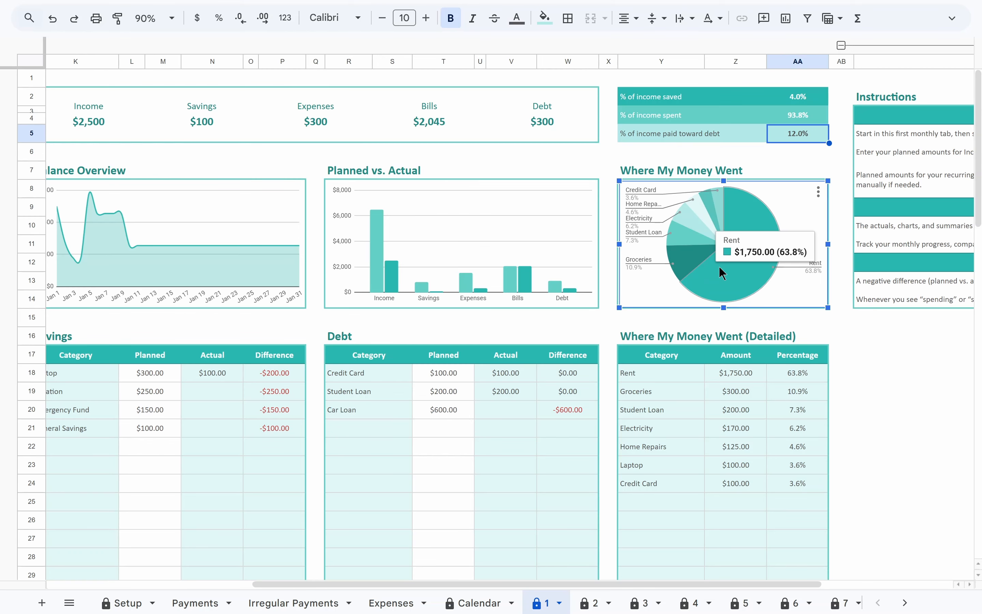
mouse_move(690, 255)
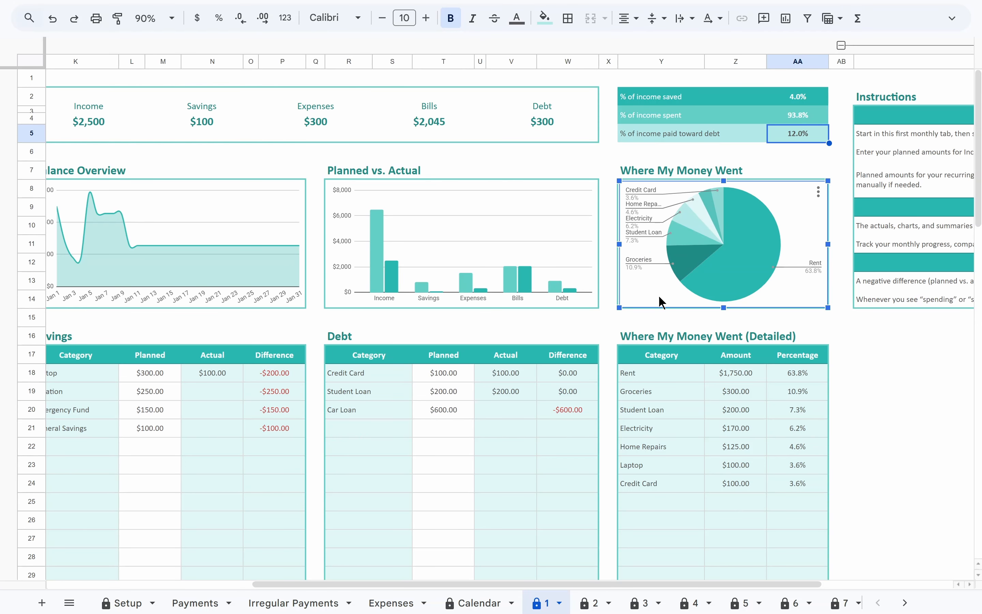
left_click_drag(570, 583, 259, 563)
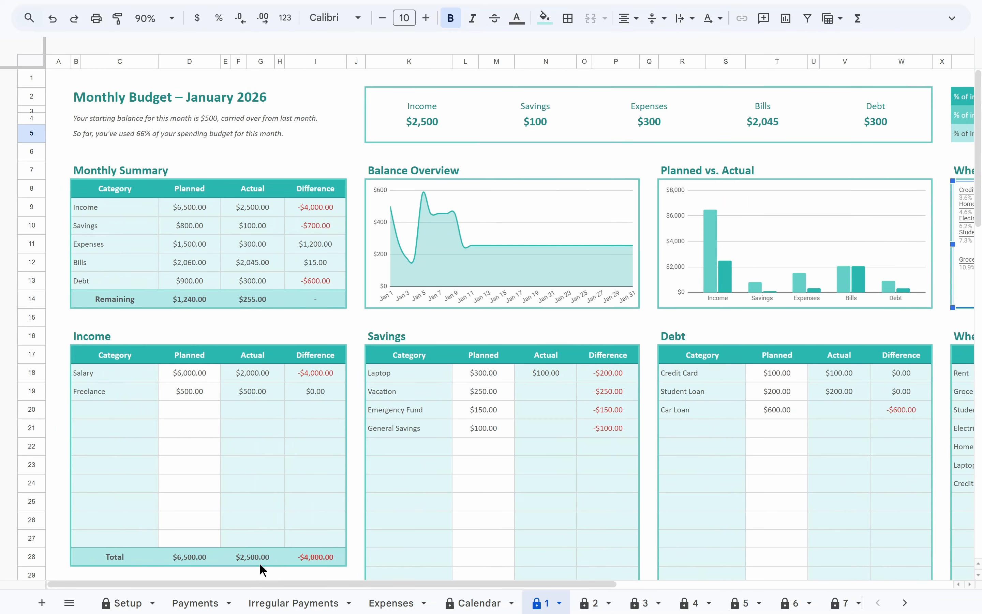
left_click(63, 78)
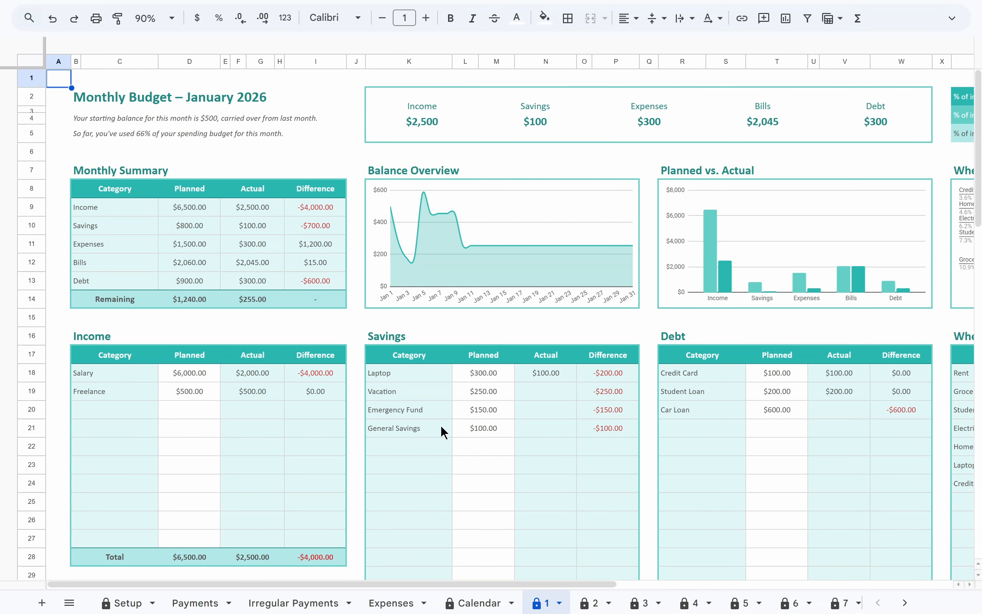
Look through the February budget sheet (2) and open the Calendar sheet
left_click(585, 602)
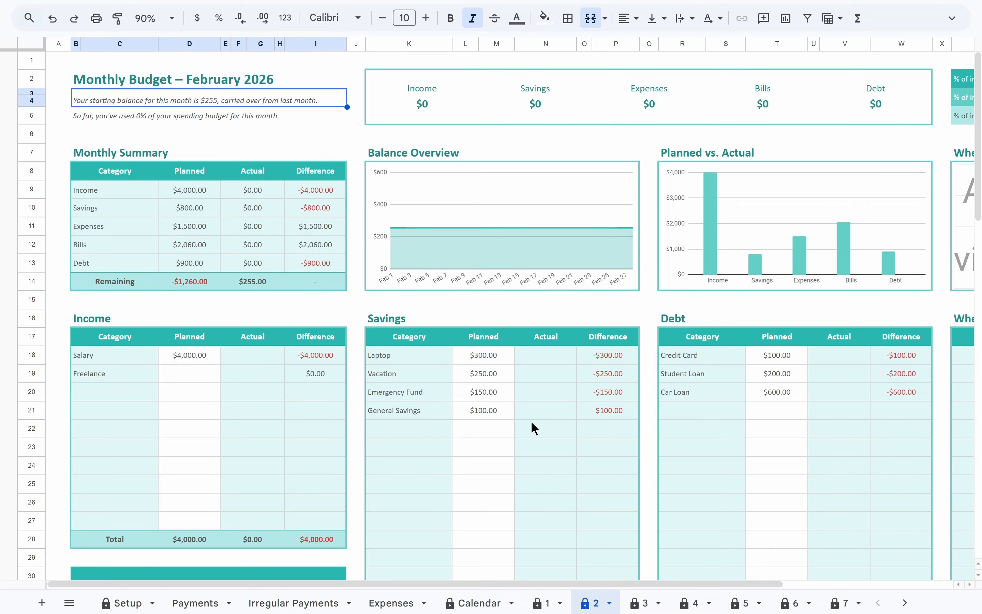
scroll(531, 420, "down", 6)
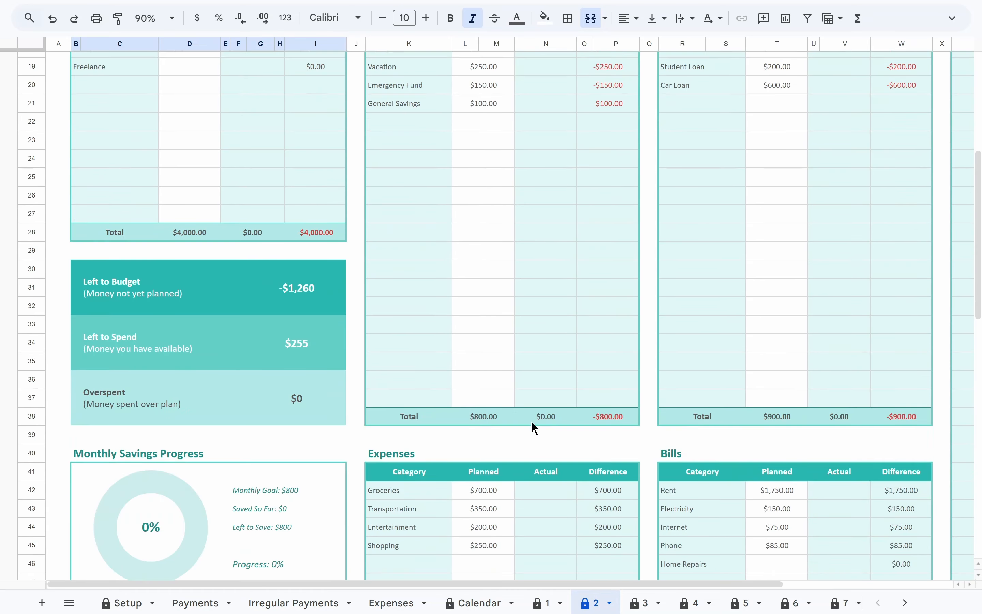
scroll(531, 420, "up", 6)
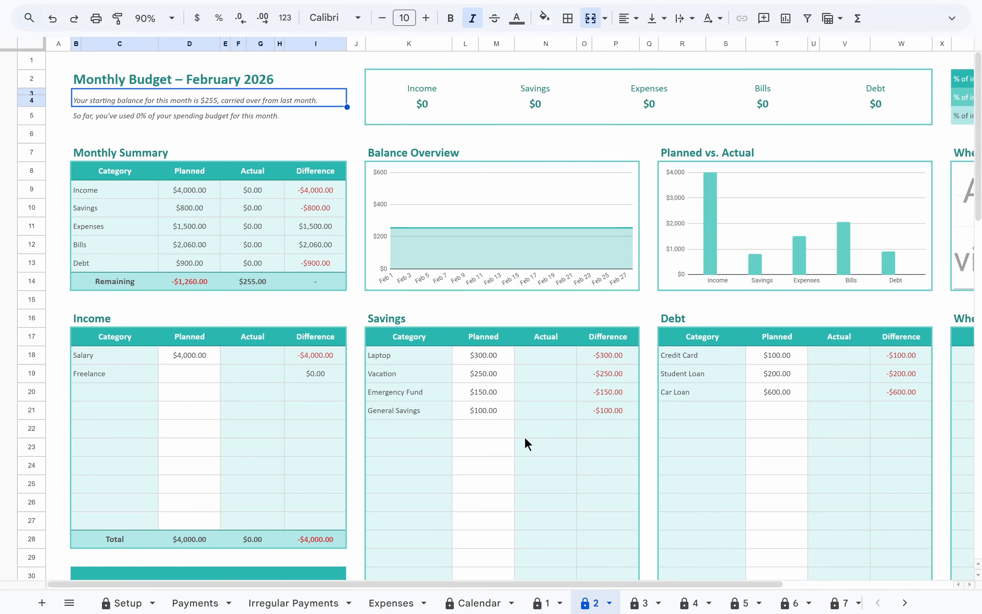
left_click(481, 599)
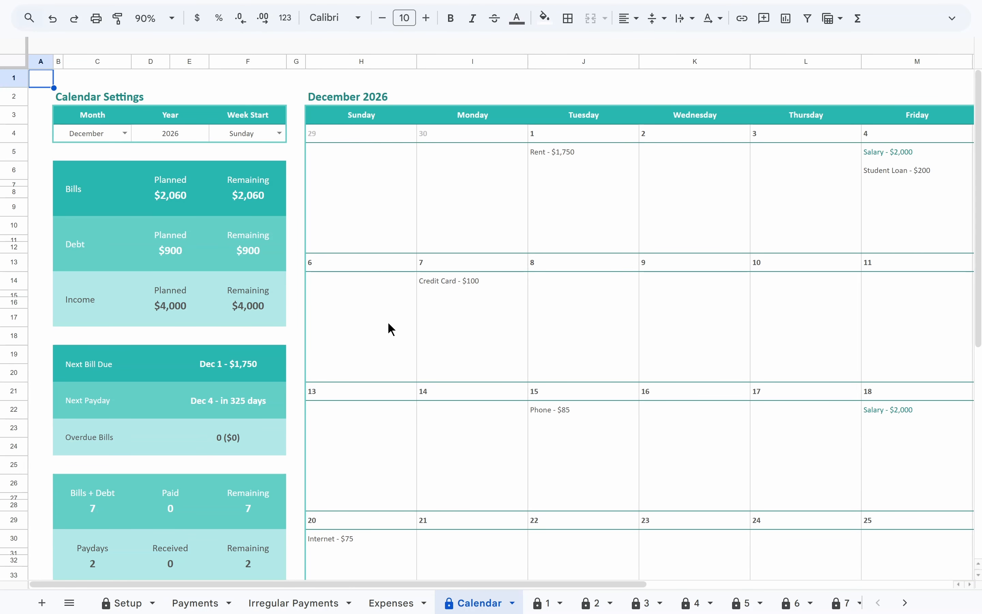
Set the calendar month to January in the Calendar Settings and check the year field
left_click(111, 138)
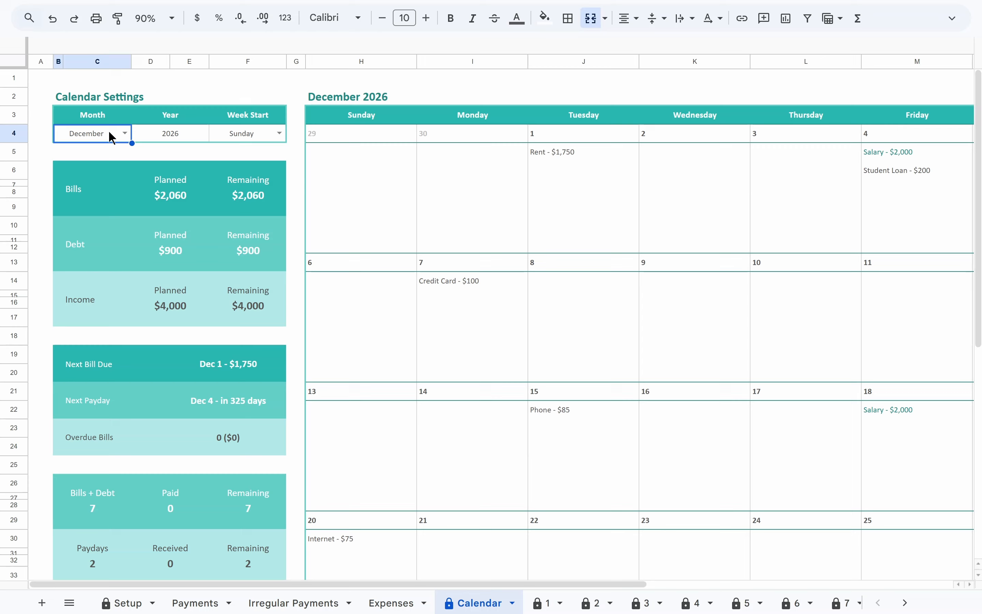
left_click(146, 140)
left_click(126, 132)
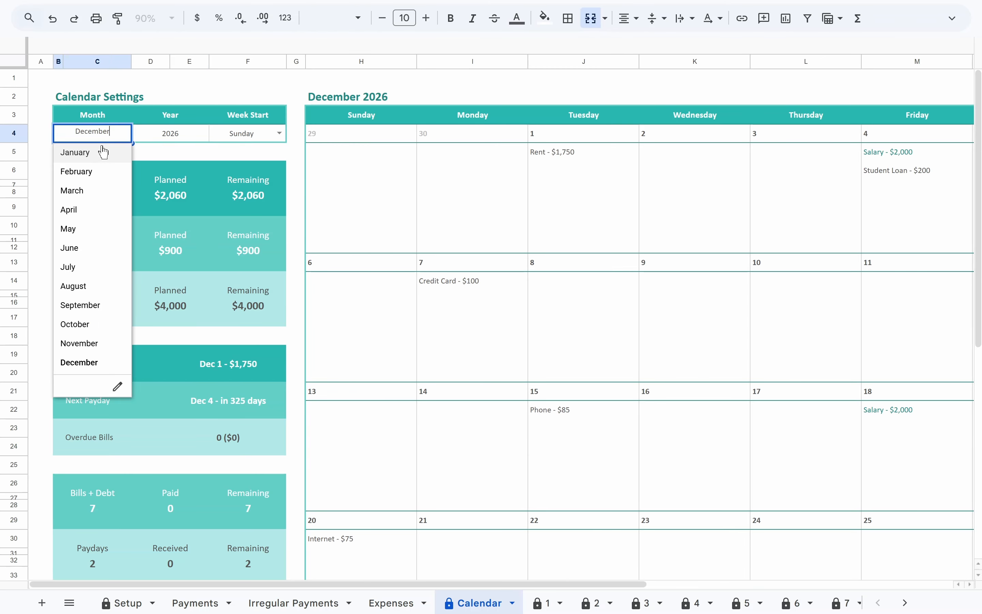
left_click(89, 154)
left_click(140, 134)
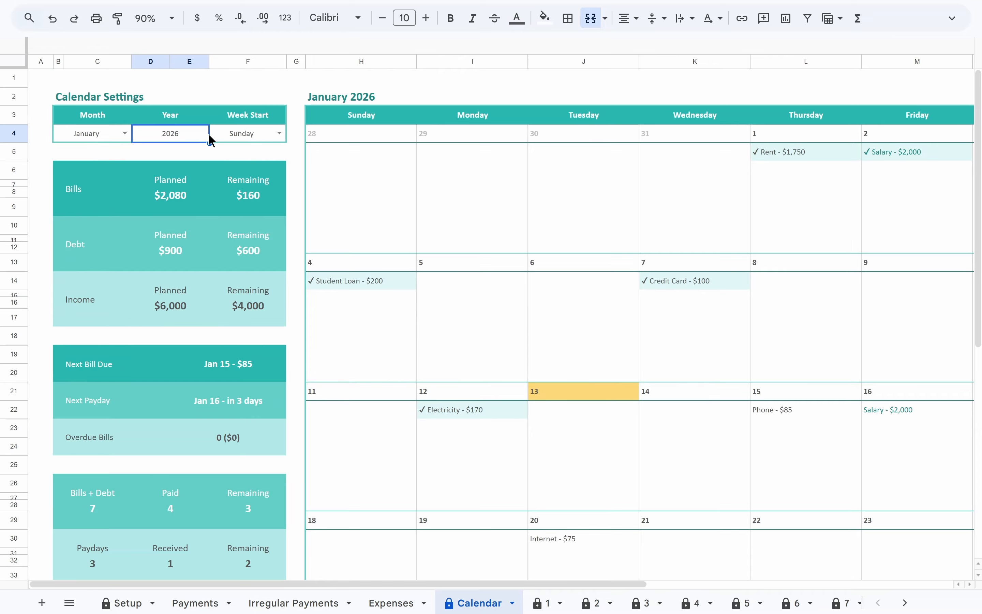
Switch the calendar's week start to Monday and back to Sunday
double_click(233, 140)
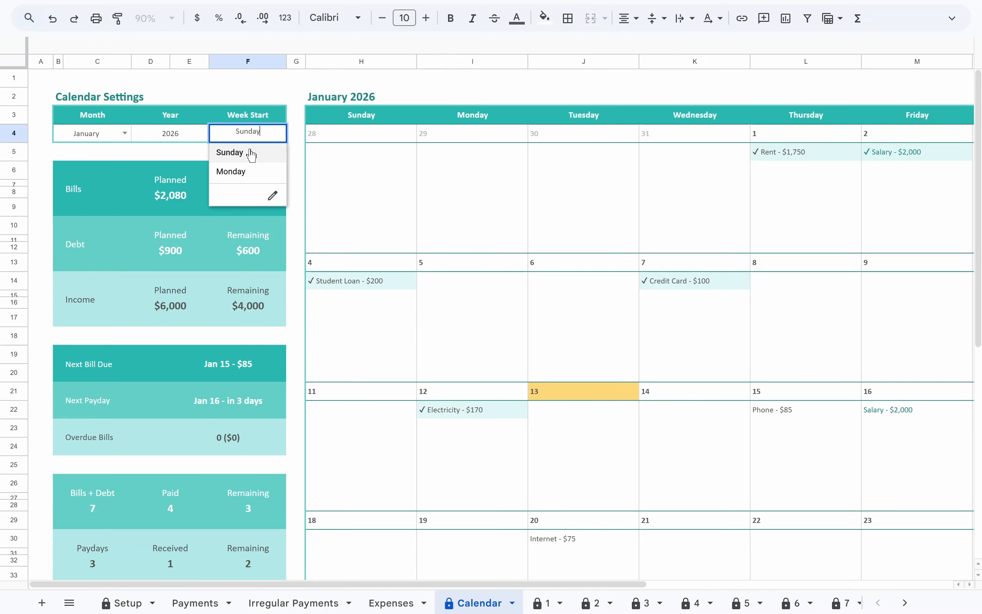
left_click(252, 170)
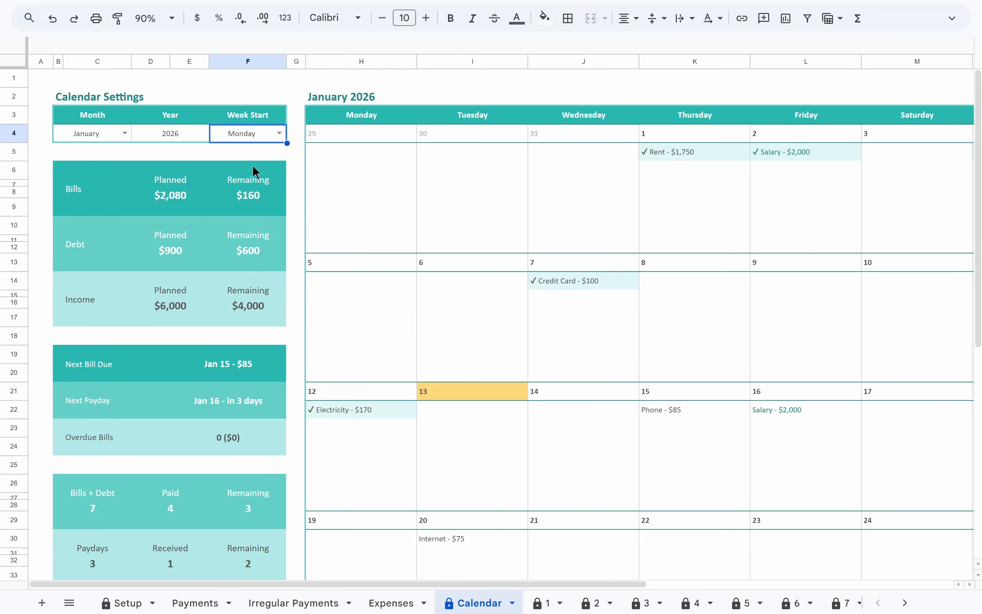
left_click(255, 142)
left_click(252, 151)
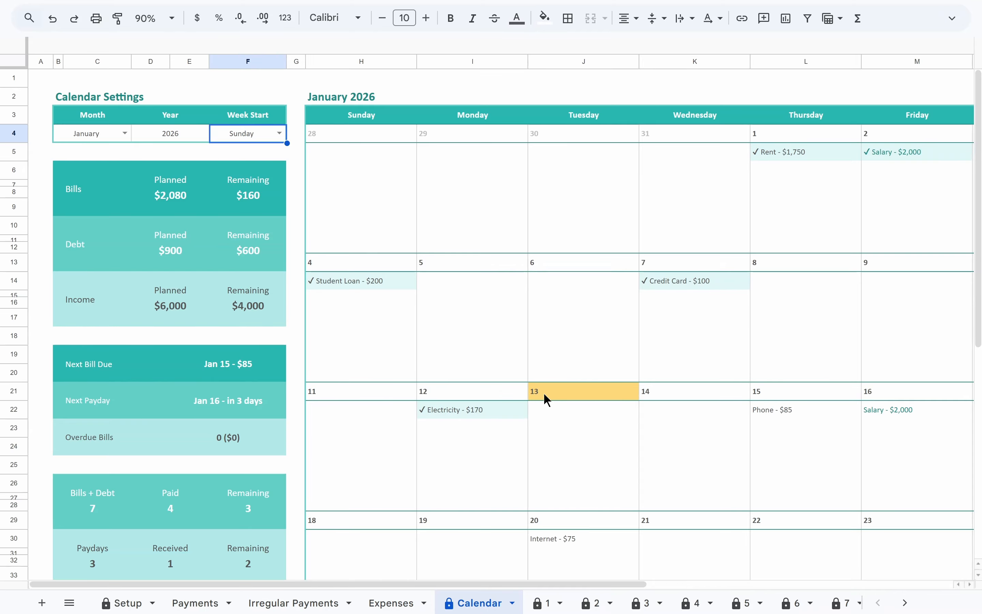
Check the highlighted current date and save the spreadsheet's time zone setting as (GMT-05:00) Eastern Time
left_click(546, 400)
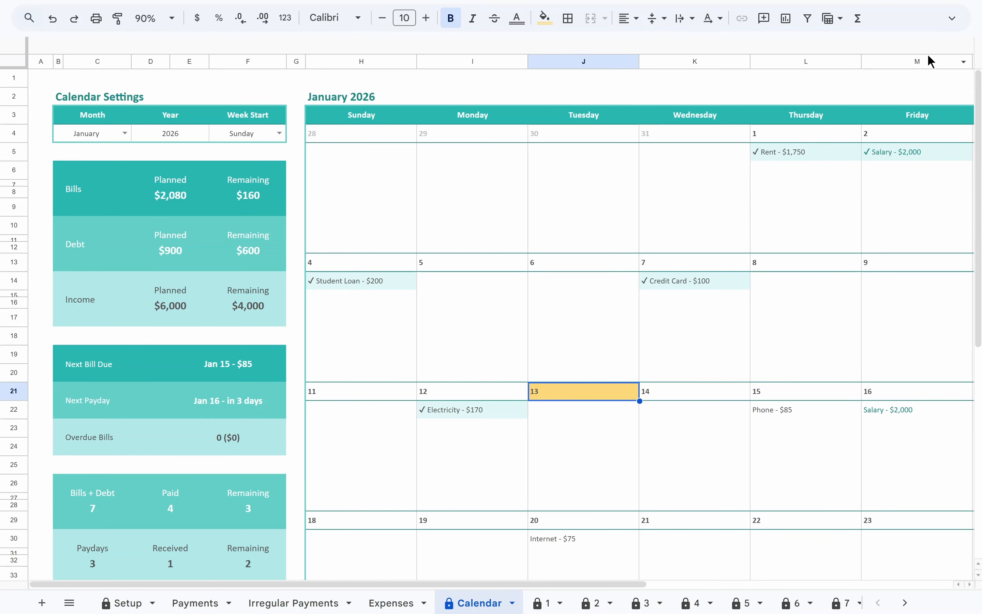
left_click(952, 21)
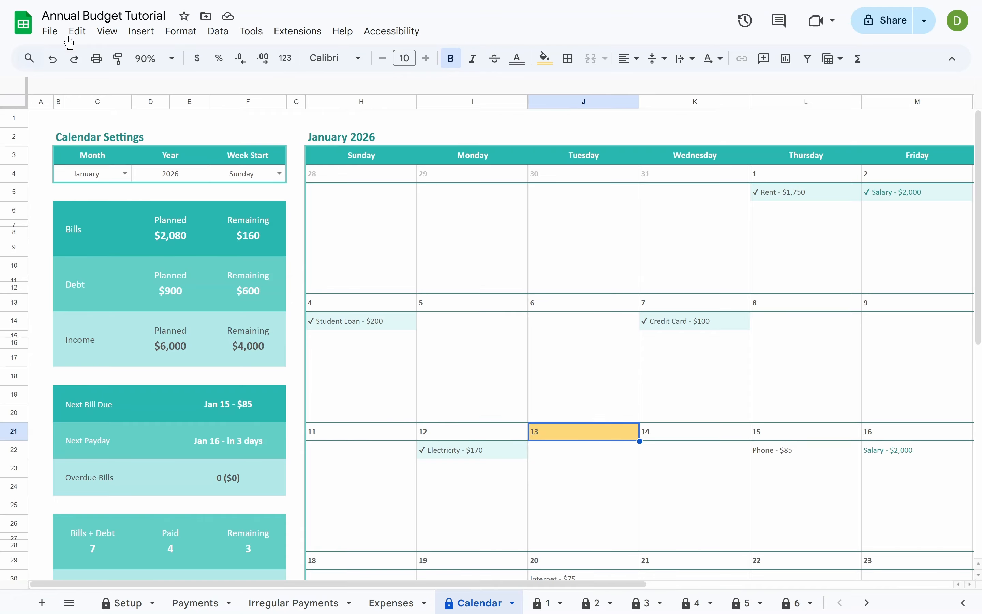
left_click(53, 32)
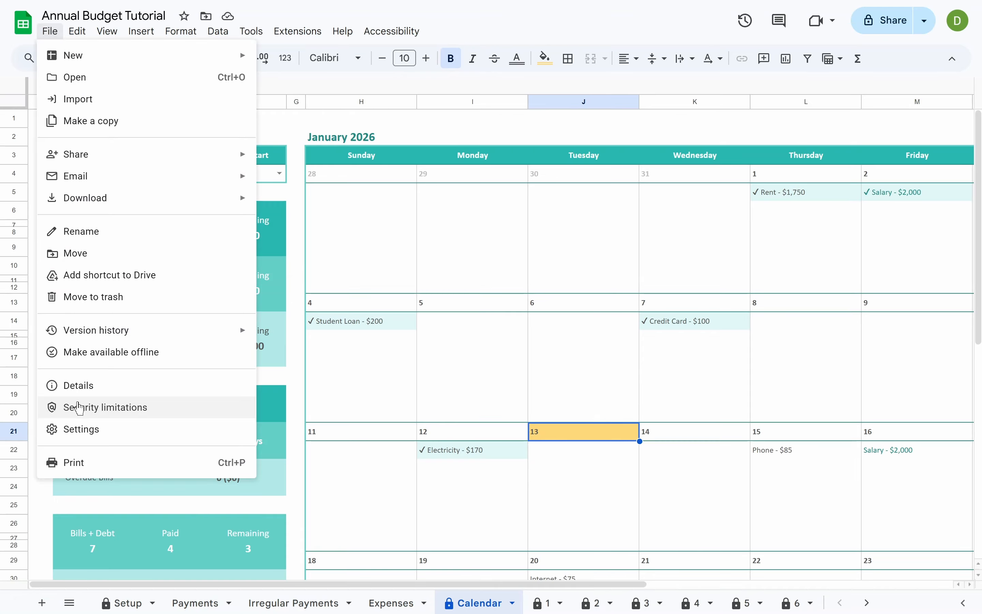
left_click(82, 434)
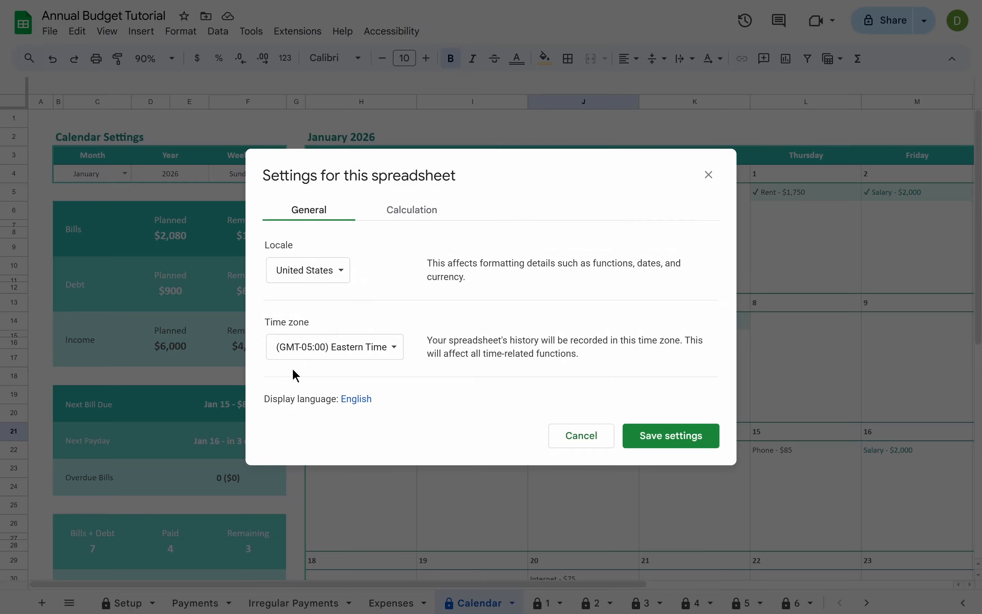
left_click(323, 351)
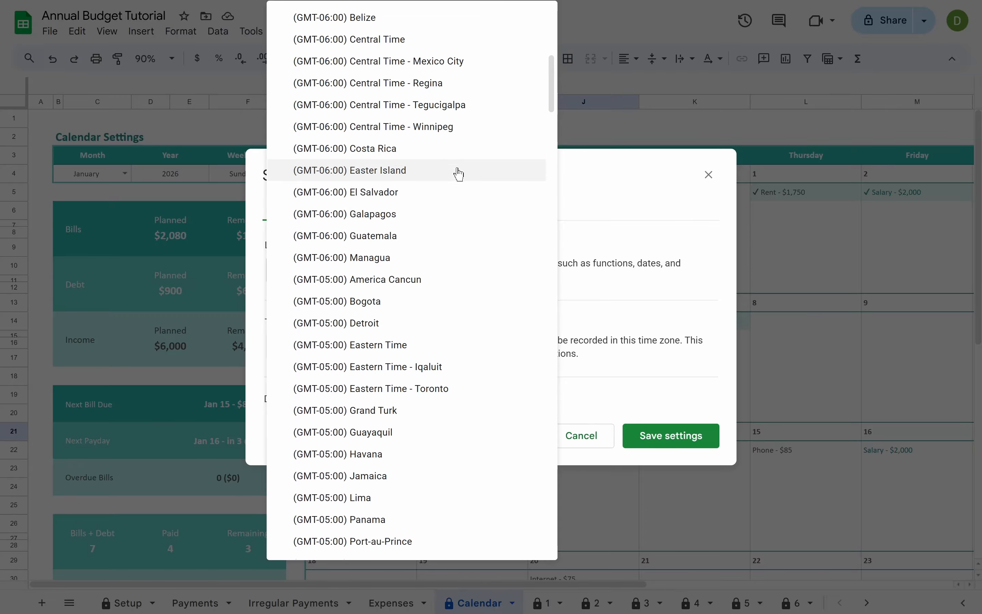
left_click(442, 345)
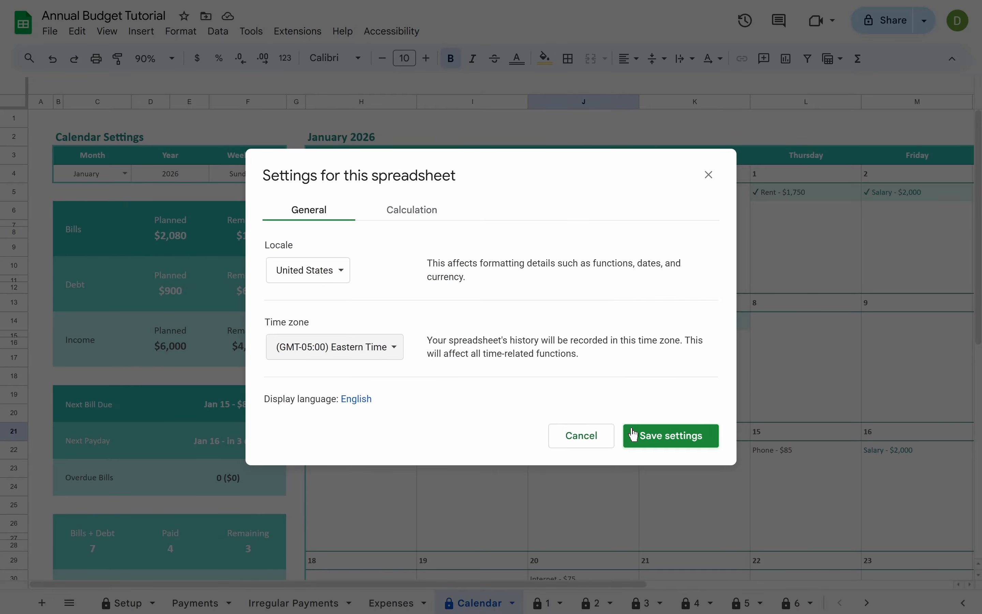
left_click(640, 438)
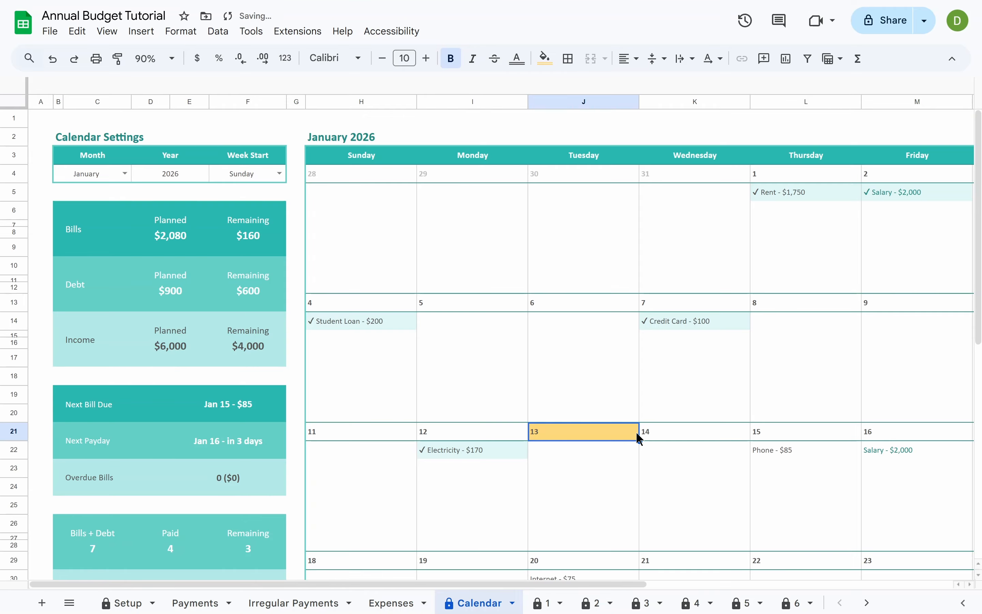
left_click(950, 61)
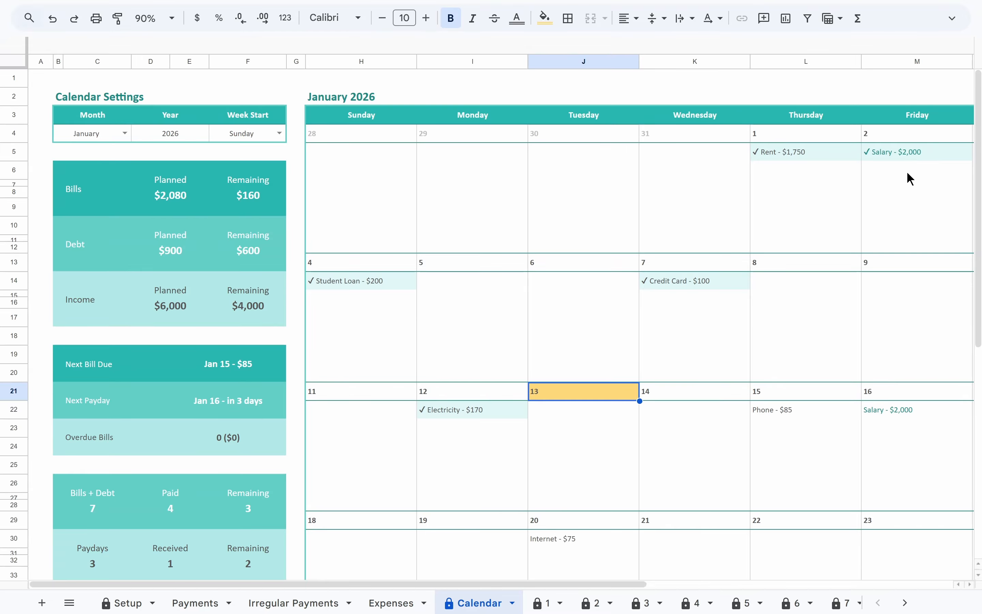
Examine the check-marked Salary, Rent, Credit Card and Student Loan entries in the first two weeks of the January calendar
left_click(885, 152)
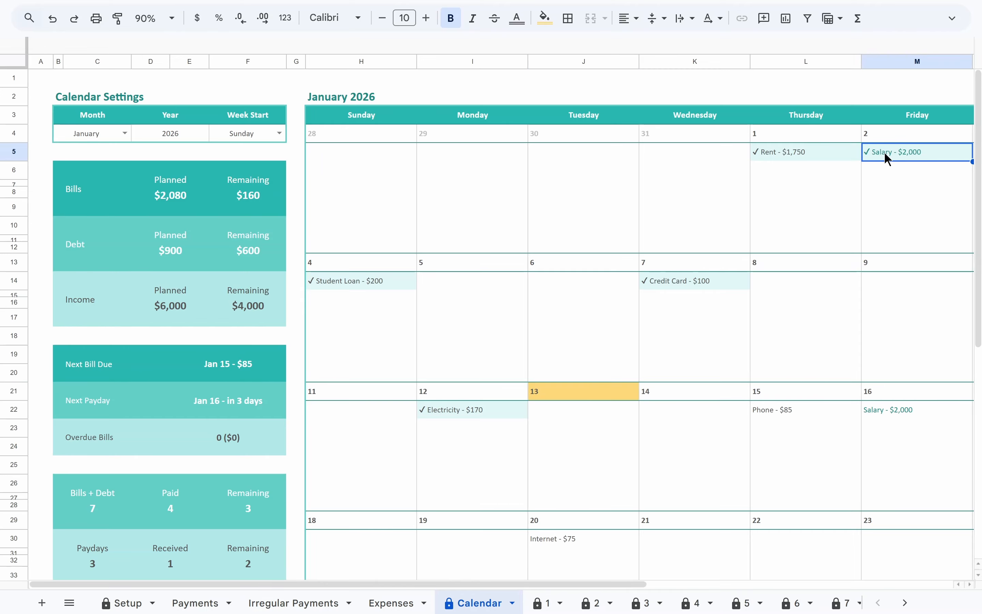
left_click(836, 155)
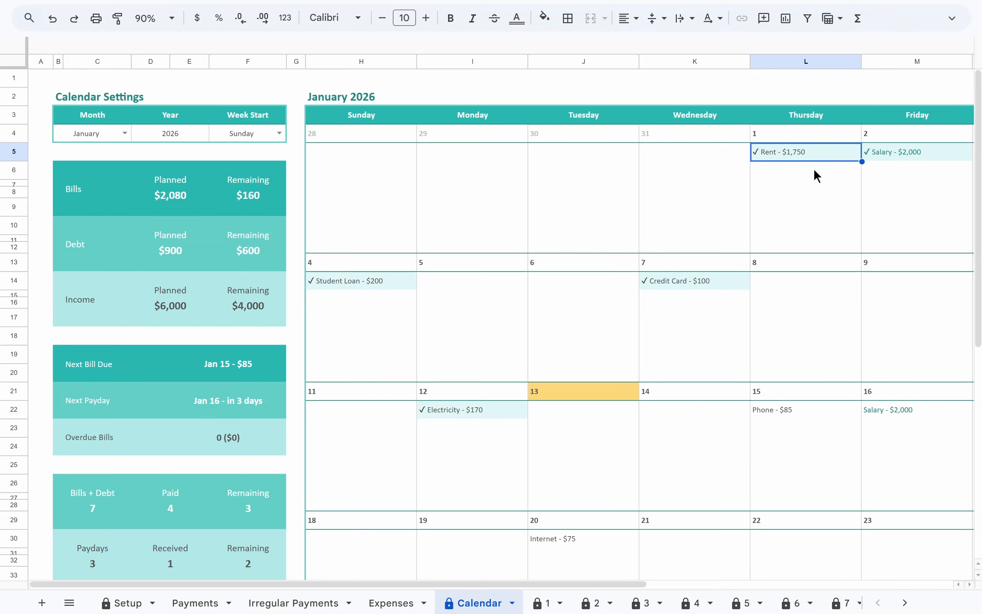
left_click(716, 284)
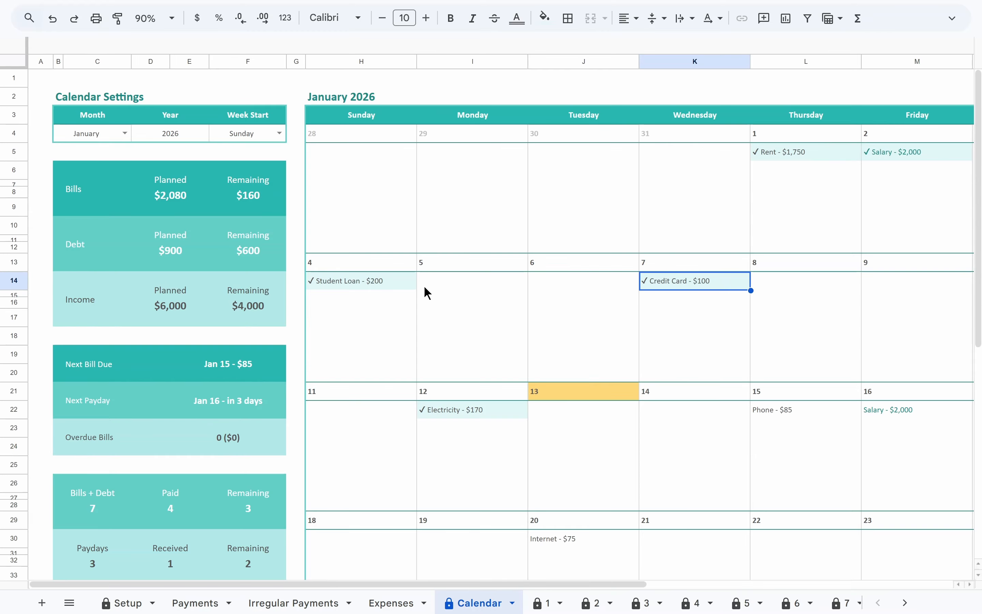
left_click(398, 289)
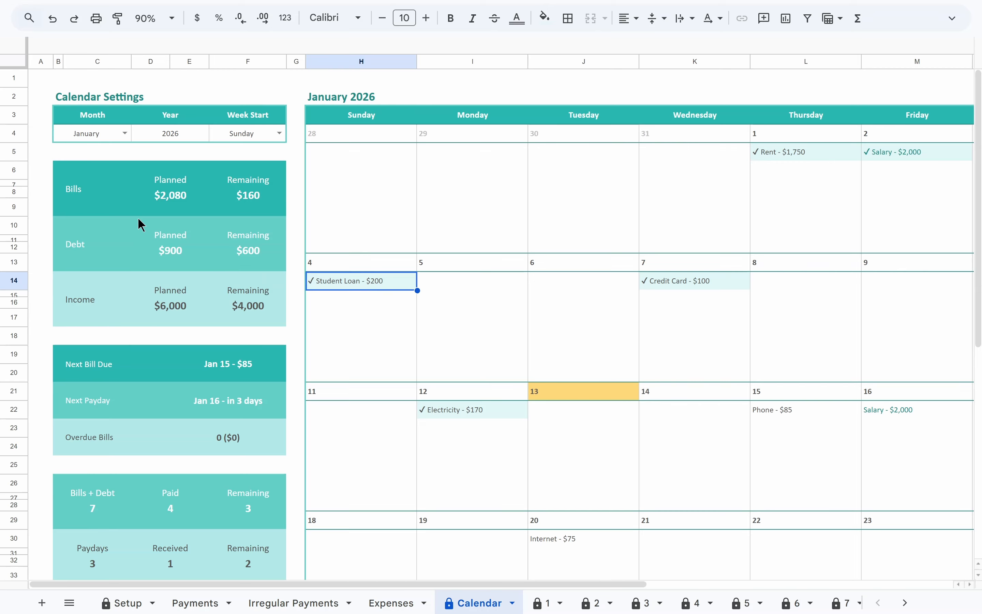
Review the Bills, Debt and Income summary rows, including the planned and remaining amounts for bills
left_click(90, 200)
left_click(97, 242)
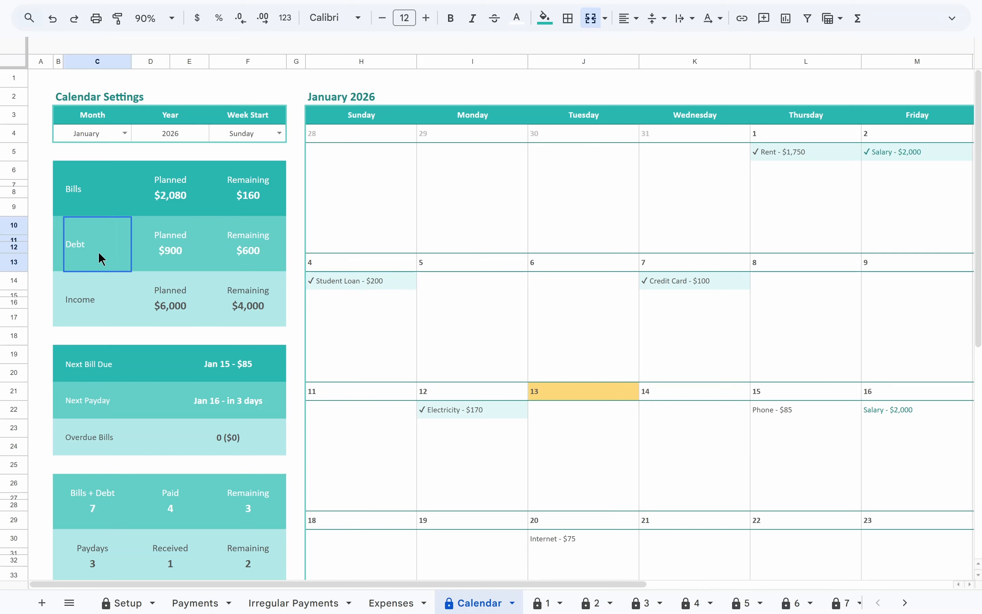
left_click(103, 295)
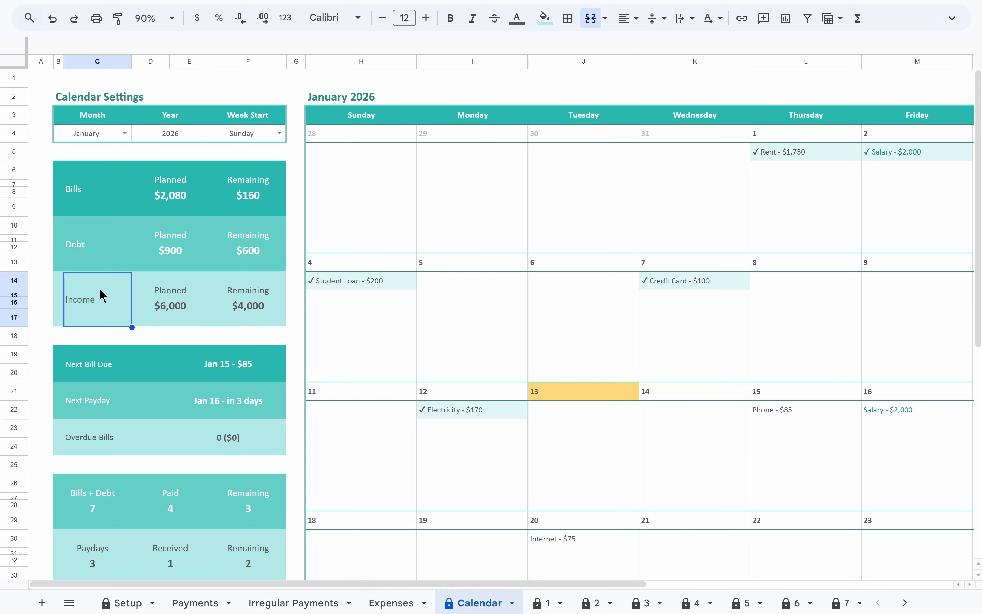
left_click(171, 200)
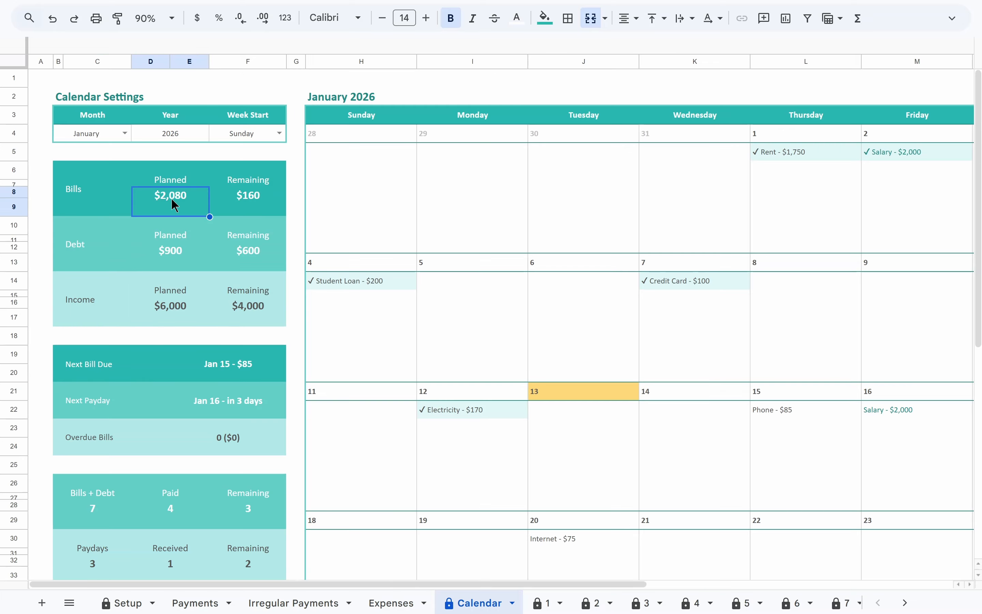
left_click(229, 199)
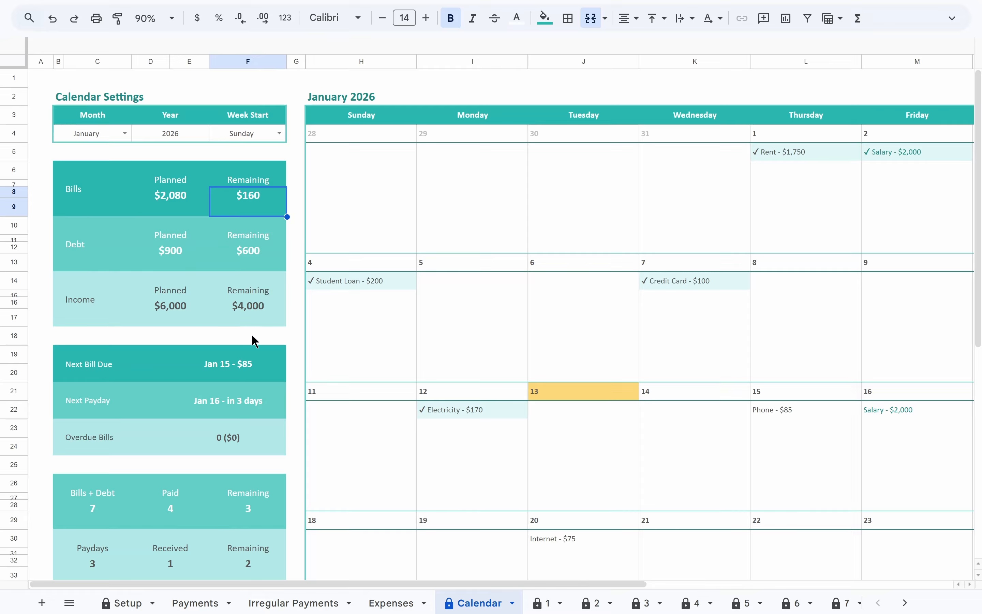
Compare Next Bill Due and Next Payday with the Phone and Salary calendar entries, and check Overdue Bills
left_click(254, 365)
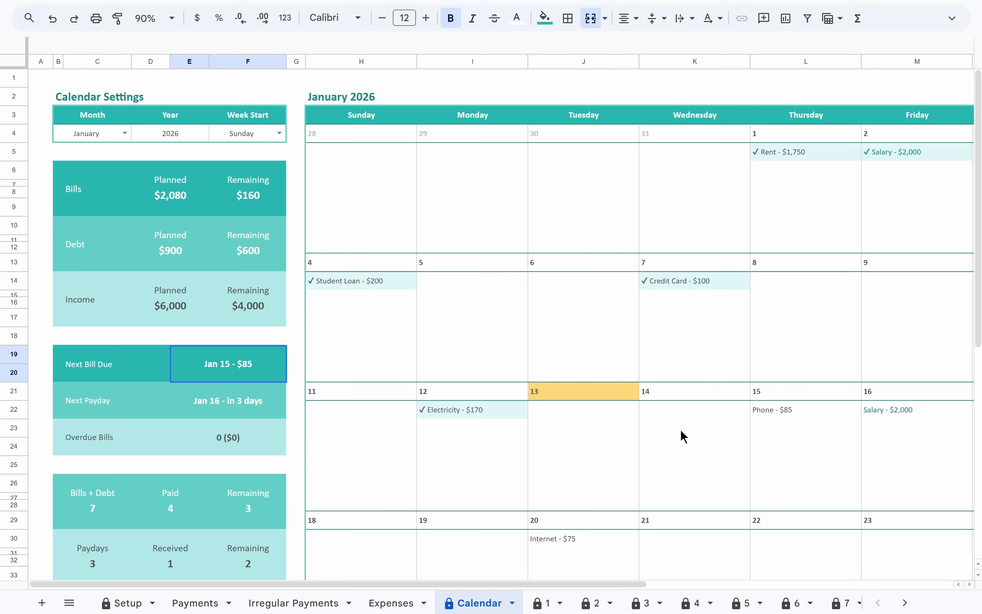
left_click(762, 416)
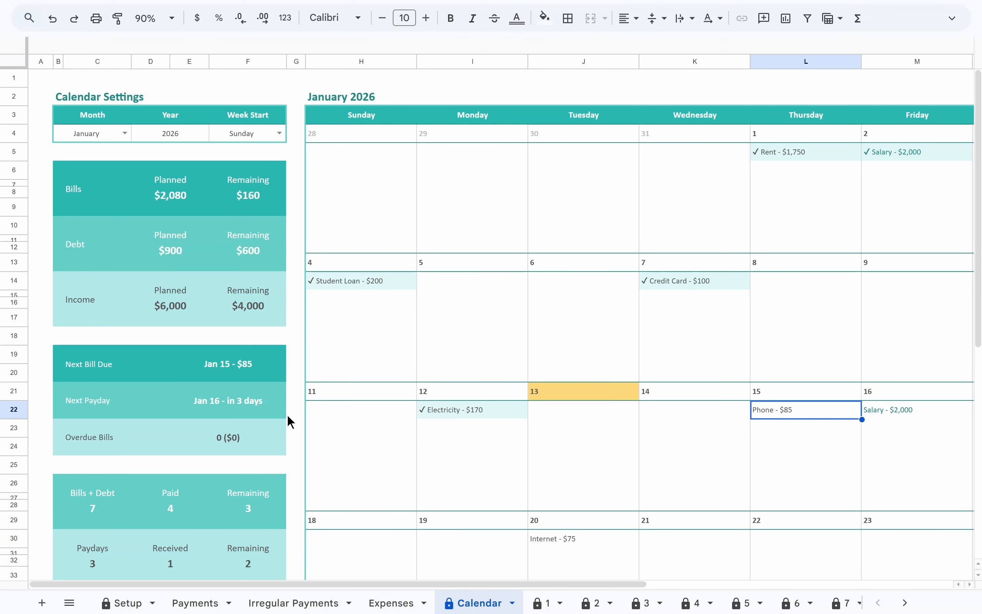
left_click(269, 412)
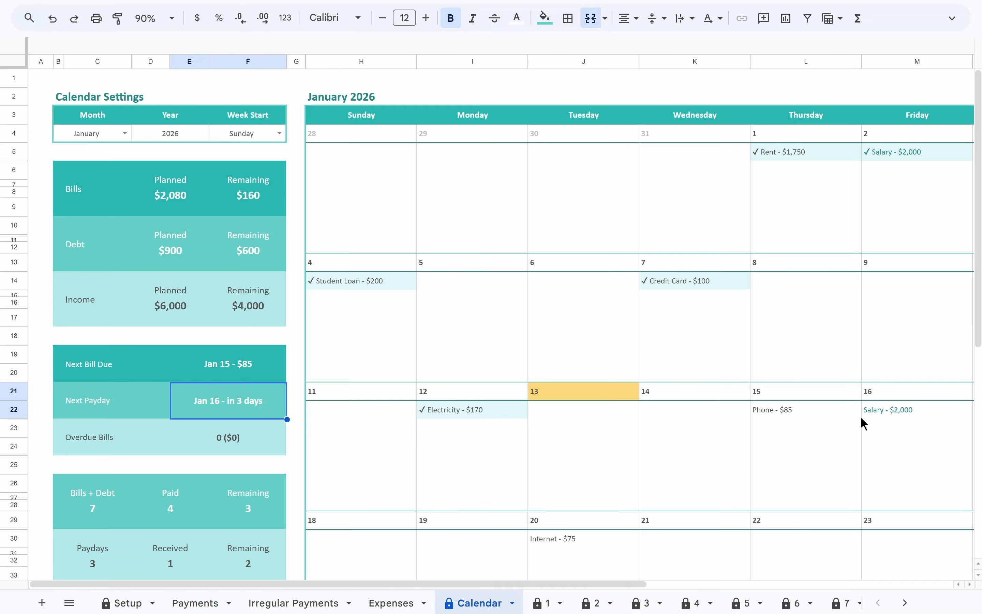
left_click(881, 413)
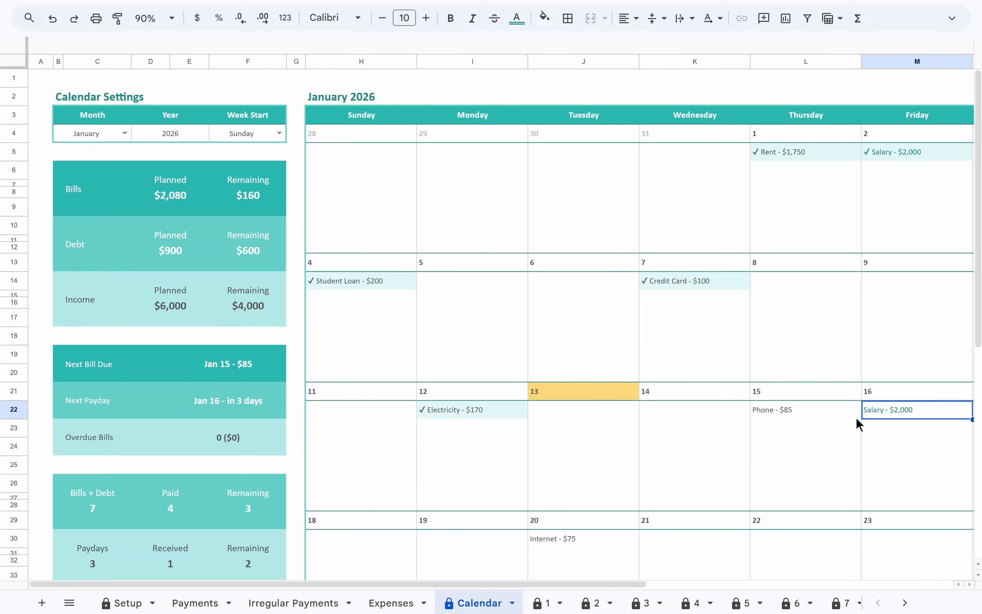
left_click(264, 447)
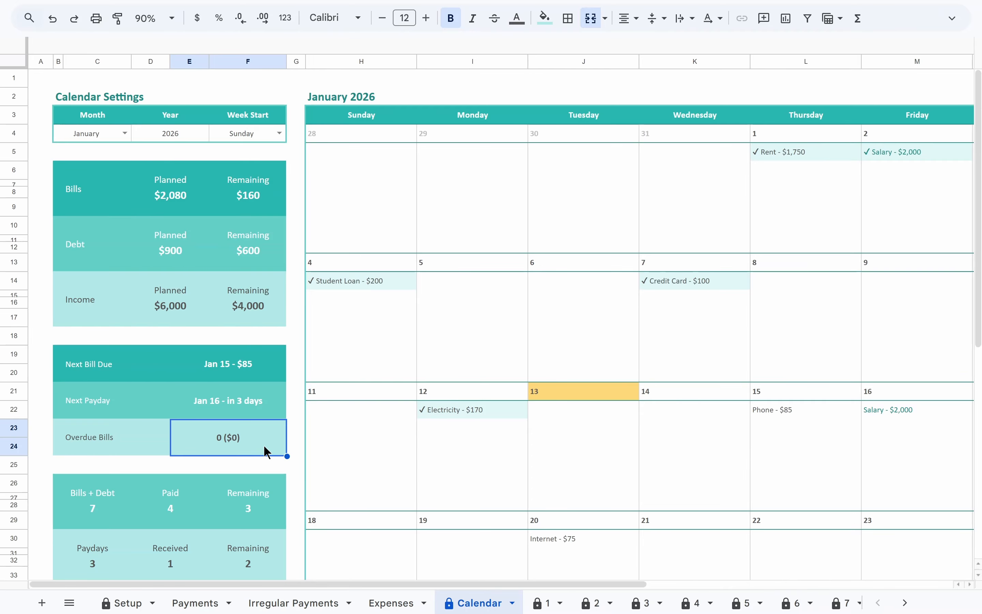
Review the Bills + Debt and Paydays counts with their paid, received and remaining figures, down to the Payments Completed chart
scroll(211, 423, "down", 6)
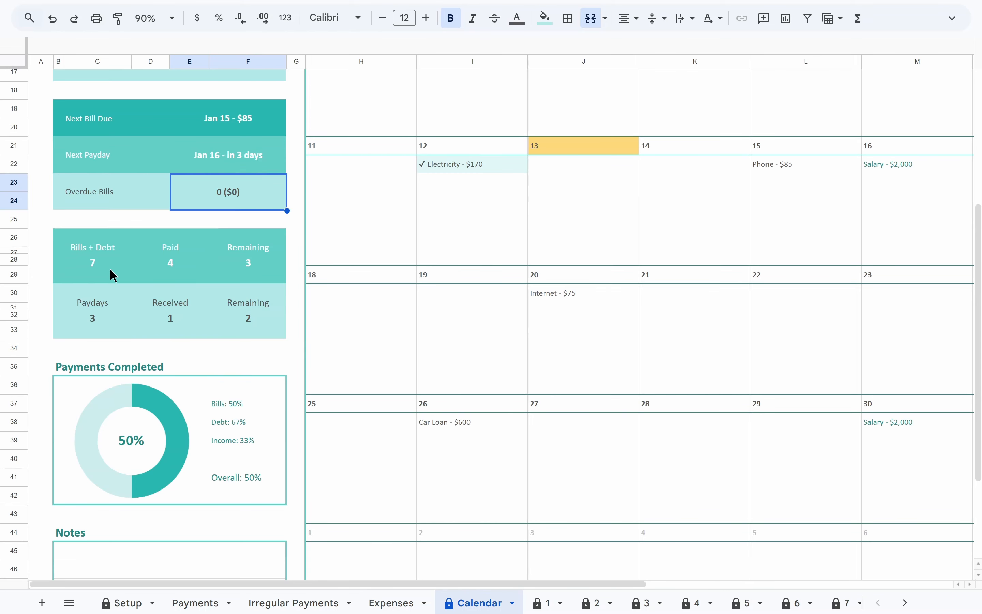
left_click(110, 270)
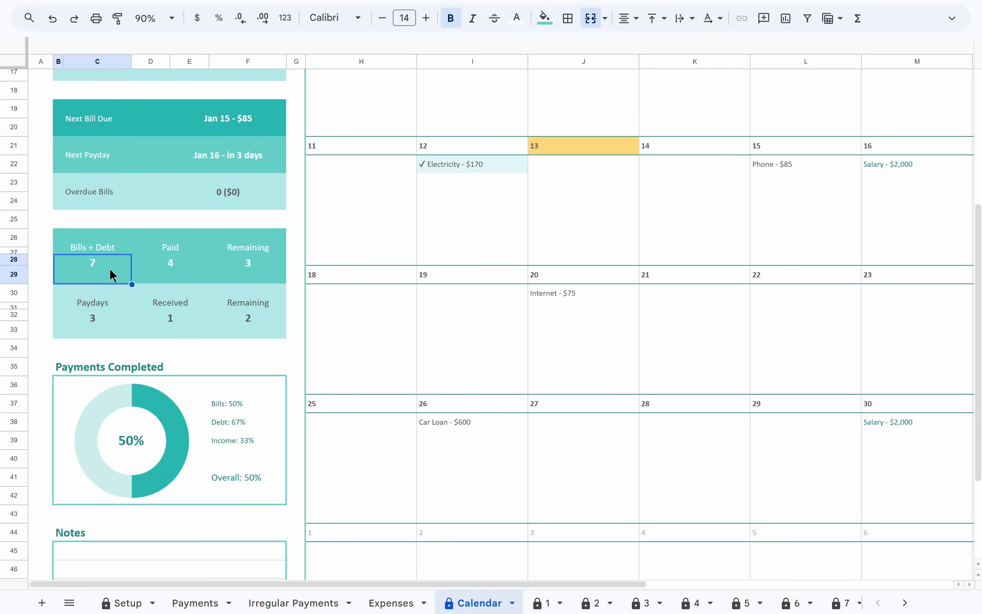
left_click(149, 275)
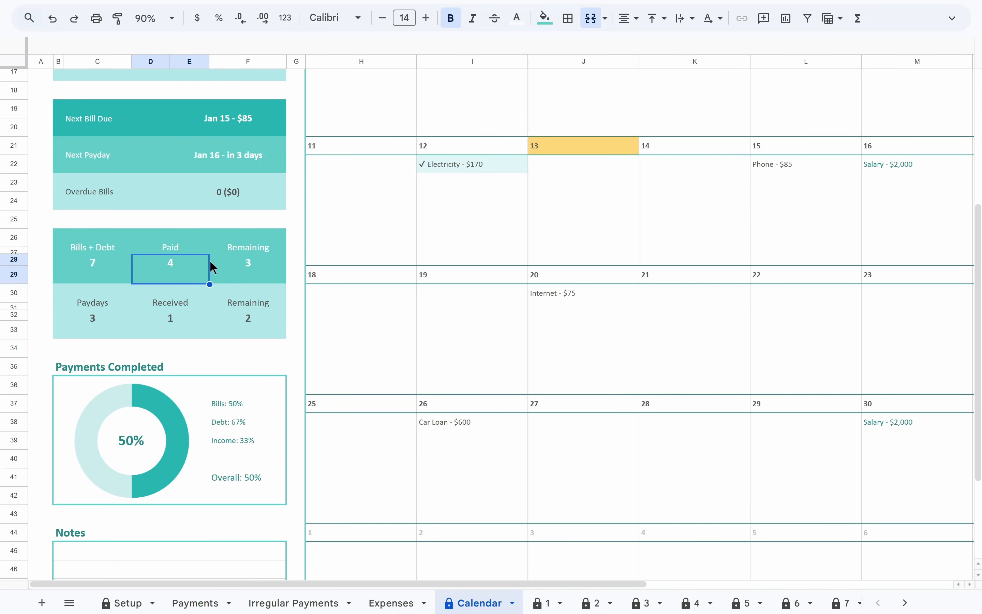
left_click(229, 272)
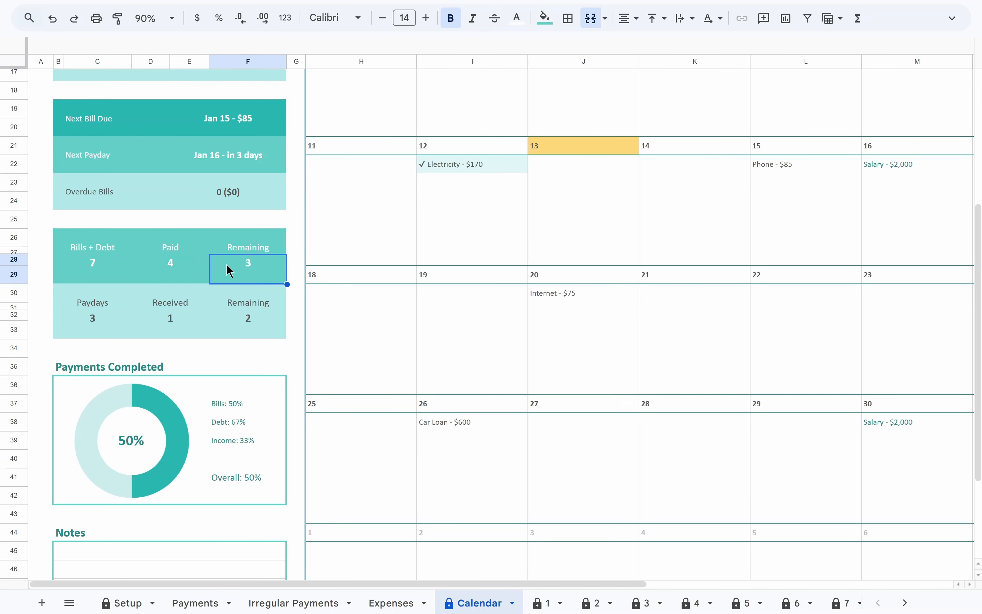
left_click(111, 328)
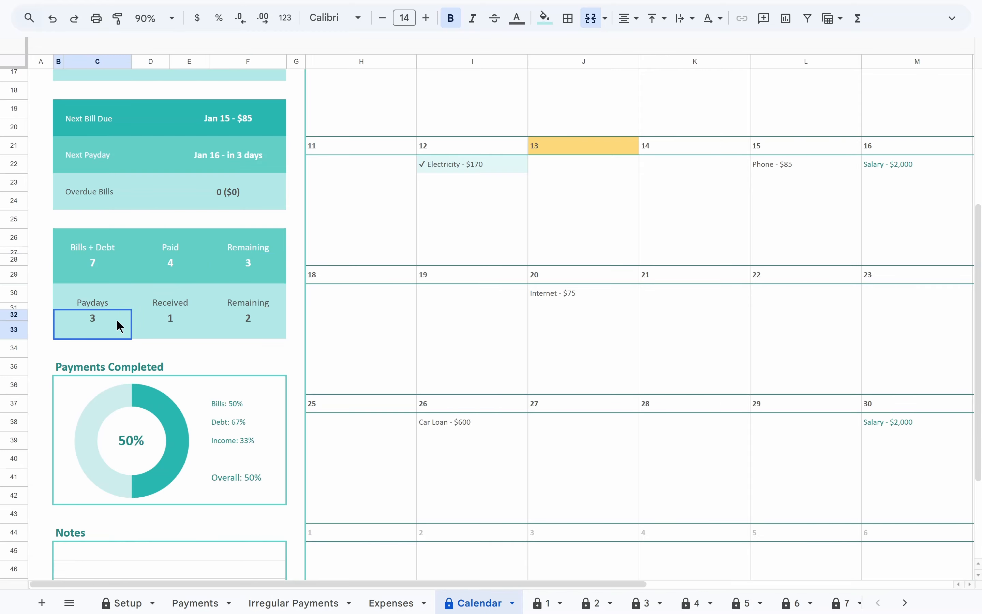
left_click(149, 319)
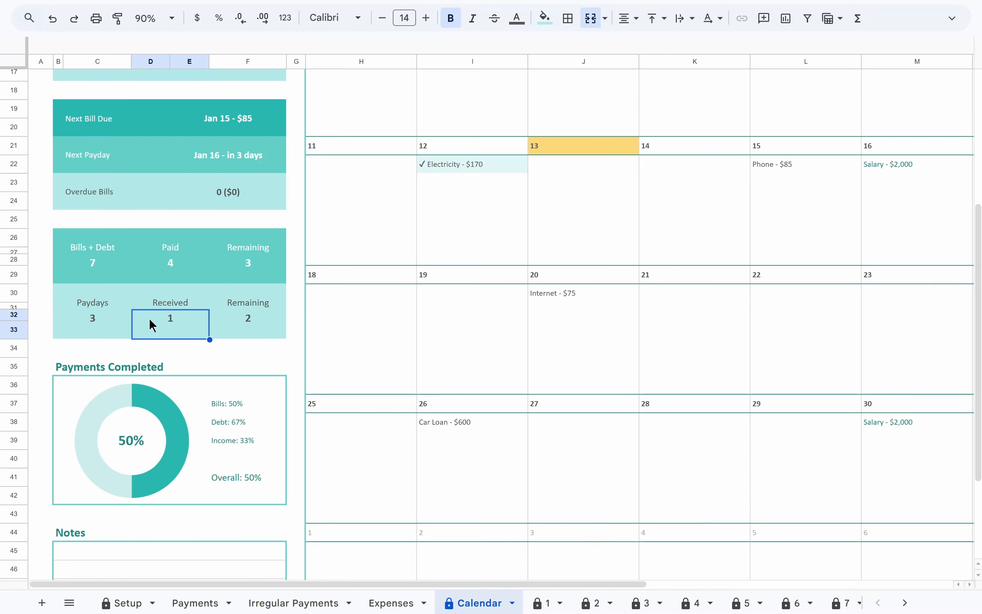
left_click(223, 328)
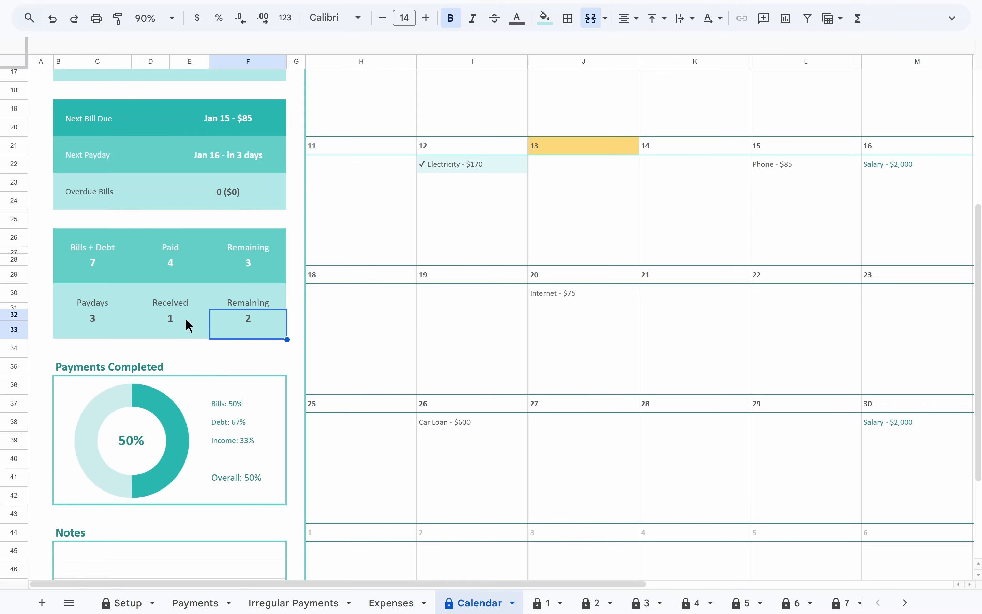
scroll(185, 319, "down", 4)
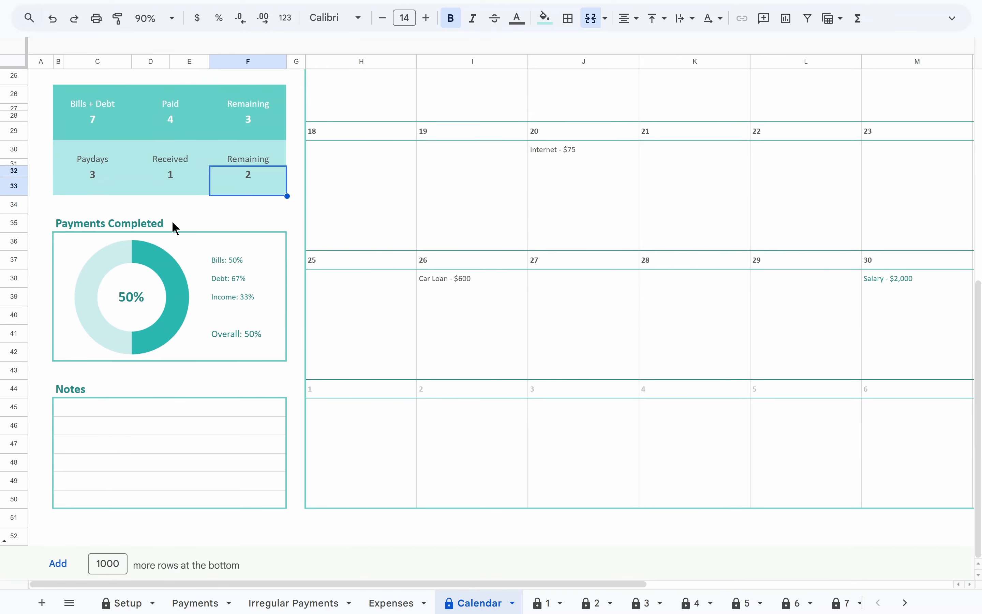
Review the Bills, Debt, Income and Overall percentages of the Payments Completed chart, then return to the calendar's Month setting
left_click(176, 228)
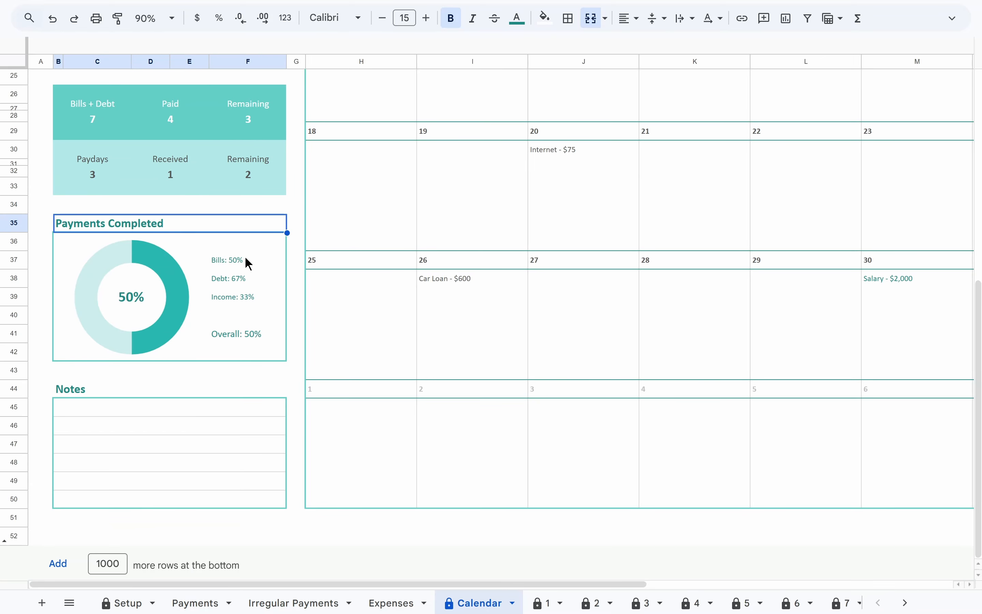
left_click(249, 264)
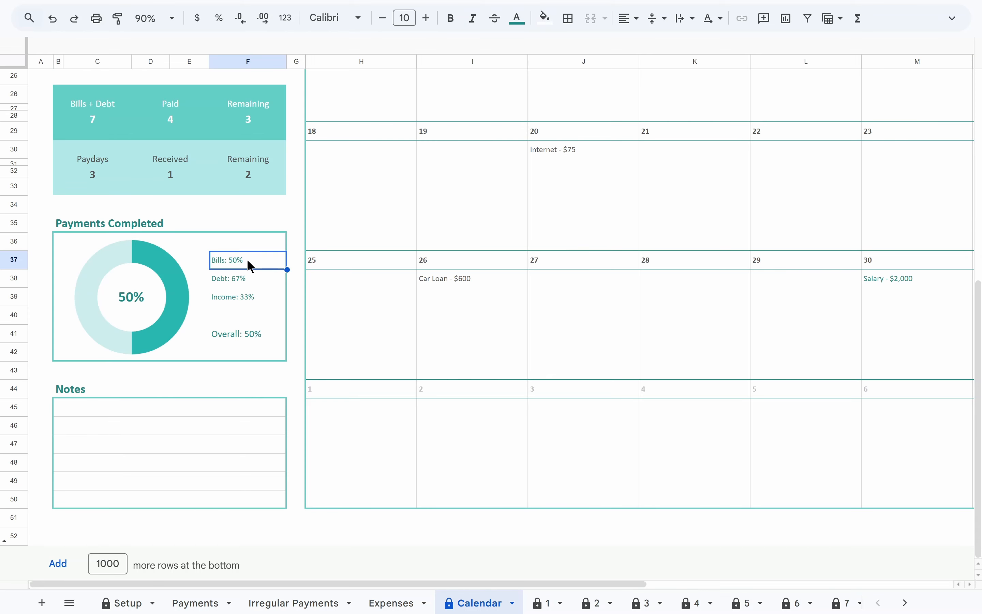
left_click(252, 277)
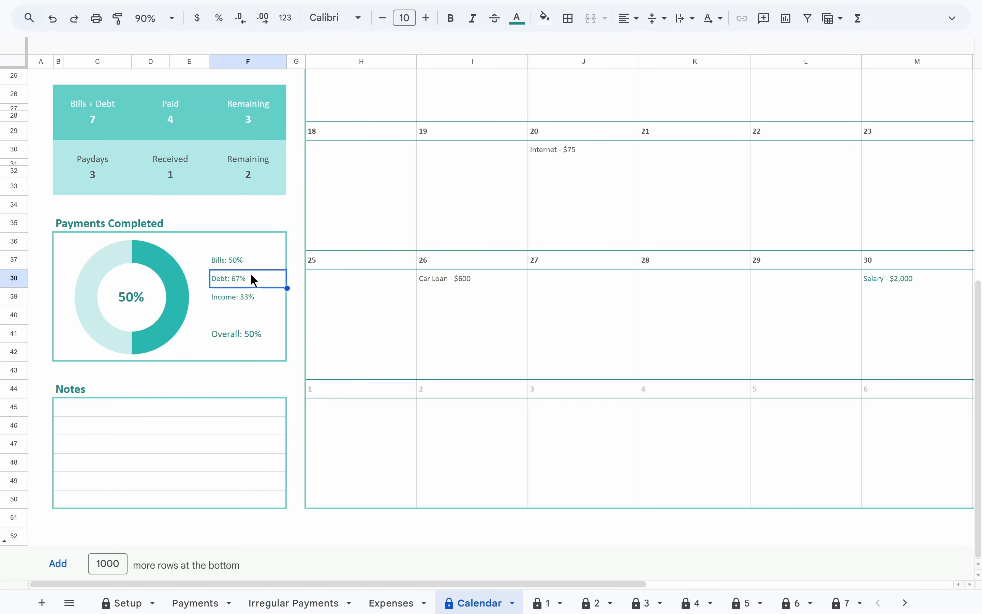
left_click(256, 295)
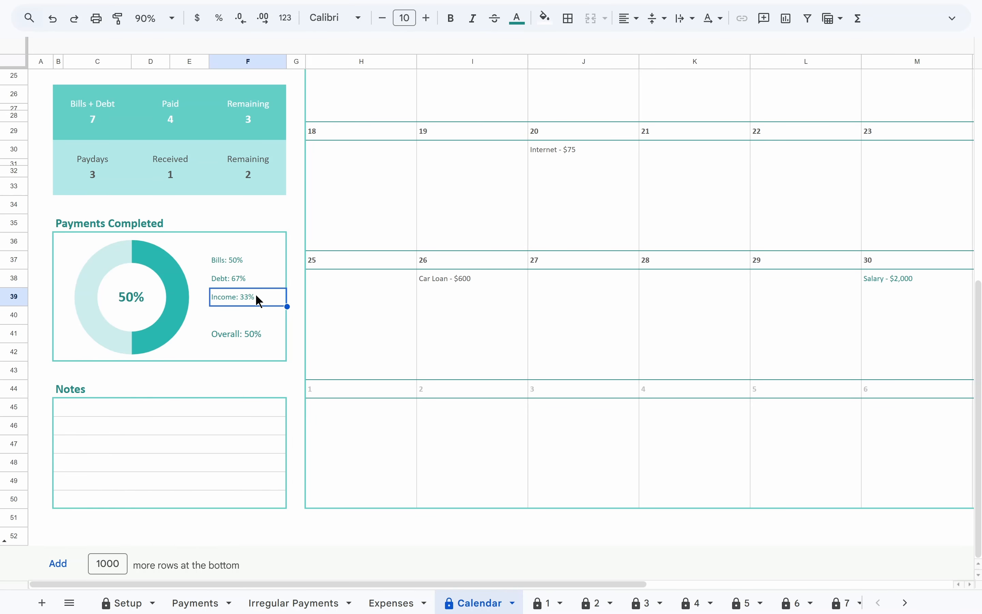
left_click(264, 332)
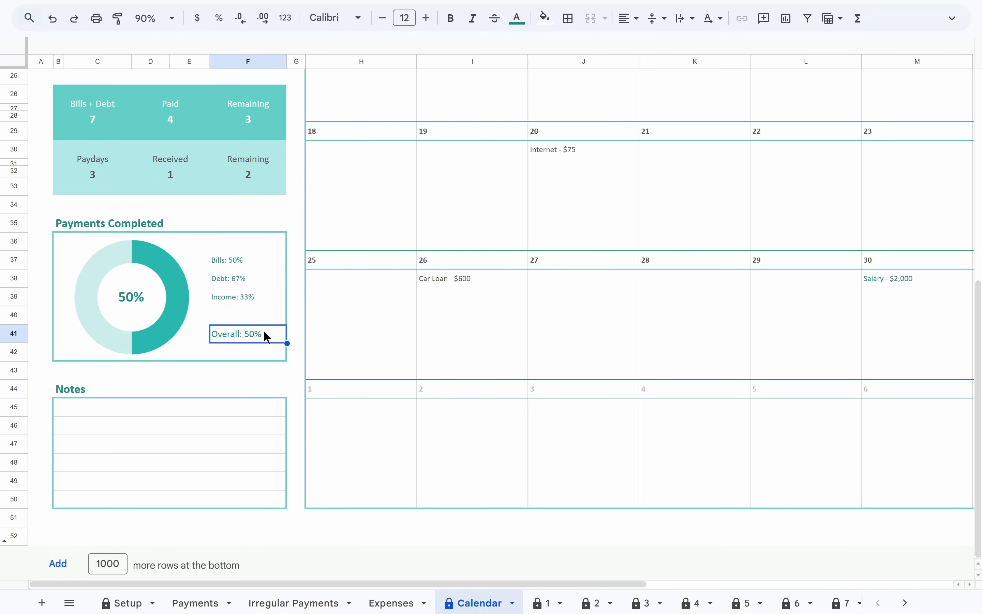
scroll(244, 260, "up", 10)
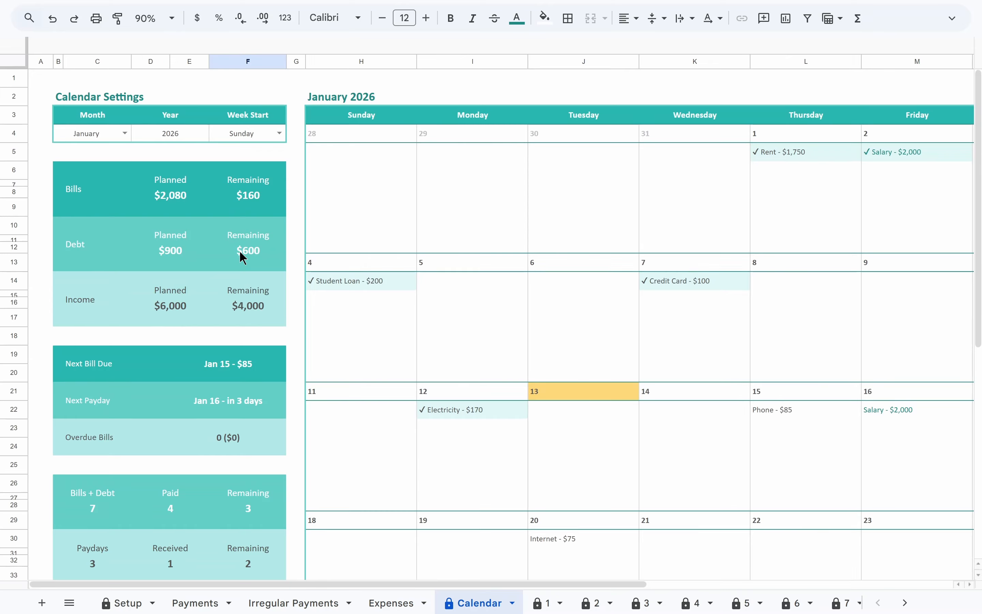
left_click(105, 135)
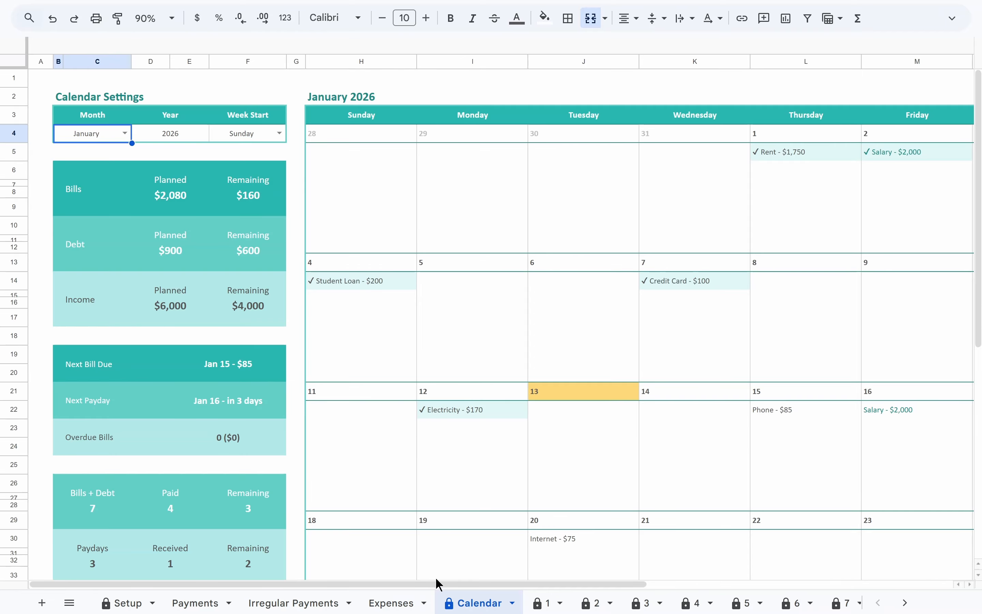
On the Annual Dashboard sheet, set the Current Month to January 2026 and check it against the Start Month
scroll(452, 603, "right", 5)
left_click(457, 605)
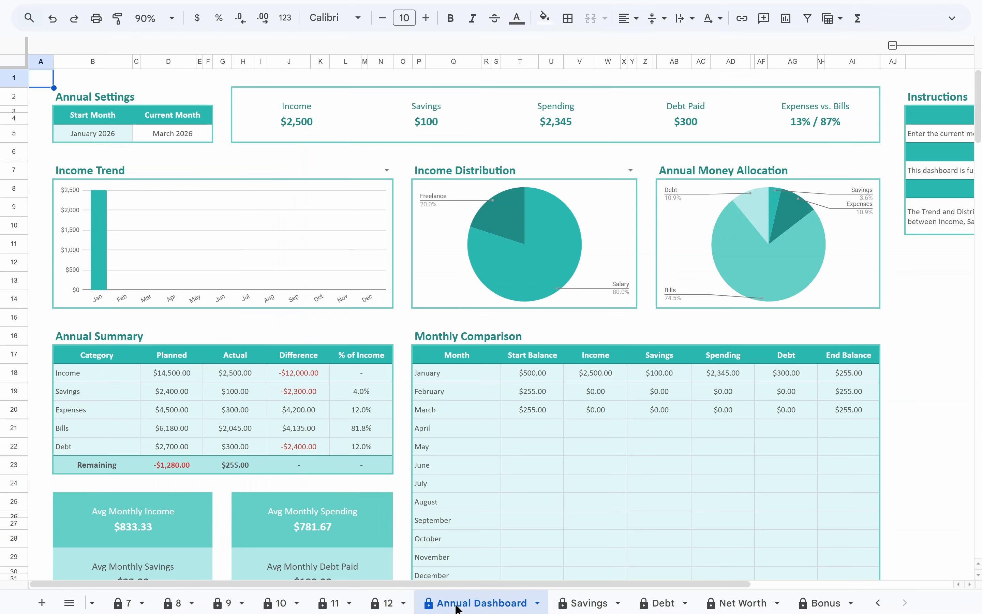
left_click(186, 134)
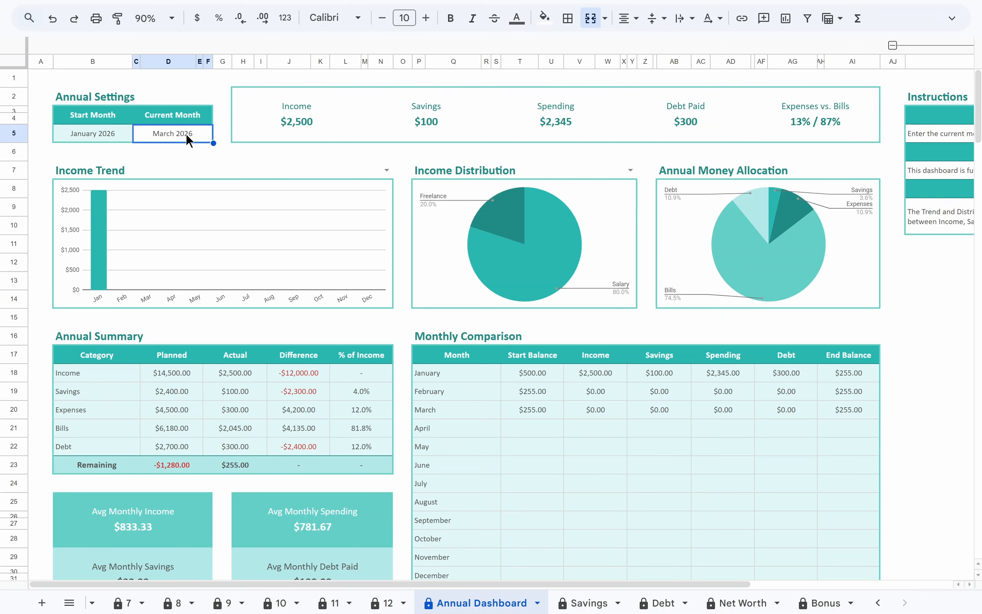
double_click(186, 134)
left_click(214, 158)
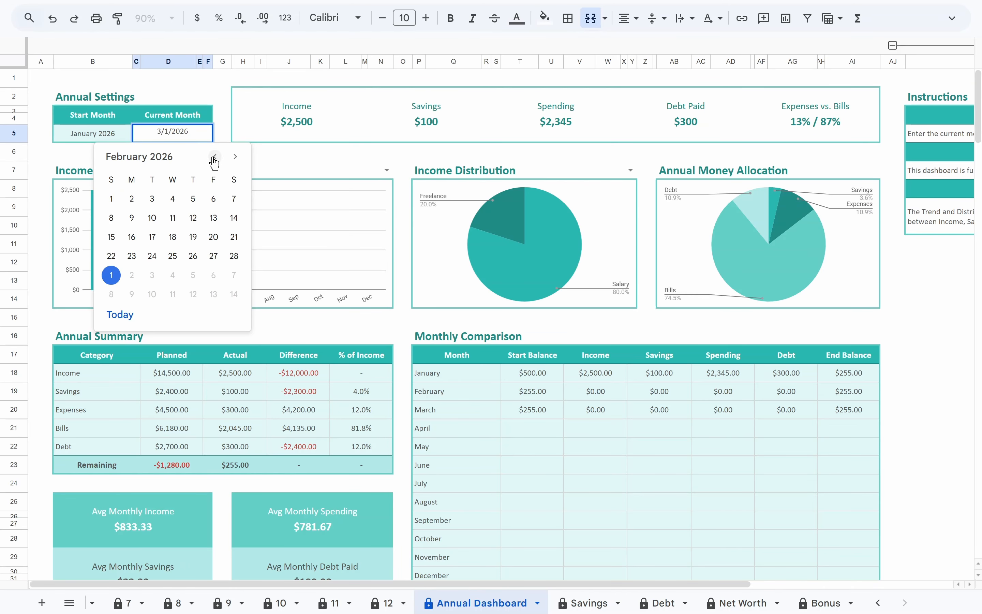
left_click(213, 158)
left_click(193, 199)
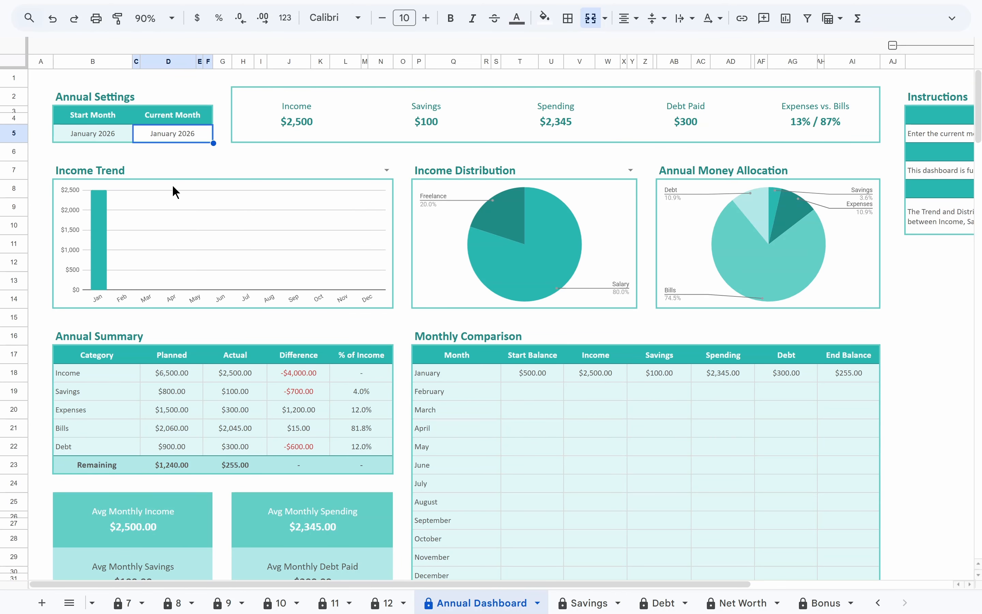
left_click(115, 141)
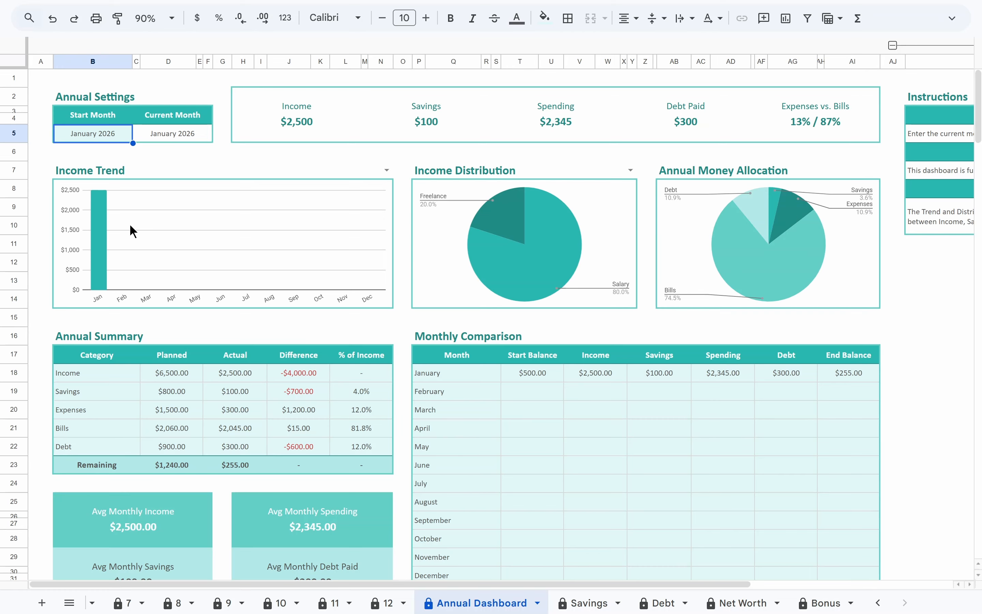
Examine the Planned, Actual and Difference columns of the Annual Summary table
scroll(130, 224, "down", 3)
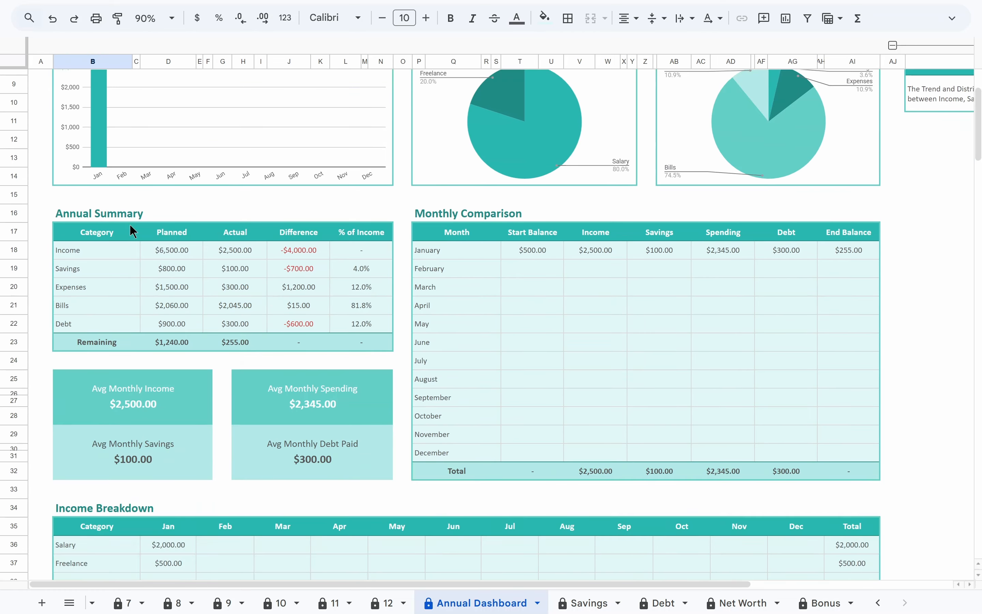
left_click(137, 215)
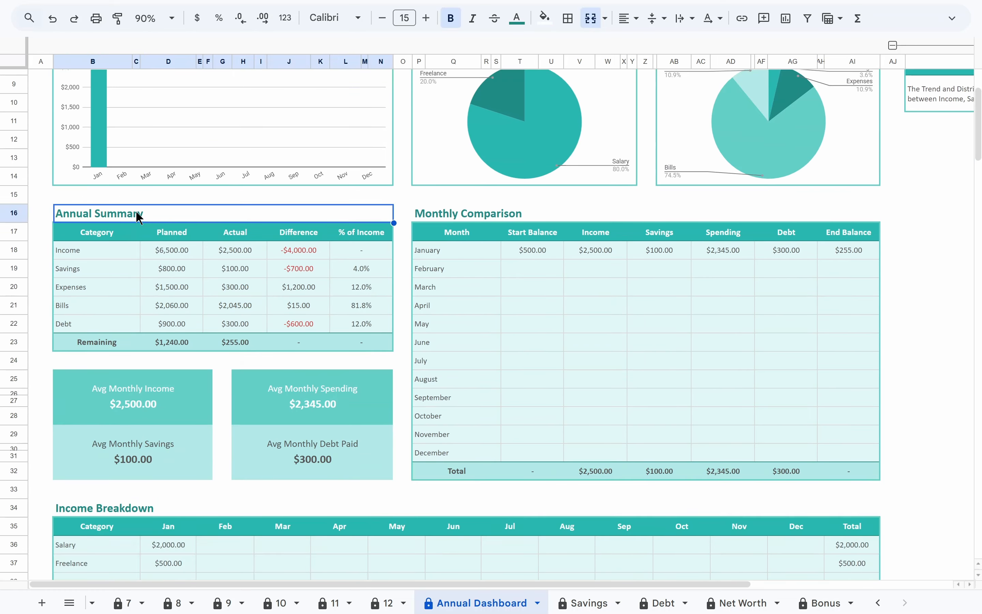
left_click(152, 230)
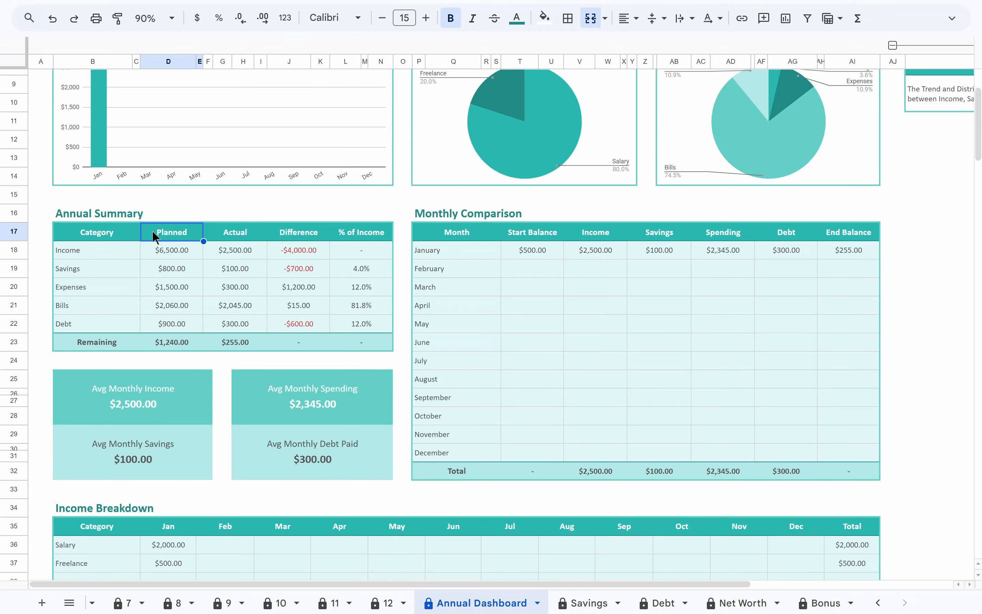
left_click(216, 231)
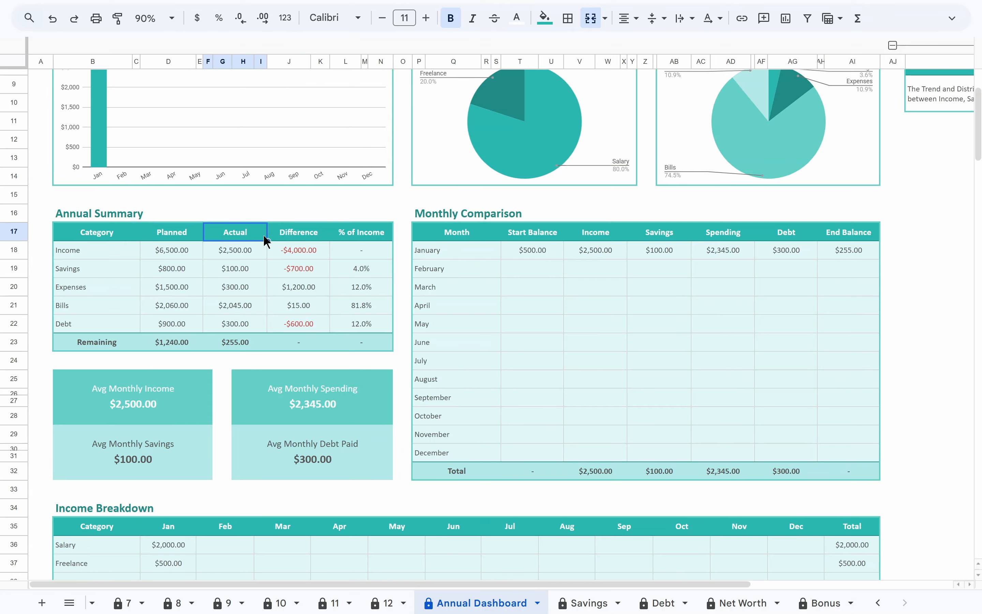
left_click(280, 237)
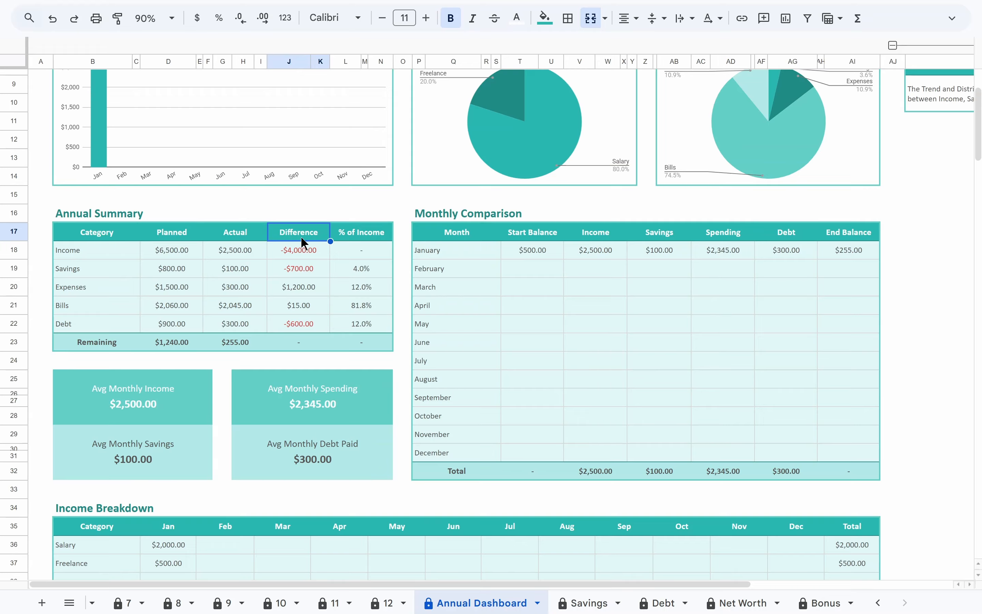
Review the % of Income column of the Annual Summary for Savings, Expenses, Bills and Debt
left_click(348, 242)
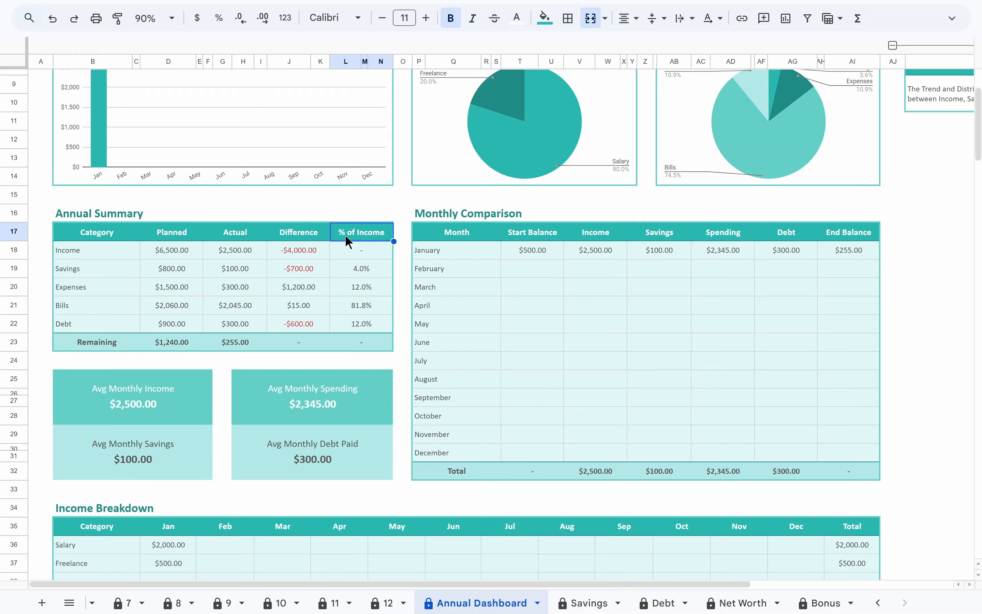
left_click(340, 266)
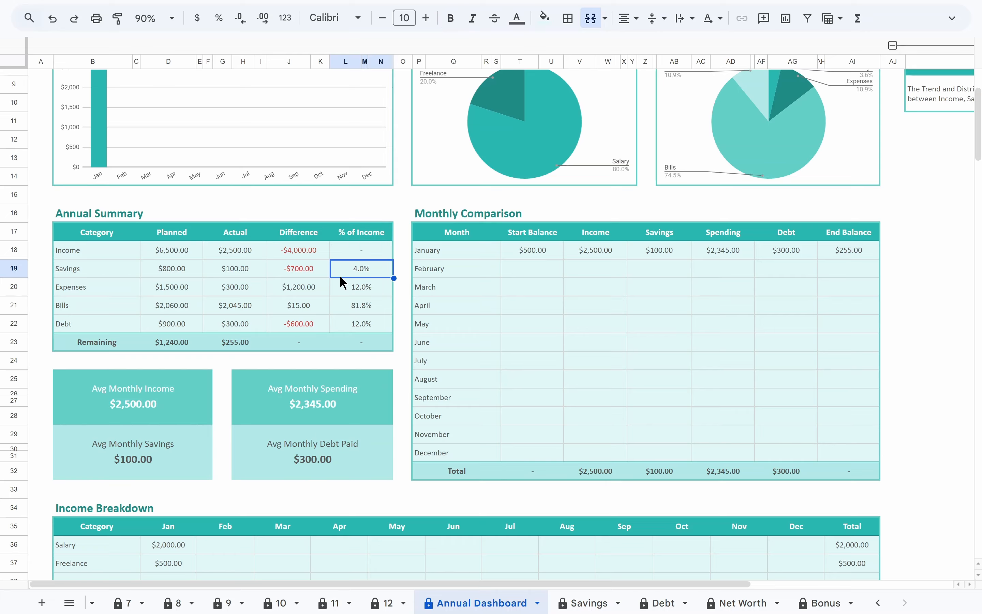
left_click(339, 286)
left_click(340, 306)
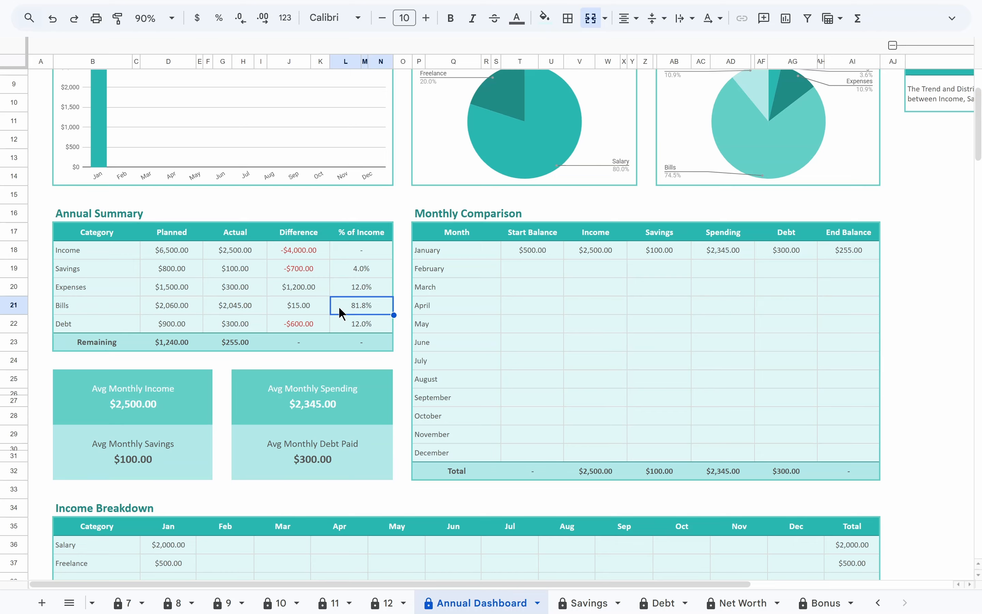
left_click(340, 321)
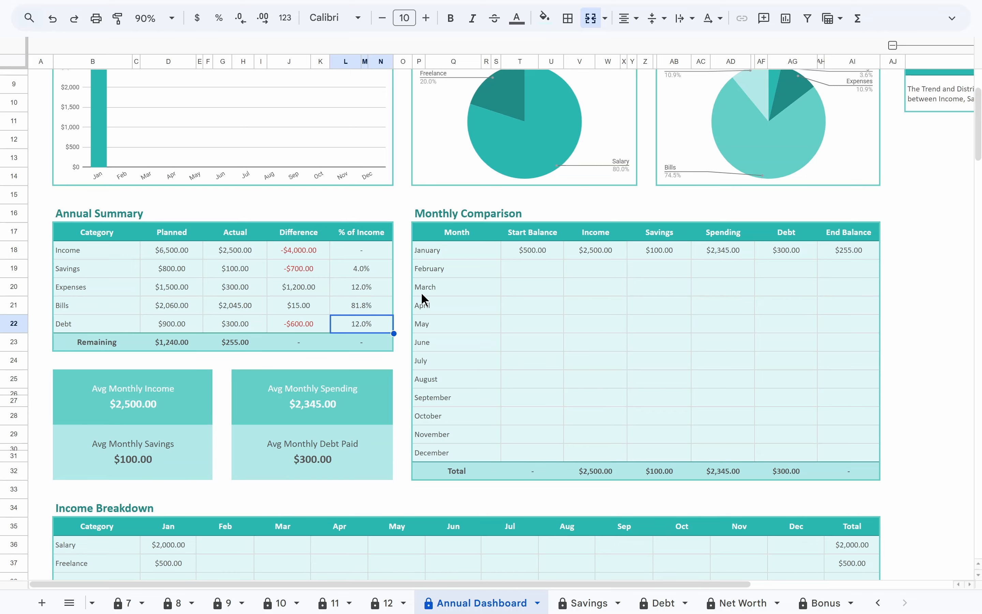
Examine January's row in the Monthly Comparison table, from Start Balance through Income, Savings, Spending and Debt to End Balance
left_click(505, 218)
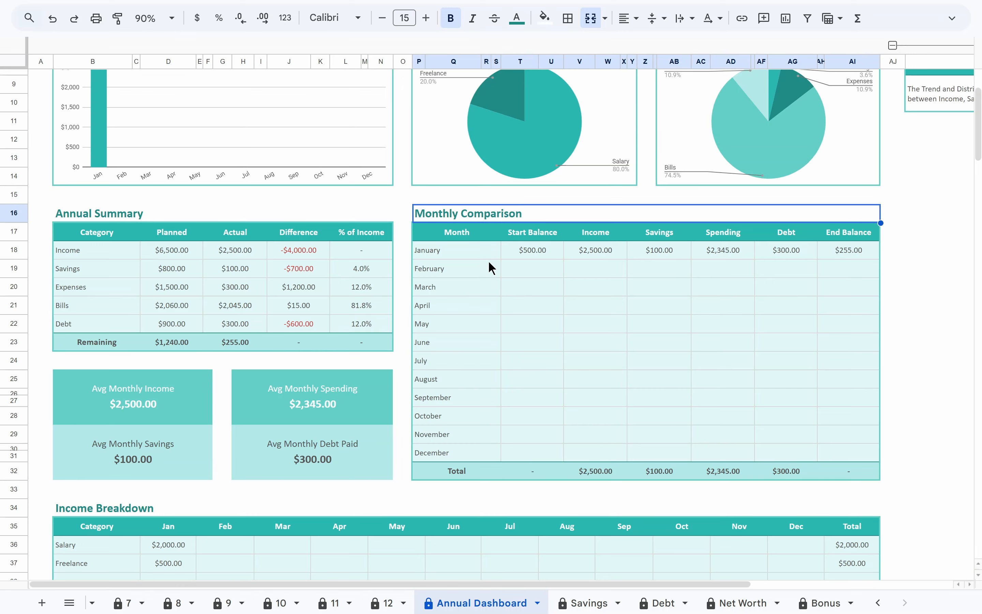
left_click(508, 254)
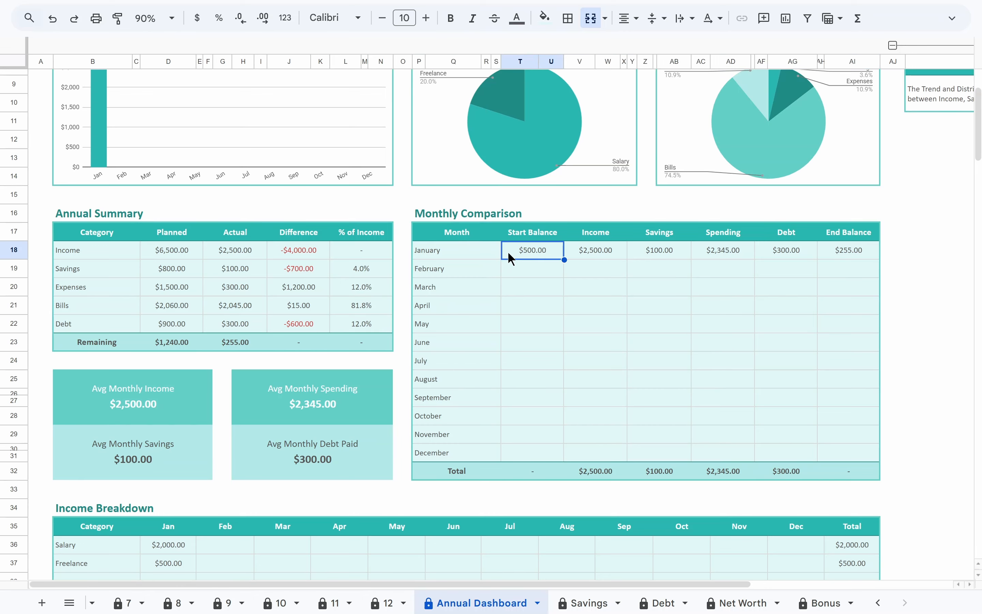
left_click(573, 258)
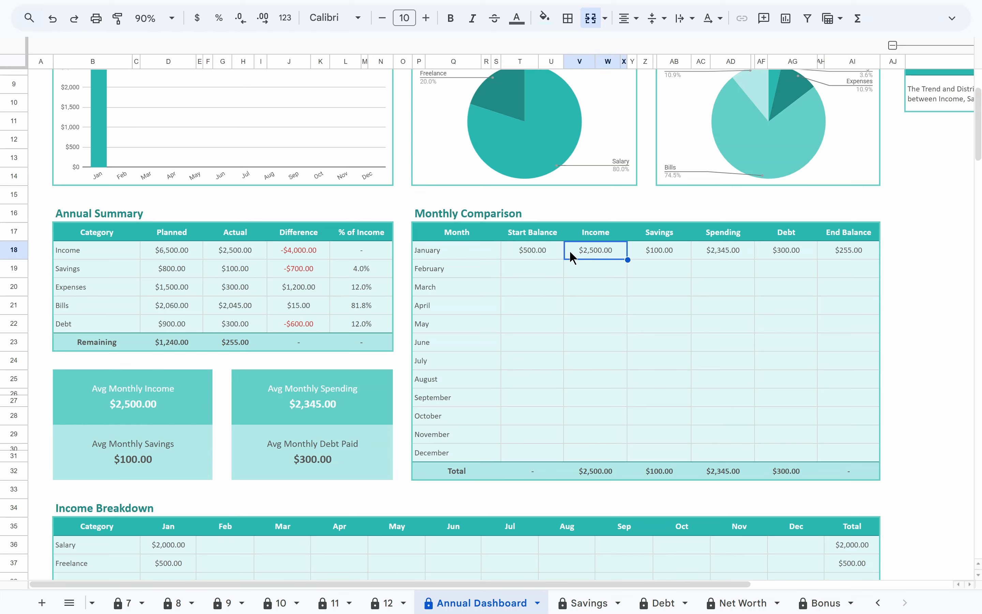
left_click(640, 255)
left_click(701, 256)
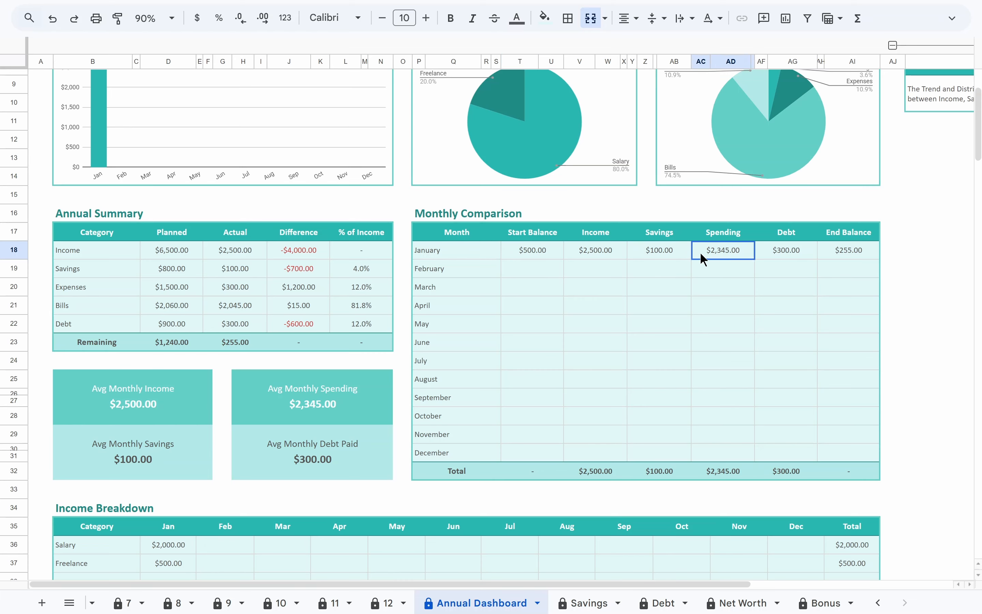
left_click(767, 259)
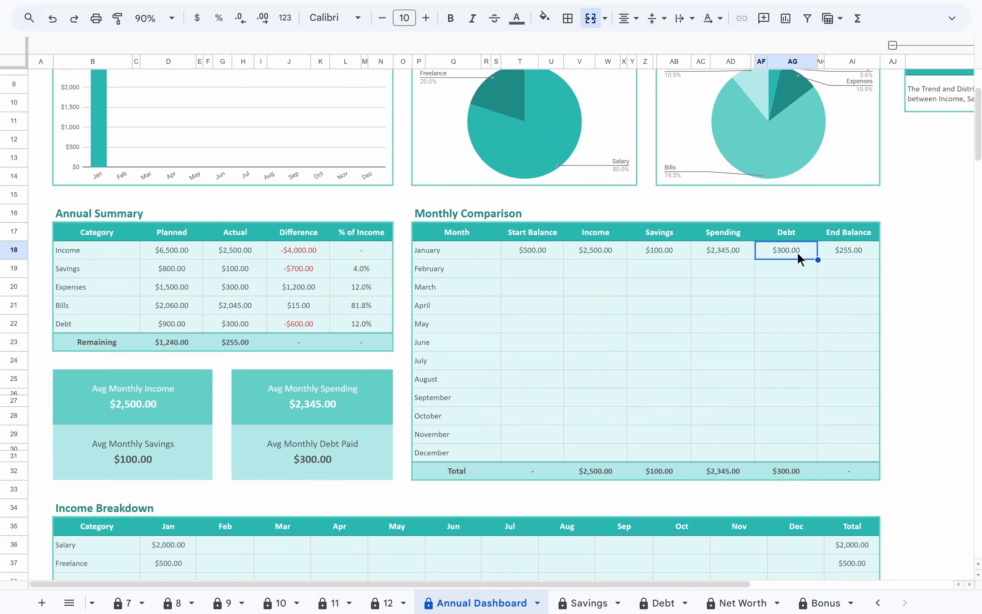
left_click(829, 255)
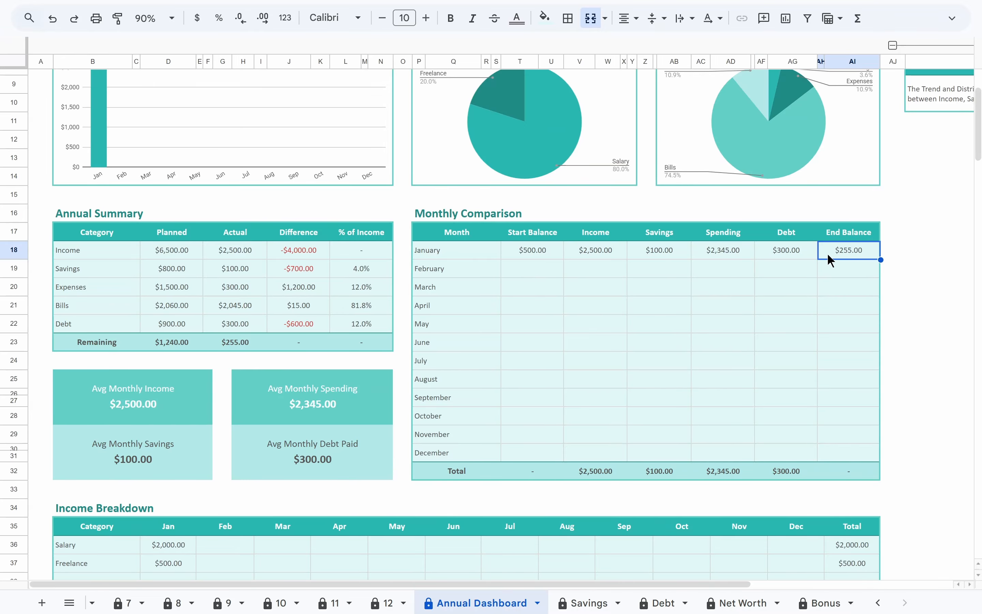
Review the average monthly income, savings, spending and debt paid figures below the Annual Summary
scroll(256, 268, "down", 3)
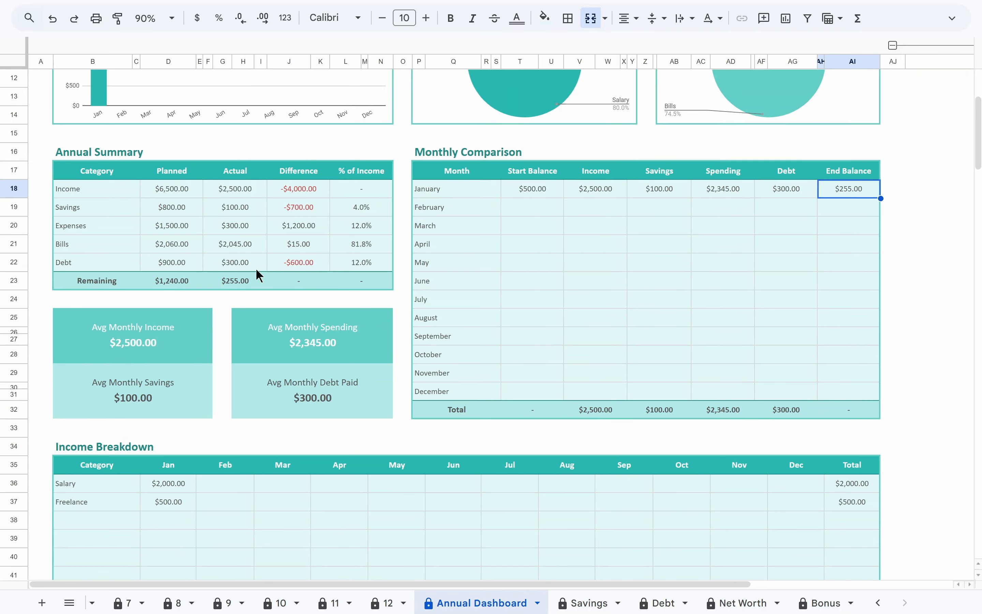
left_click(176, 287)
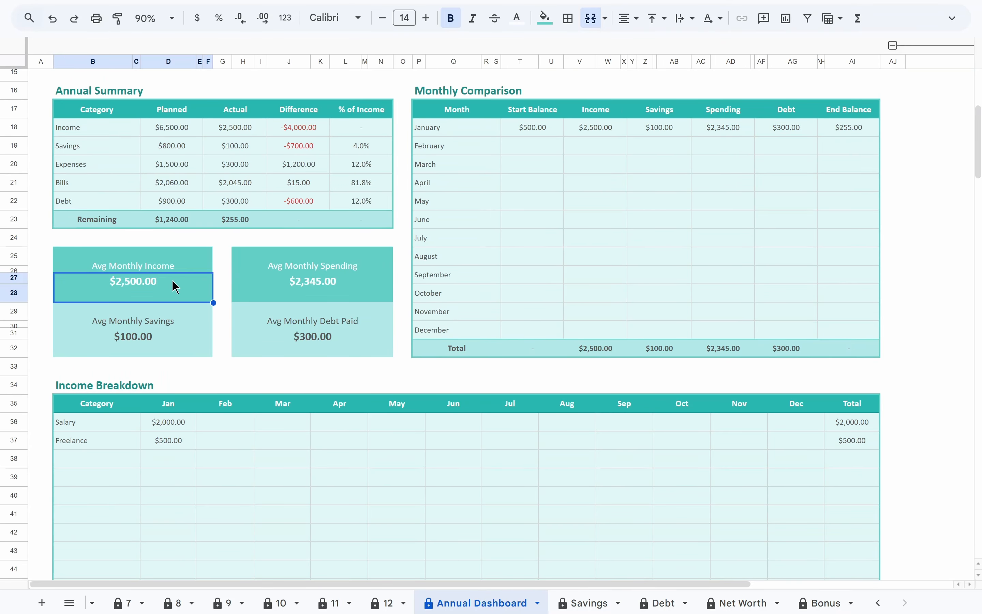
left_click(164, 345)
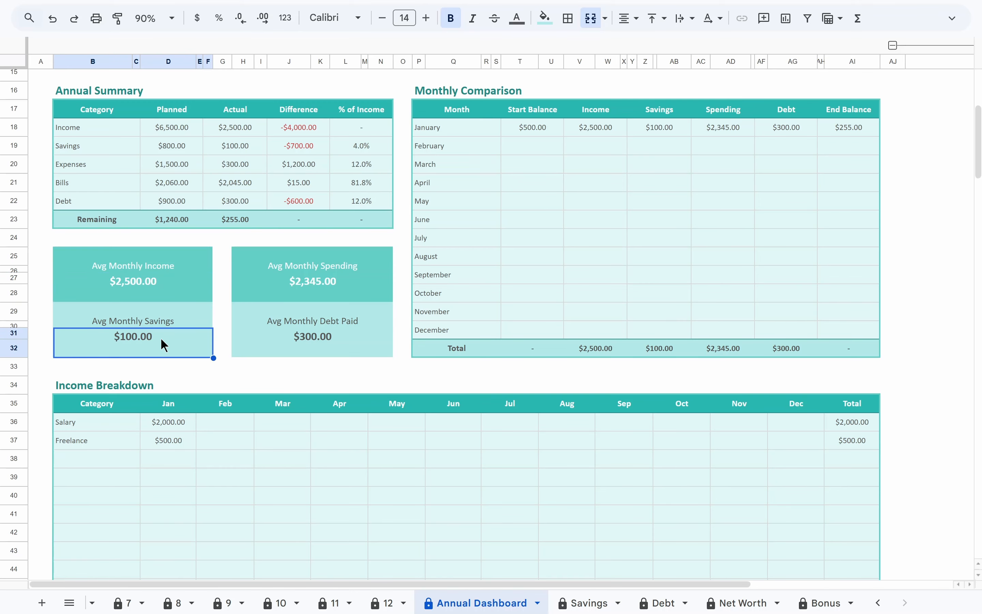
left_click(259, 293)
left_click(261, 345)
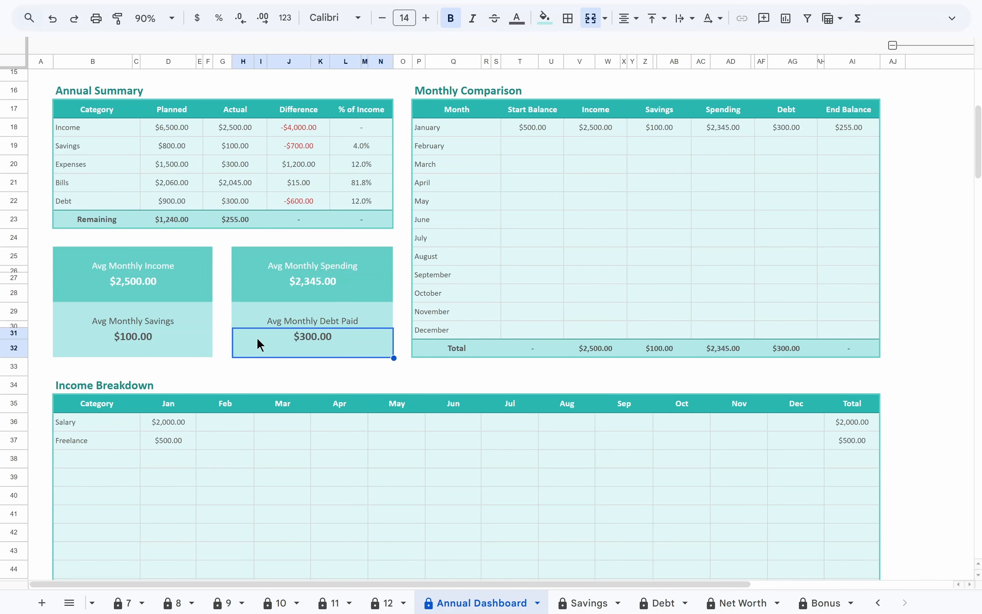
Look over the Income and Savings Breakdown tables, including the January Salary amount
scroll(259, 339, "down", 15)
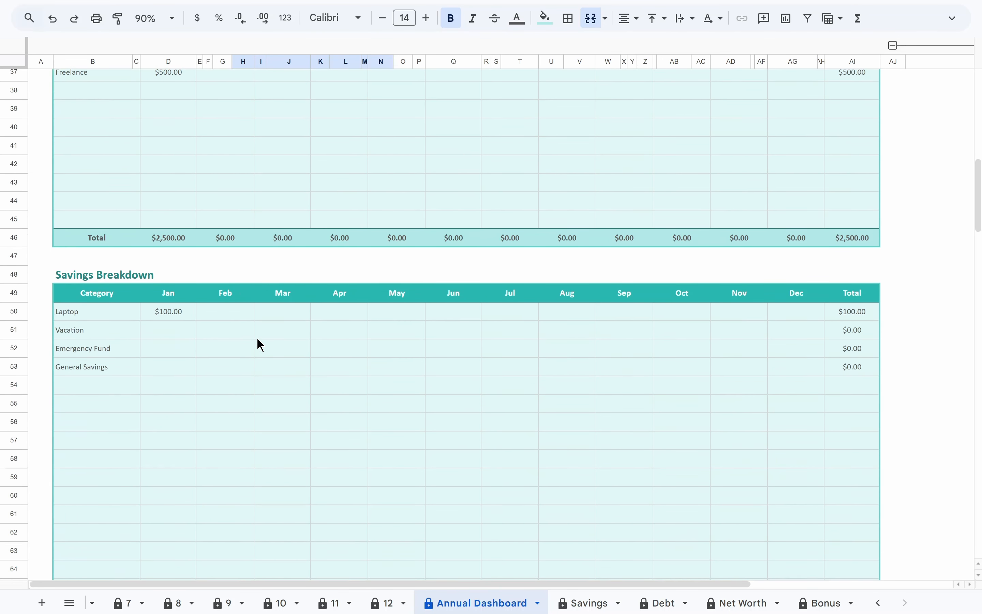
scroll(258, 339, "down", 4)
scroll(258, 339, "up", 15)
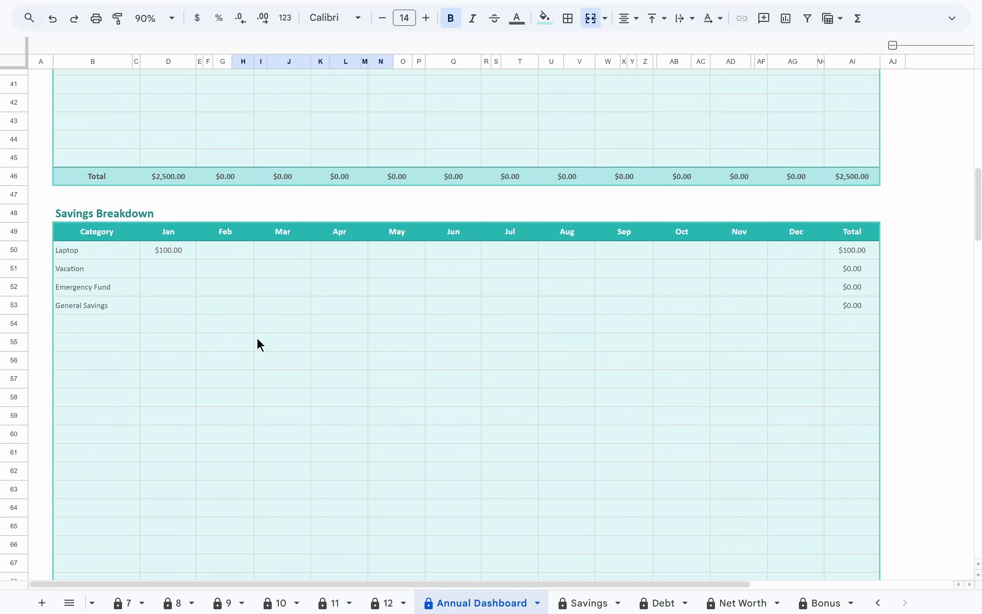
scroll(261, 345, "up", 2)
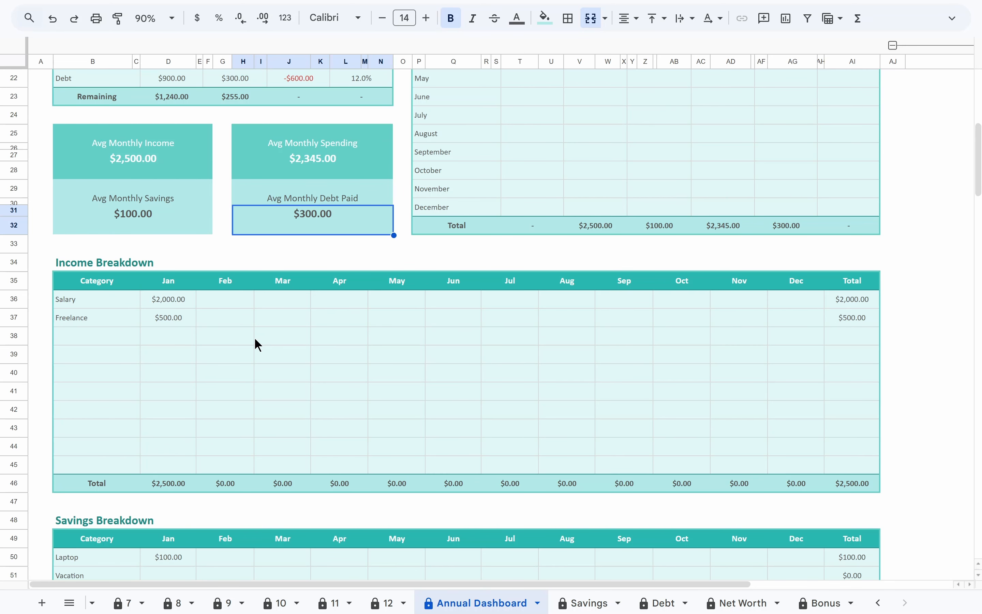
left_click(188, 302)
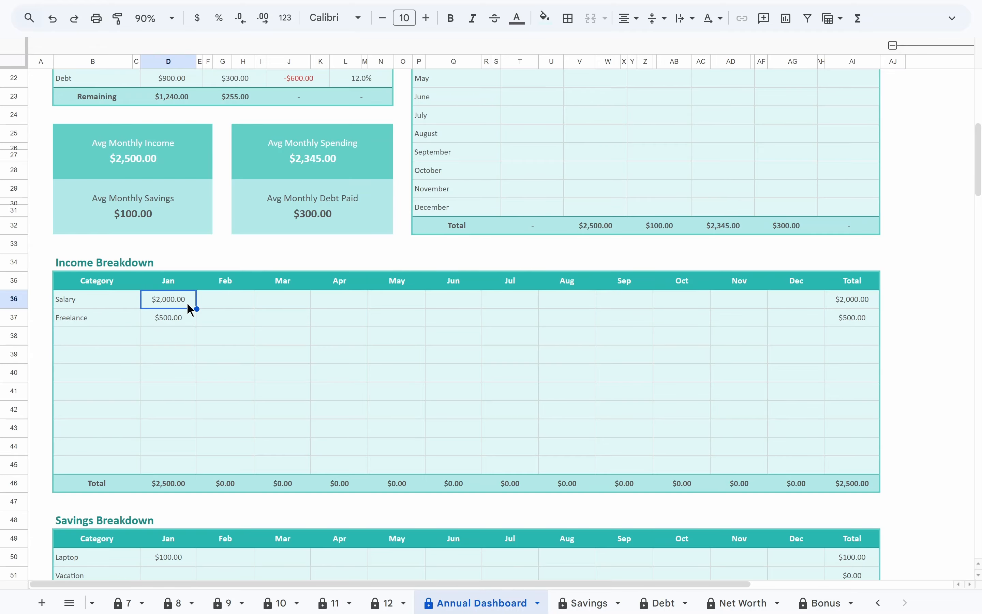
Look through the trend choices of the Annual Dashboard's trend chart, keeping Income Trend selected
scroll(187, 221, "up", 8)
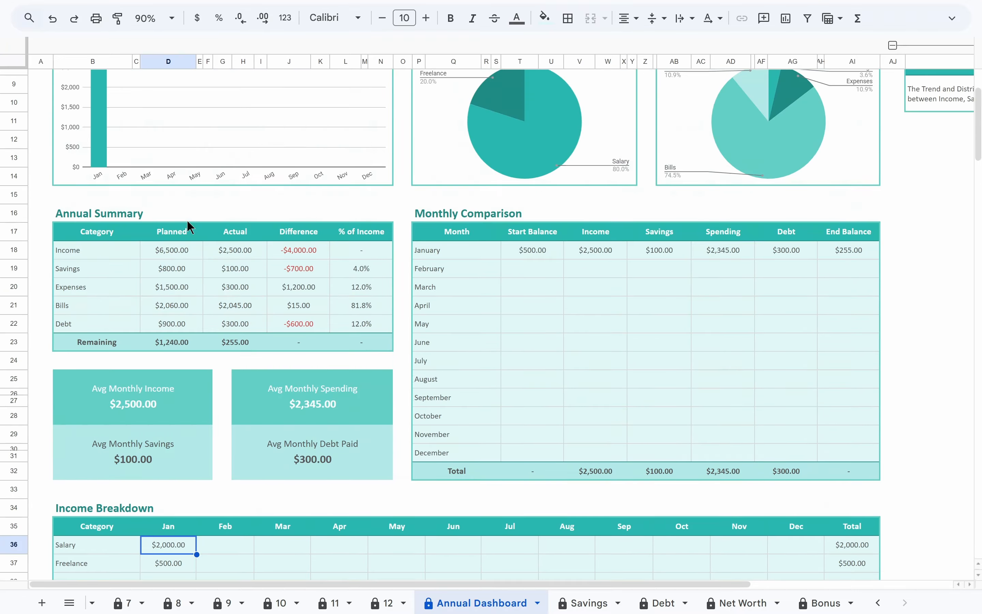
scroll(189, 225, "up", 2)
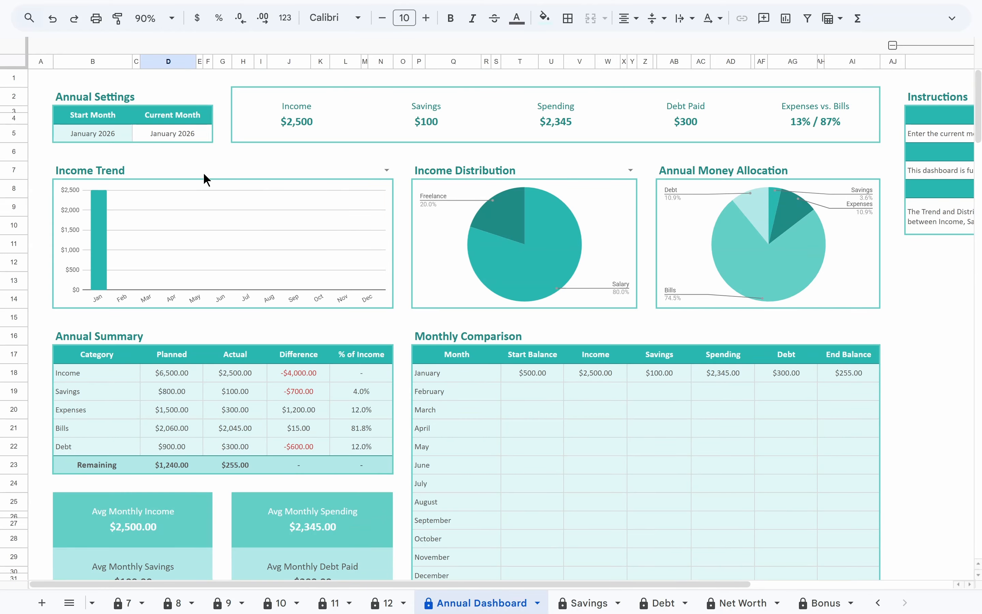
left_click(344, 173)
left_click(424, 172)
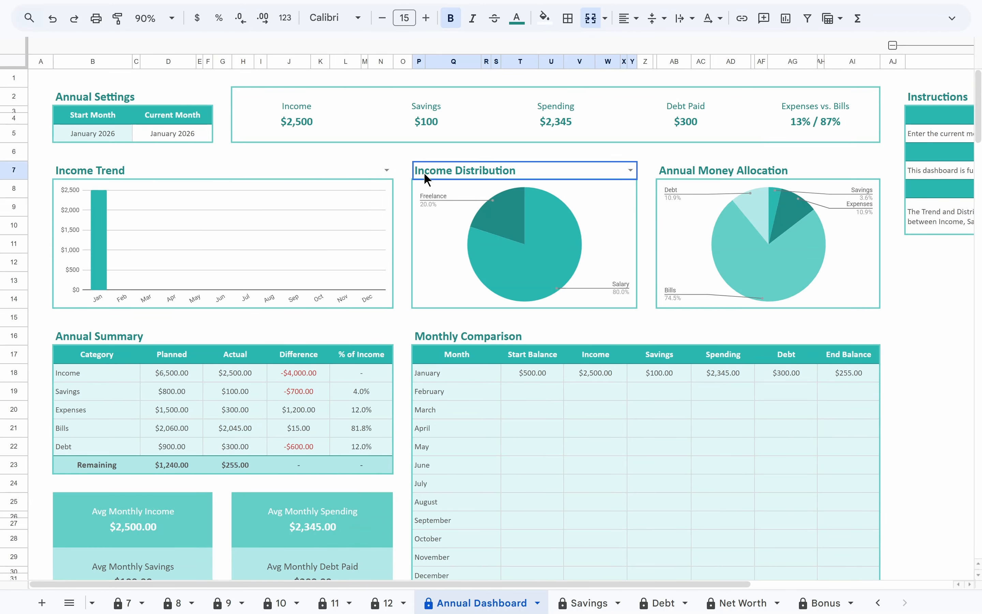
left_click(361, 171)
double_click(353, 171)
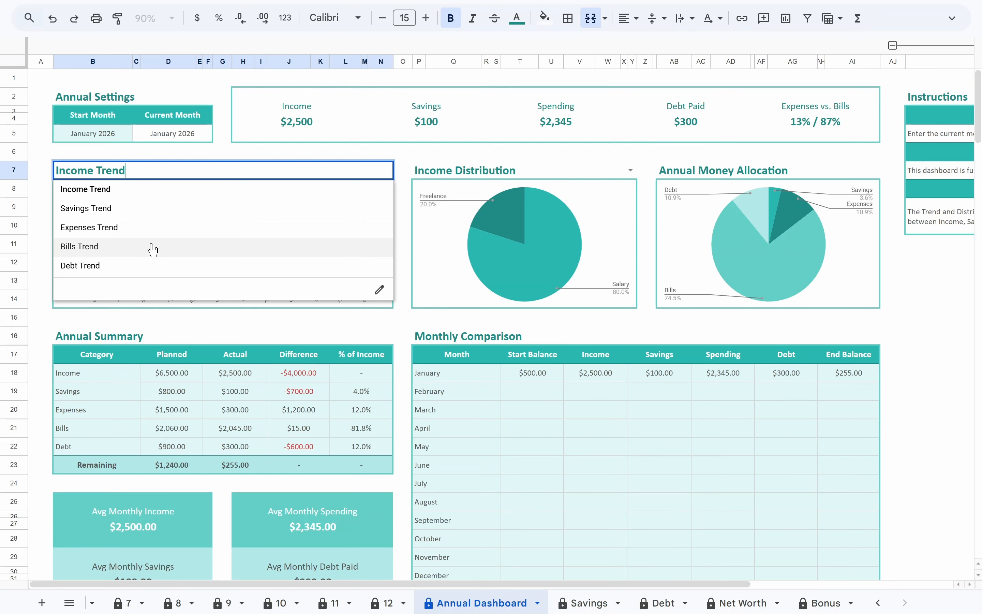
left_click(142, 187)
mouse_move(101, 222)
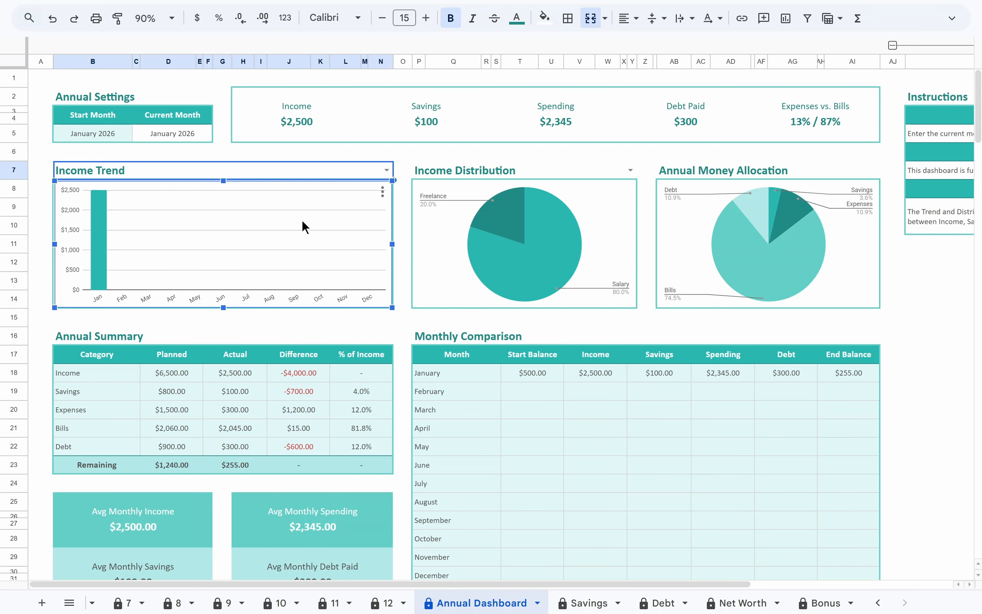
double_click(267, 177)
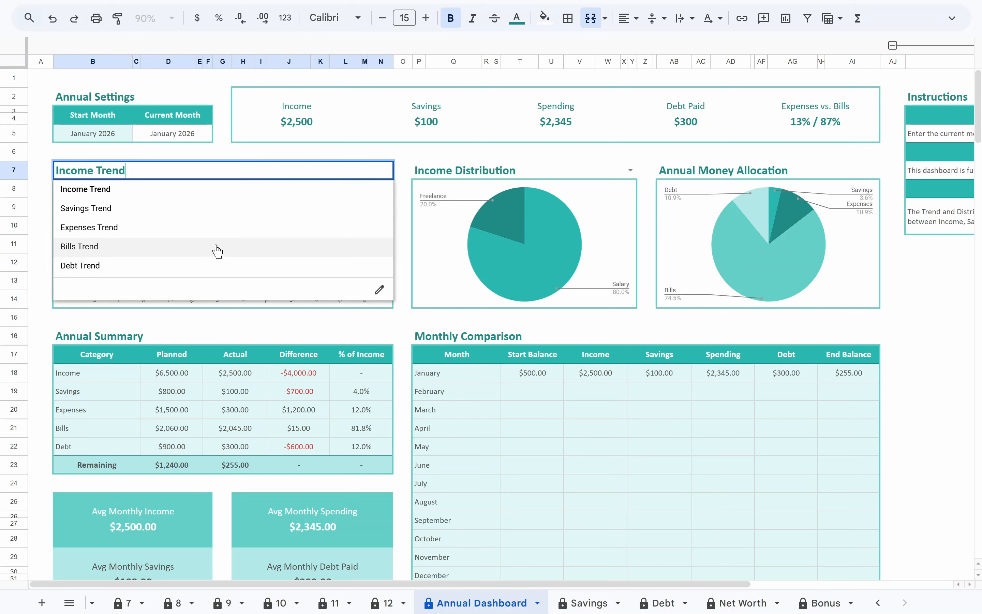
left_click(238, 190)
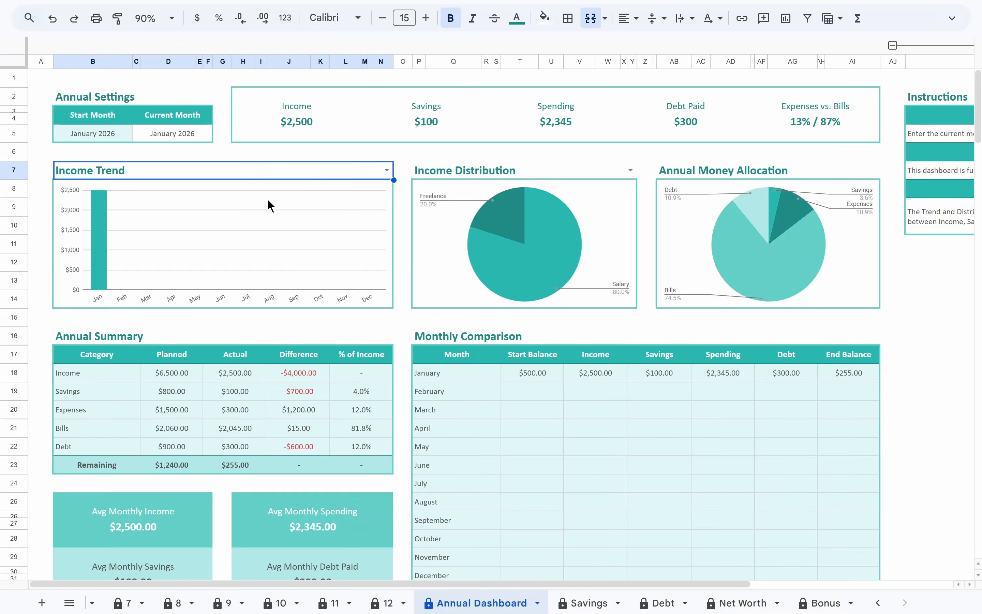
Inspect the slices of the Income Distribution and Annual Money Allocation pie charts
left_click(429, 219)
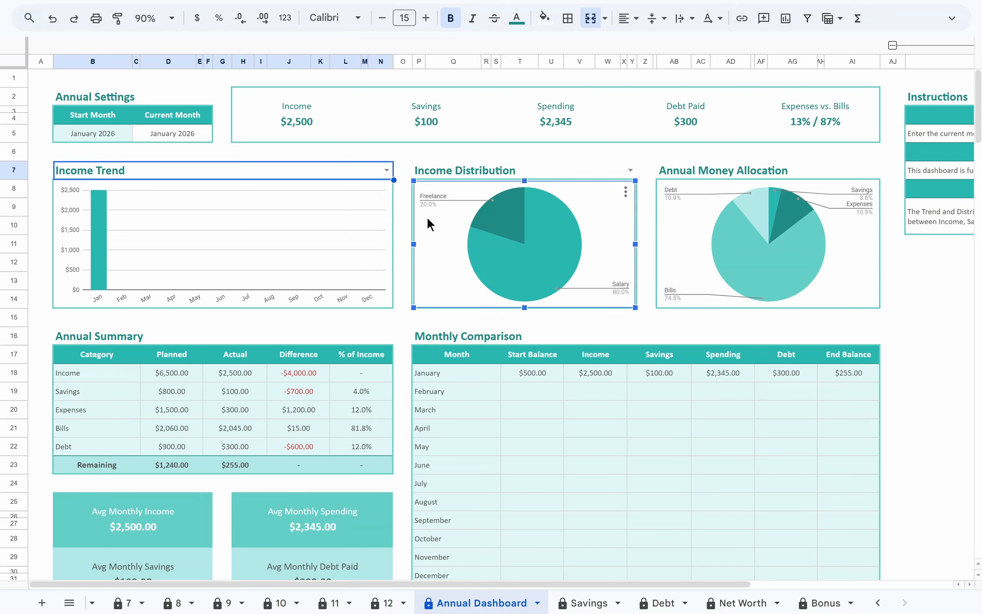
mouse_move(474, 237)
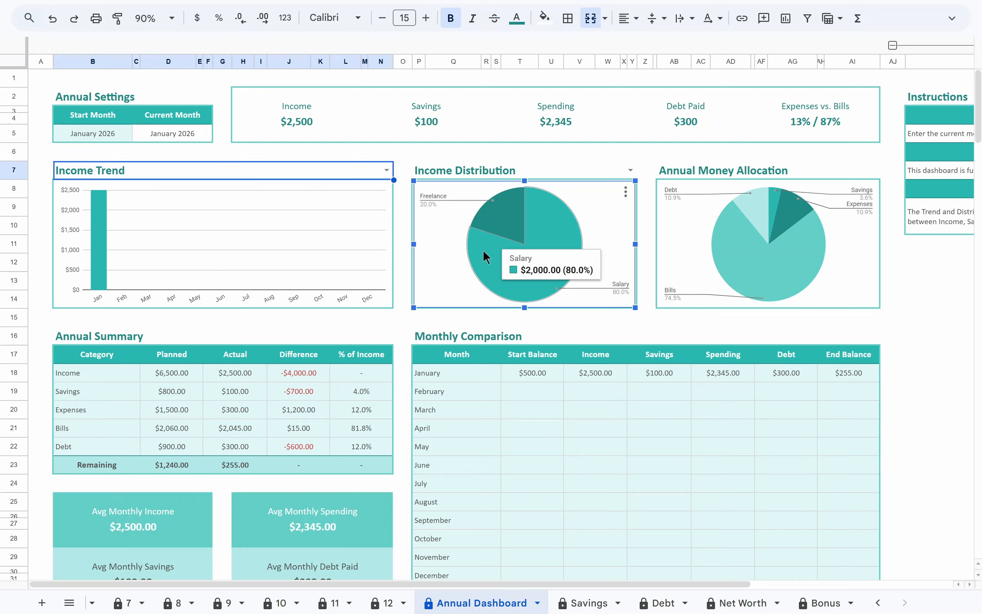
mouse_move(502, 225)
left_click(563, 171)
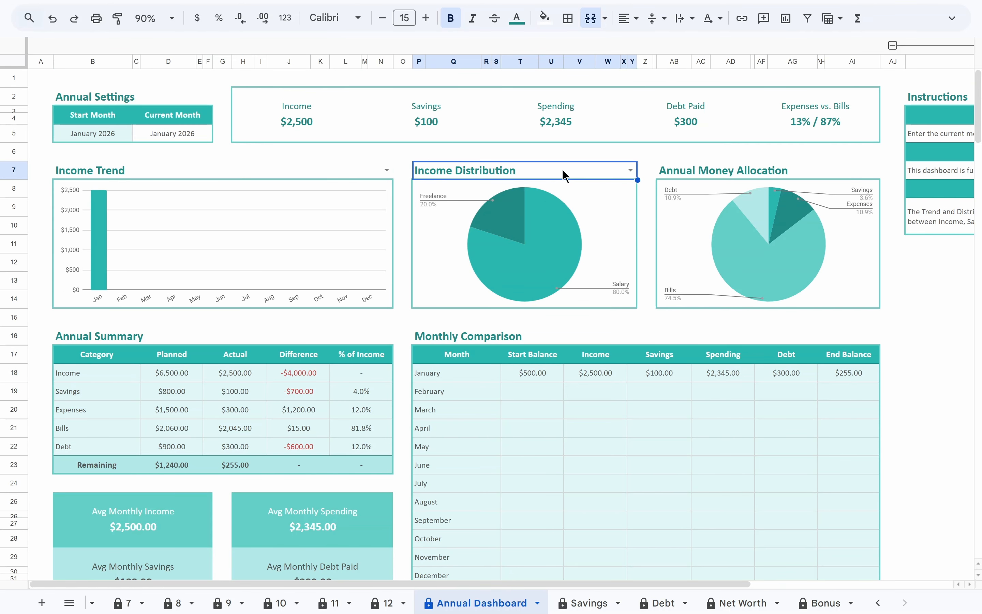
left_click(671, 205)
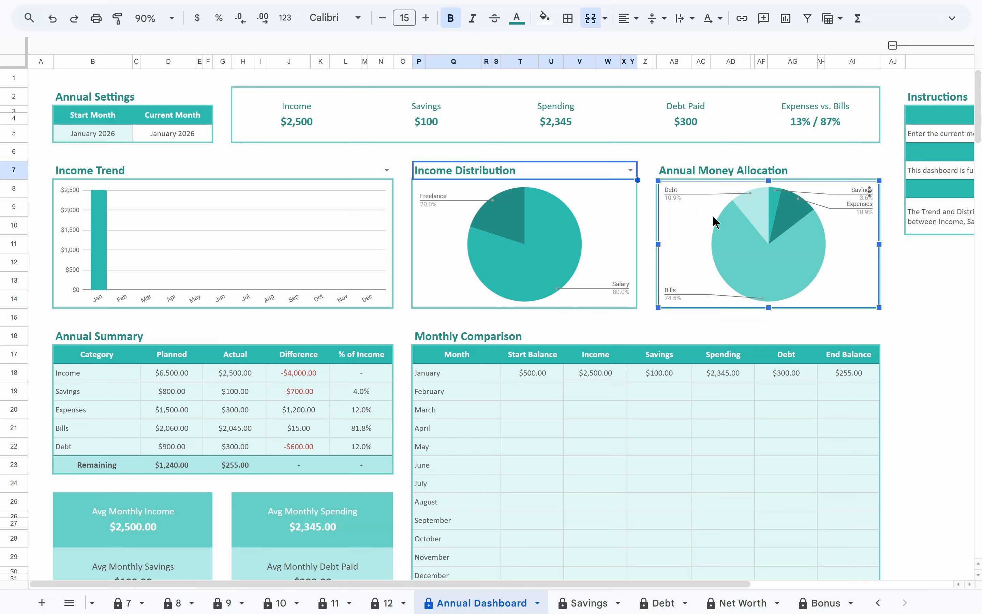
mouse_move(728, 236)
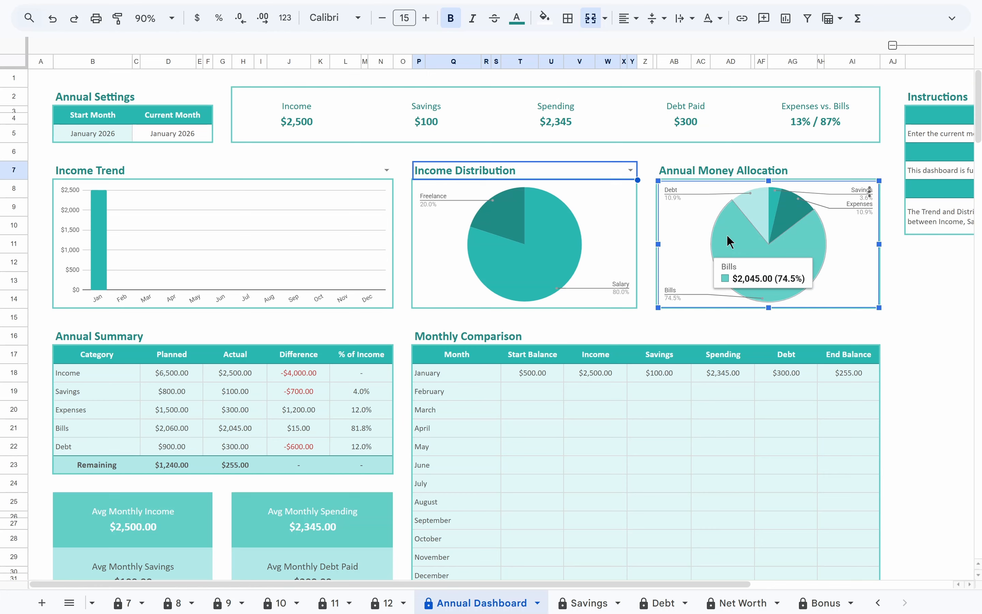
mouse_move(758, 214)
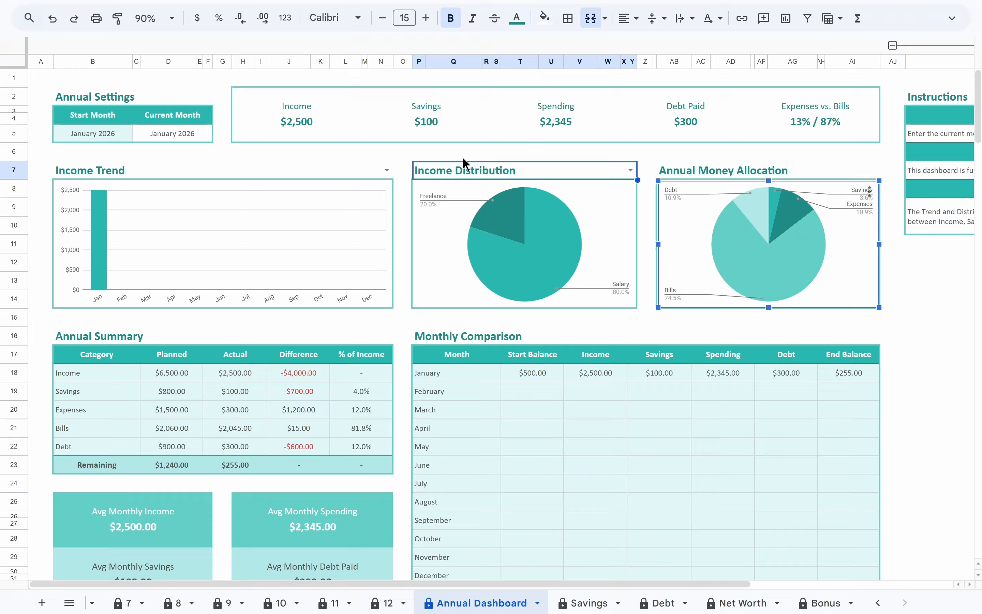
Review the annual Income, Savings, Spending, Debt Paid and Expenses vs. Bills figures above the charts
left_click(331, 123)
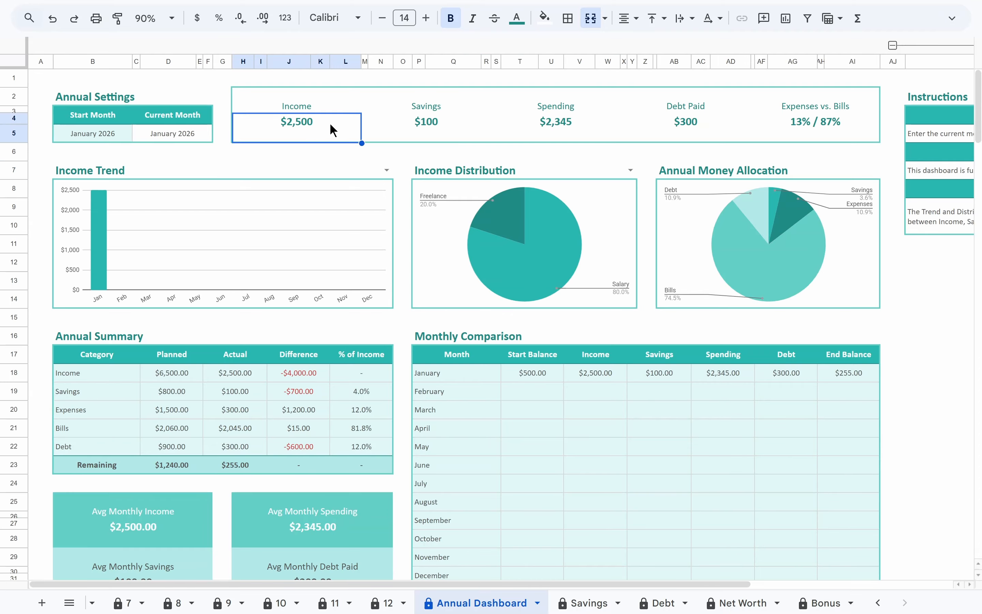
left_click(386, 129)
left_click(533, 130)
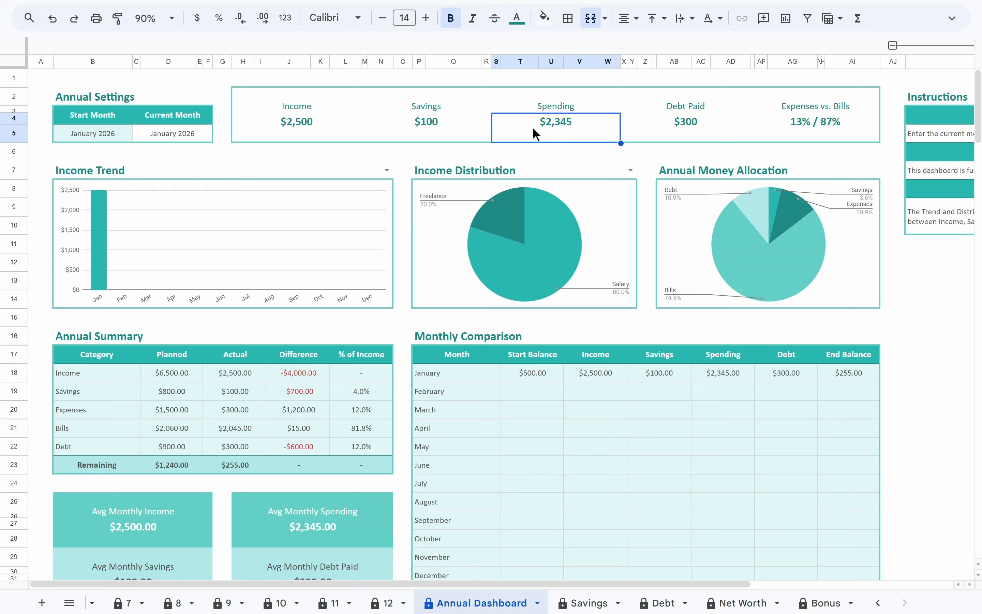
left_click(649, 126)
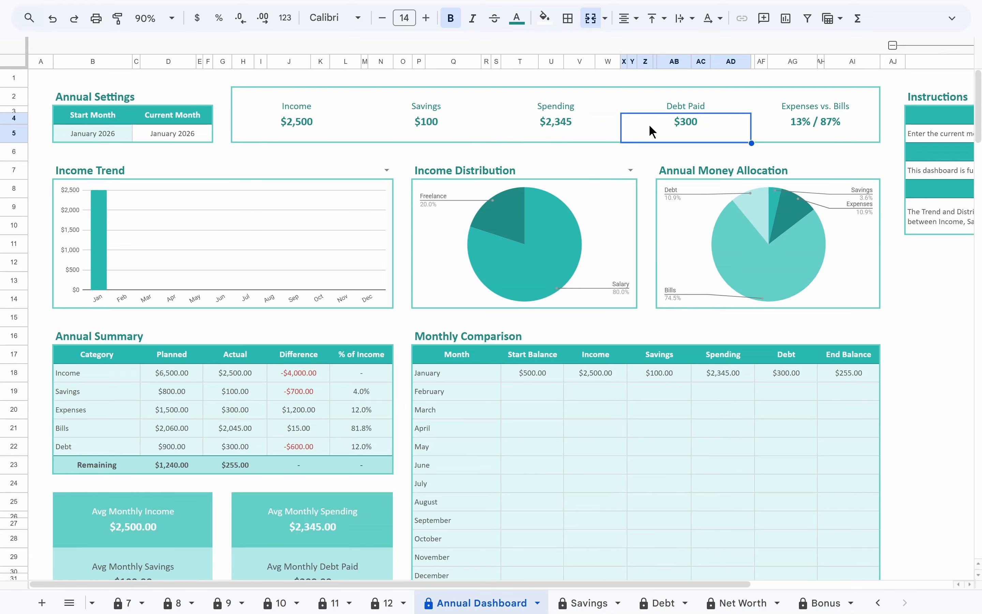
left_click(767, 126)
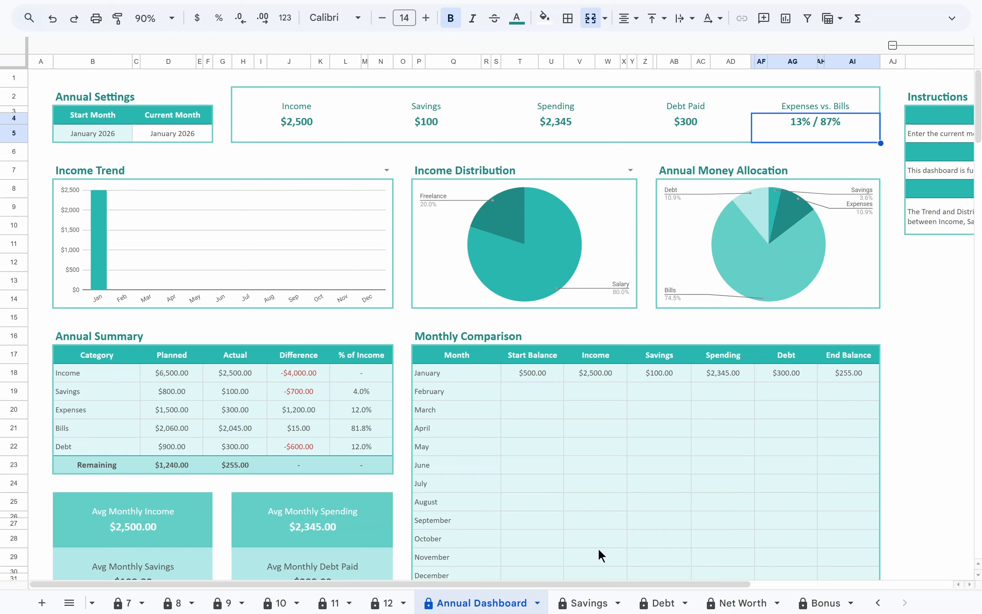
Open the Savings sheet and look over the Savings Tracker and the savings summaries beside it
left_click(595, 601)
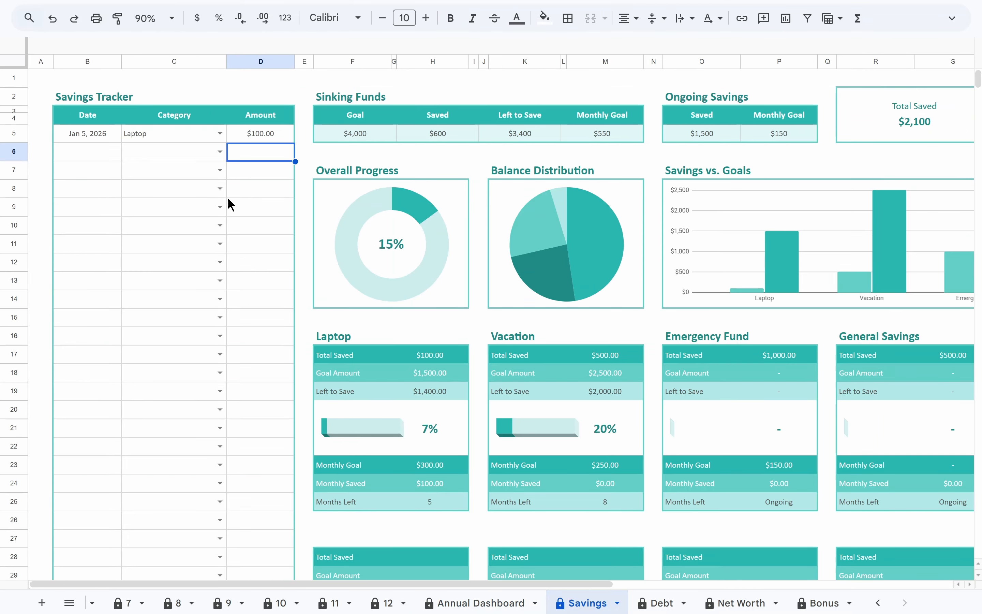
left_click(203, 102)
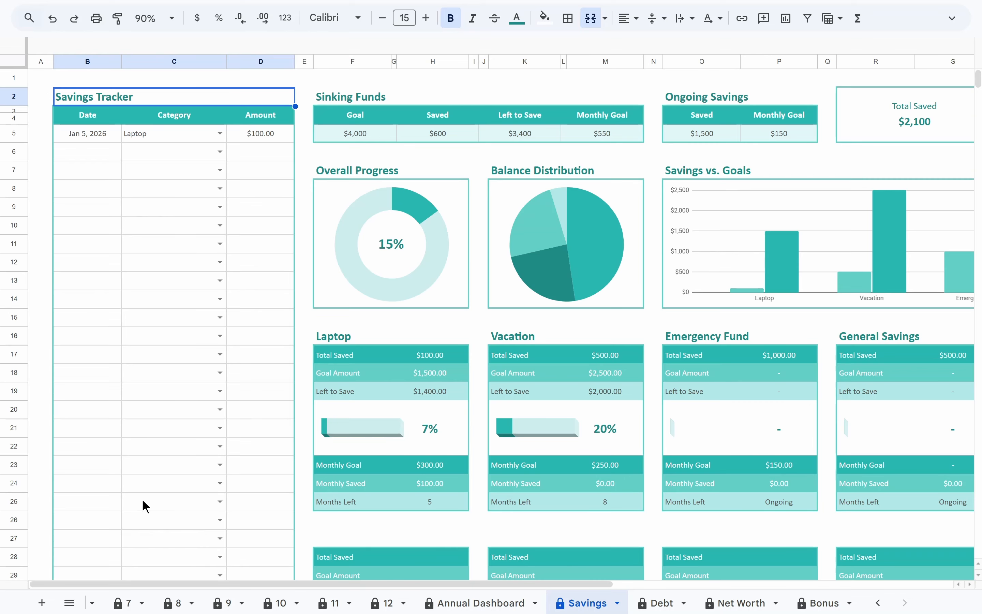
left_click_drag(136, 582, 286, 584)
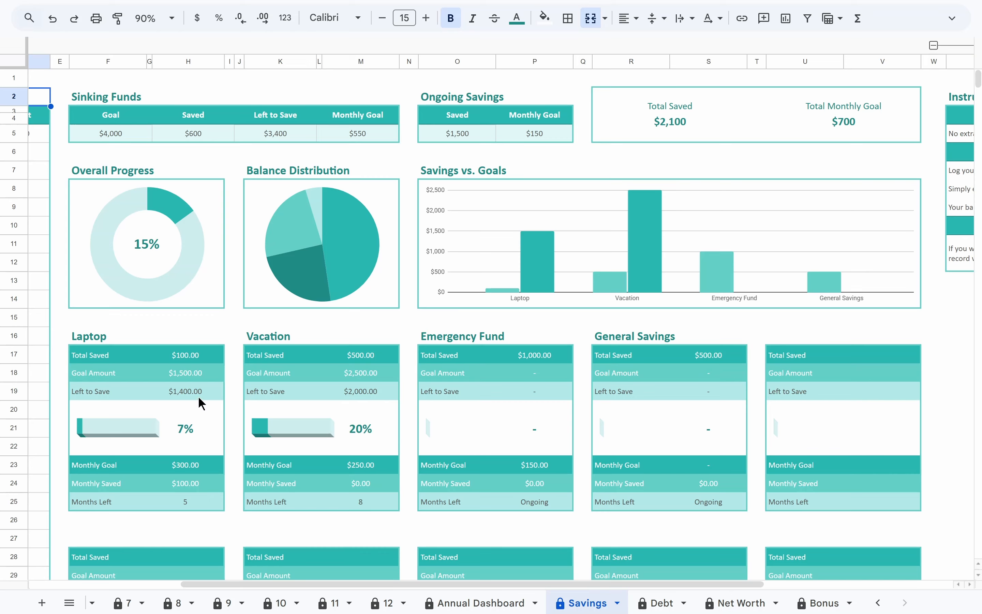
Examine the Laptop savings card row by row, from Total Saved and Goal Amount through progress to Months Left
left_click(206, 354)
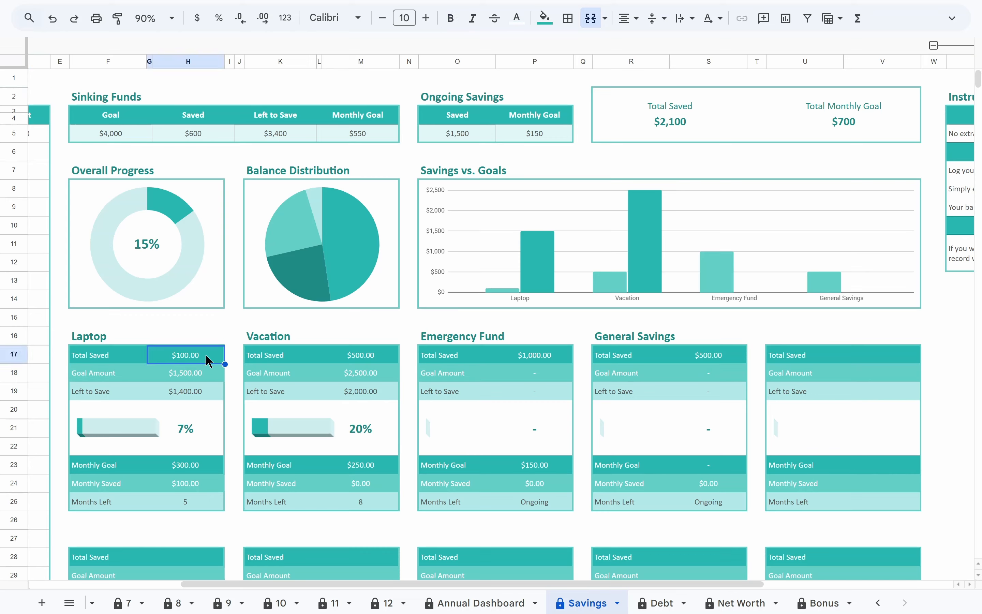
left_click(207, 372)
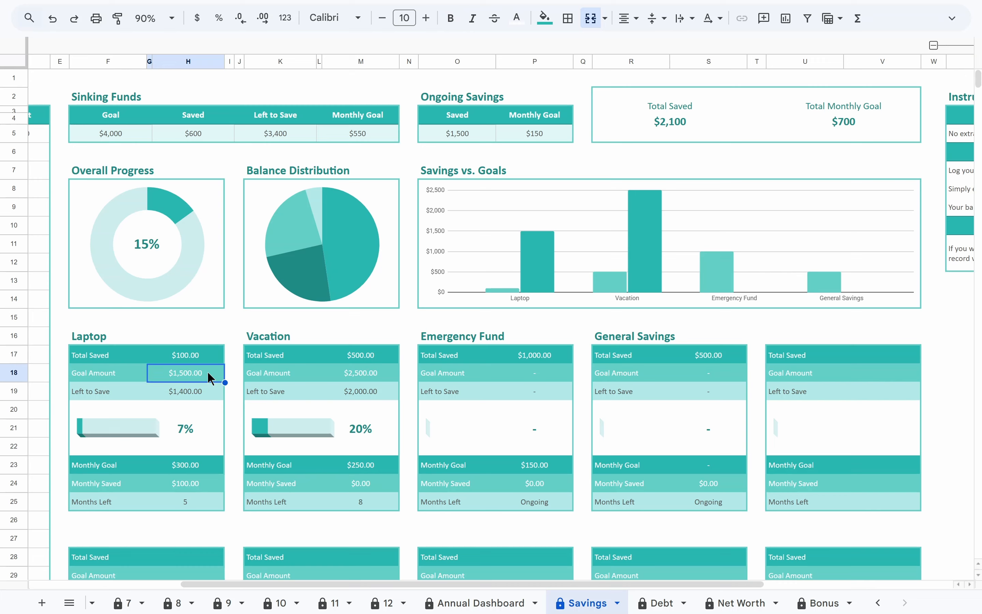
left_click(206, 392)
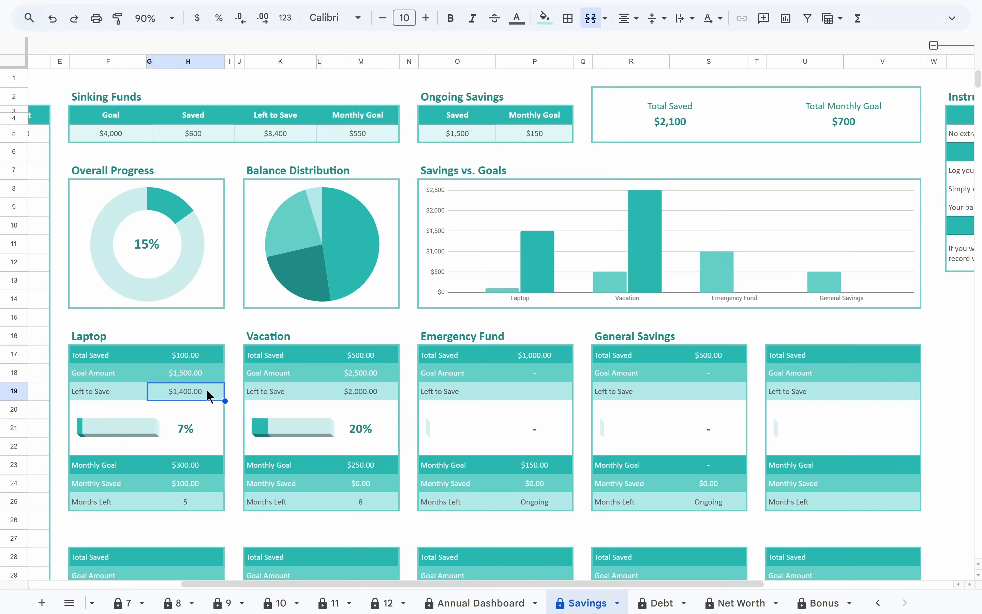
left_click(207, 418)
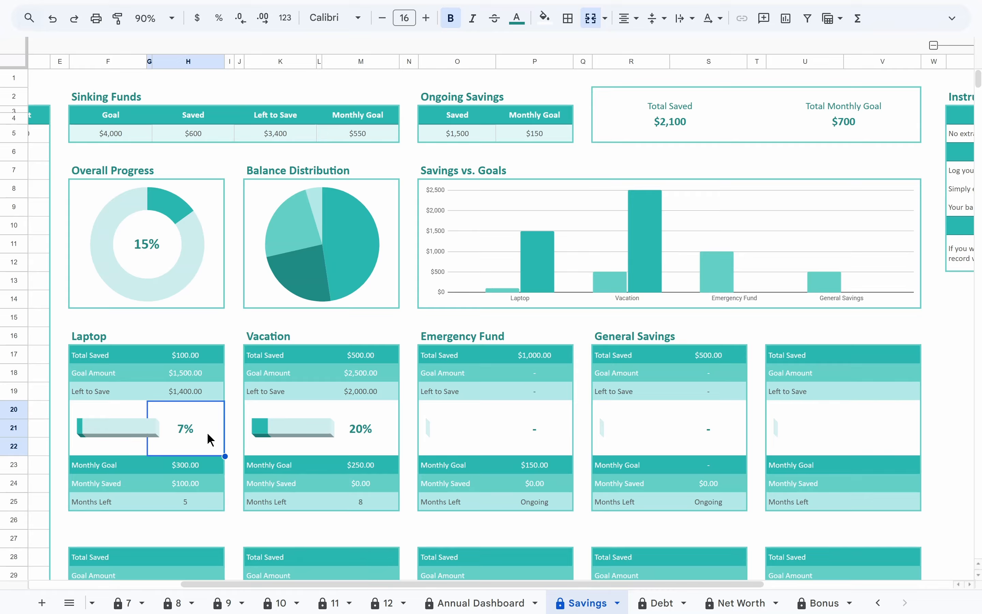
left_click(209, 466)
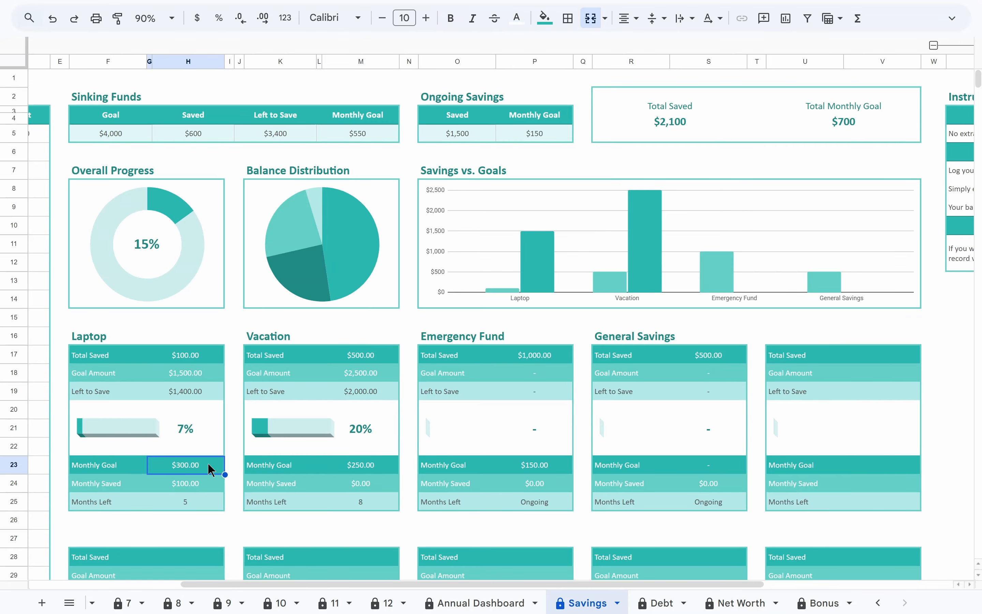
left_click(206, 482)
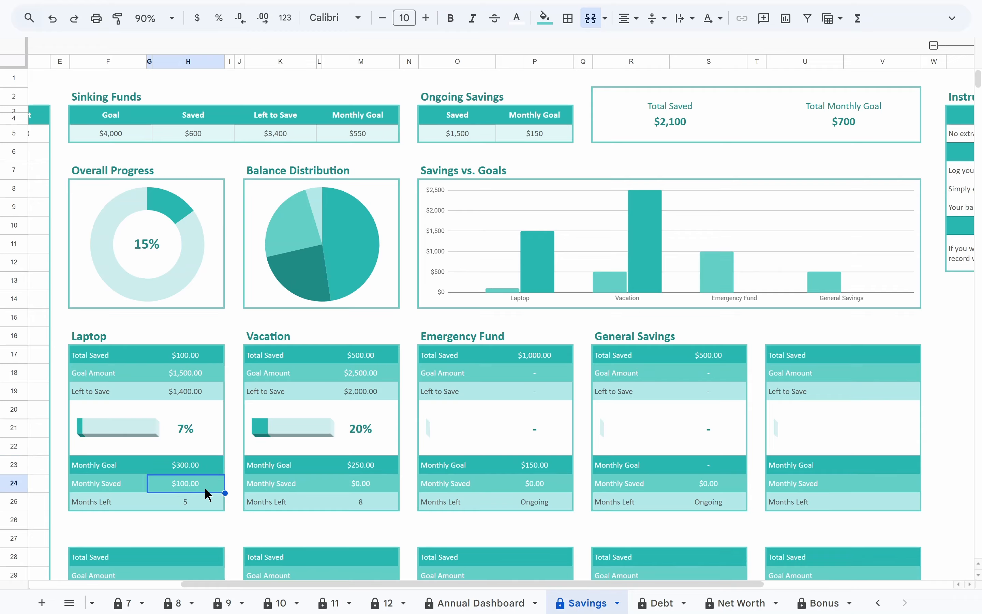
left_click(204, 502)
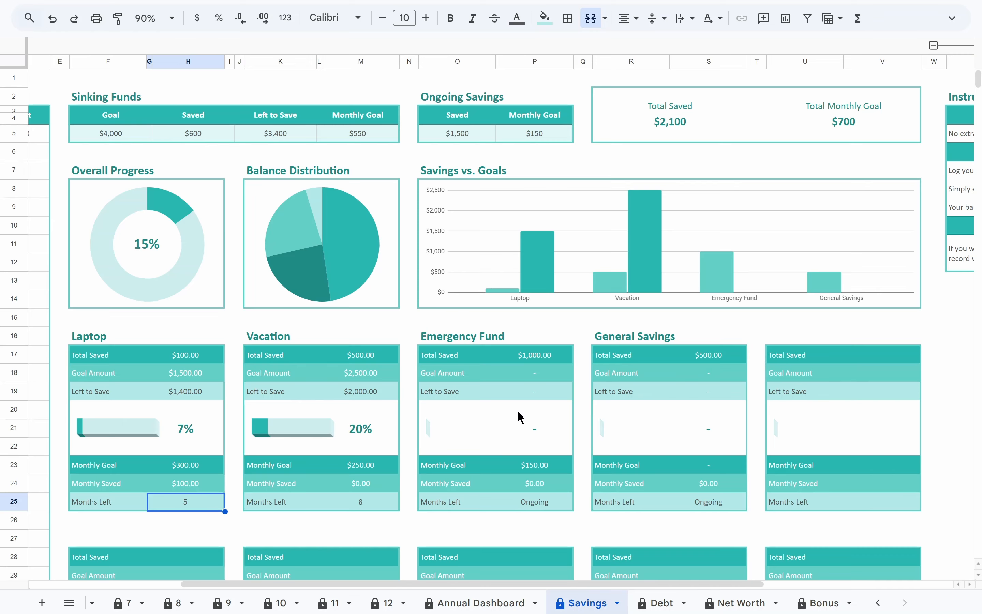
Check the Goal Amount, Left to Save, progress and Months Left values of the Emergency Fund card
left_click(556, 378)
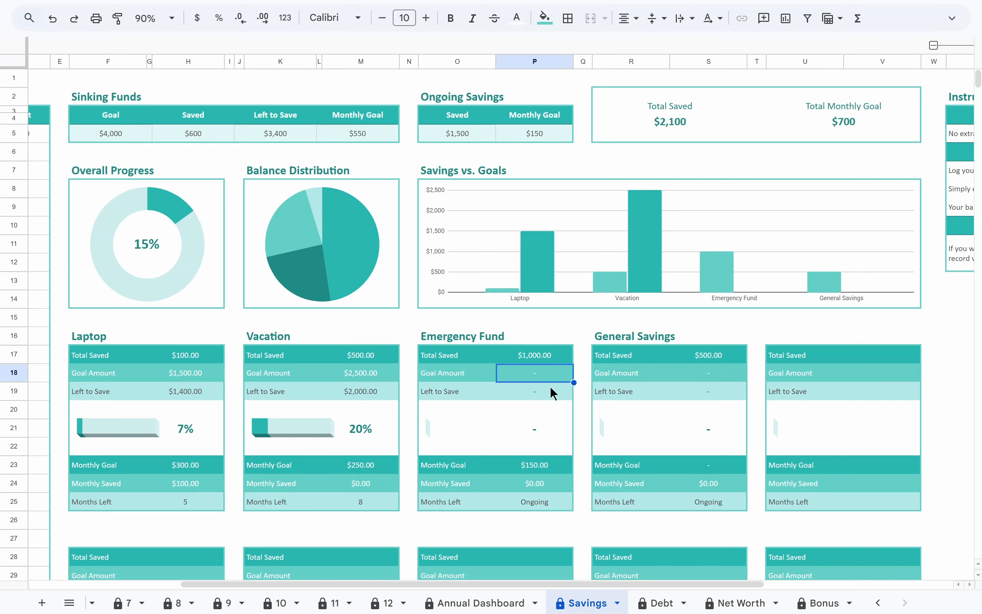
left_click(550, 388)
left_click(554, 430)
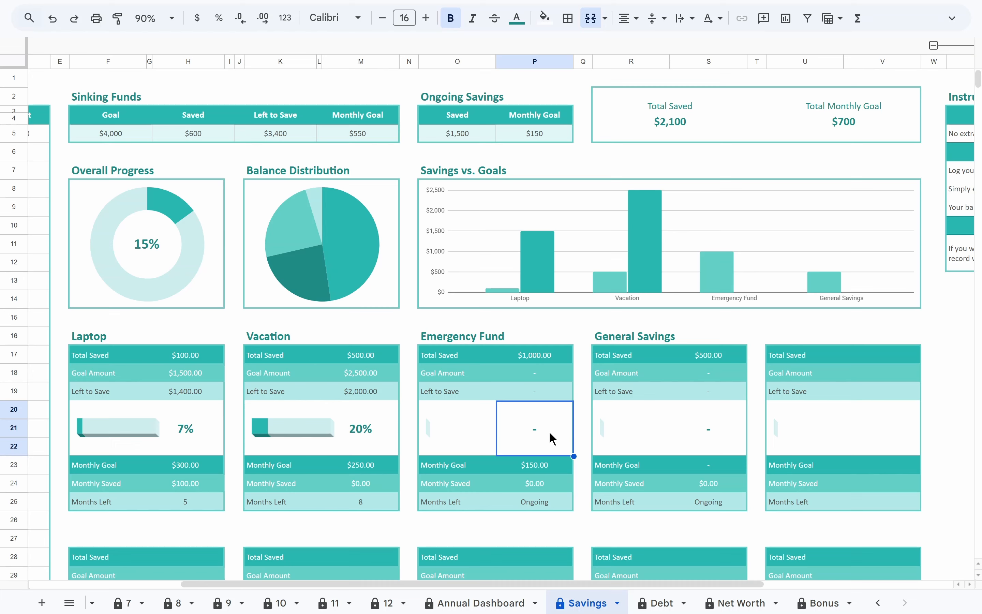
left_click(556, 503)
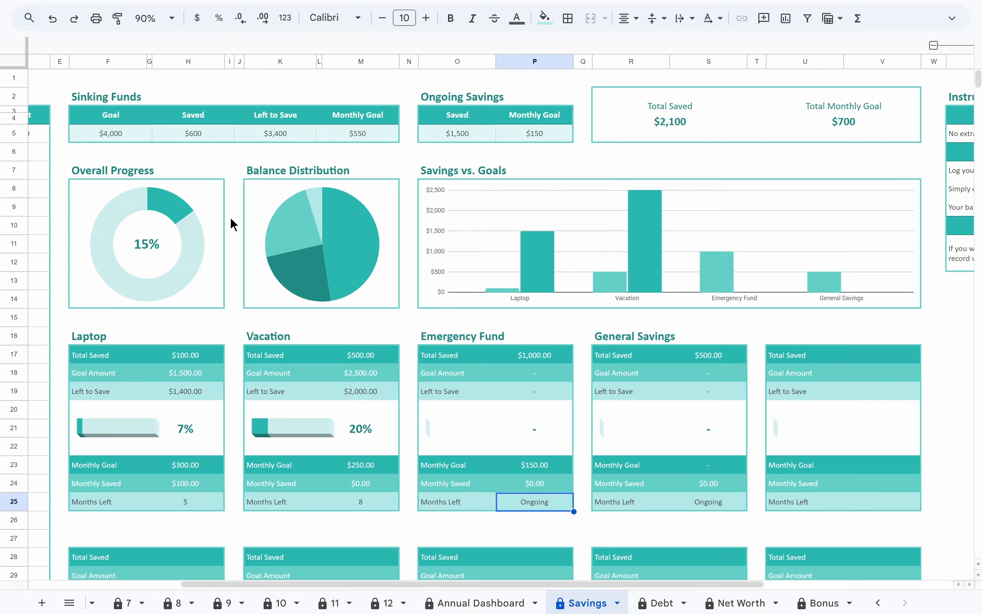
Inspect the Overall Progress donut and the slices of the Balance Distribution pie chart
left_click(192, 194)
mouse_move(176, 200)
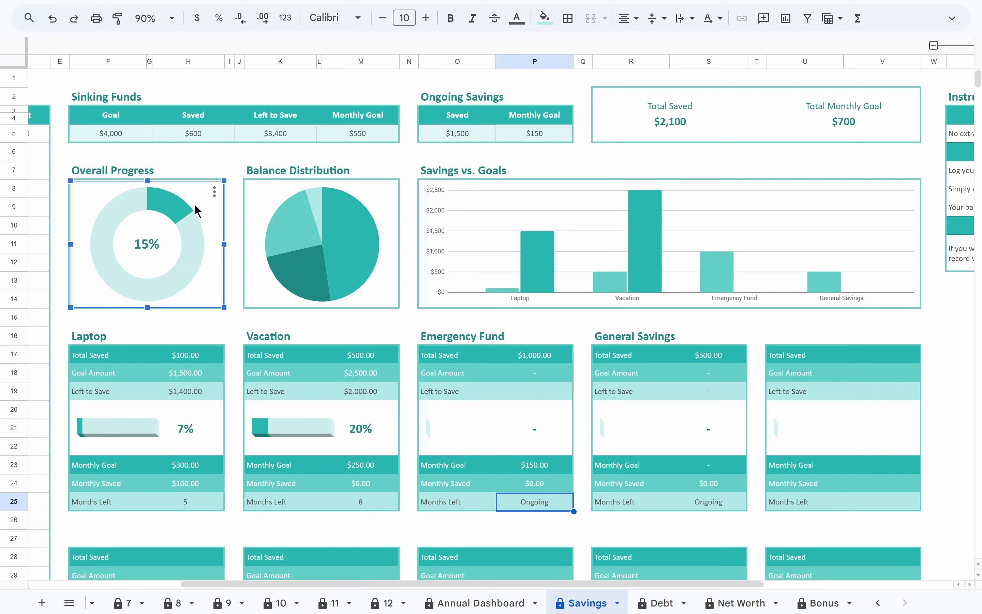
left_click(256, 197)
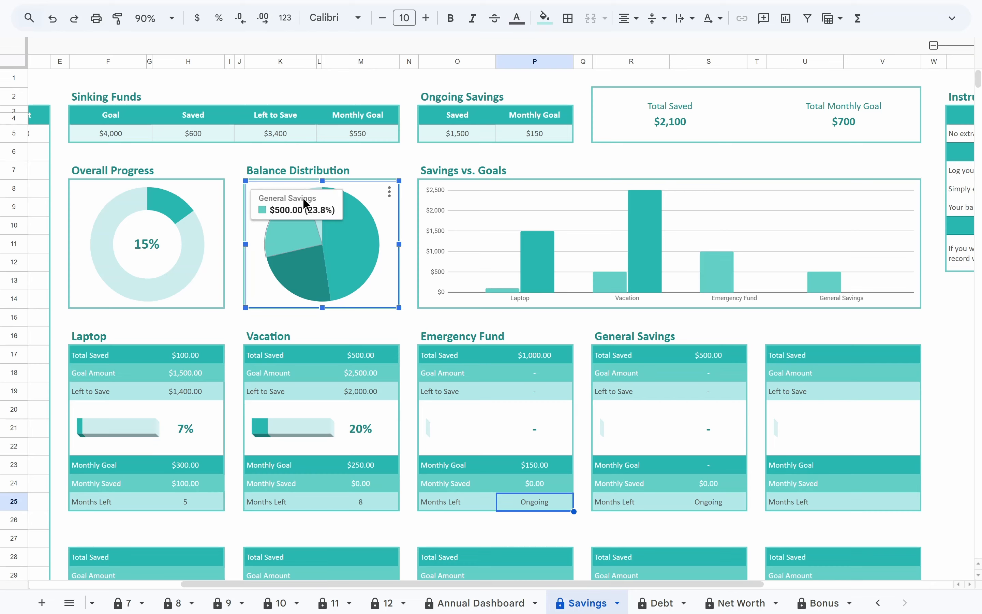
mouse_move(345, 245)
mouse_move(289, 241)
mouse_move(337, 225)
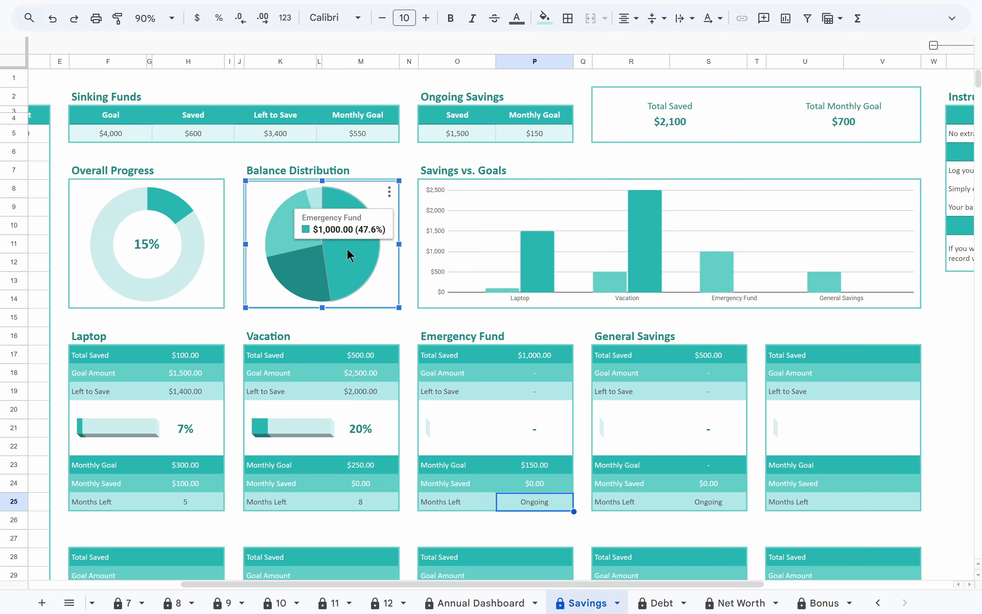
Inspect the Vacation bars in the Savings vs. Goals chart and check the sinking funds, ongoing savings and Total Saved amounts
left_click(449, 213)
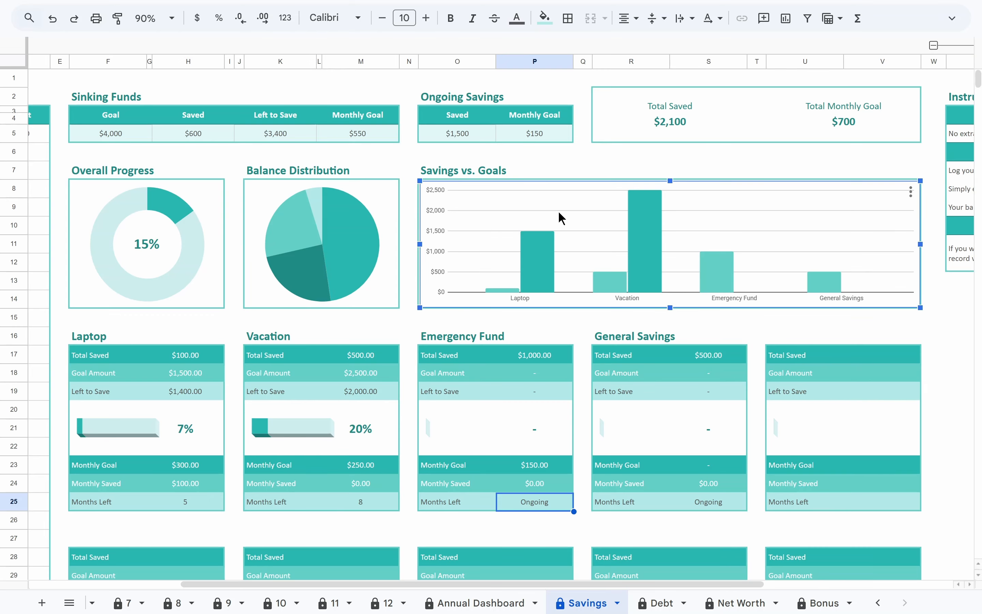
mouse_move(607, 280)
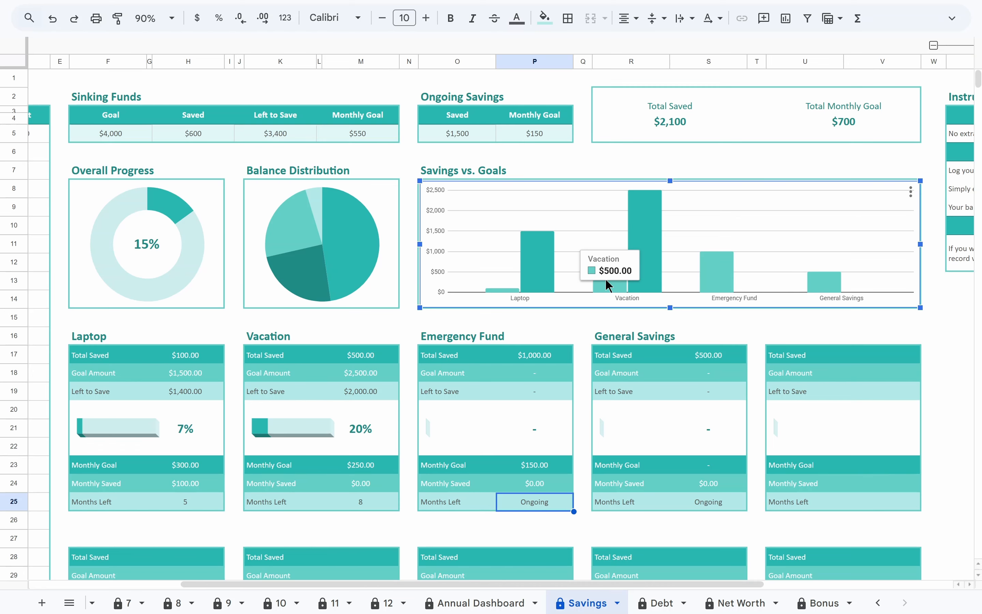
mouse_move(641, 241)
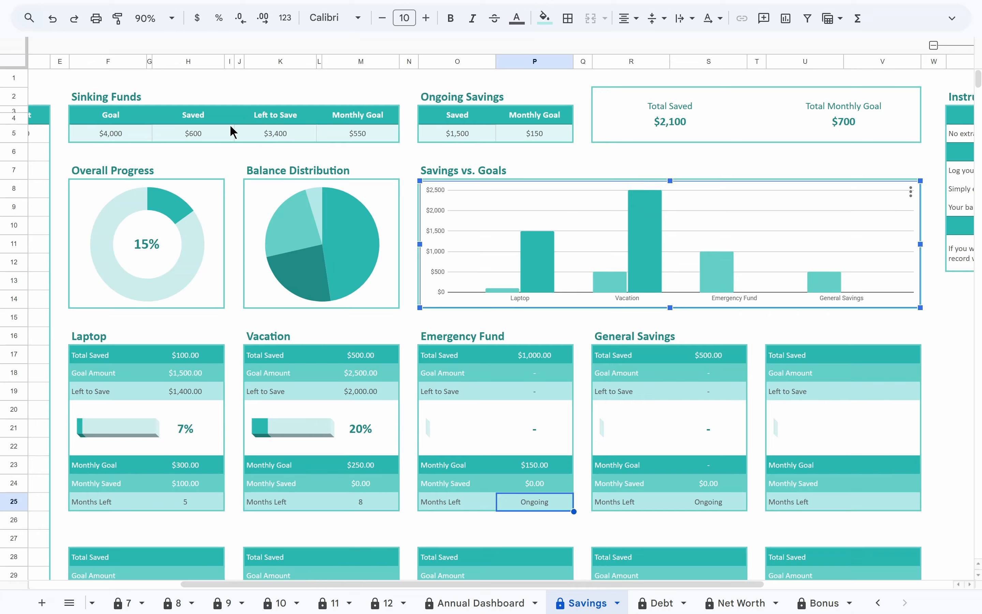
left_click(211, 136)
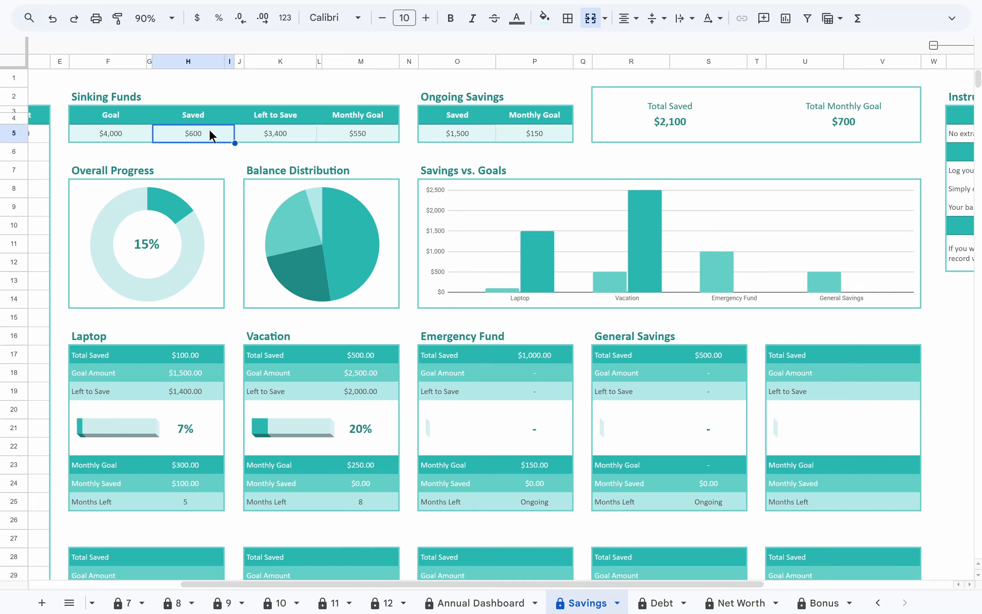
left_click(430, 138)
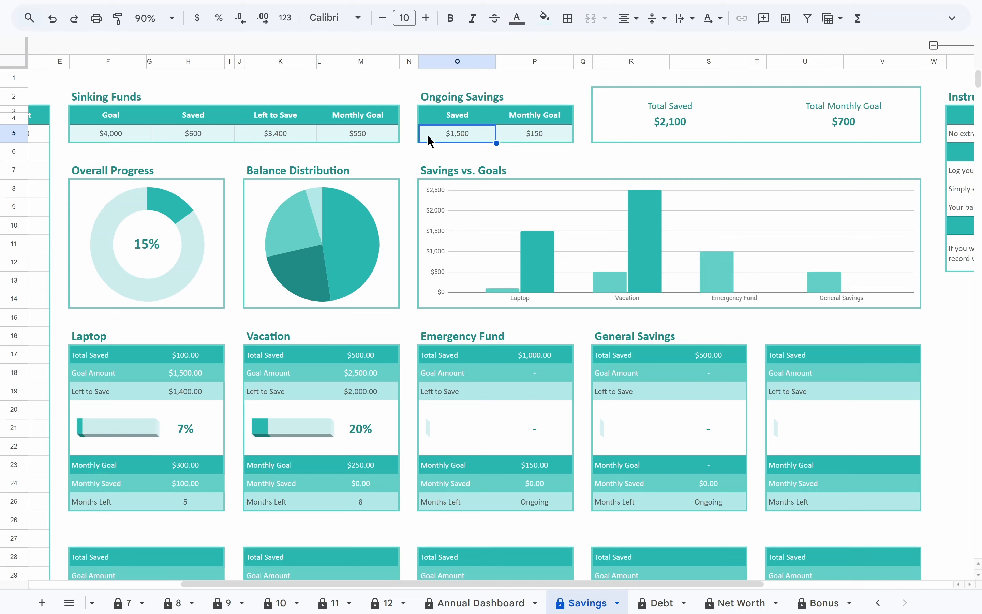
left_click(609, 120)
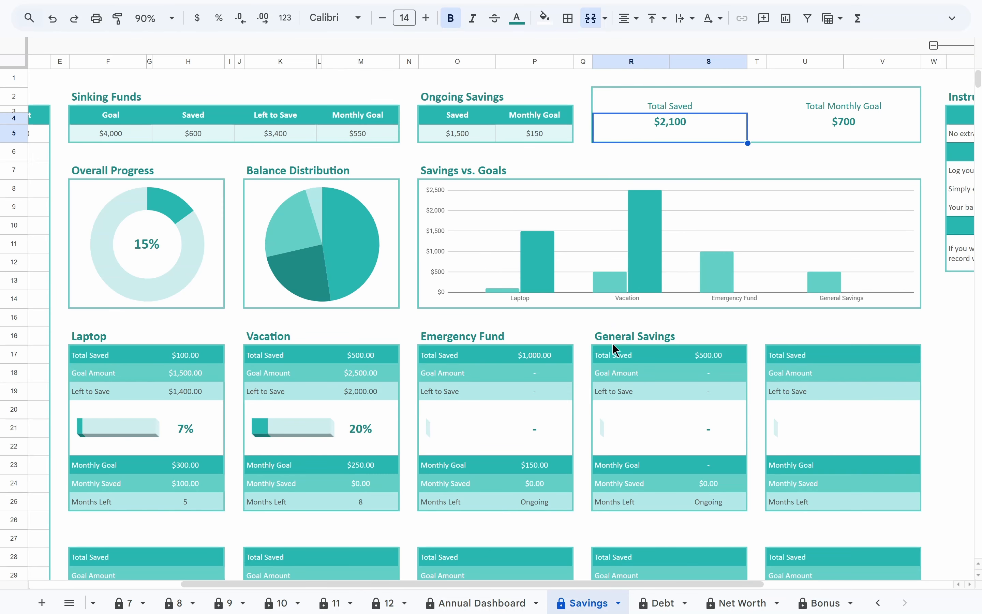
Open the Debt sheet and set the Debt Settings month to January, leaving the year at 2026
left_click(649, 605)
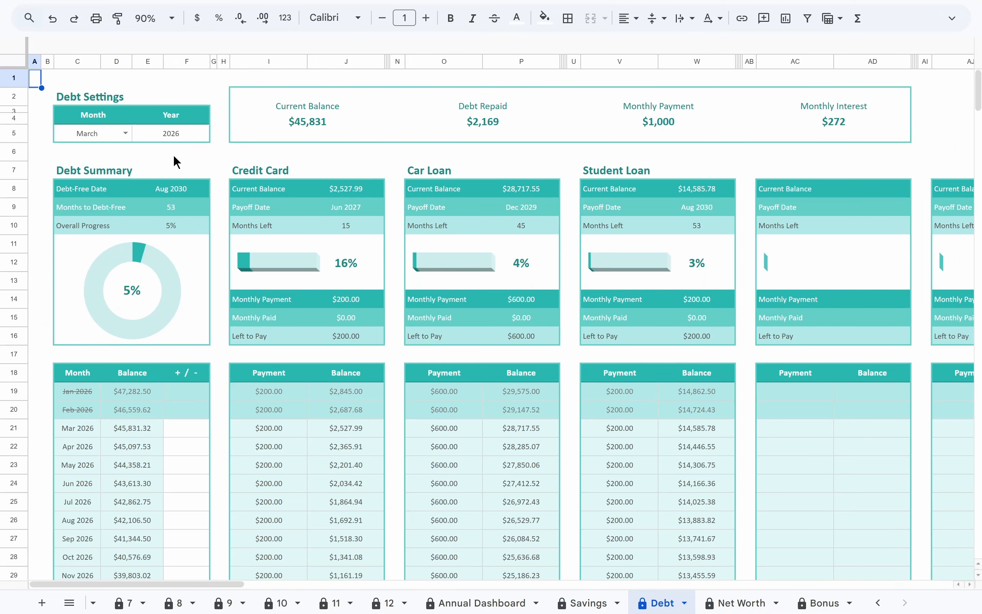
left_click(111, 136)
left_click(147, 134)
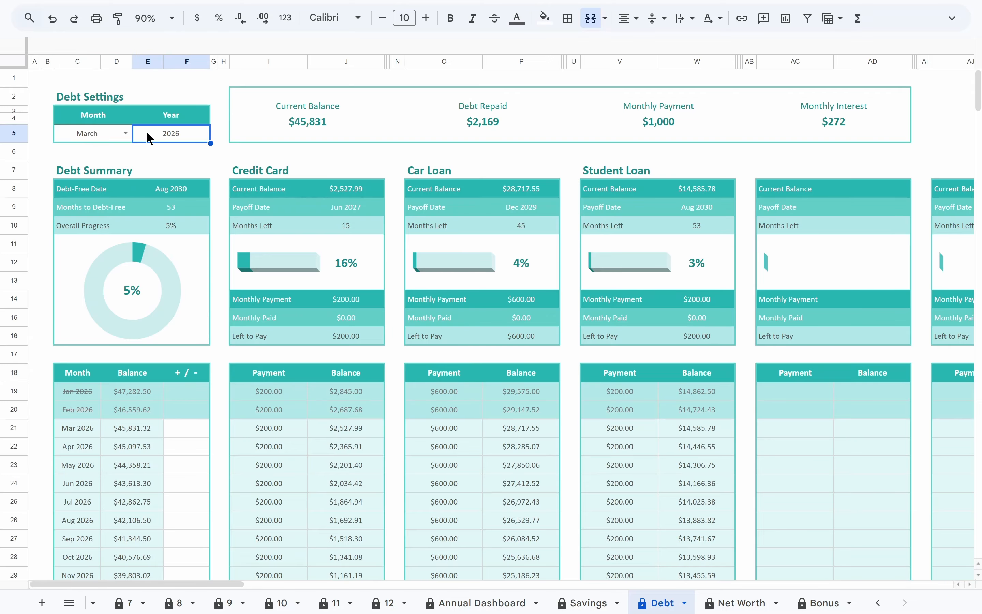
left_click(127, 133)
left_click(103, 149)
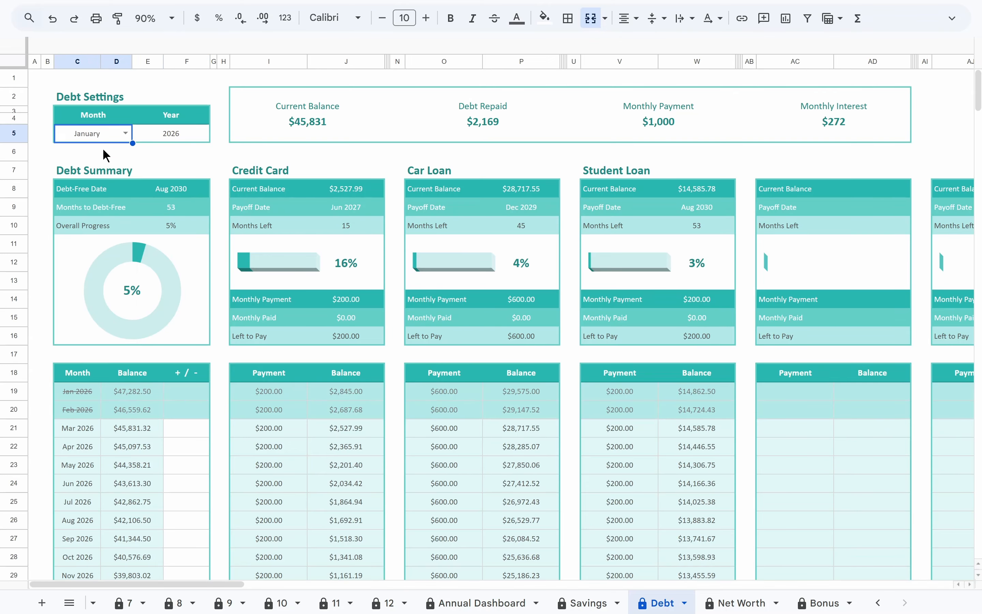
left_click(149, 138)
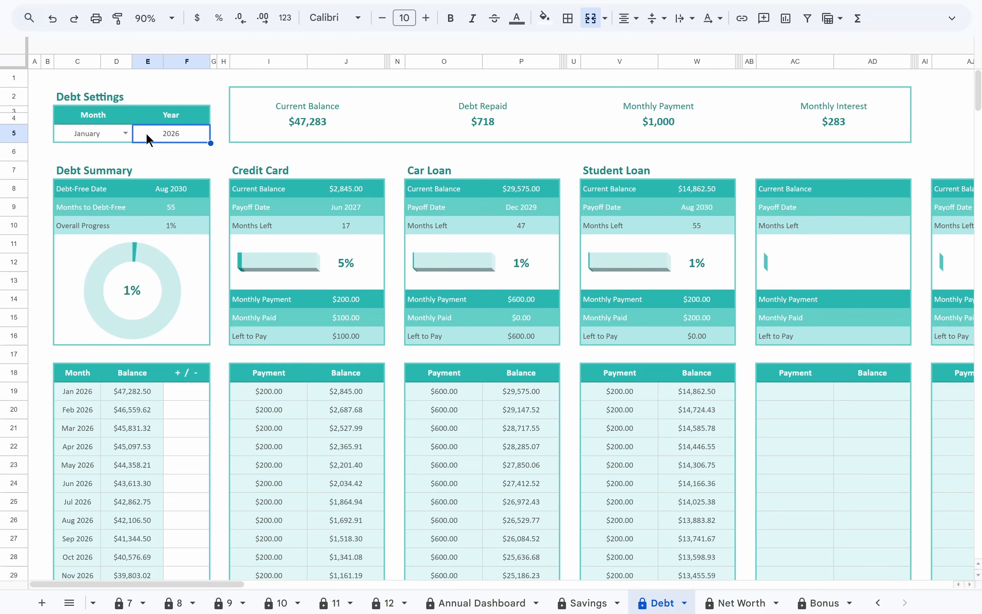
Look over the Credit Card, Car Loan and Student Loan headings of the debt cards
left_click(245, 168)
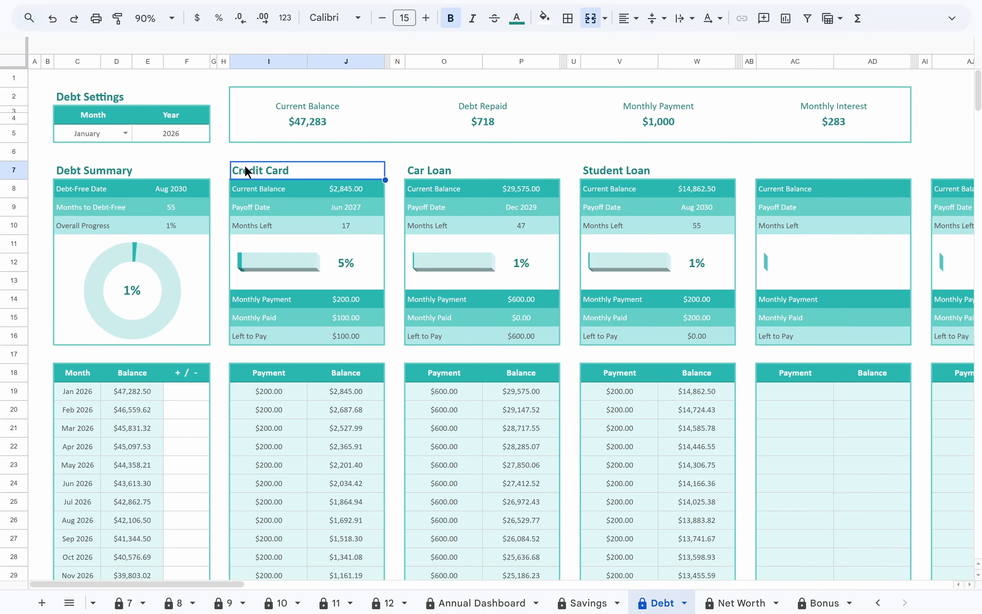
left_click(431, 171)
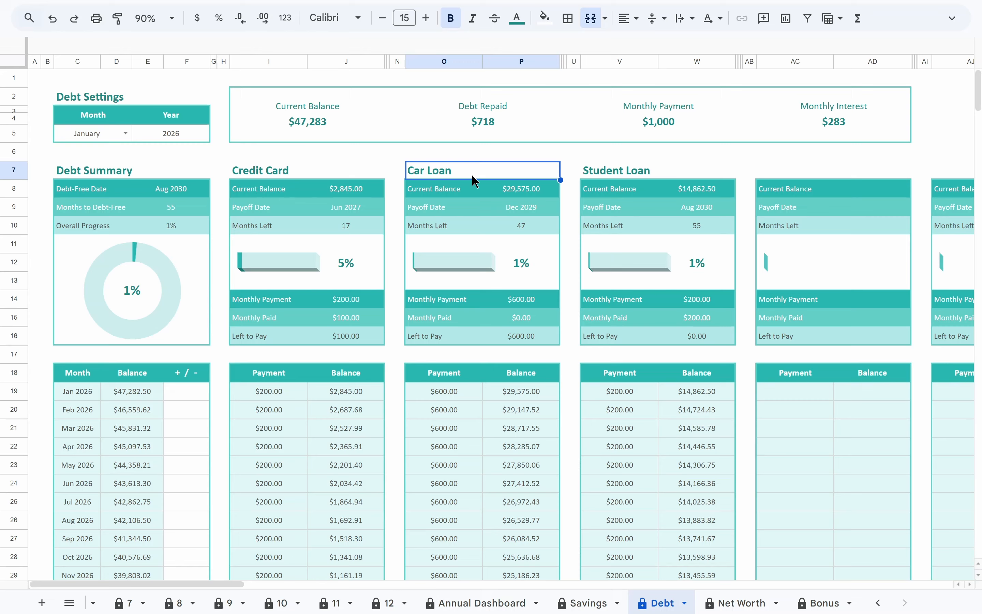
left_click(585, 169)
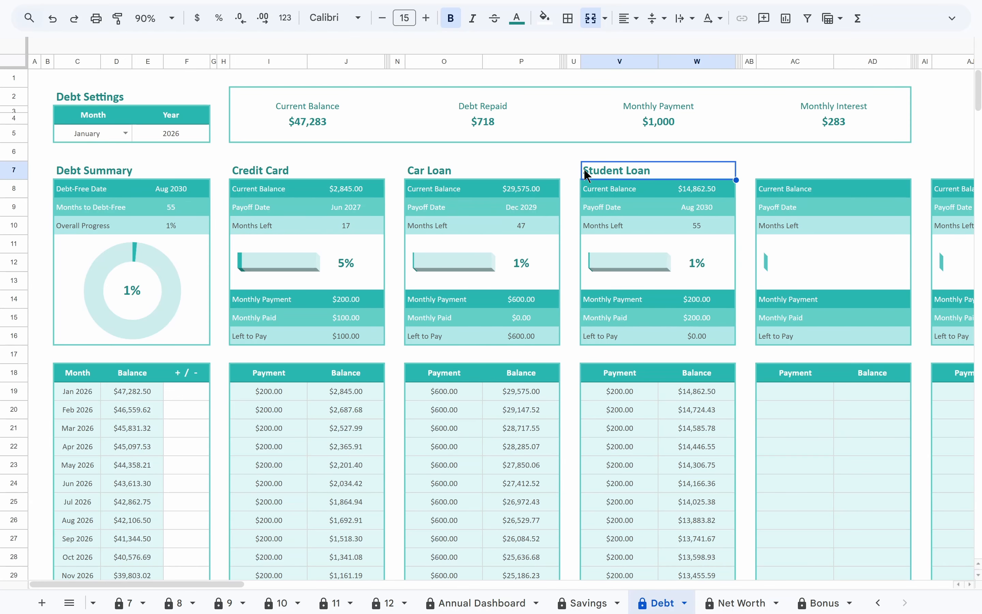
Review the Credit Card payment and balance columns from Jan 2026 through the Jun 2027 payoff row
scroll(476, 297, "down", 6)
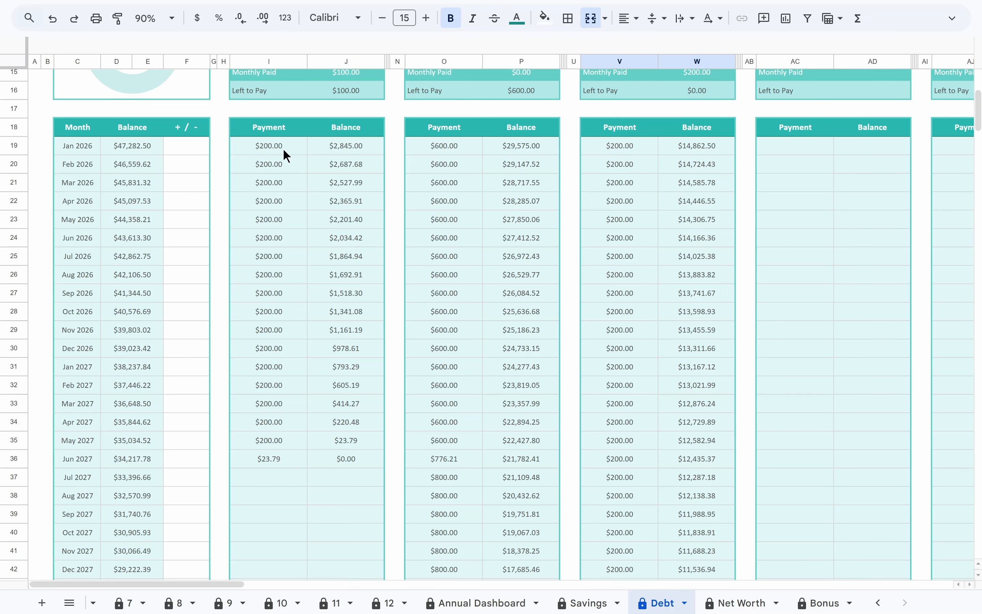
left_click_drag(283, 148, 293, 460)
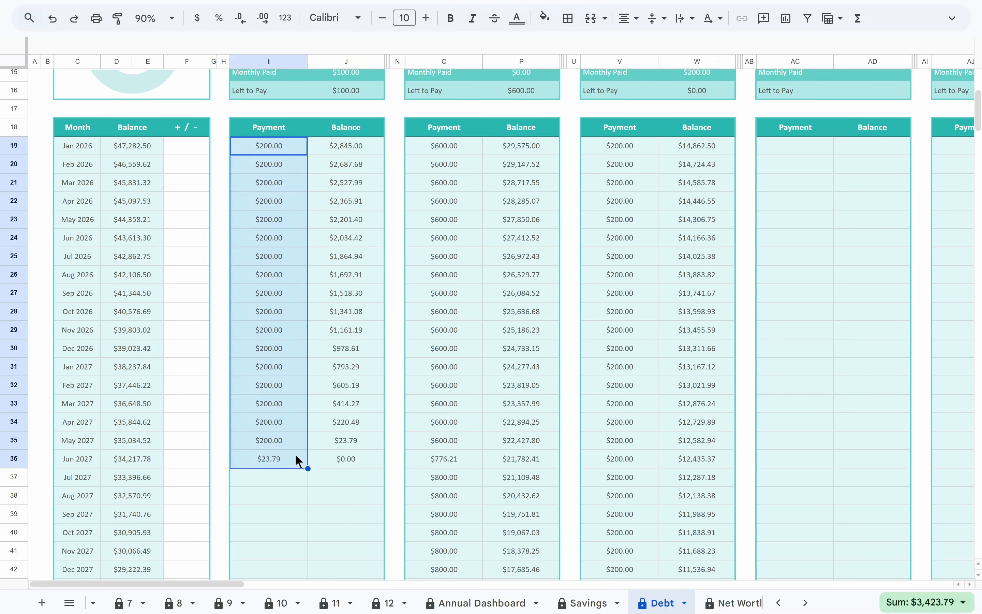
left_click_drag(358, 151, 371, 465)
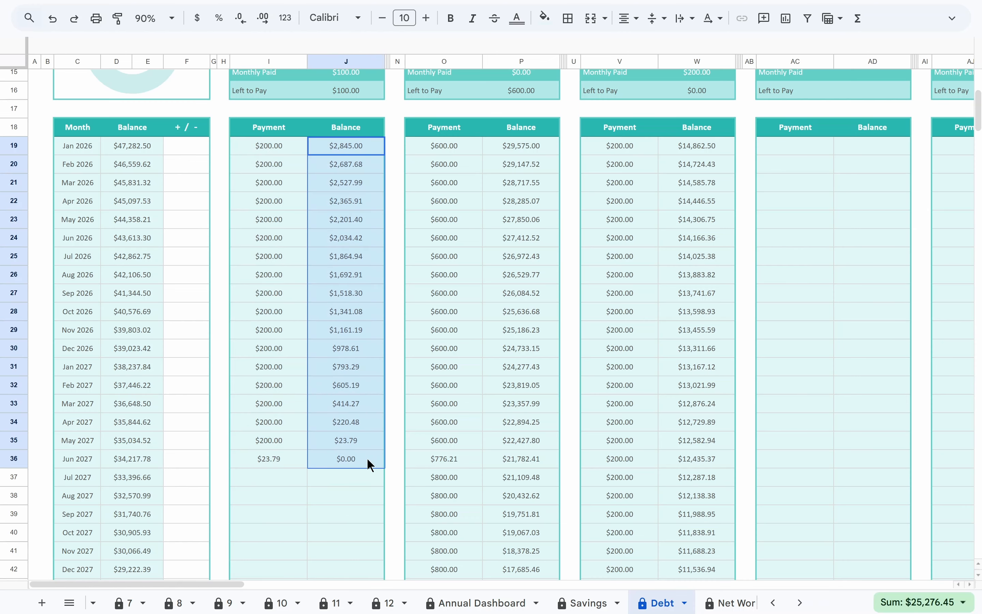
left_click(368, 459)
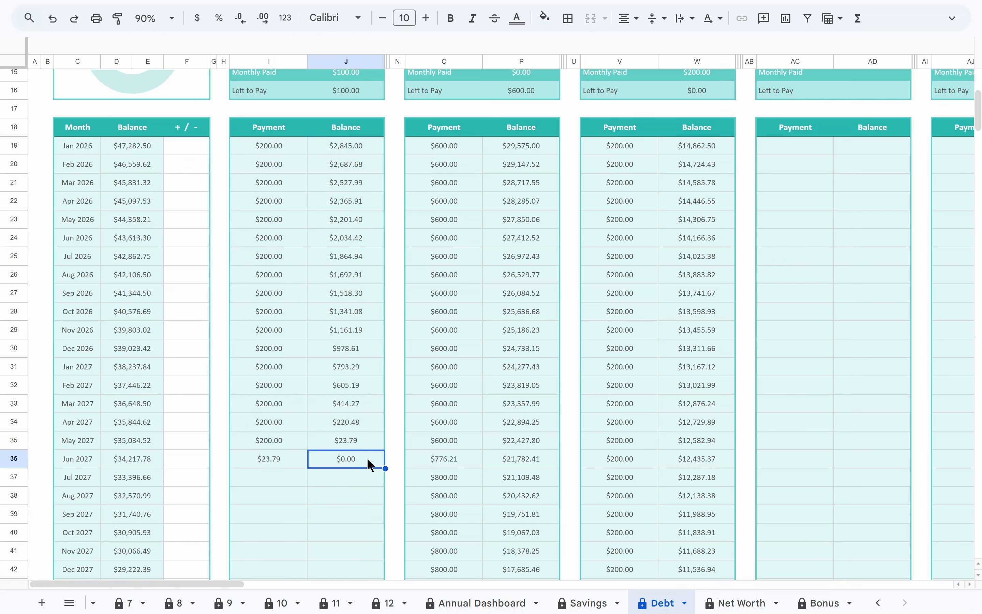
Compare the Car Loan and Credit Card payments for May 2027 with the Car Loan payment for Jul 2027
scroll(368, 459, "down", 3)
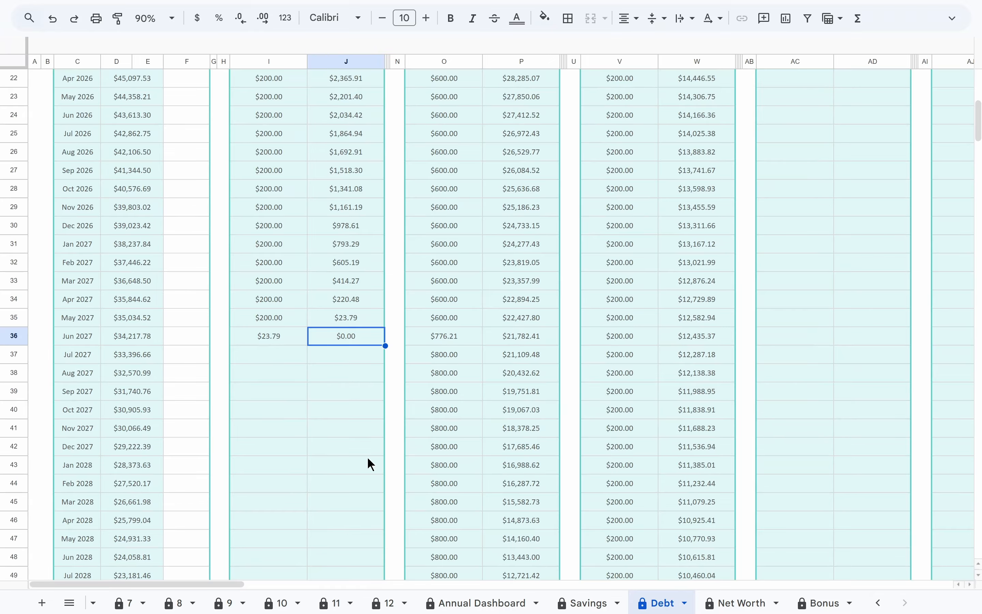
left_click(414, 324)
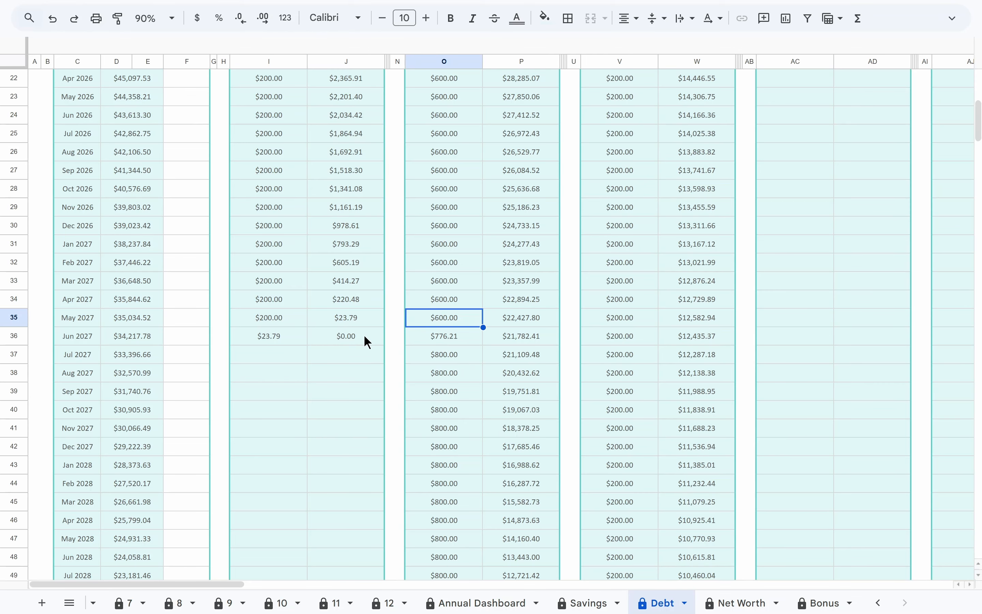
left_click(292, 324)
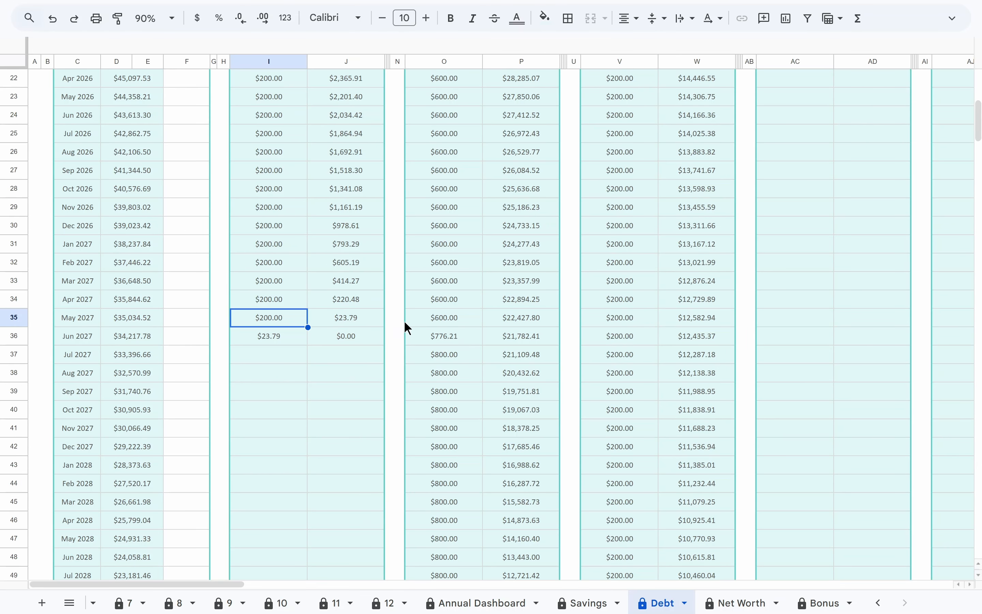
left_click(419, 356)
Compare the Car Loan and Student Loan payments for Nov 2029, and follow the Student Loan schedule from Jan 2030 to its Aug 2030 balance
scroll(421, 358, "down", 10)
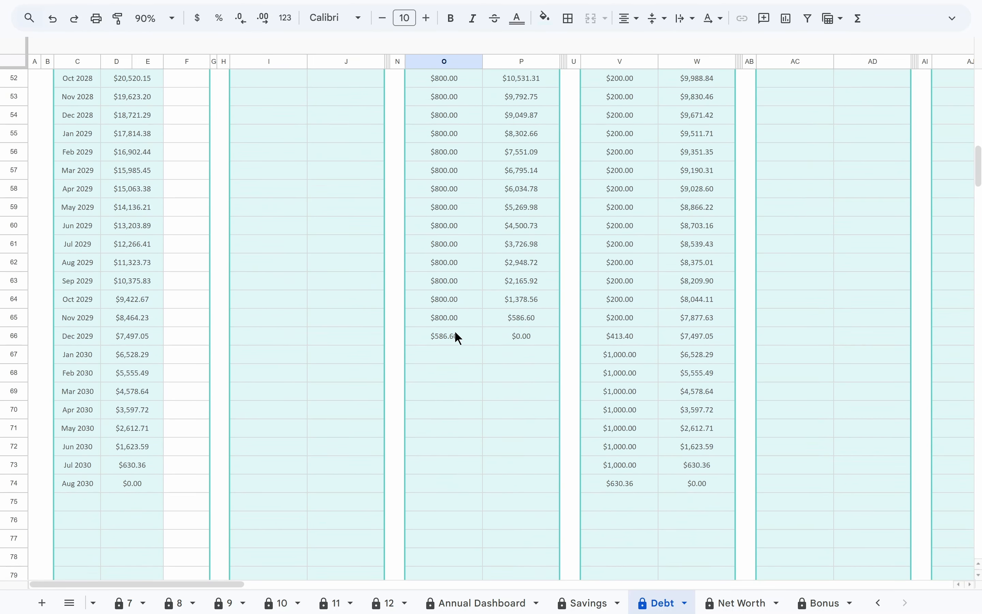
left_click(459, 317)
left_click(595, 327)
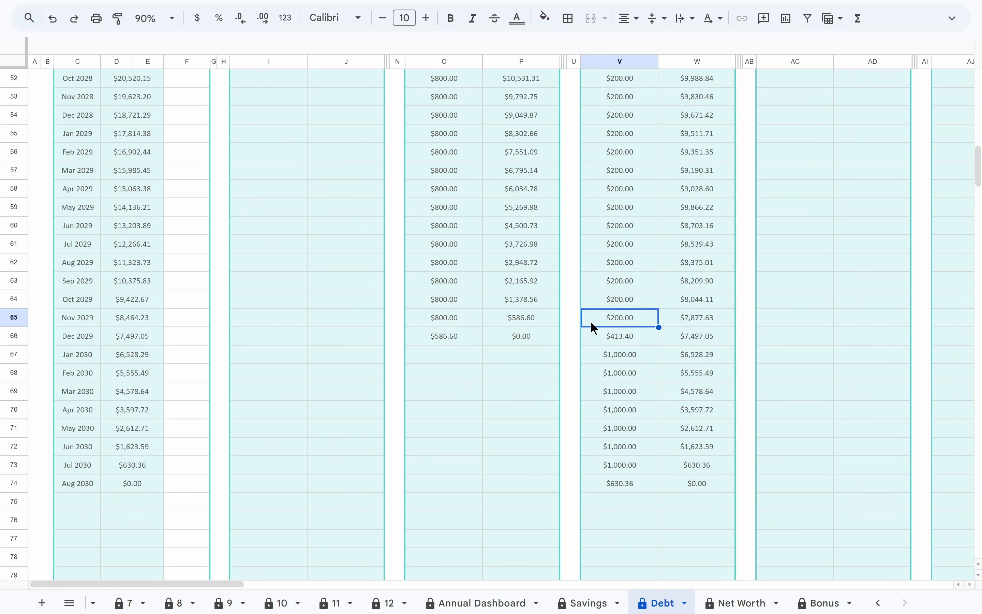
left_click(592, 359)
scroll(592, 359, "down", 2)
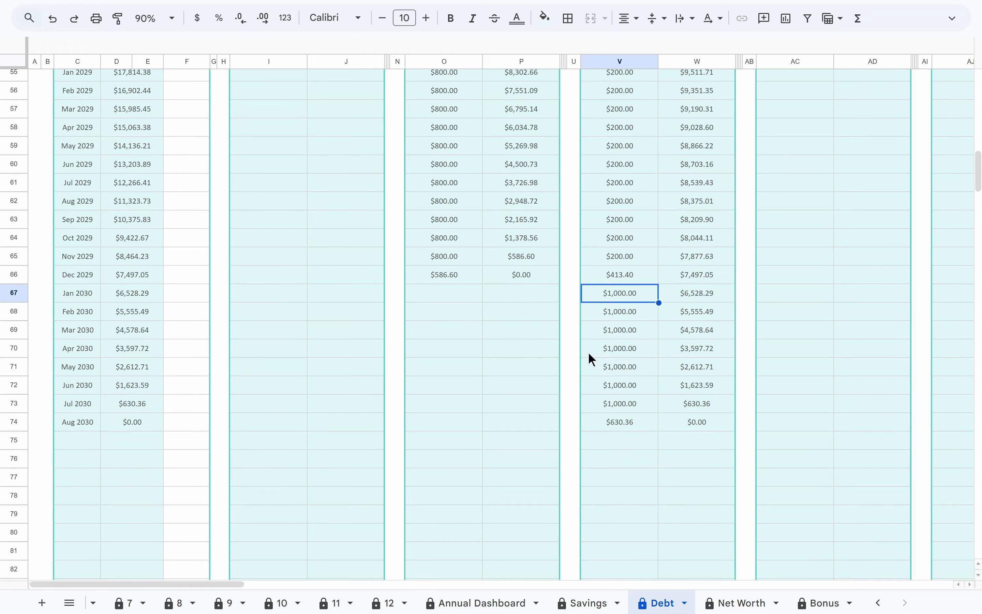
left_click(667, 429)
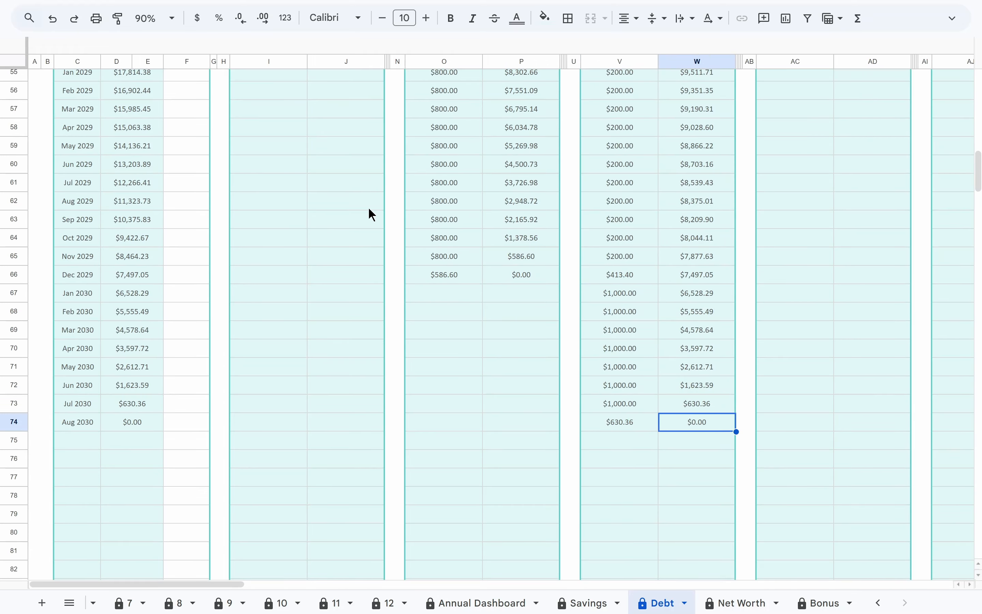
Enter an extra payment of 300 in the + / - column for Feb 2026 and check that month's Credit Card payment
scroll(357, 187, "up", 20)
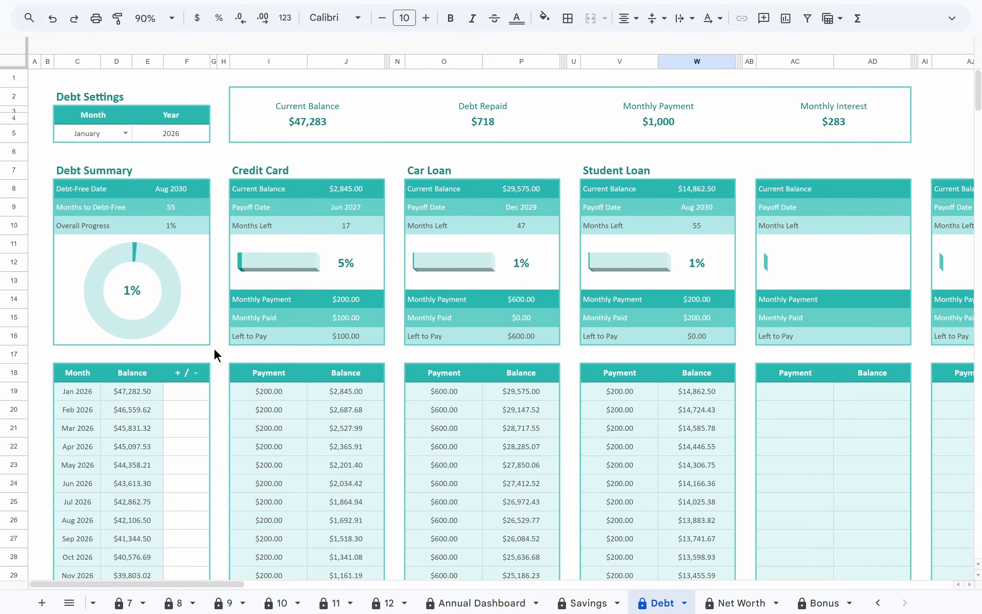
left_click(205, 377)
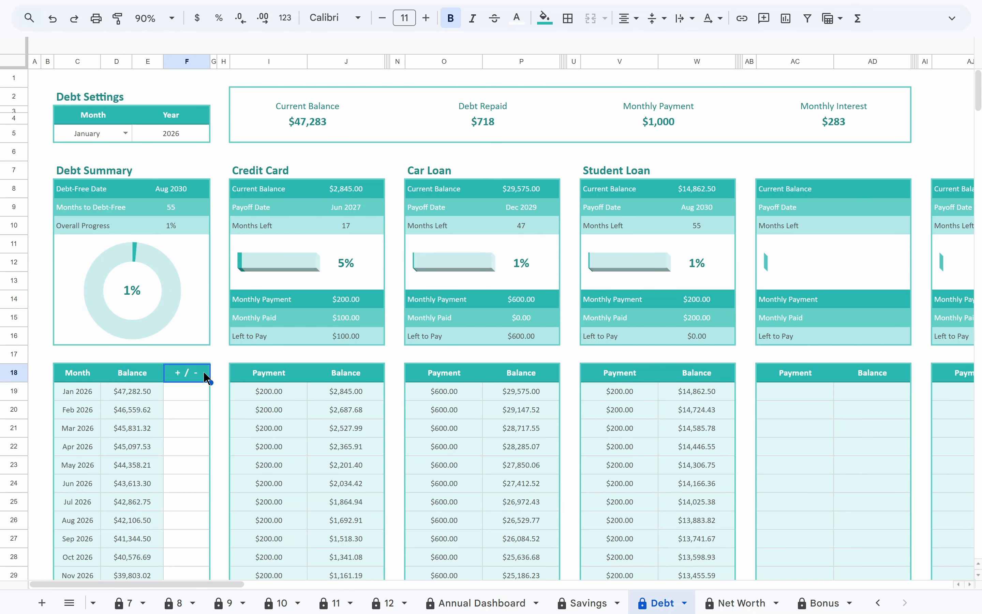
left_click(197, 412)
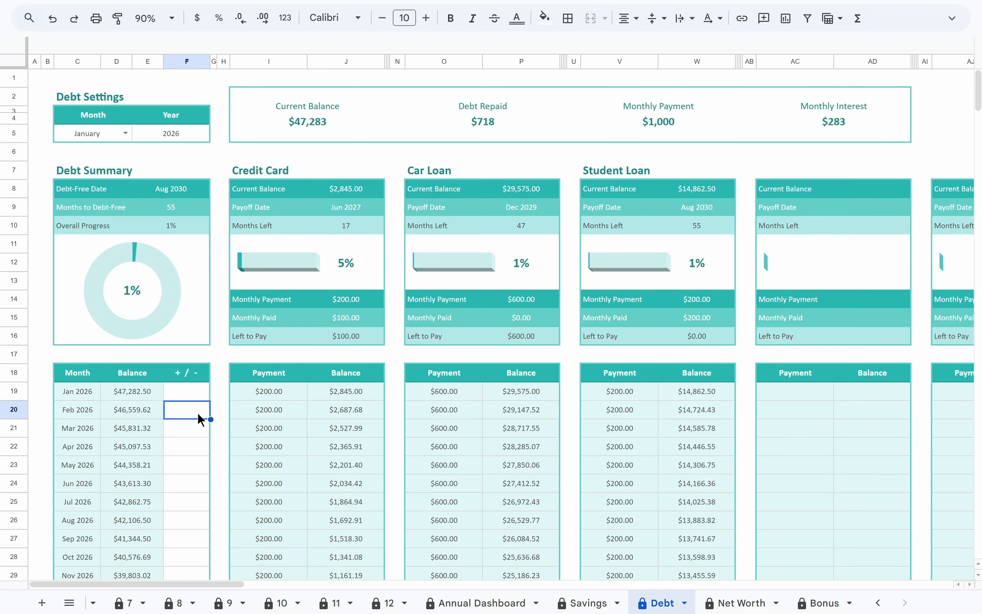
type("300")
key("Return")
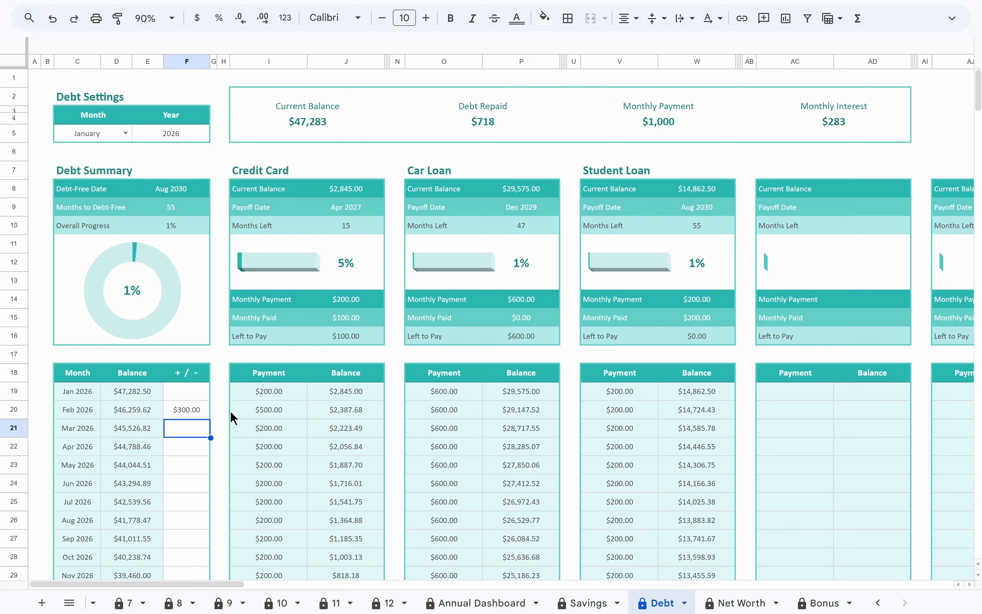
left_click(241, 418)
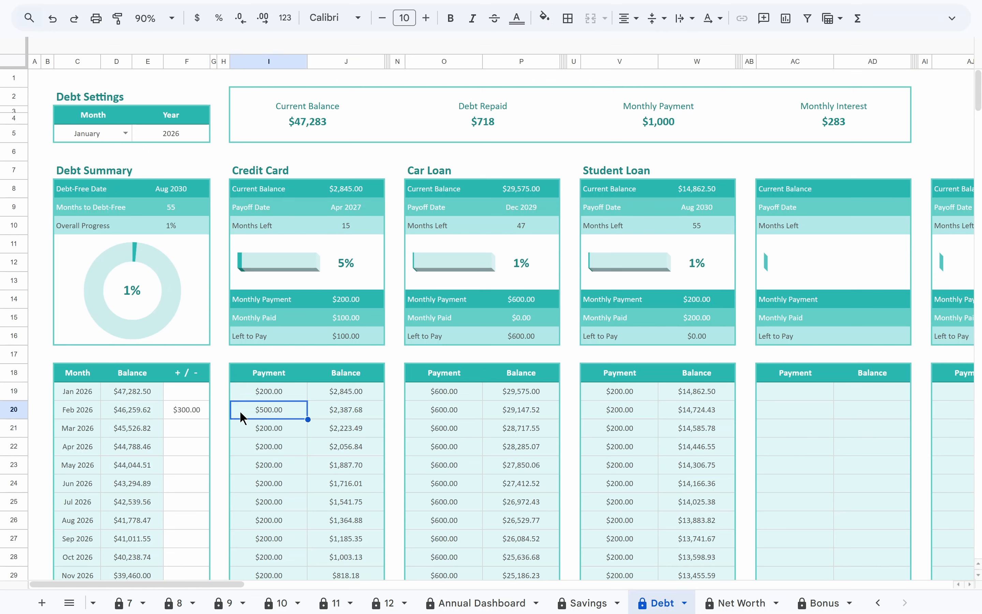
Enter a payment reduction of -100 in the + / - column for Mar 2026 and check that month's Credit Card payment
left_click(201, 433)
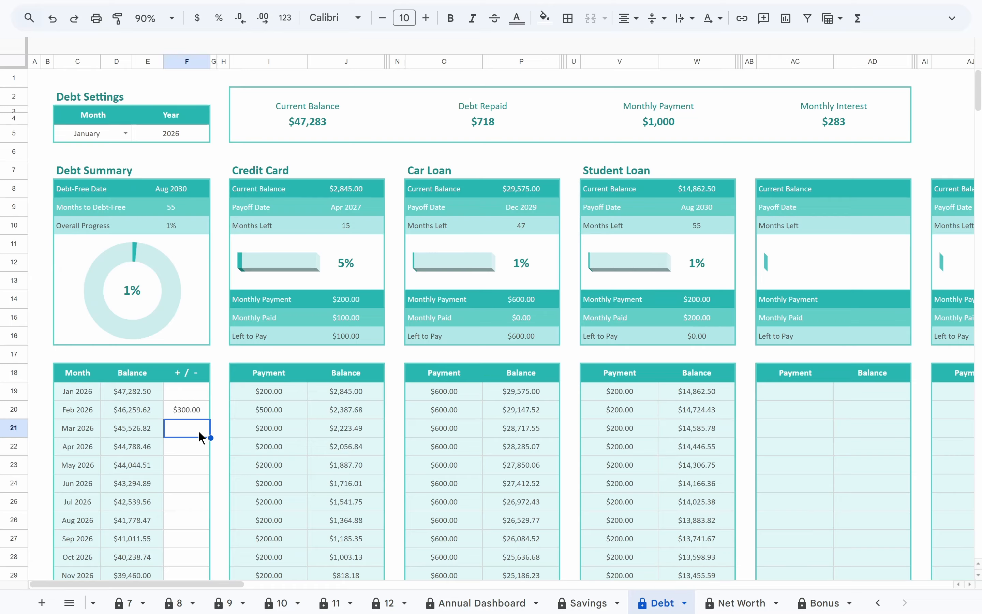
double_click(199, 431)
key("Return")
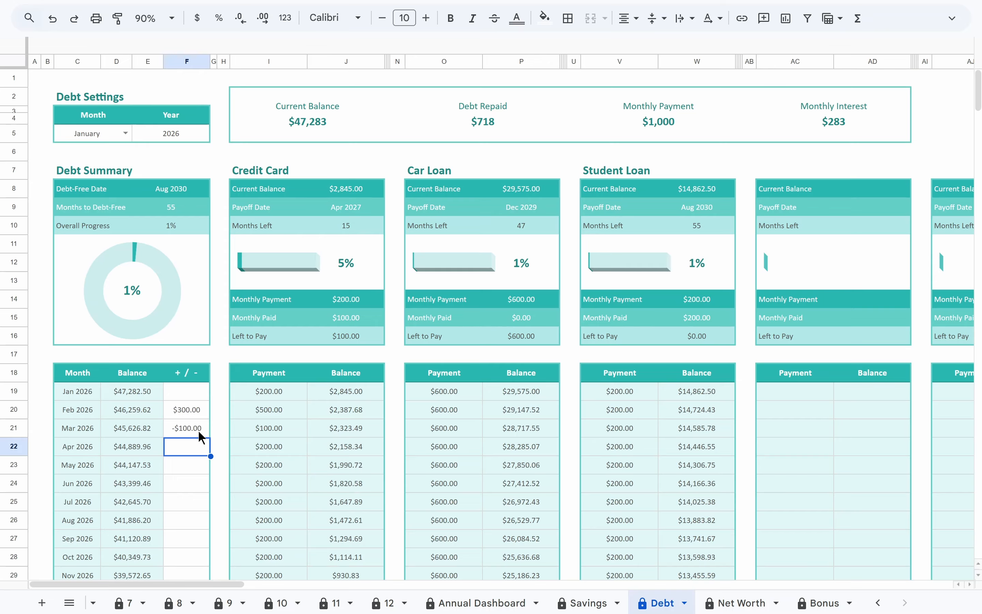
left_click(242, 437)
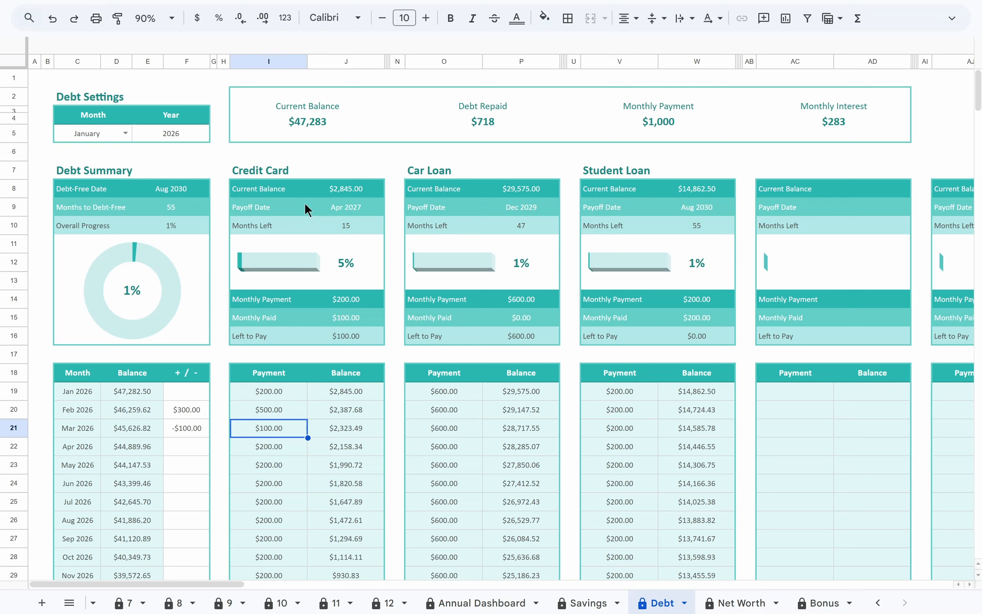
Check the Current Balance, Payoff Date and Months Left values of the Credit Card debt card
left_click(362, 195)
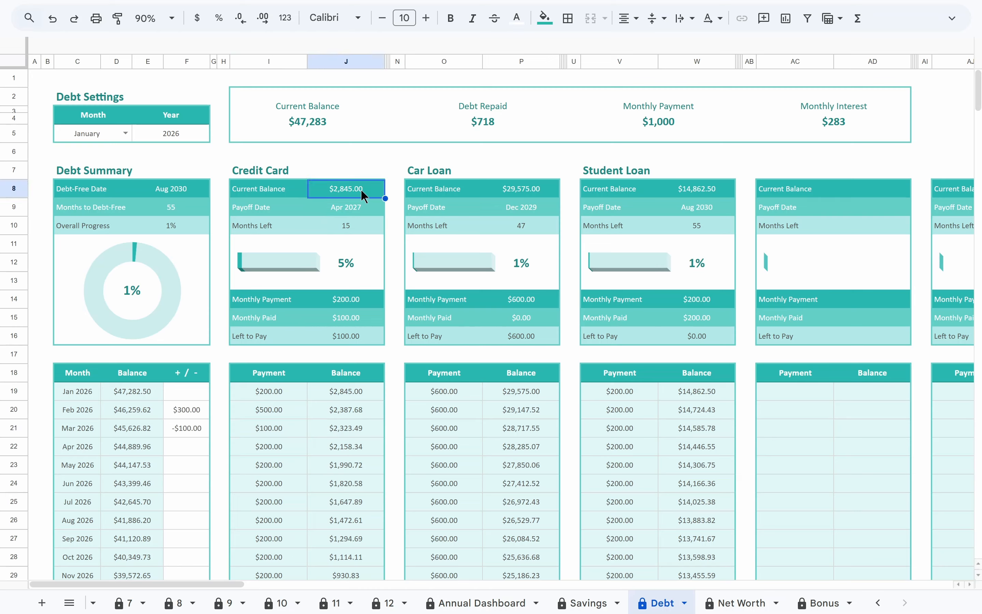
left_click(367, 212)
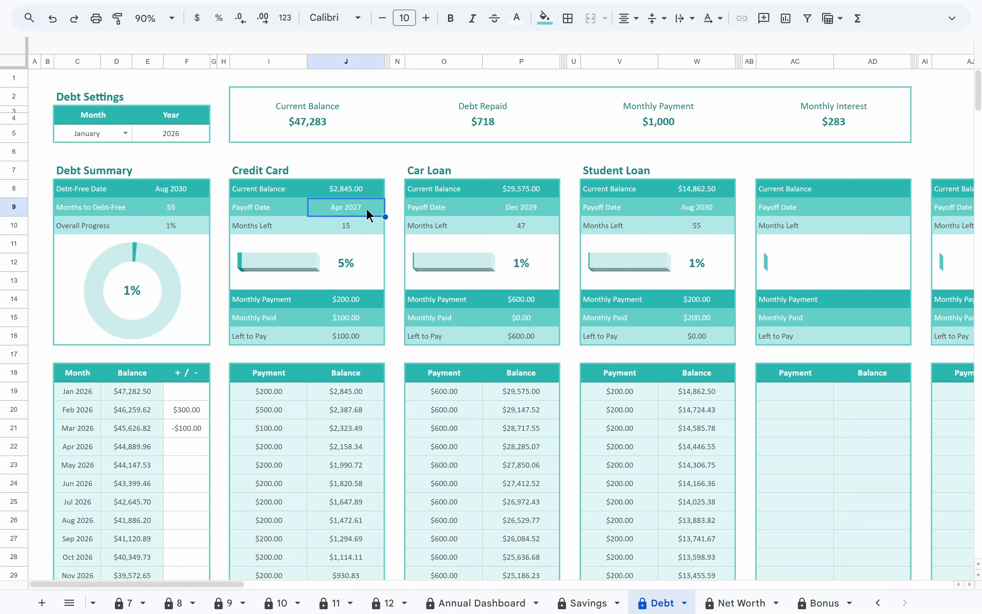
left_click(372, 228)
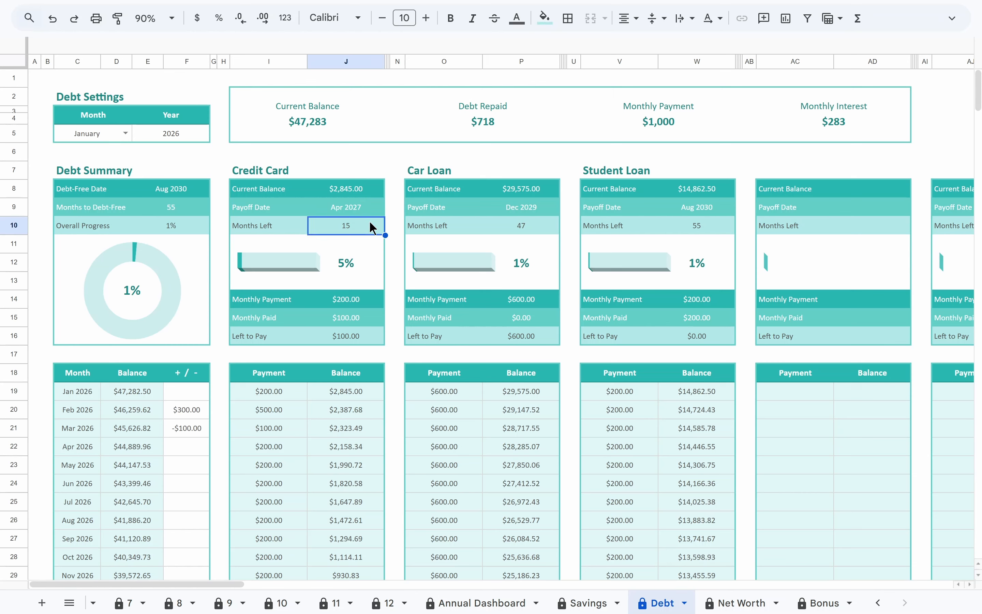
Check the Credit Card debt card's progress percentage, Monthly Payment, Monthly Paid and Left to Pay values
left_click(371, 265)
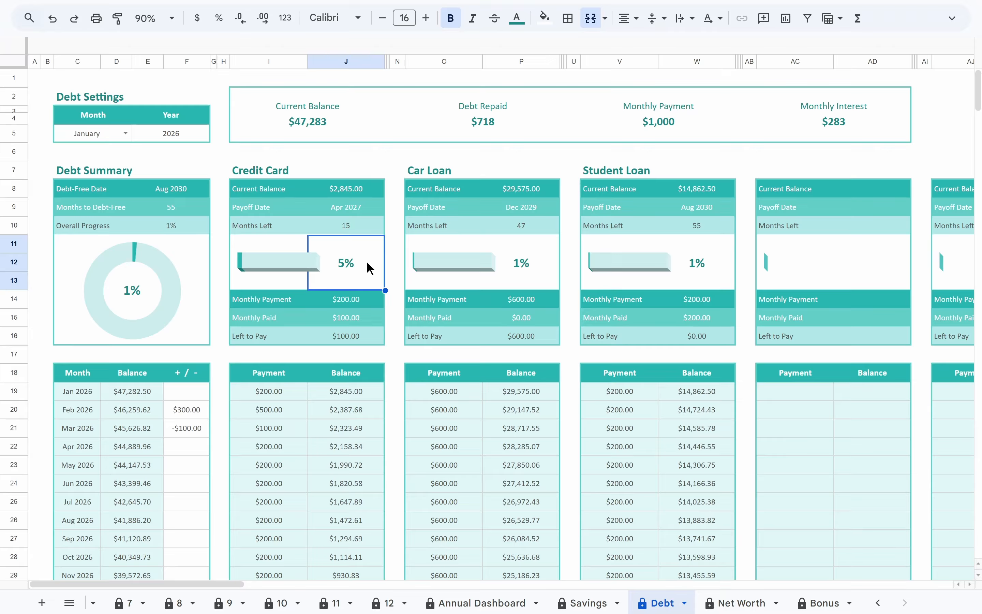
left_click(369, 301)
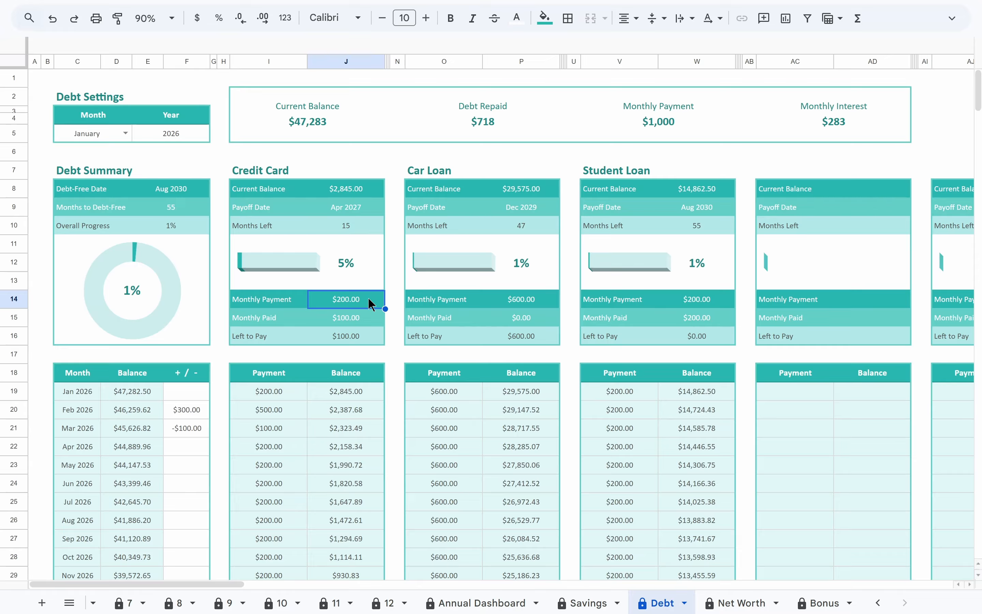
left_click(369, 318)
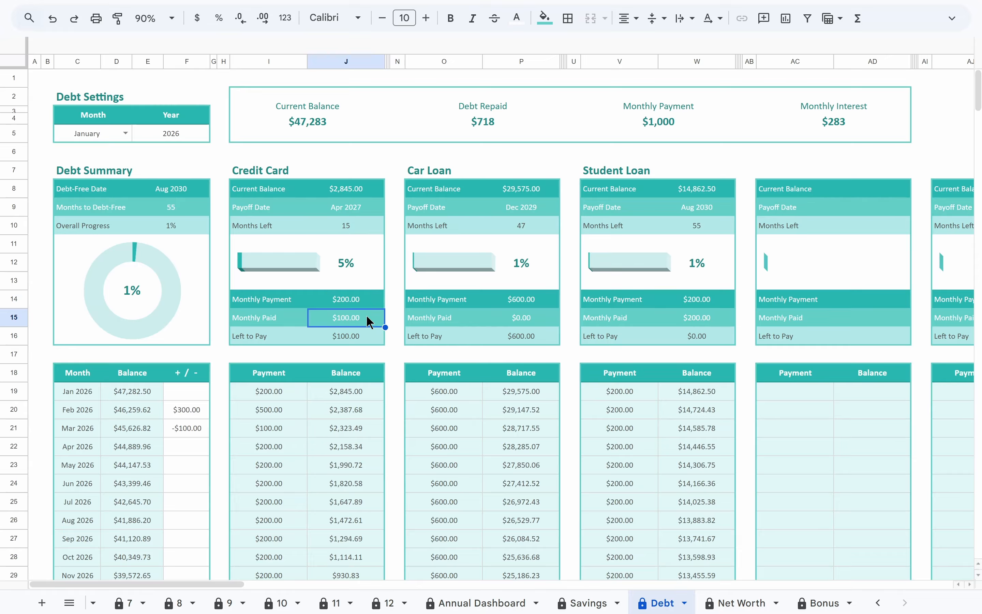
left_click(369, 338)
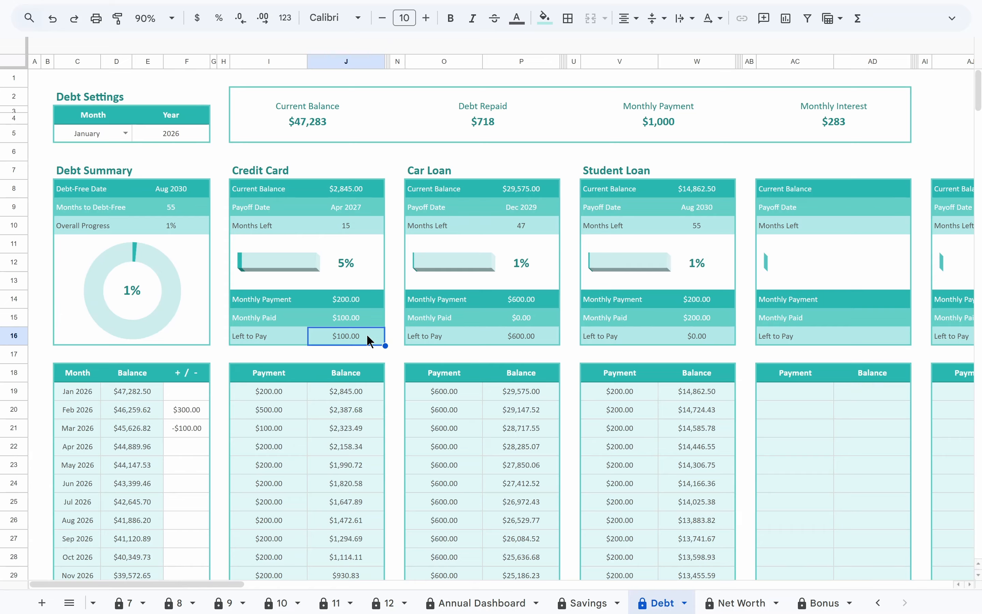
left_click(367, 317)
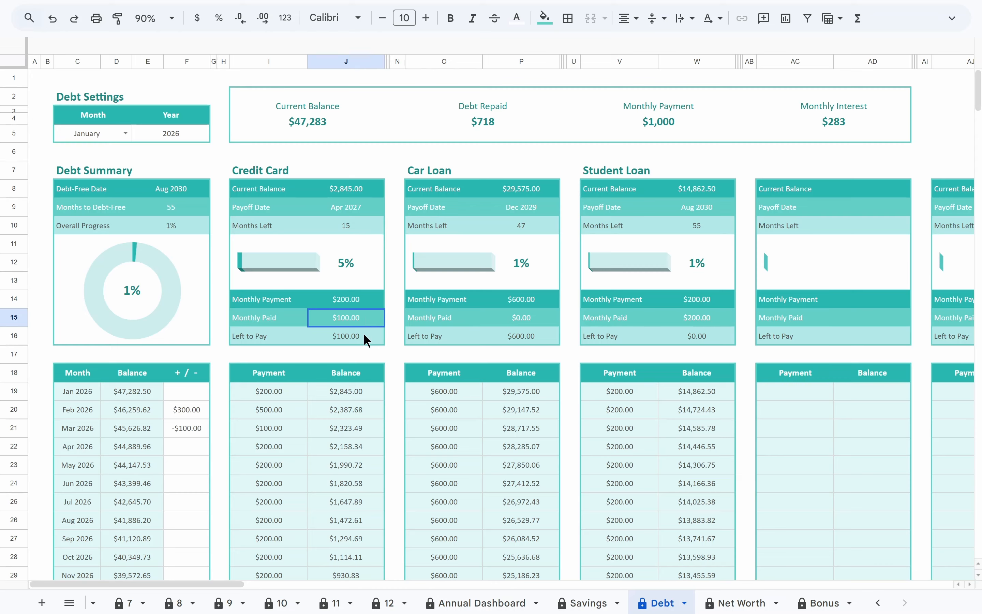
left_click(364, 334)
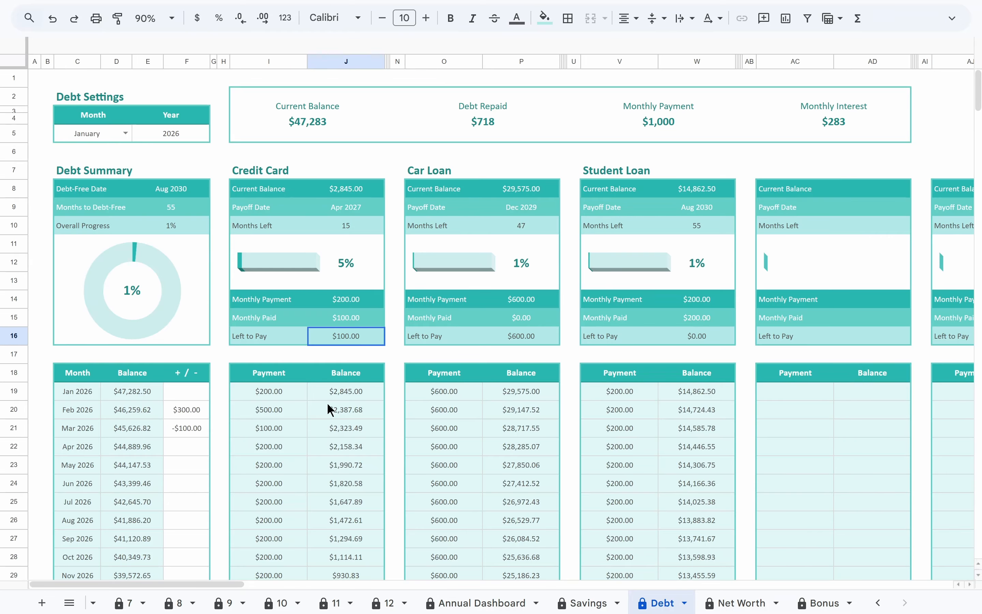
Start a new entry in the Irregular Payments Tracker dated Jan 7, 2026 with the type Debt
scroll(284, 602, "up", 5)
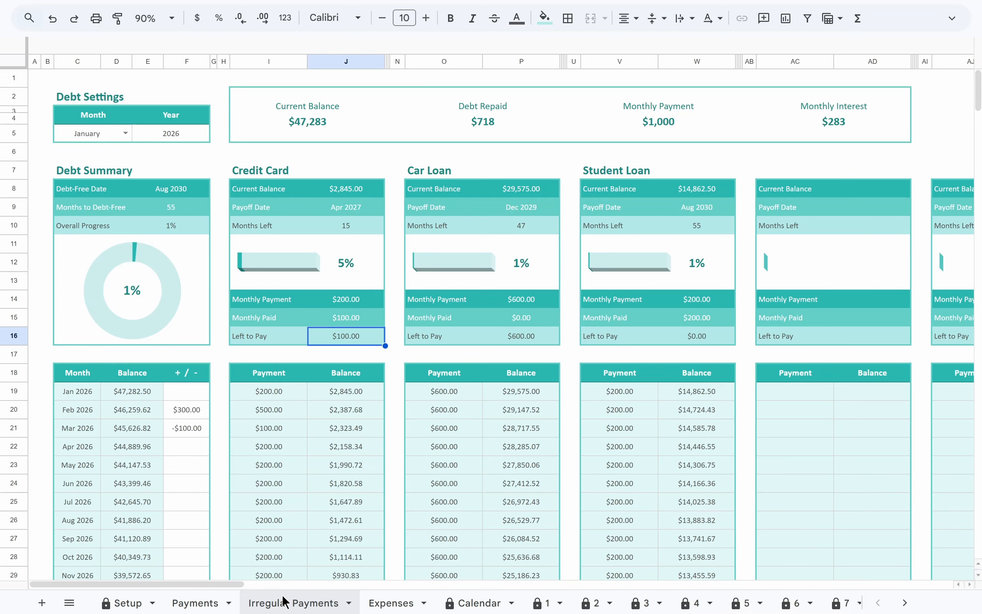
left_click(285, 601)
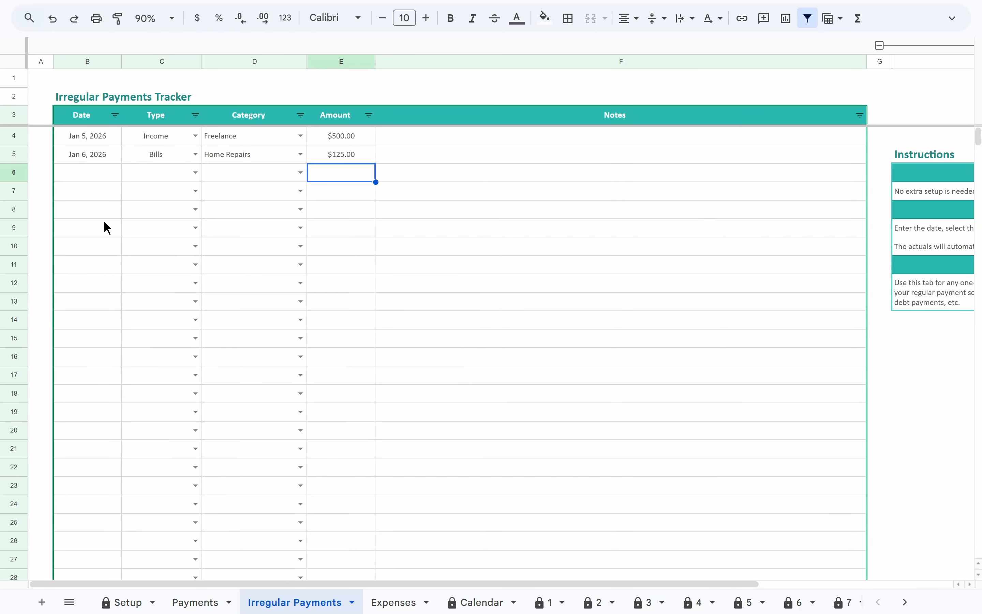
left_click(94, 173)
double_click(94, 172)
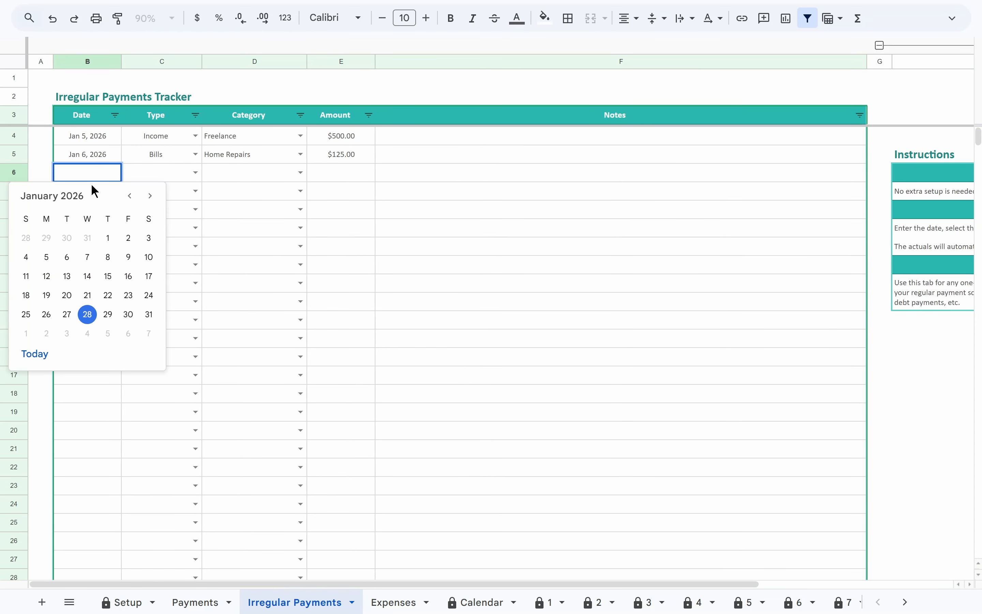
left_click(87, 257)
left_click(142, 174)
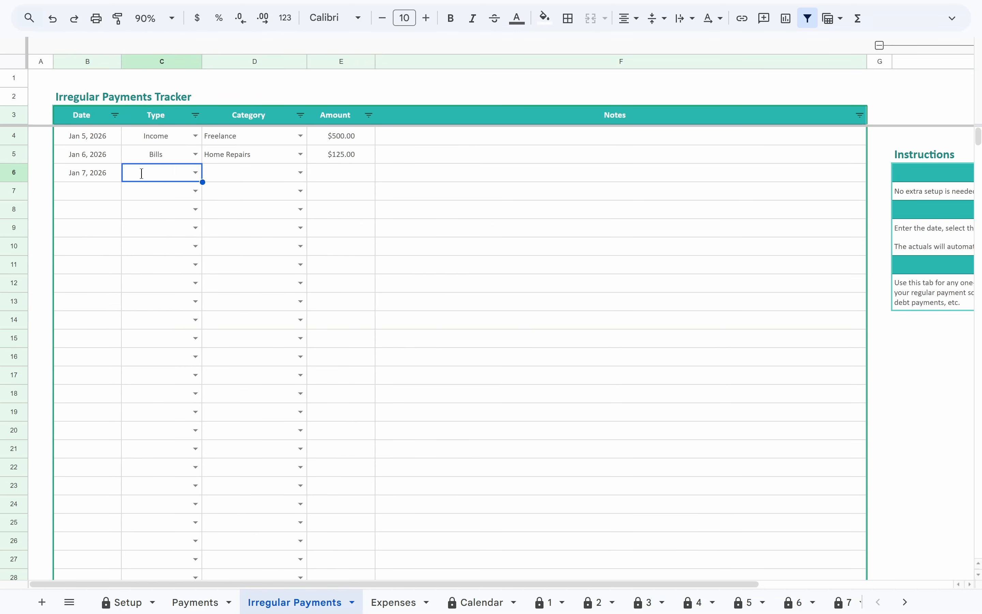
left_click(141, 174)
left_click(143, 230)
Set the Jan 7, 2026 entry's category to Credit Card and its amount to 100
left_click(233, 173)
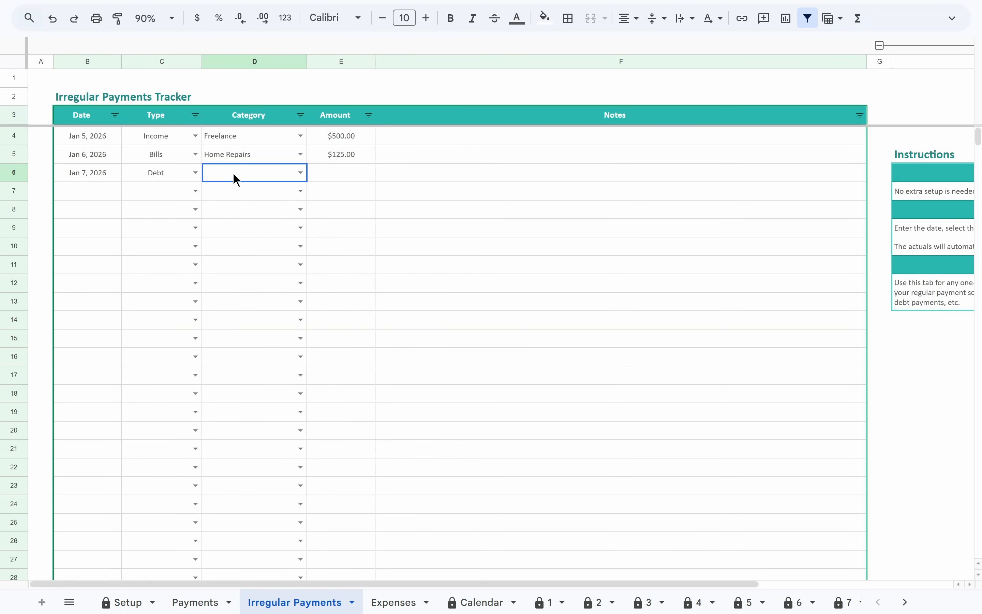
left_click(234, 173)
left_click(244, 194)
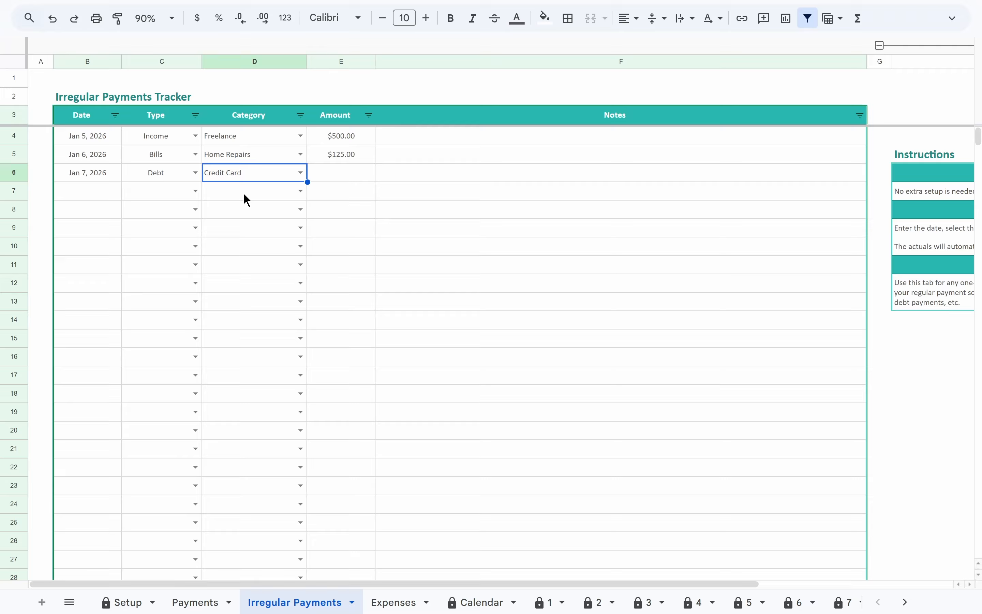
left_click(328, 173)
type("100")
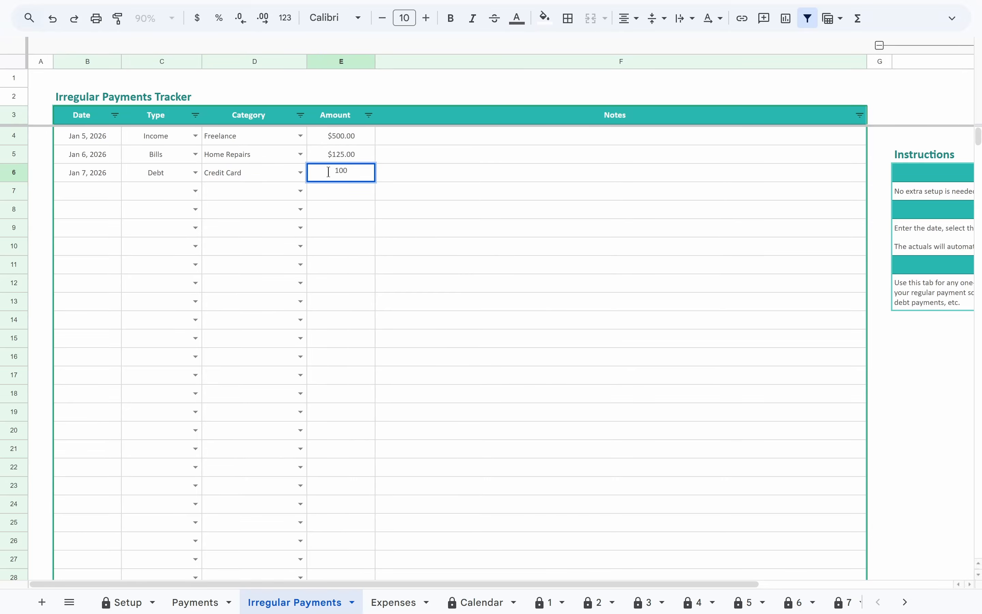
key("Return")
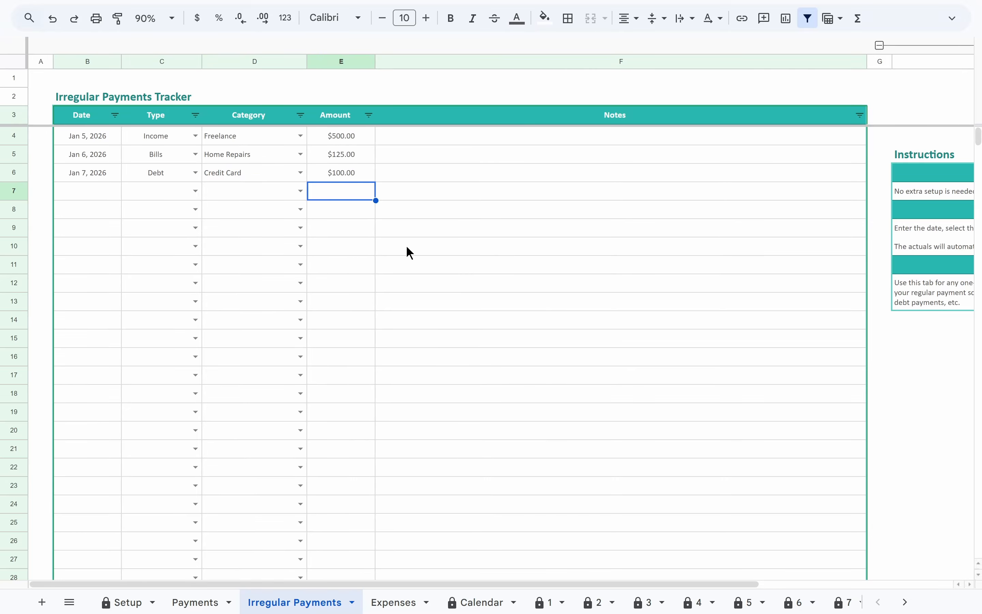
Return to the Debt sheet and check the Credit Card's Monthly Paid and Left to Pay values
scroll(646, 600, "down", 5)
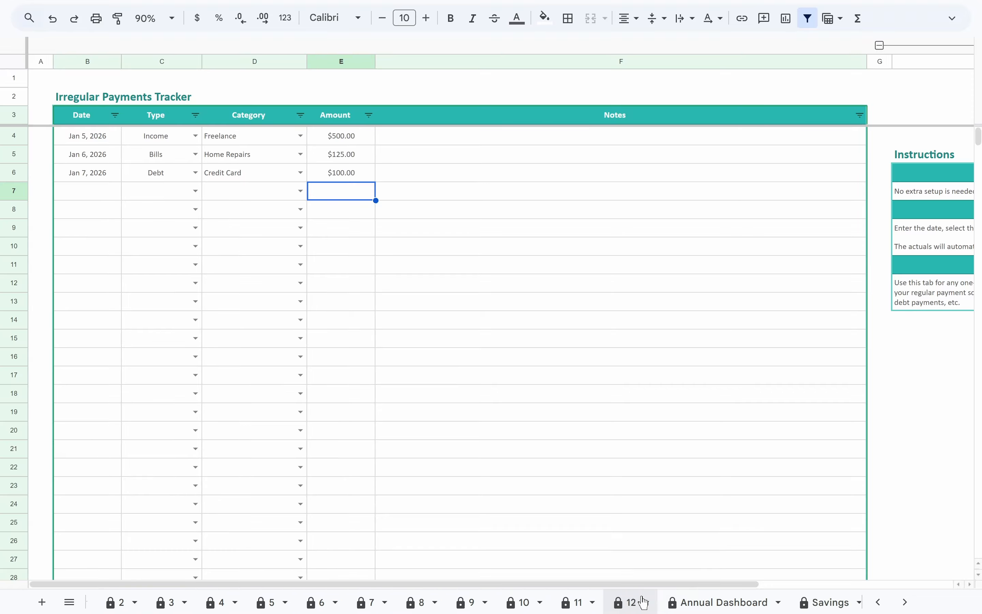
left_click(645, 601)
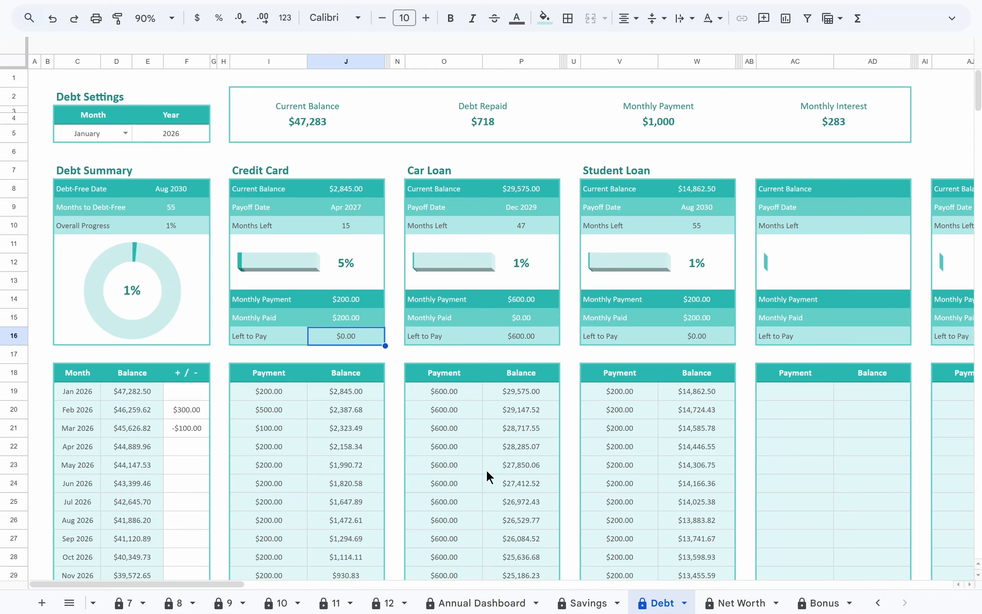
left_click(367, 315)
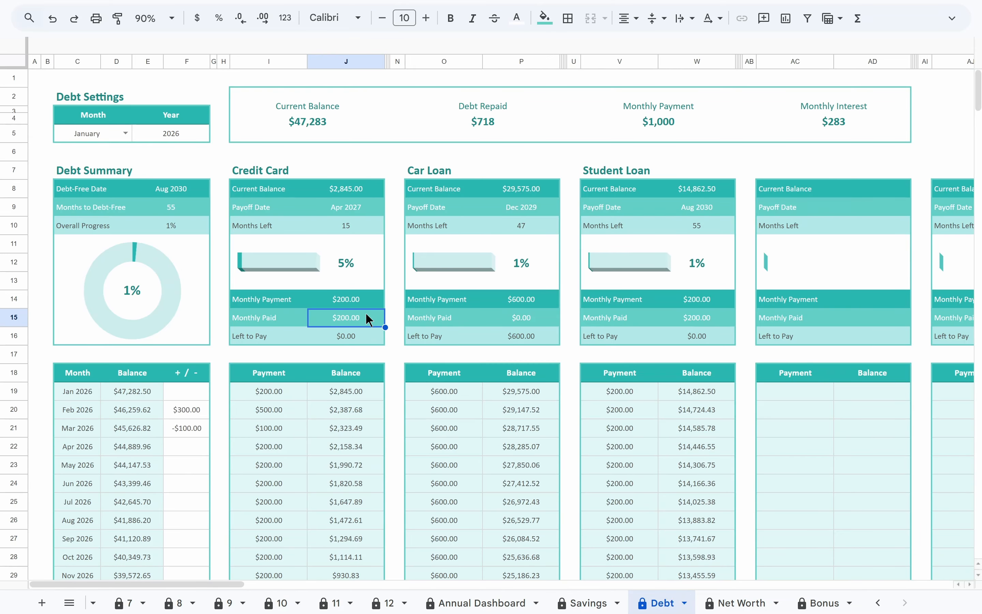
left_click(364, 340)
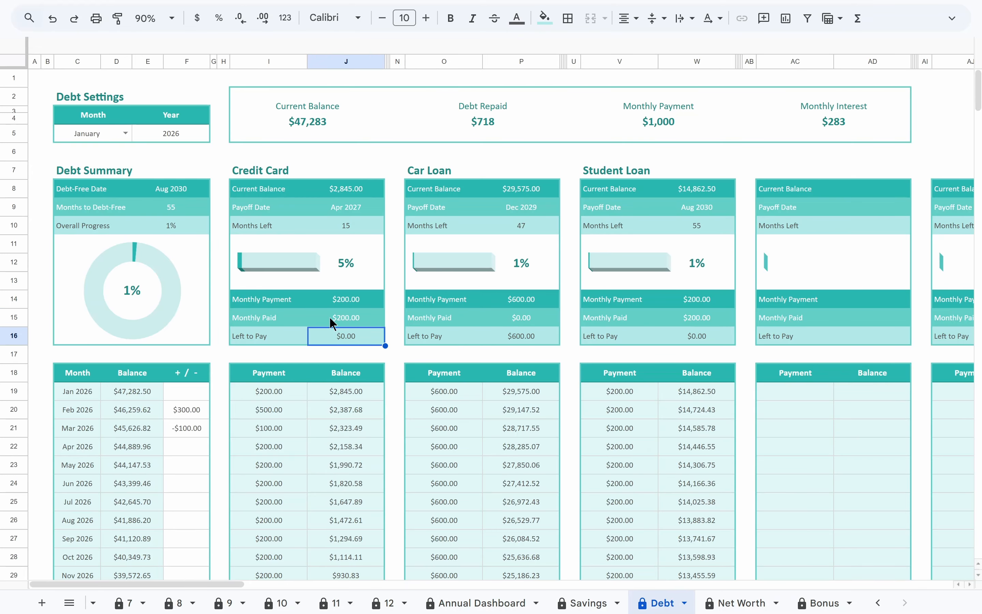
Check the Debt-Free Date, Overall Progress and progress chart in the Debt Summary
left_click(200, 189)
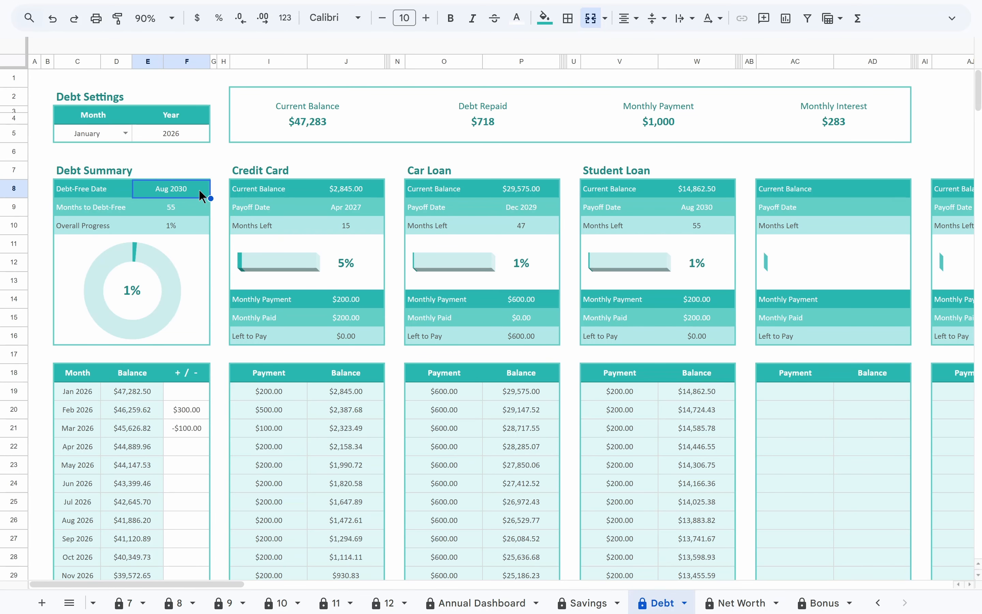
left_click(178, 230)
left_click(146, 249)
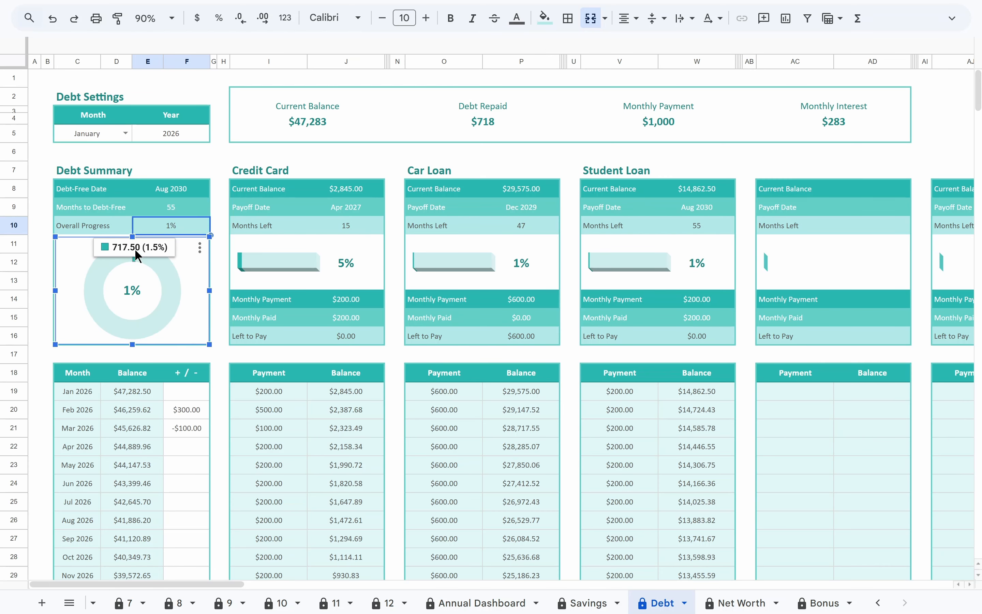
Review the overall Current Balance, Debt Repaid, Monthly Payment and Monthly Interest figures, and the Month selected in Debt Settings
left_click(255, 126)
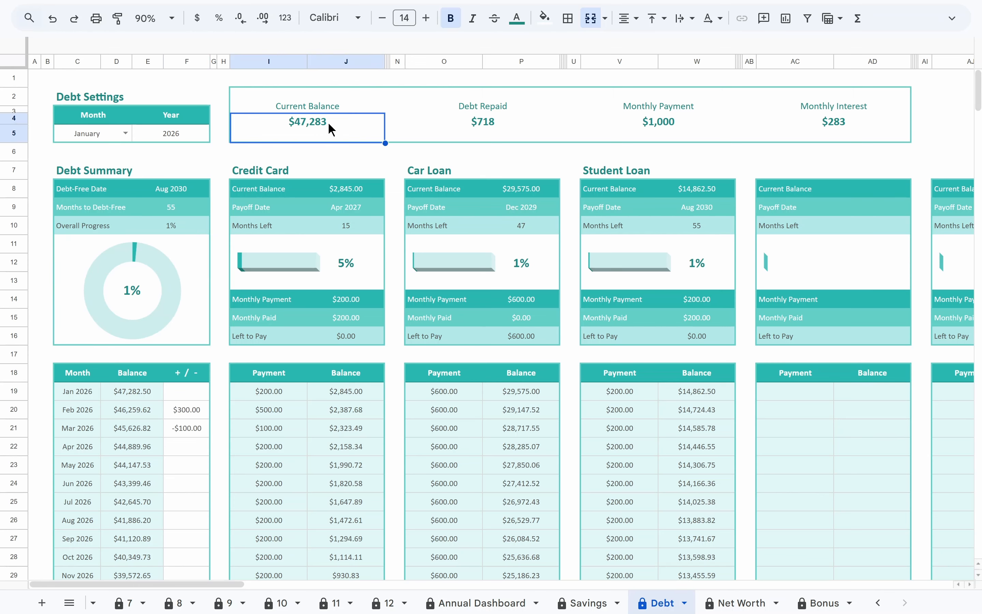
left_click(424, 126)
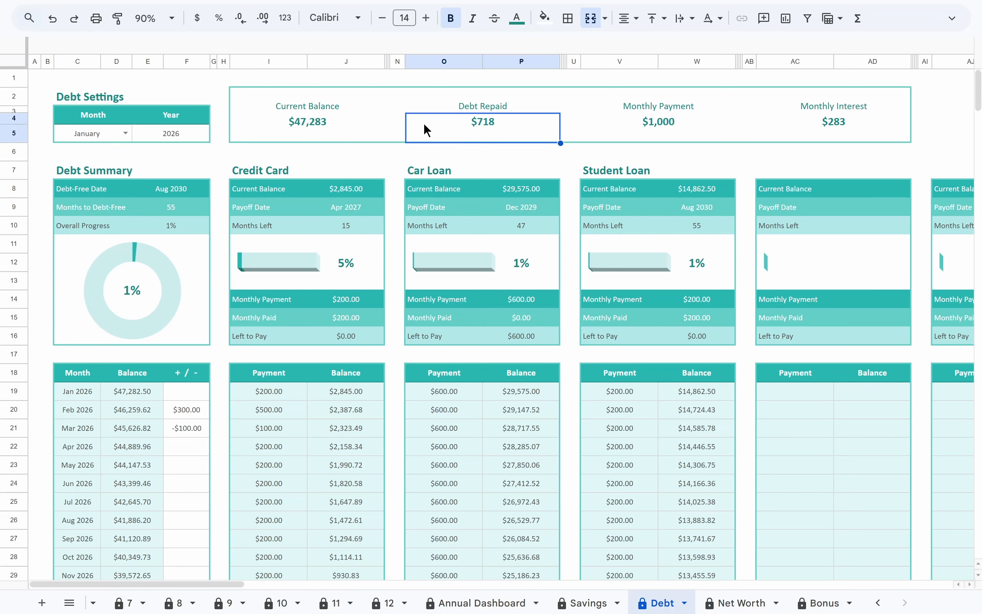
left_click(608, 131)
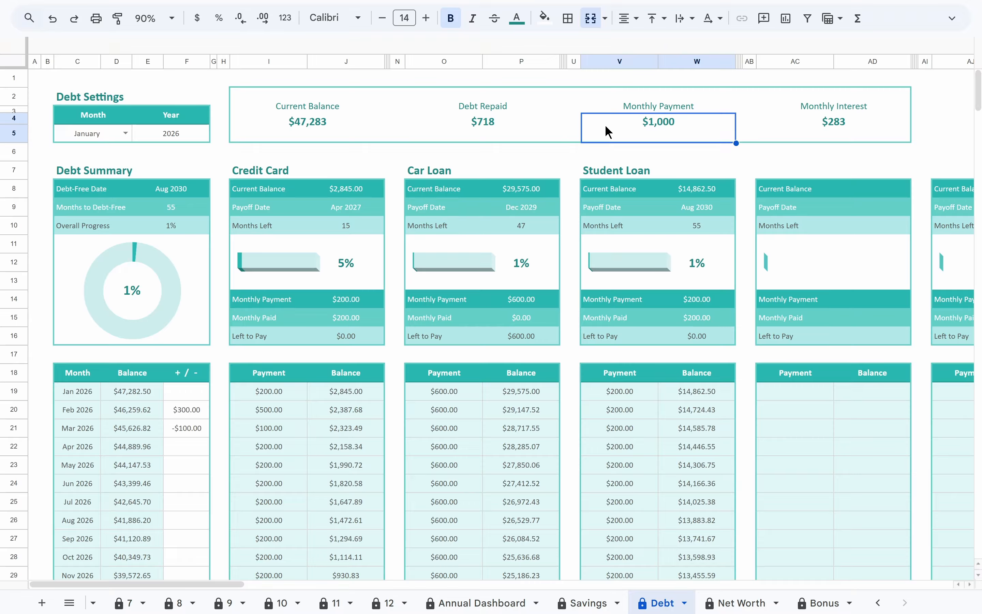
left_click(775, 123)
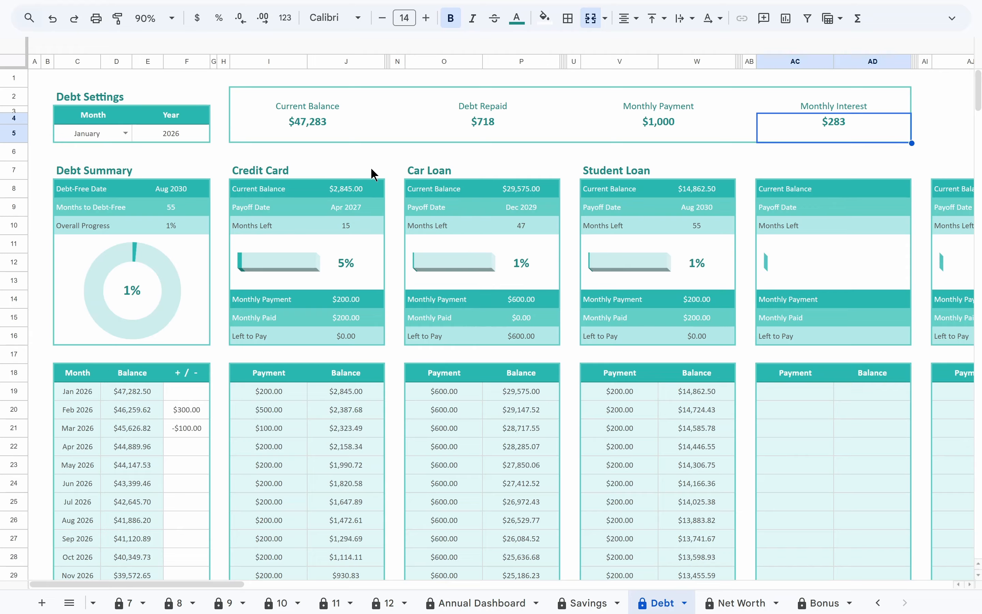
left_click(113, 138)
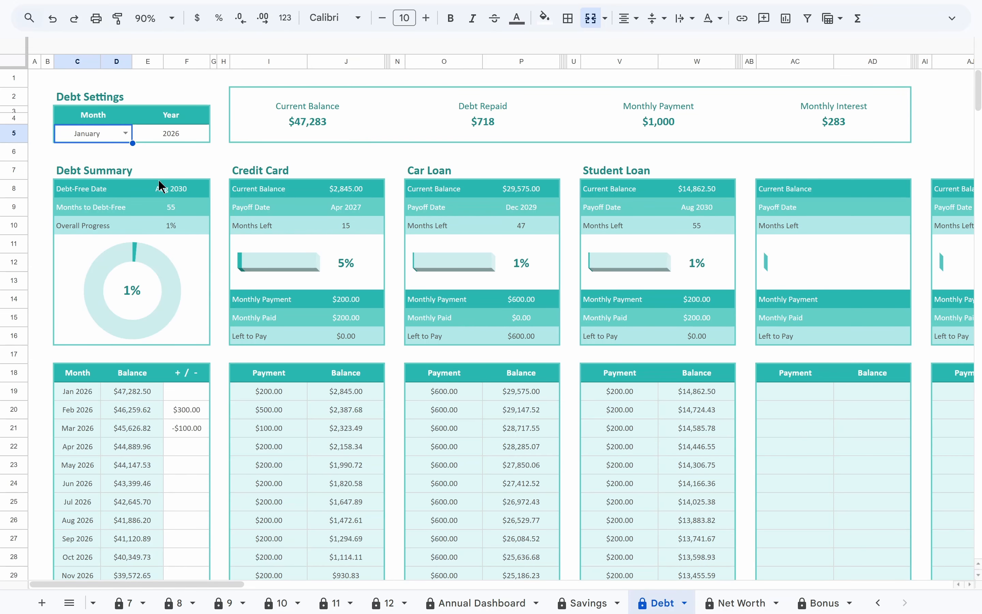
Open the Net Worth sheet, check its Start Date, and set the net worth Goal to 100000
left_click(725, 606)
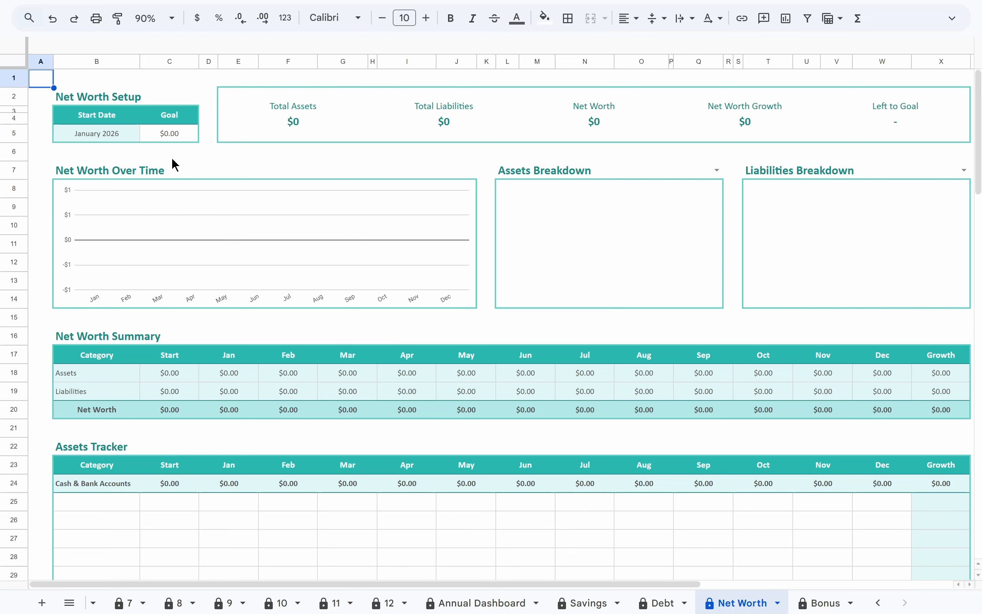
left_click(126, 142)
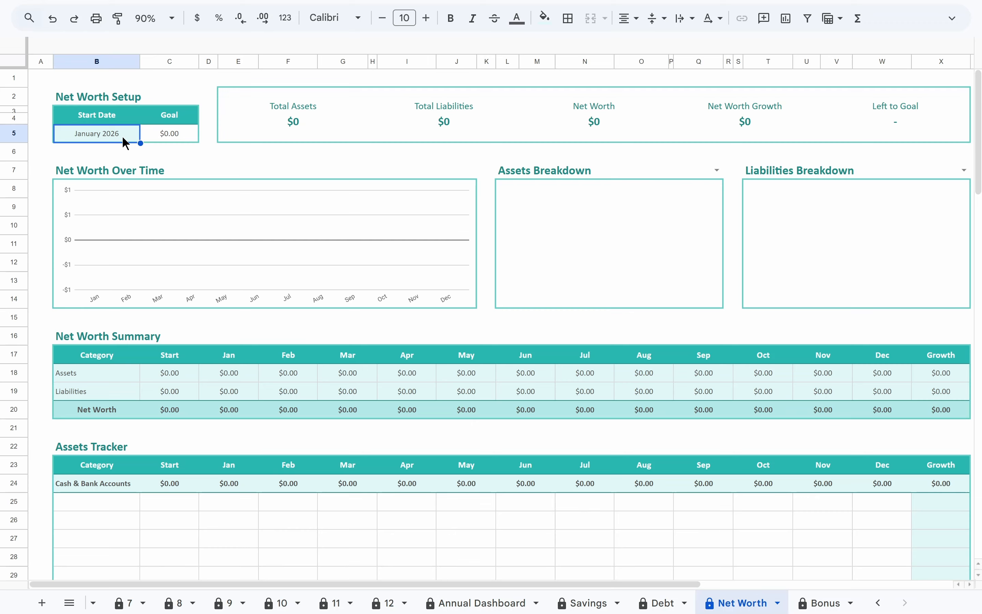
left_click(175, 145)
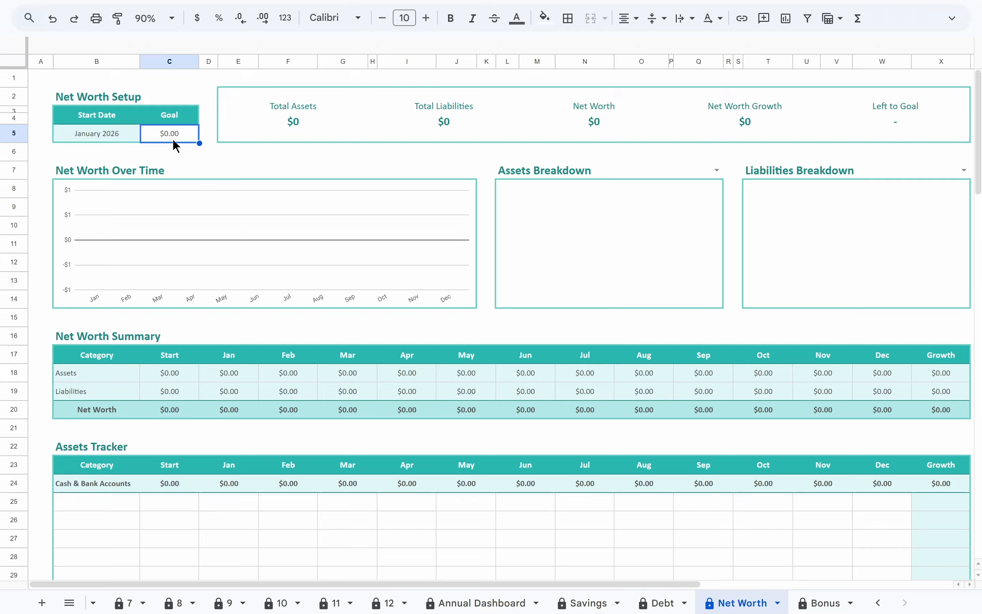
type("100000")
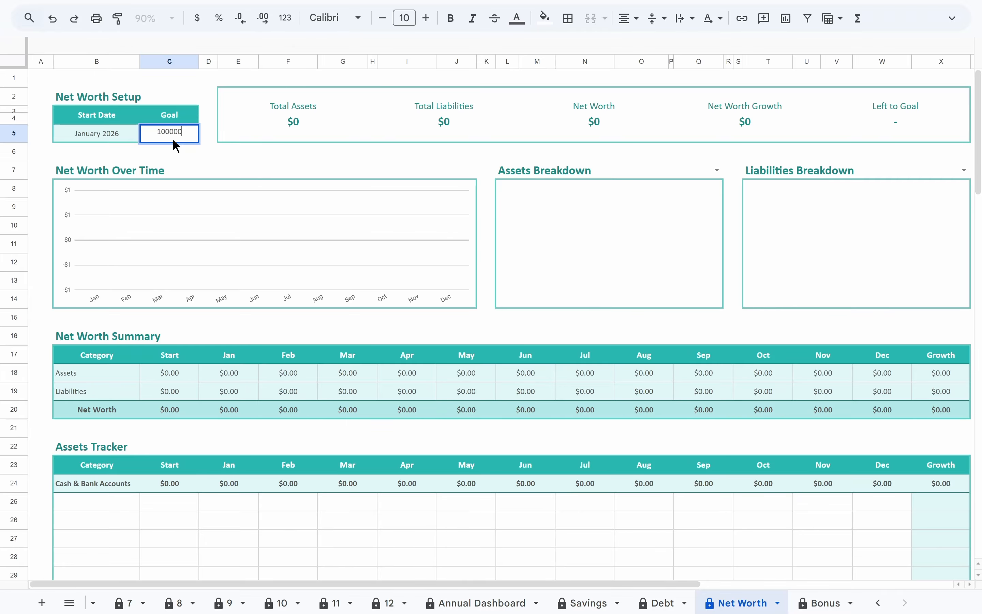
key("Return")
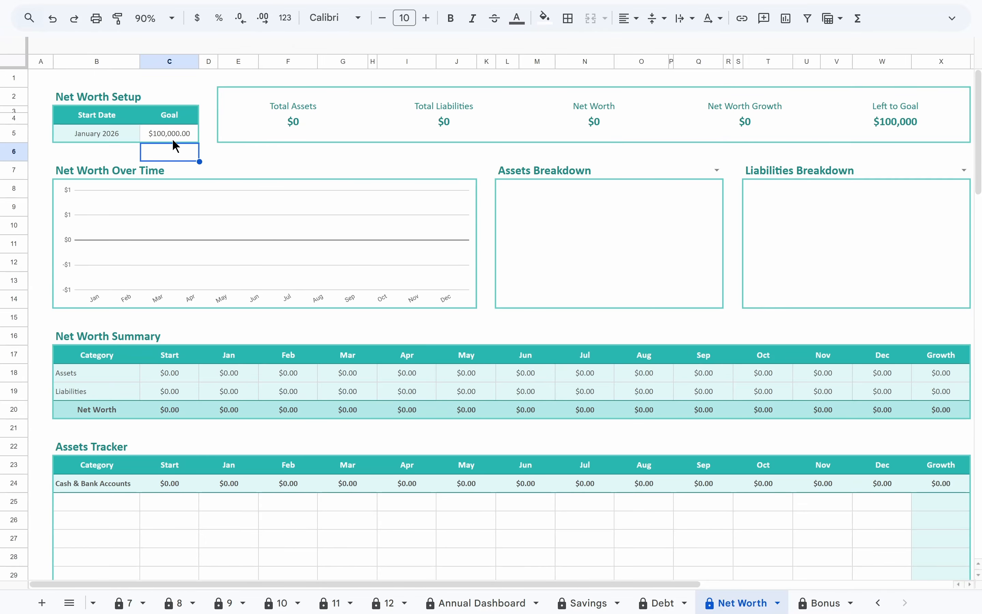
Review the Assets Tracker sections for Cash & Bank Accounts, Investments, Properties and Other Assets, continuing down to the Liabilities Tracker
scroll(140, 274, "down", 6)
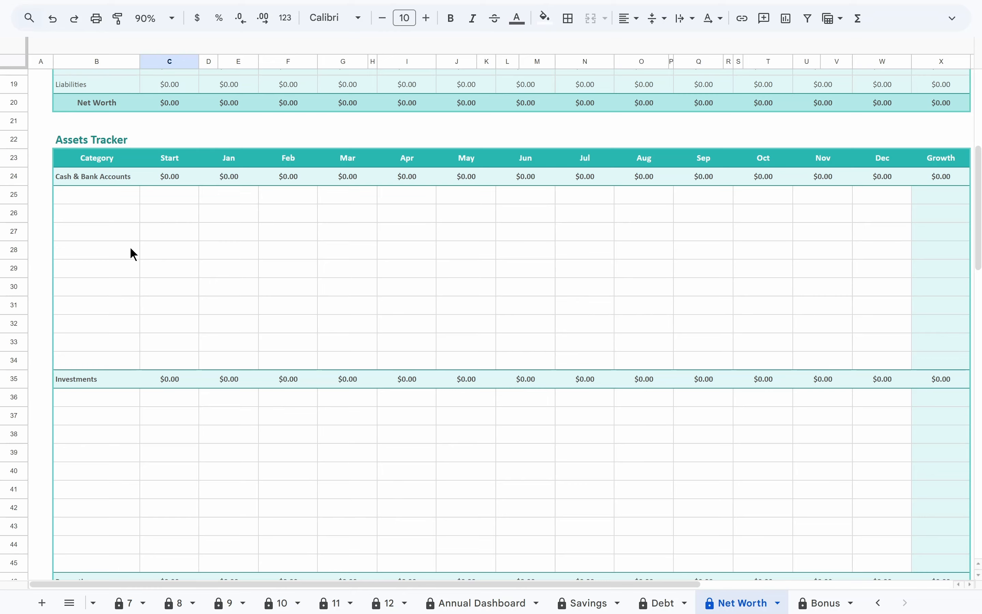
left_click(109, 179)
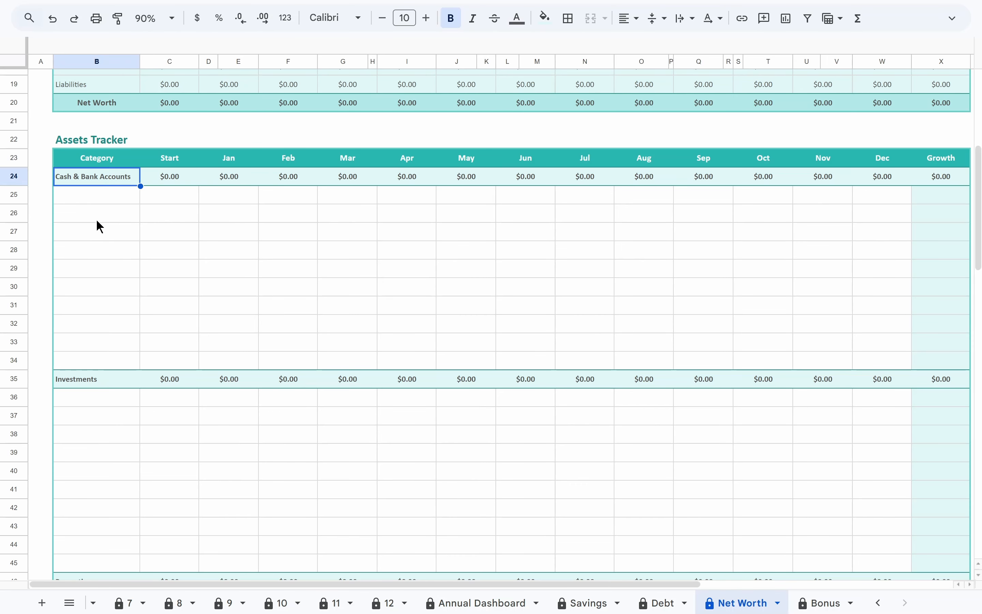
scroll(92, 253, "down", 1)
scroll(91, 258, "down", 1)
left_click(90, 260)
scroll(90, 268, "down", 3)
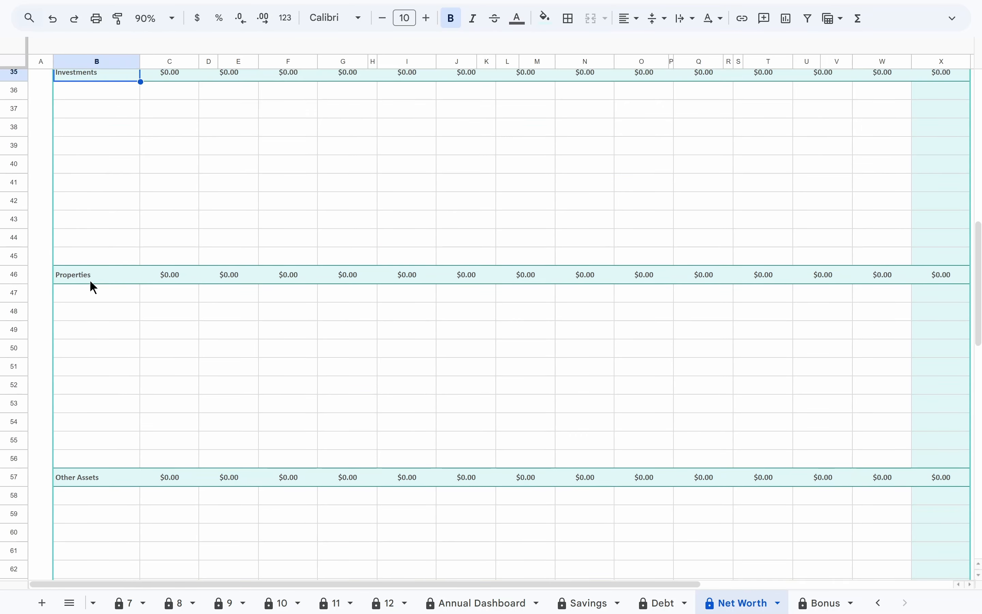
left_click(90, 281)
scroll(90, 287, "down", 3)
left_click(90, 298)
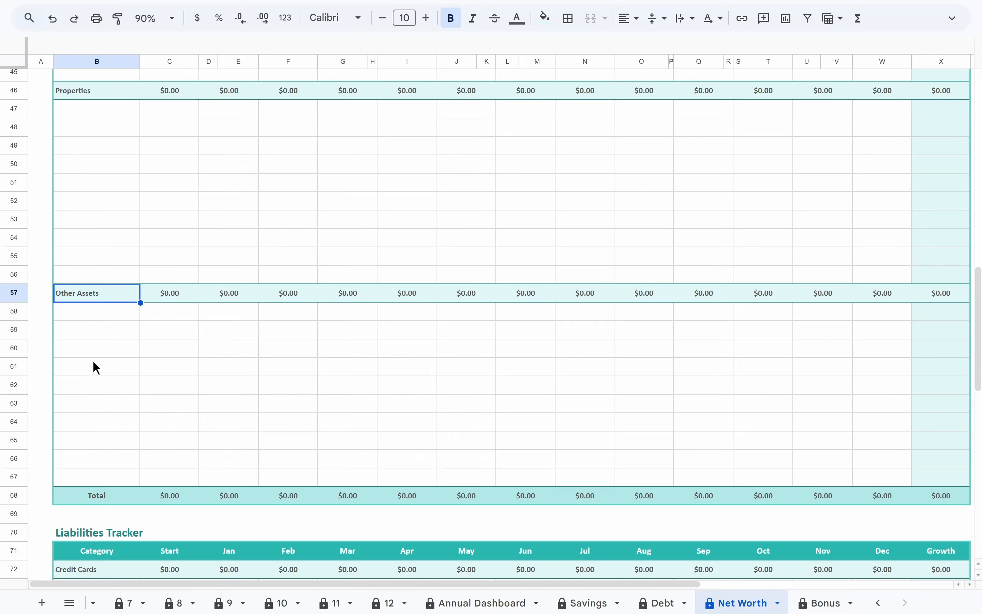
scroll(93, 362, "down", 5)
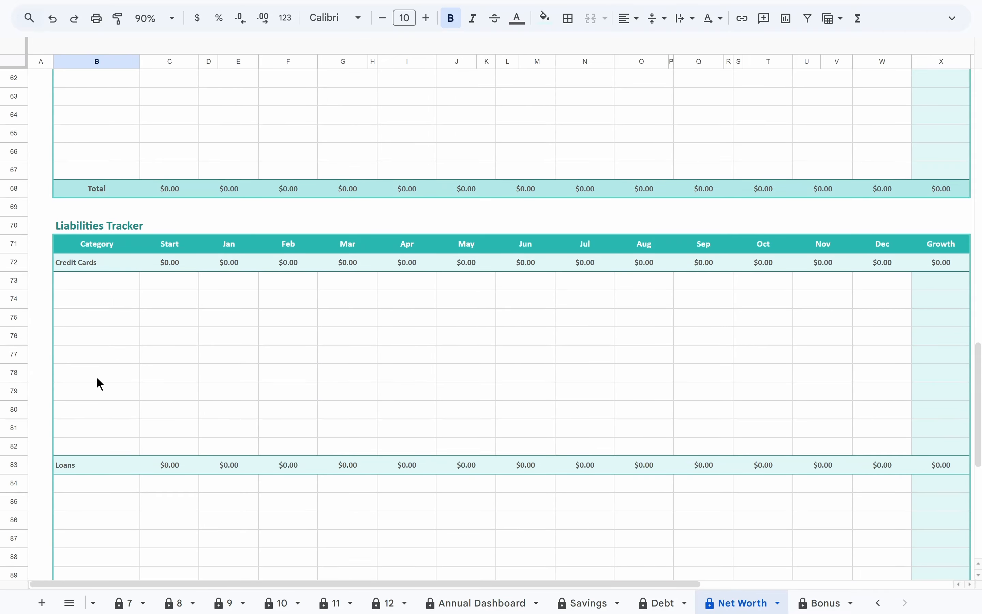
Review the Credit Cards, Loans and Other Liabilities sections of the Liabilities Tracker
left_click(111, 266)
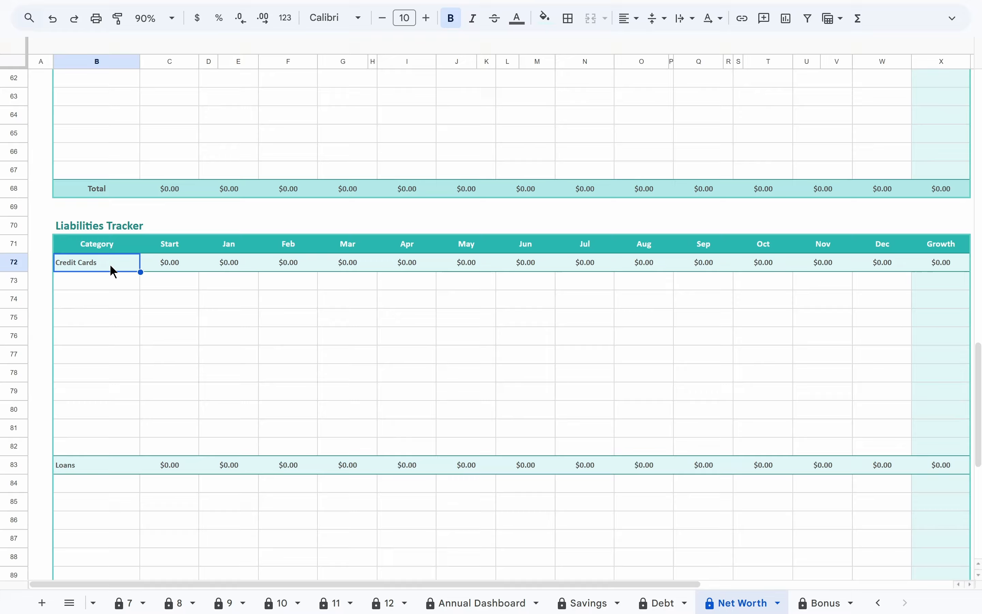
scroll(98, 340, "down", 2)
left_click(98, 343)
scroll(99, 365, "down", 3)
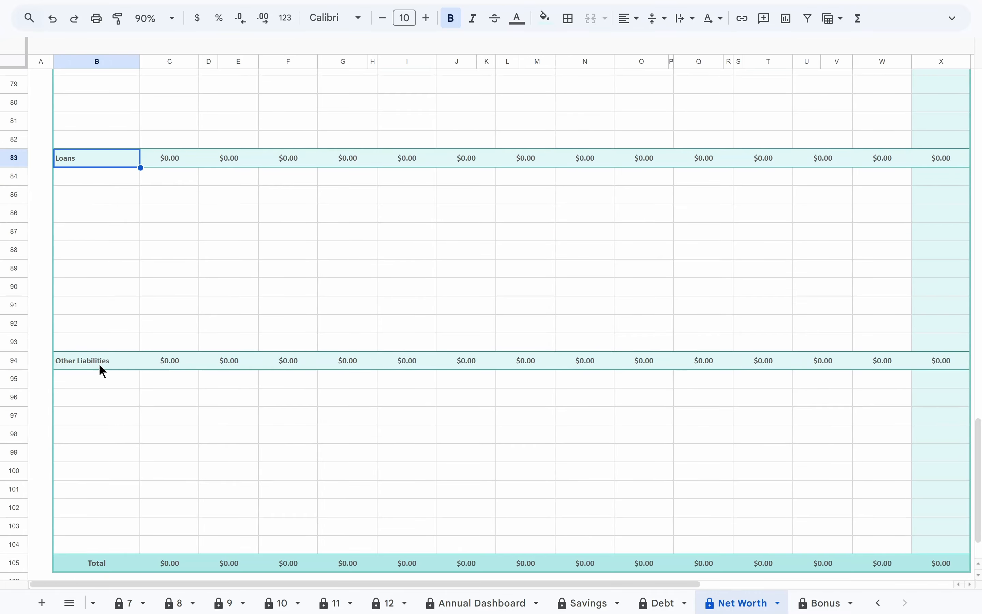
left_click(100, 365)
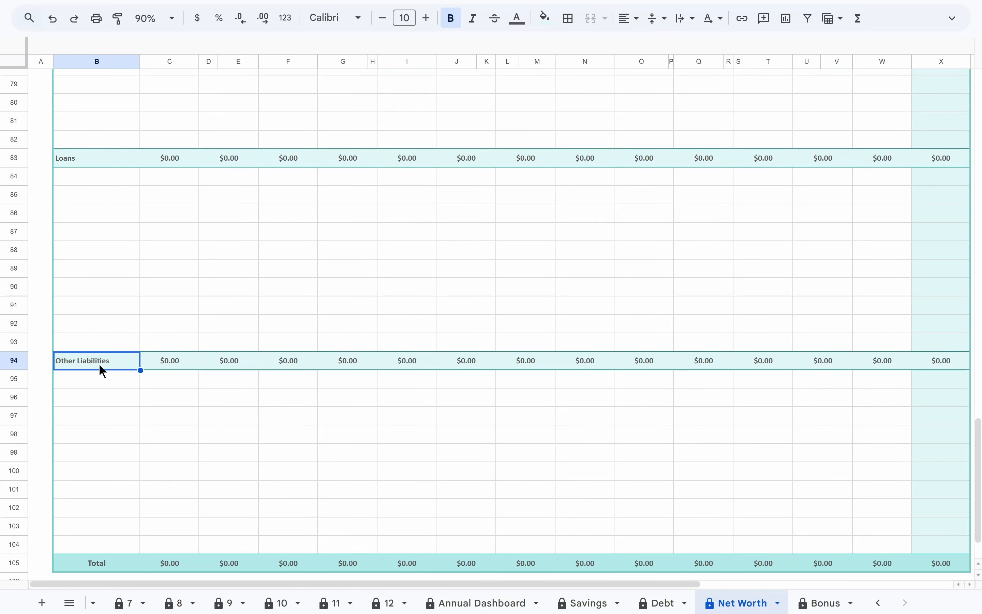
Add Checking Account as the first entry under Cash & Bank Accounts in the Assets Tracker, with a Start value of 1800
scroll(112, 280, "up", 5)
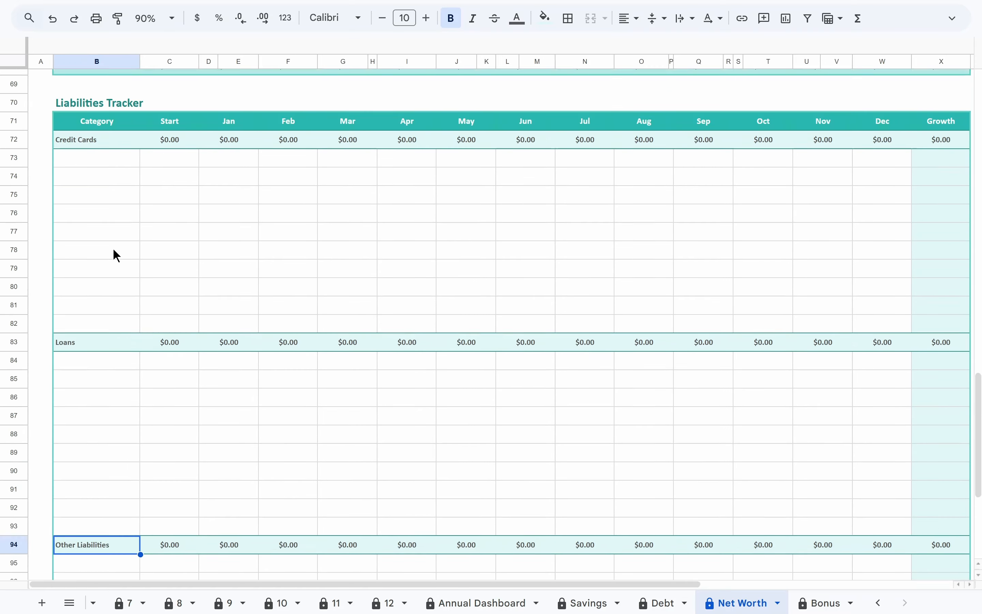
scroll(114, 251, "up", 15)
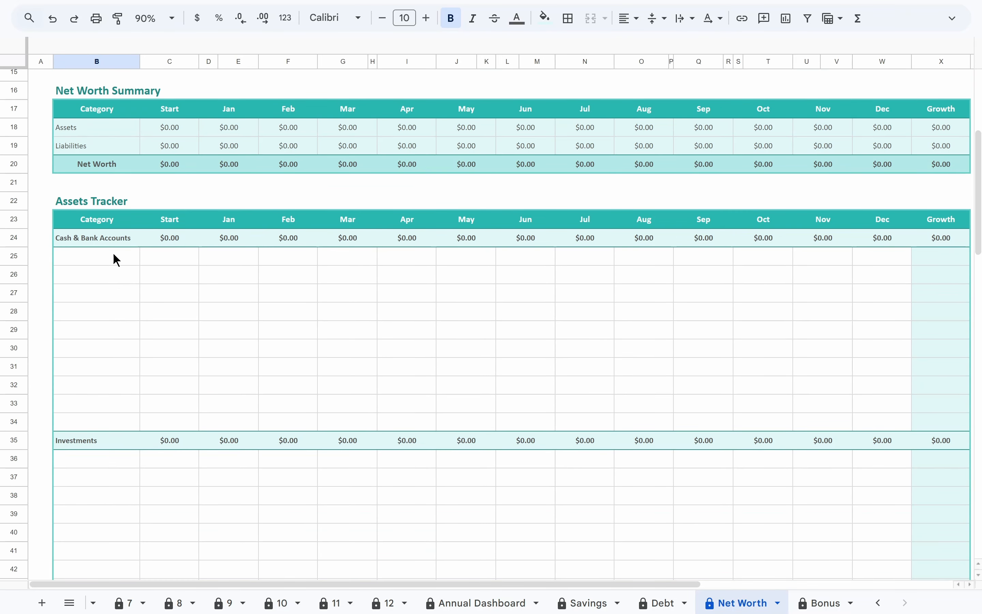
left_click(116, 260)
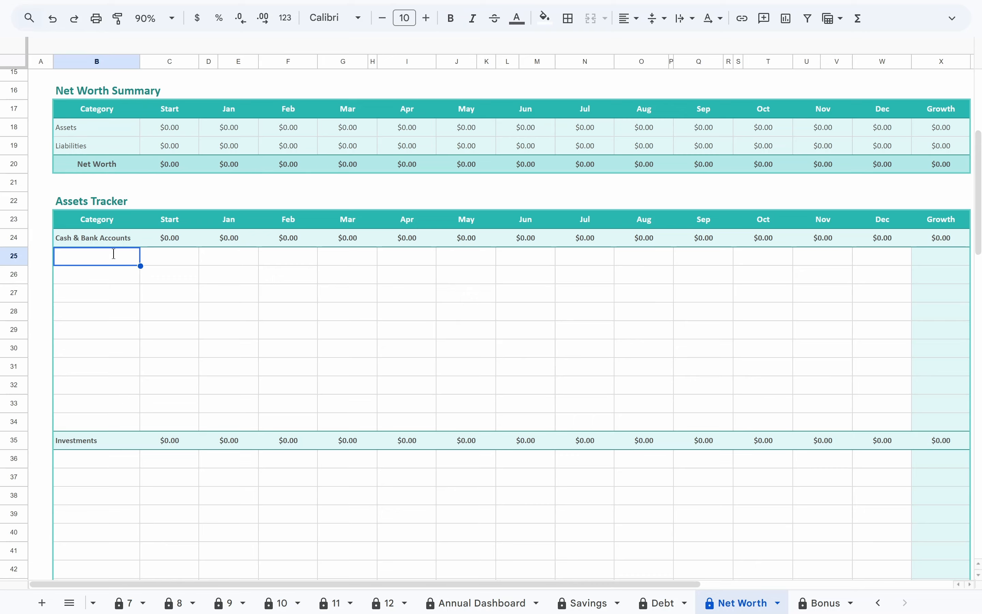
type("Checking Account")
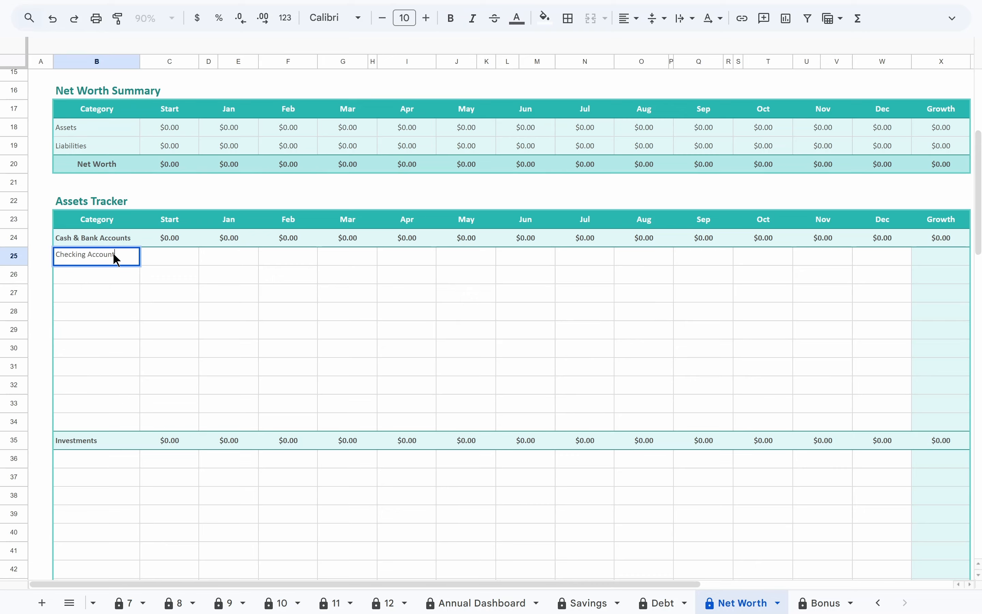
key("Tab")
type("1,800")
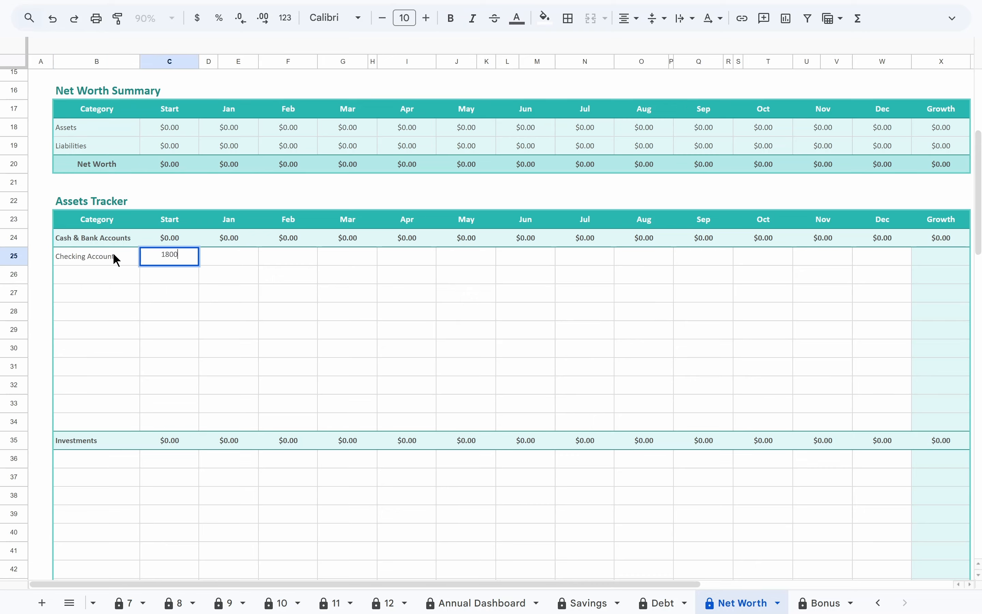
key("Return")
Add Savings Account with a Start value of 10000 and Cash with a Start value of 400 below Checking Account
type("Savings ")
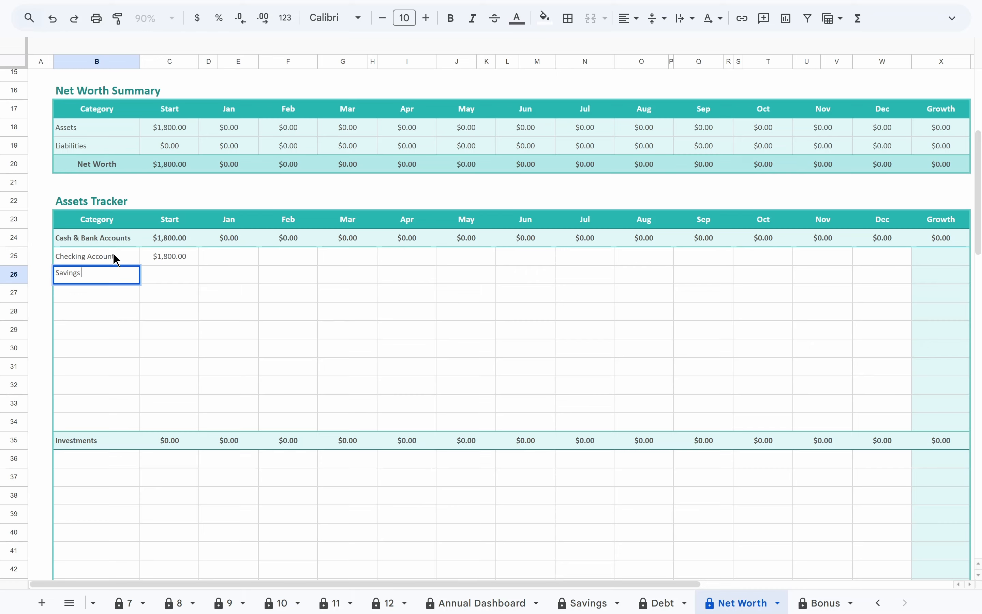
type("Account")
key("Tab")
type("10000")
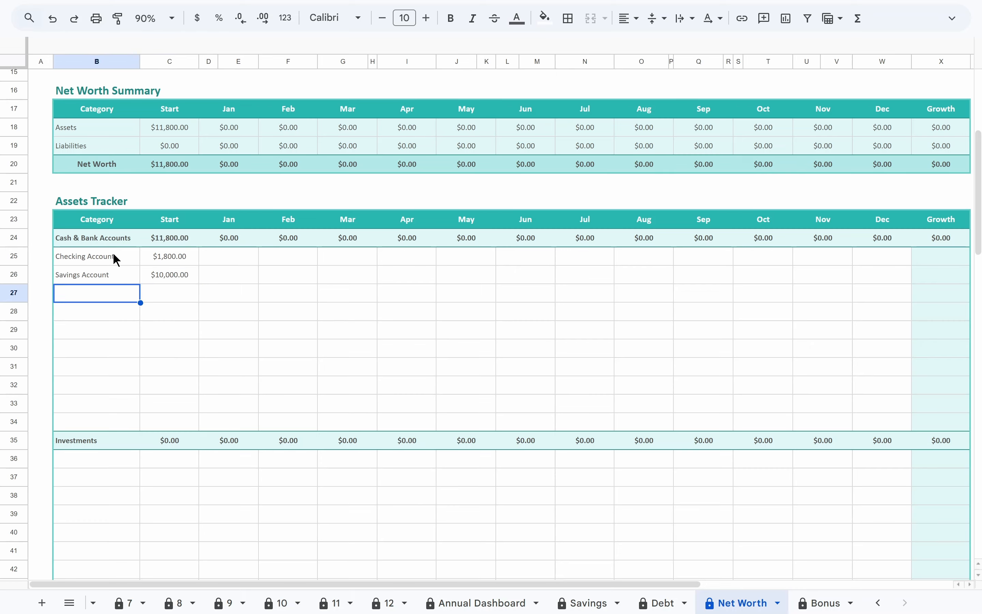
type("Cash")
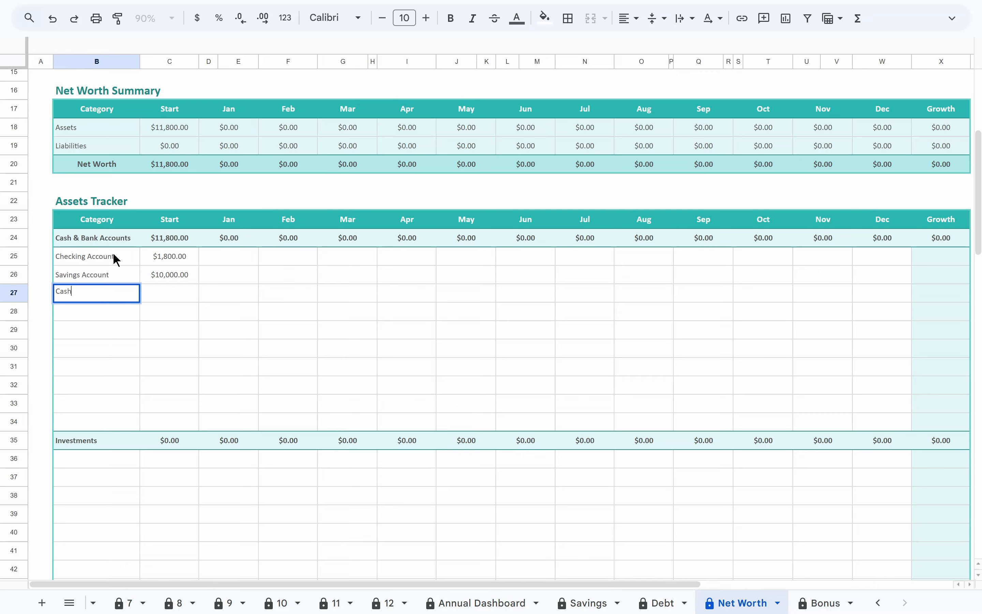
key("Tab")
type("400")
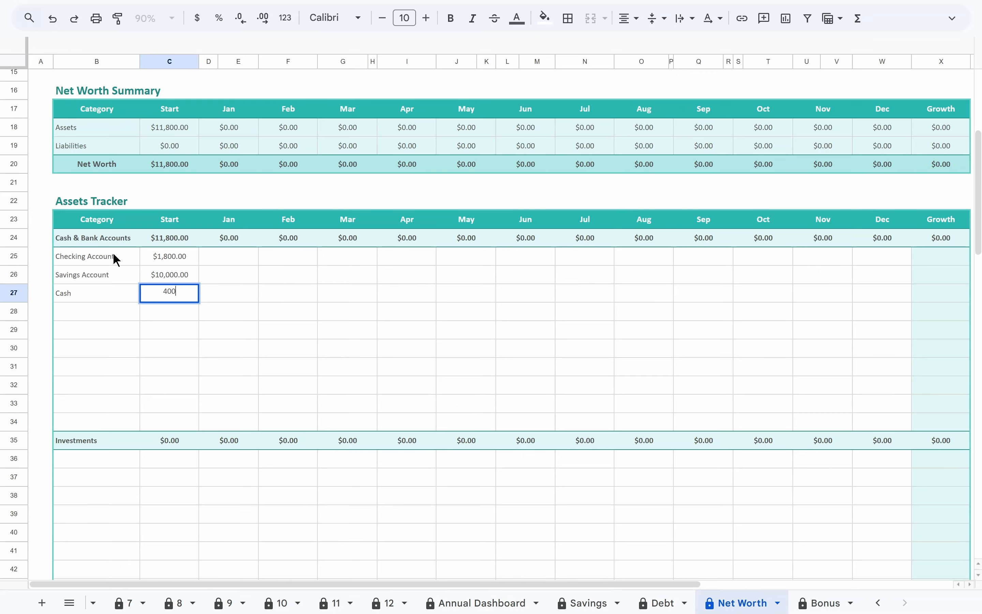
key("Return")
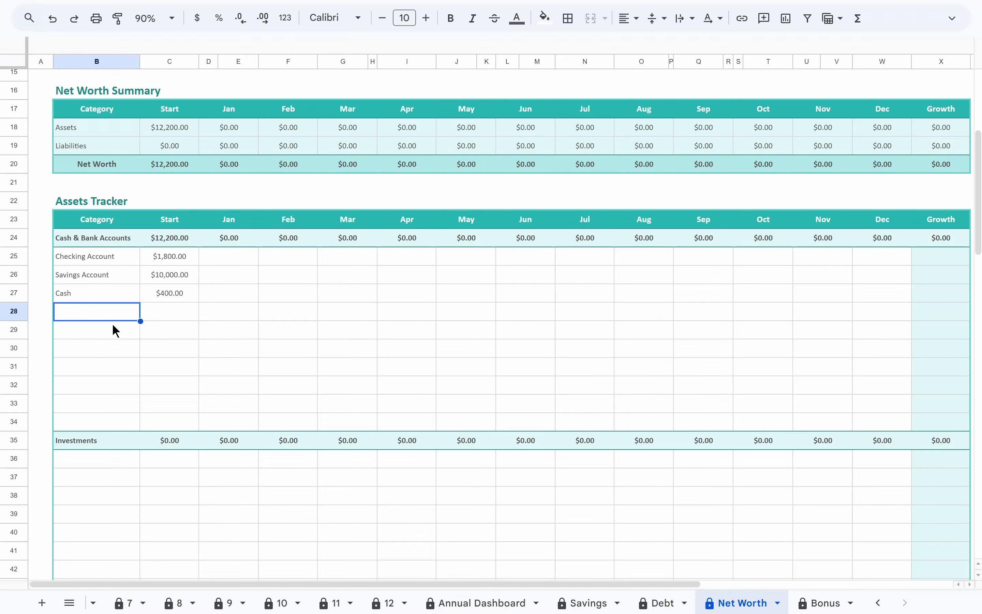
Add Credit Card #1 with a Start value of 2500 under Credit Cards in the Liabilities Tracker
scroll(111, 325, "down", 7)
scroll(113, 353, "down", 9)
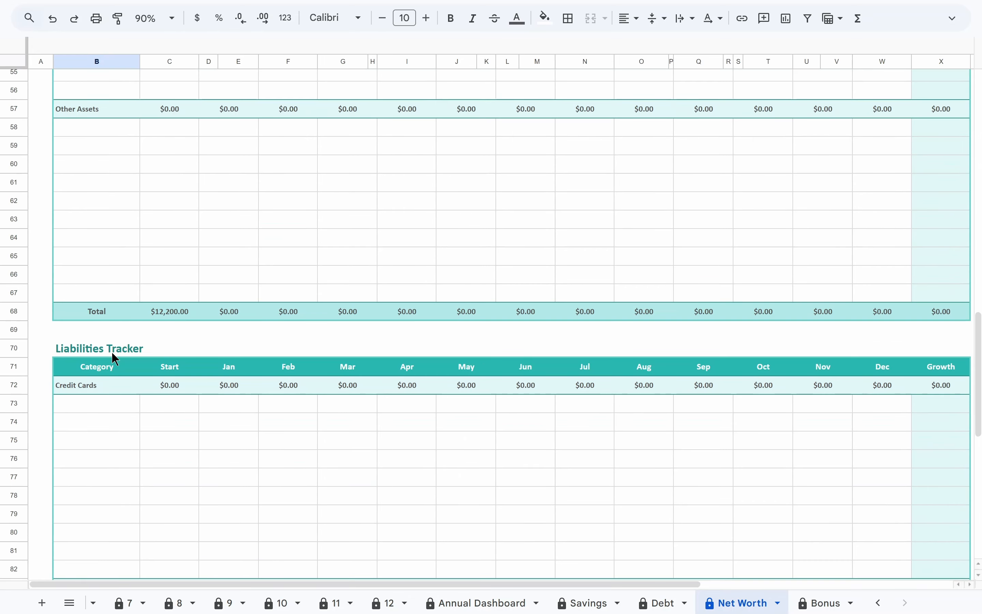
left_click(127, 291)
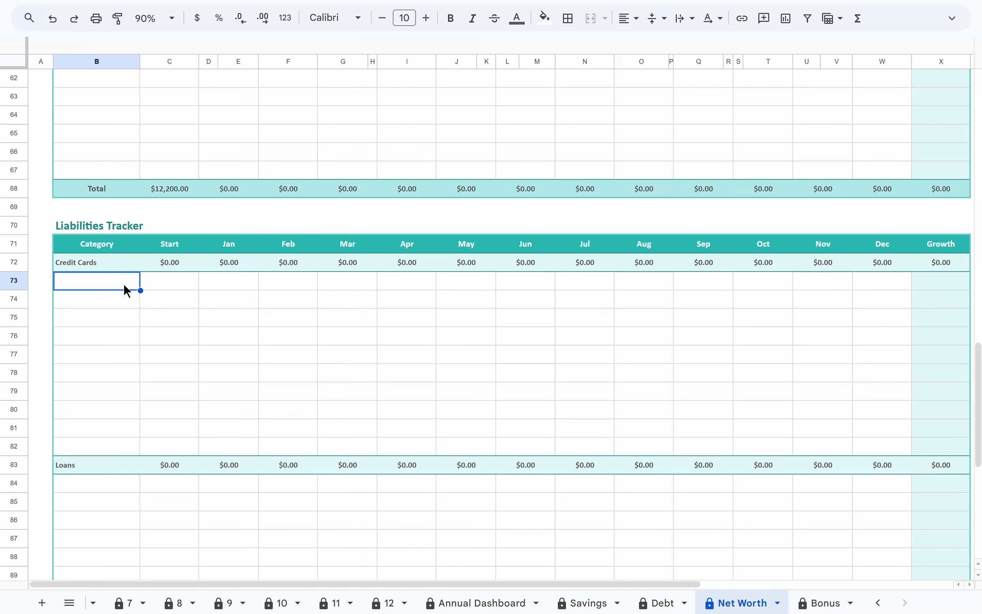
type("Cr")
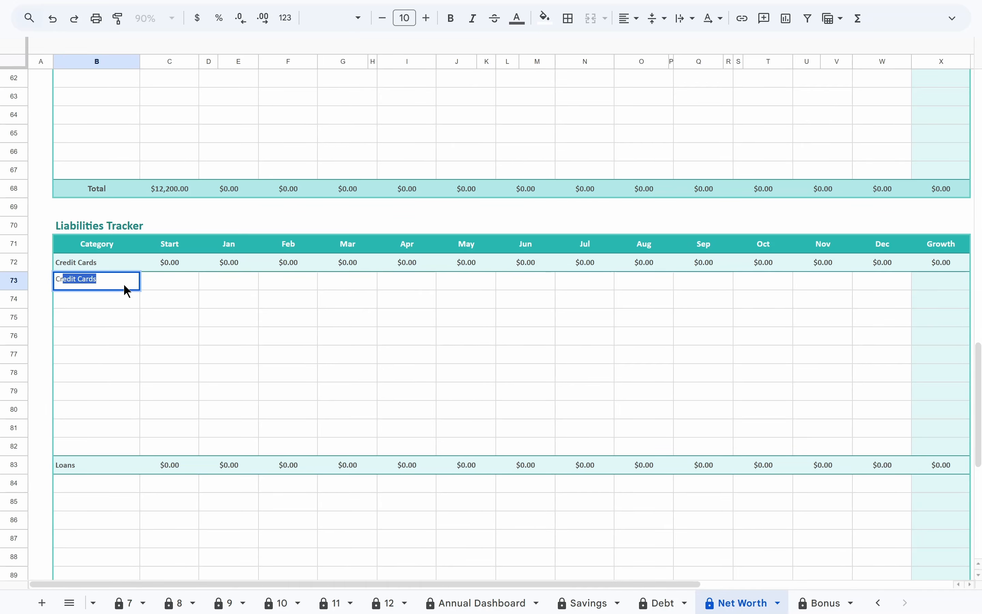
type("edit Card #1")
key("Tab")
type("2500")
key("Return")
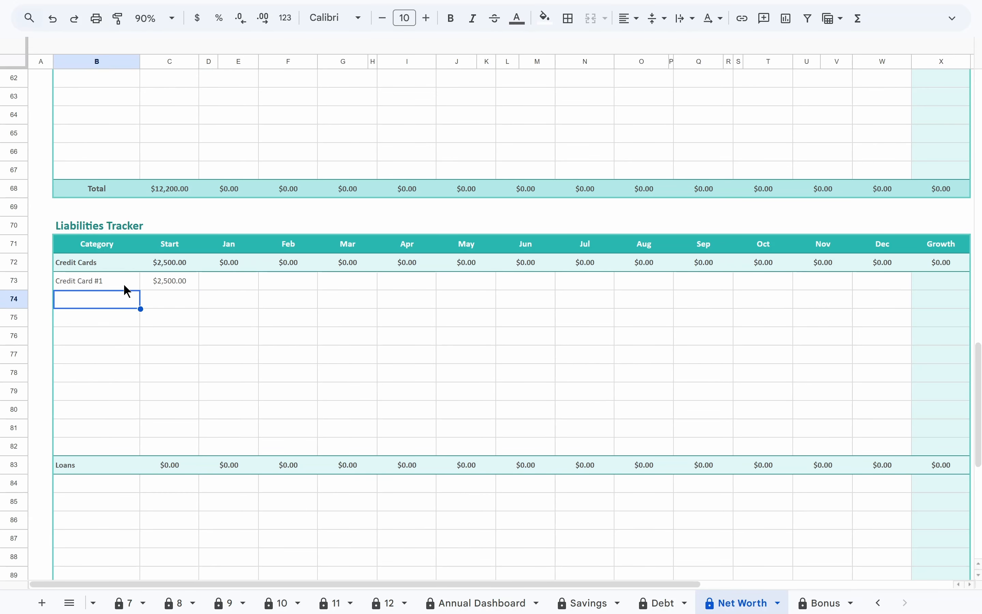
Add Credit Card #2 with a Start value of 1500 in the row below Credit Card #1
type("Credit Card #2")
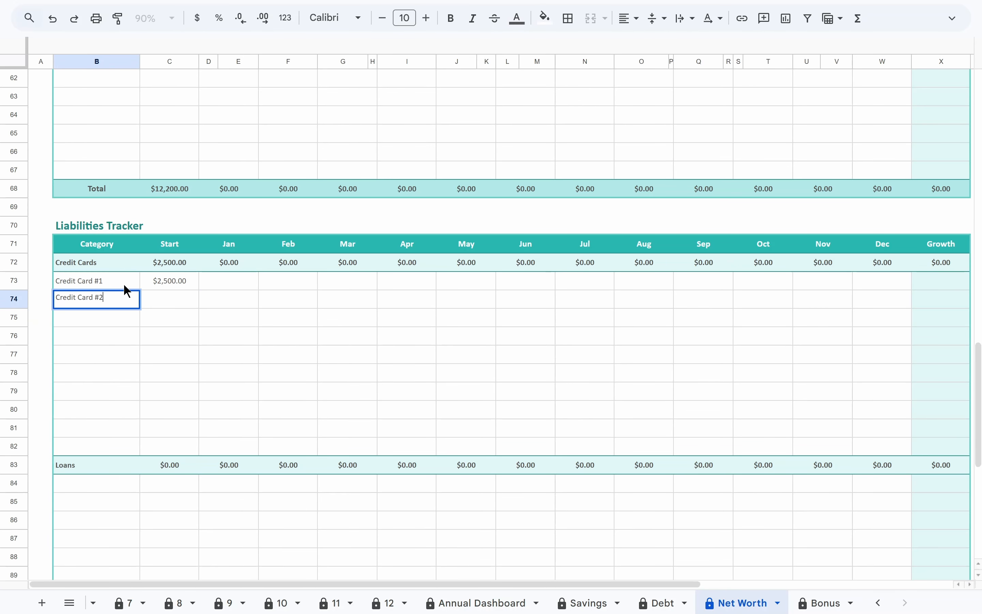
key("Tab")
type("1,500")
key("Return")
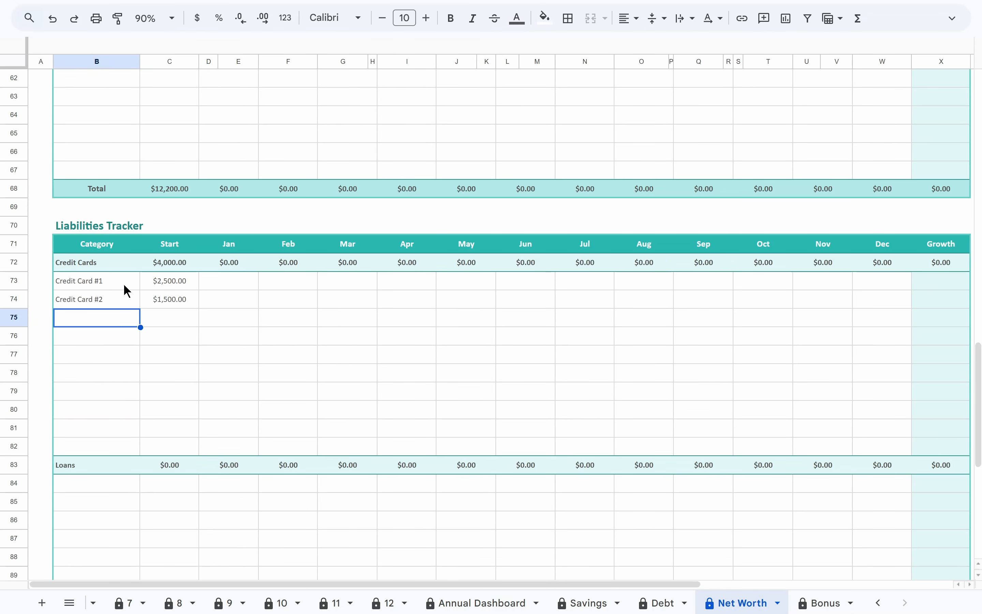
Check the Start figures for Assets, Liabilities and Net Worth in the Net Worth Summary
scroll(127, 291, "up", 20)
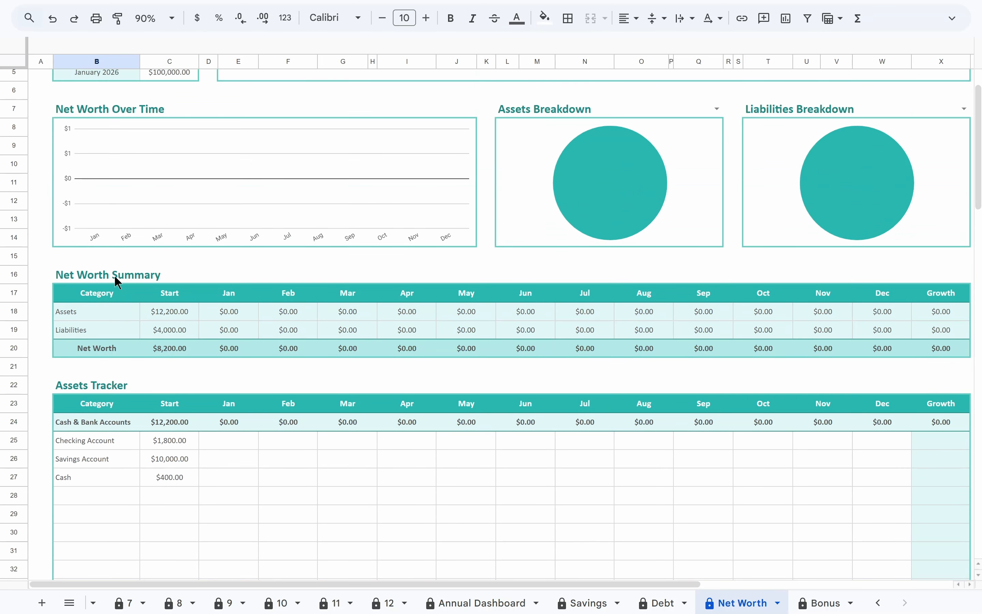
left_click(115, 277)
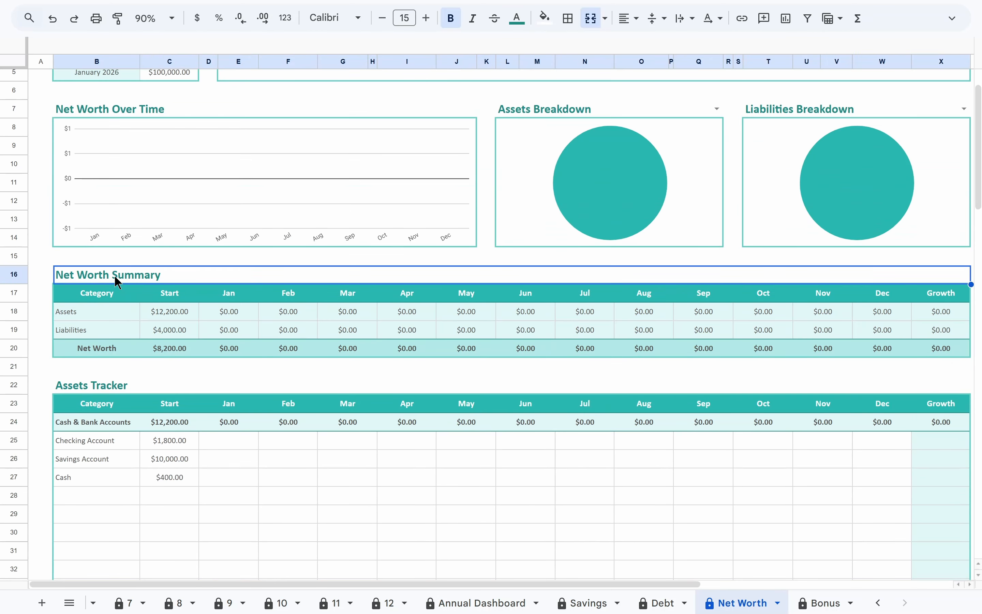
left_click(147, 315)
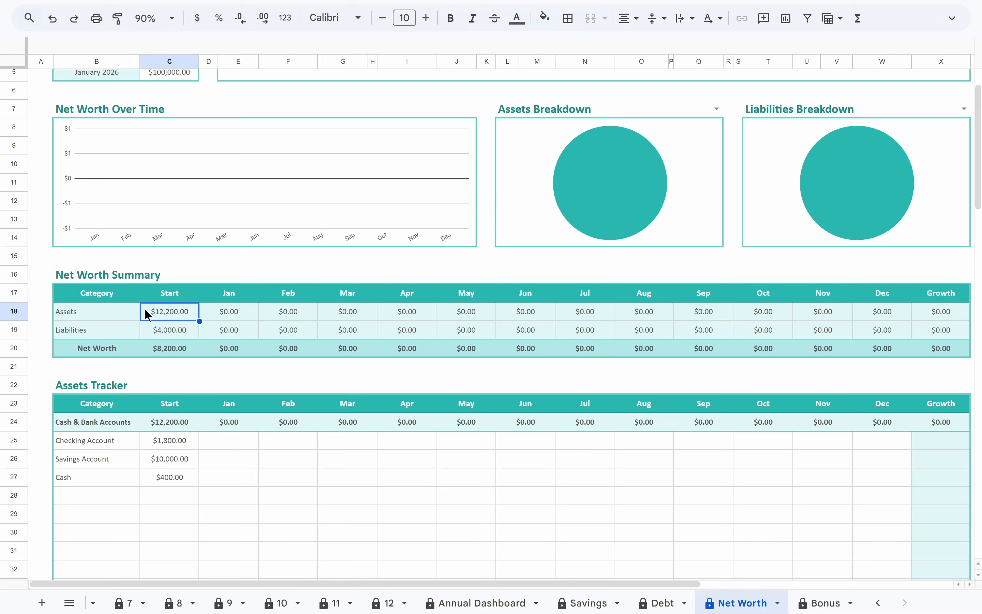
left_click(146, 330)
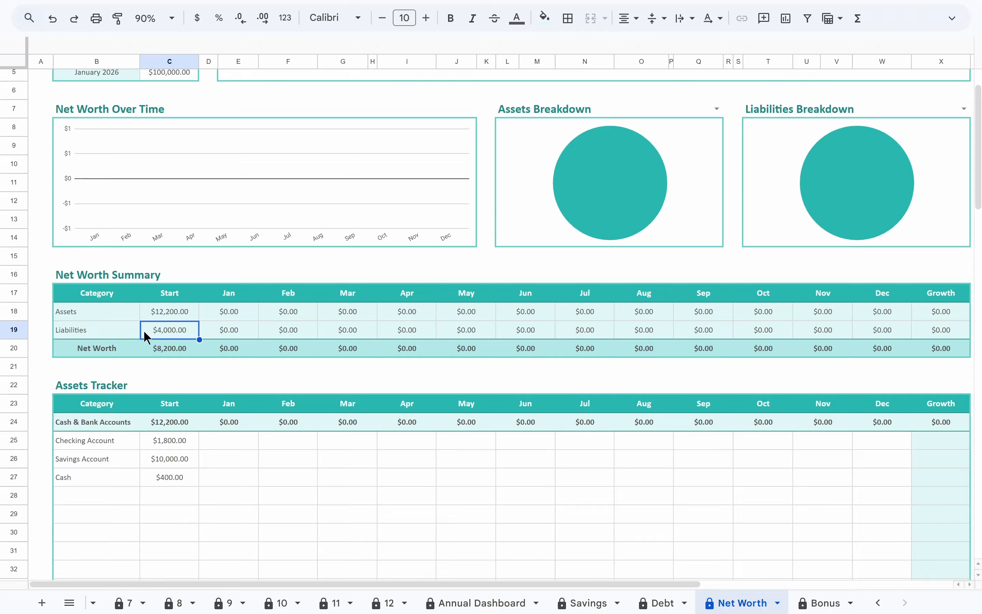
left_click(148, 351)
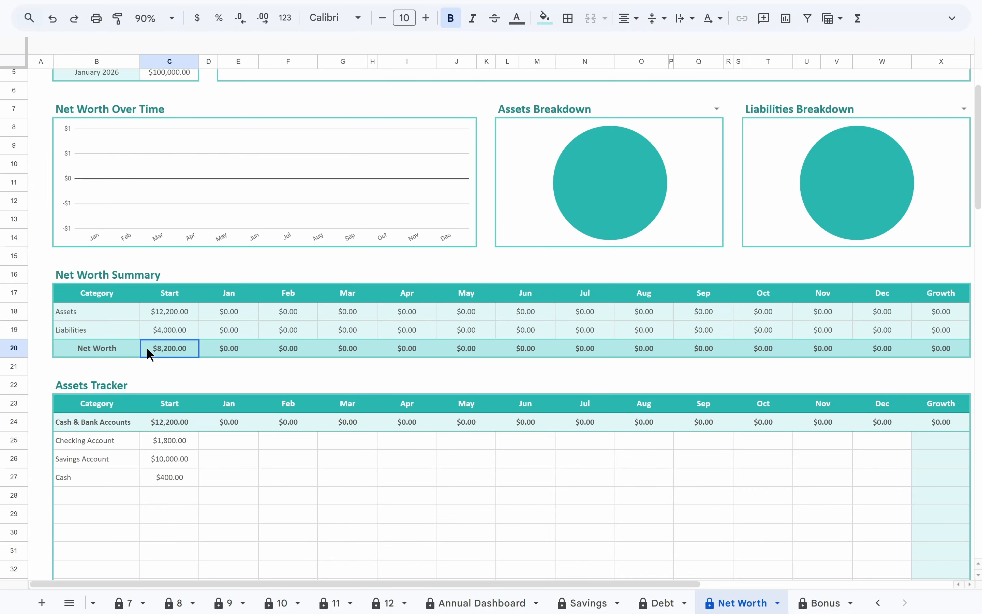
Enter the January asset balances: 2000 for Checking Account, 10500 for Savings Account and 250 for Cash
scroll(193, 399, "down", 5)
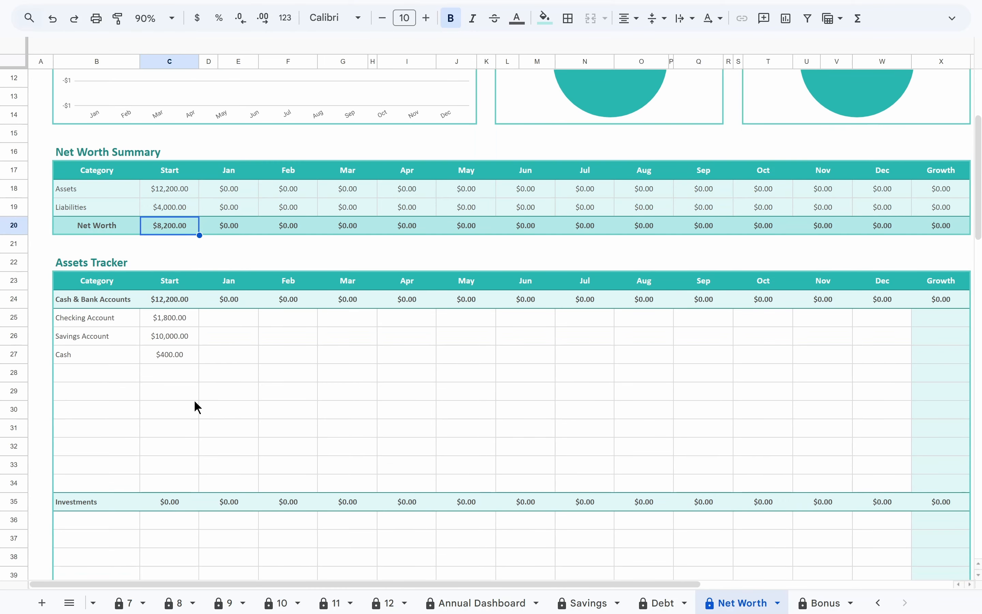
left_click(241, 325)
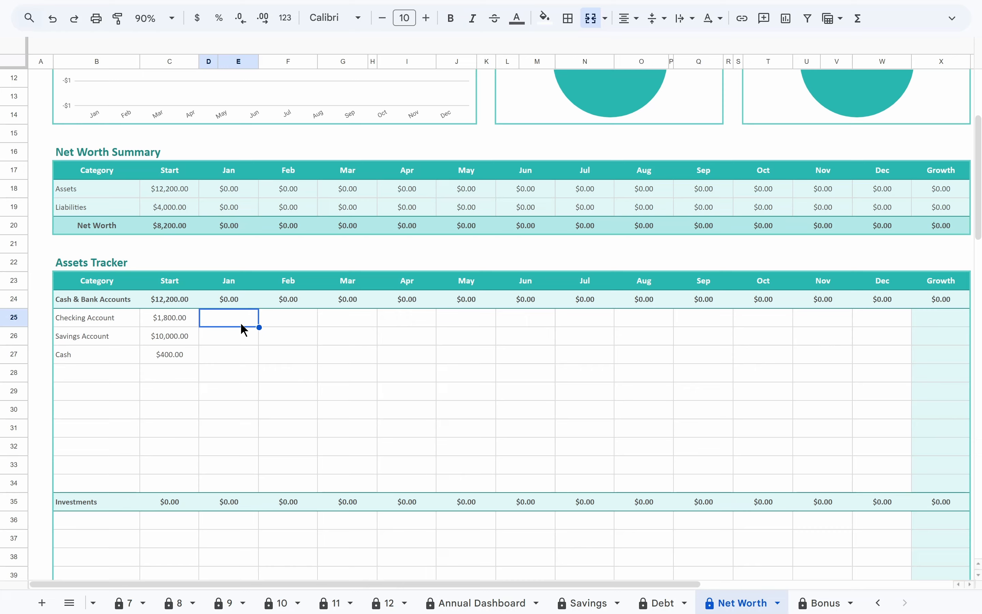
type("2,")
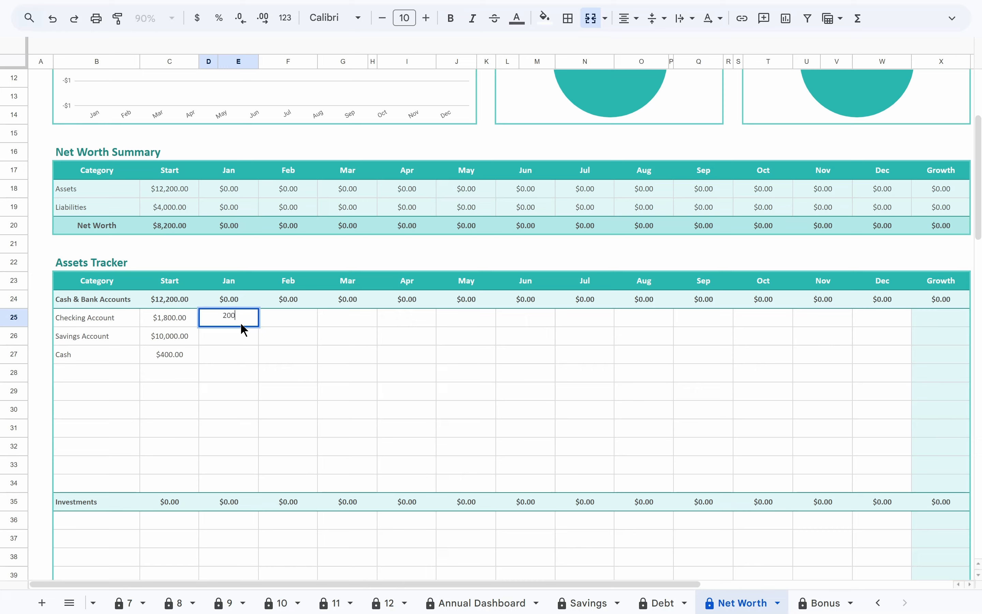
type("000")
key("Return")
type("1")
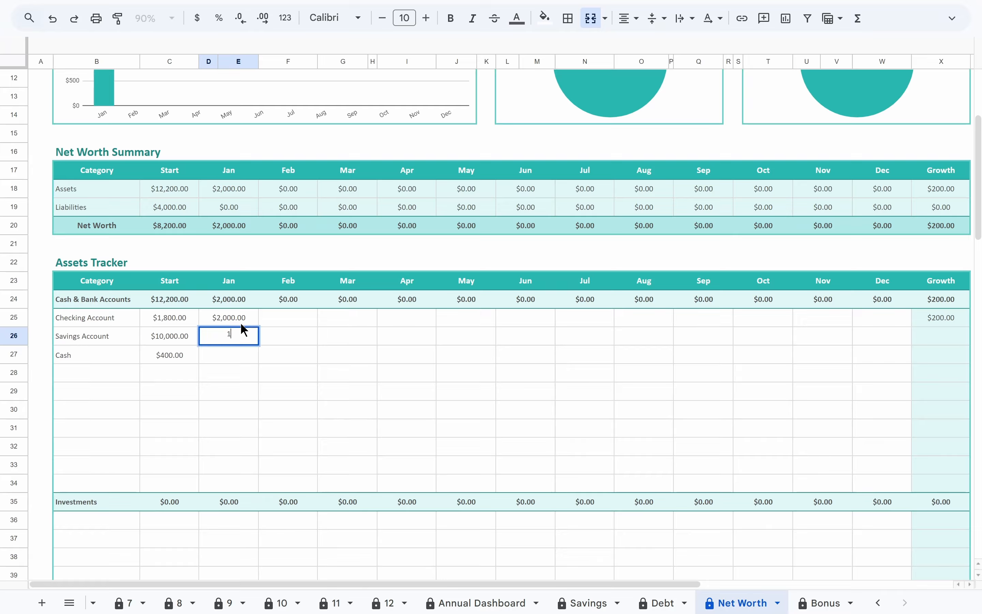
type("0,500")
key("Return")
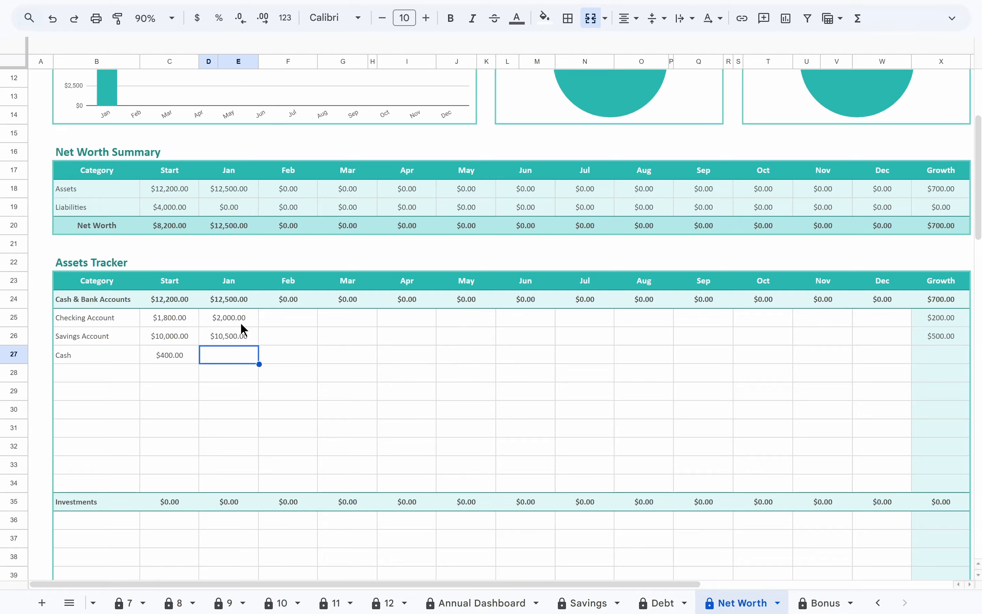
type("250")
key("Return")
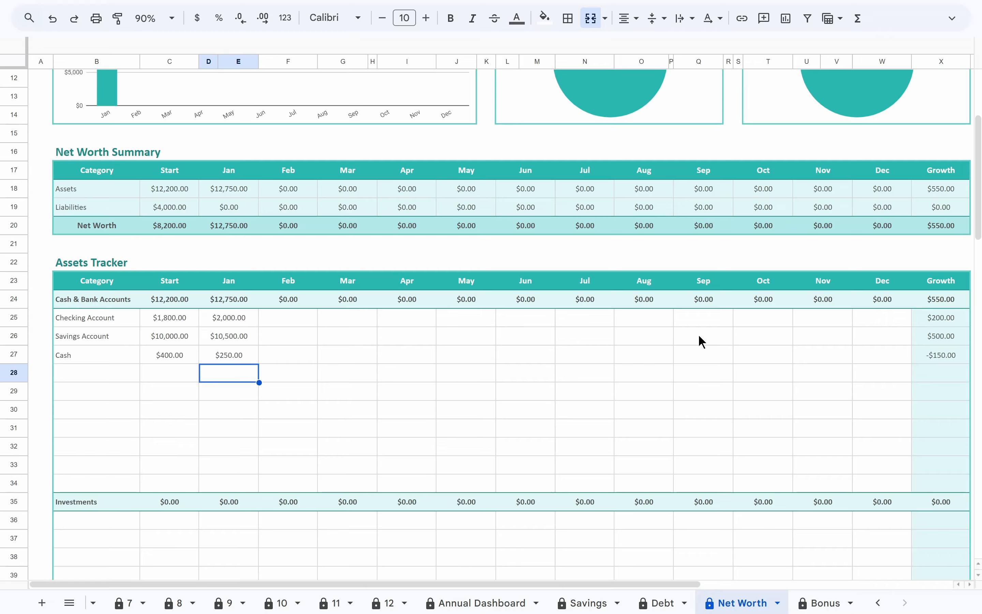
Check the Growth figures for Checking Account, Savings Account and Cash, and continue down to the Liabilities Tracker
left_click(919, 323)
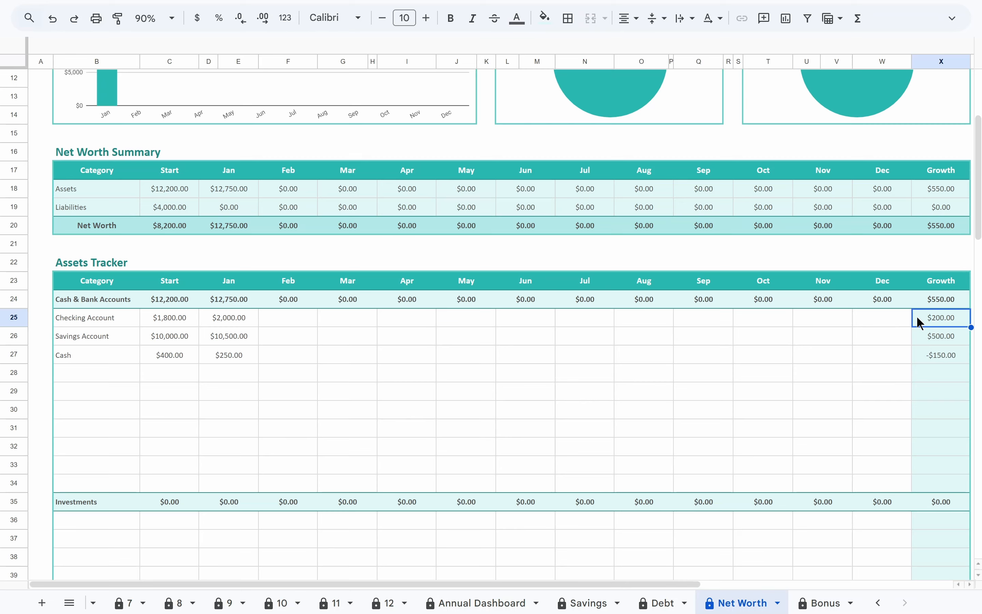
left_click(918, 335)
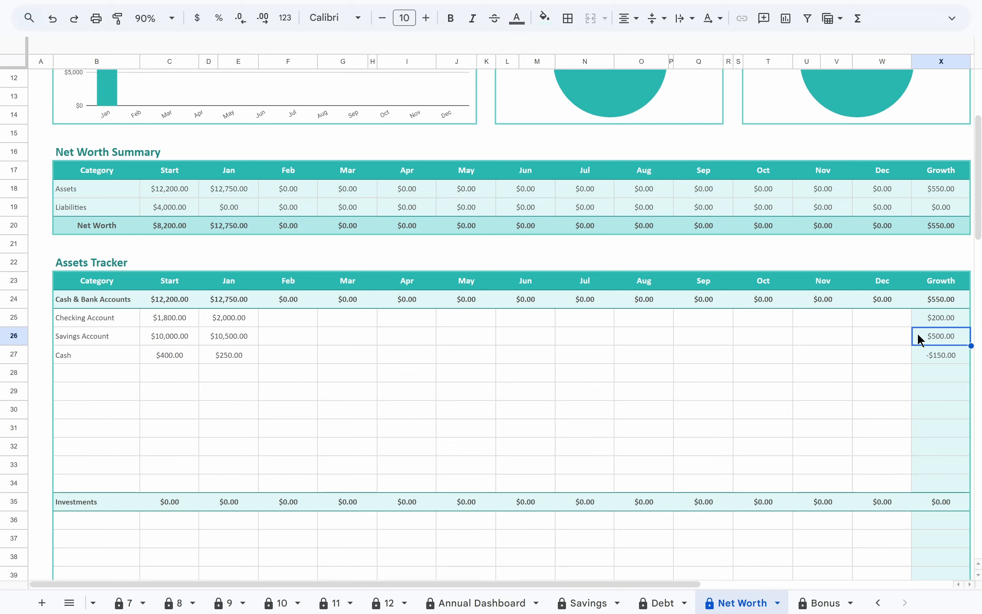
left_click(920, 354)
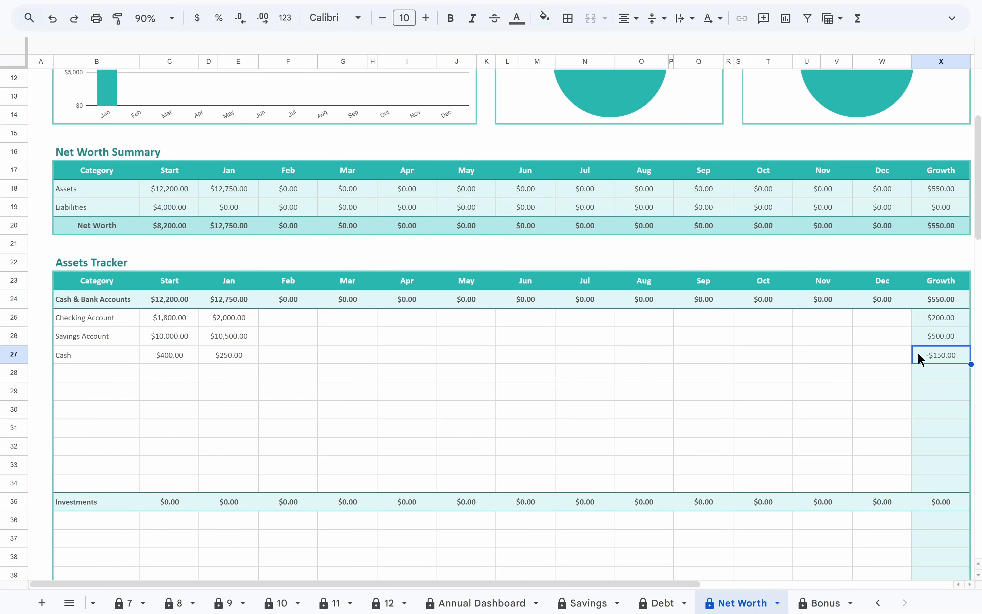
scroll(604, 391, "down", 15)
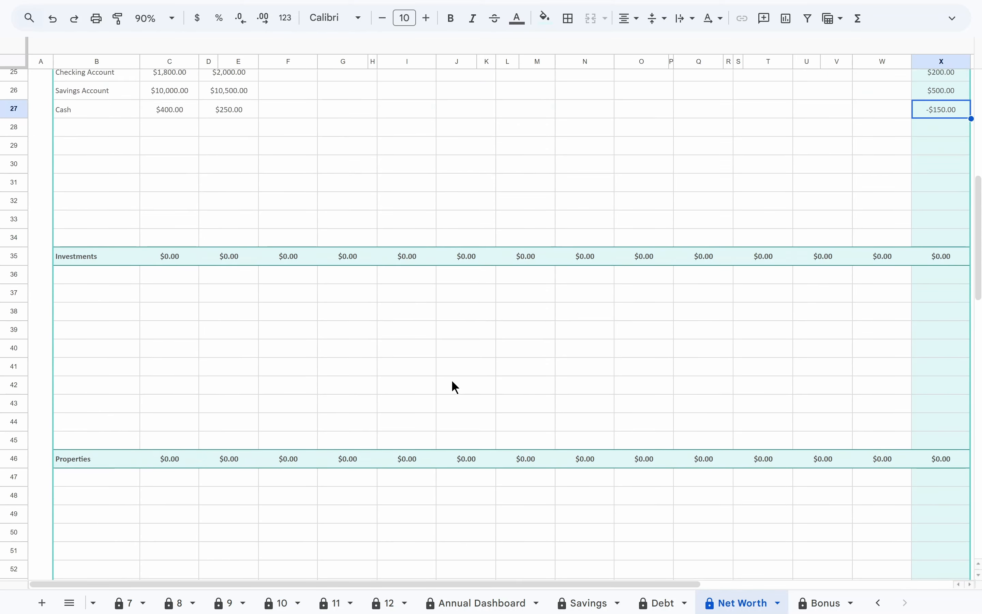
scroll(429, 375, "down", 3)
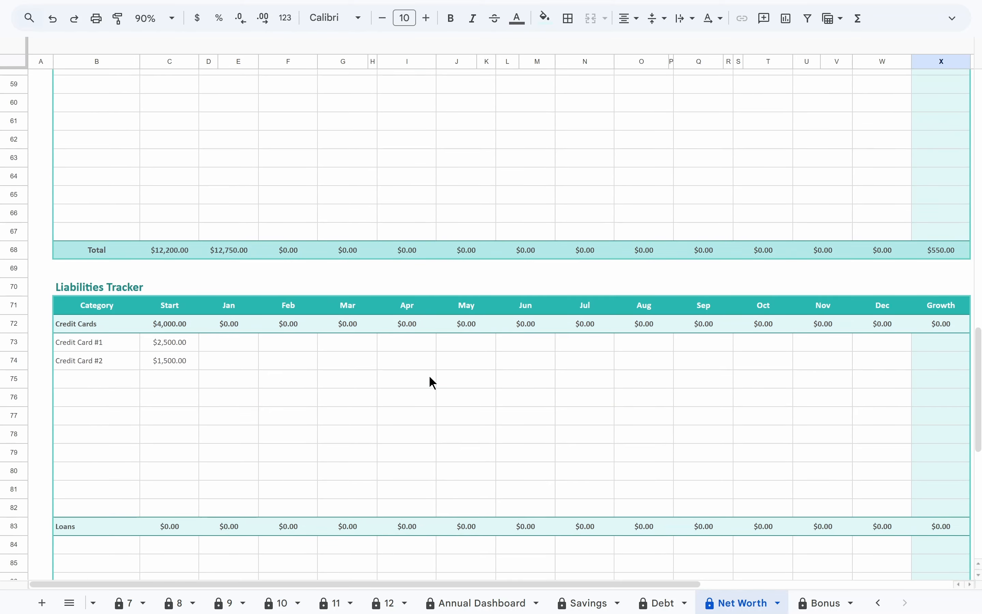
Enter the January liability balances: 2300 for Credit Card #1 and 1350 for Credit Card #2
left_click(244, 345)
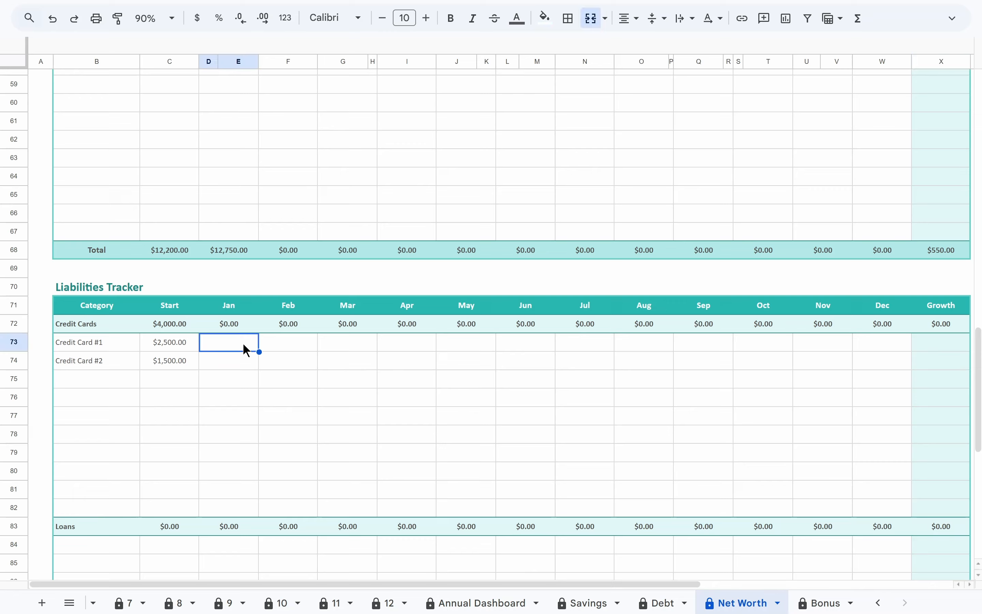
type("2300")
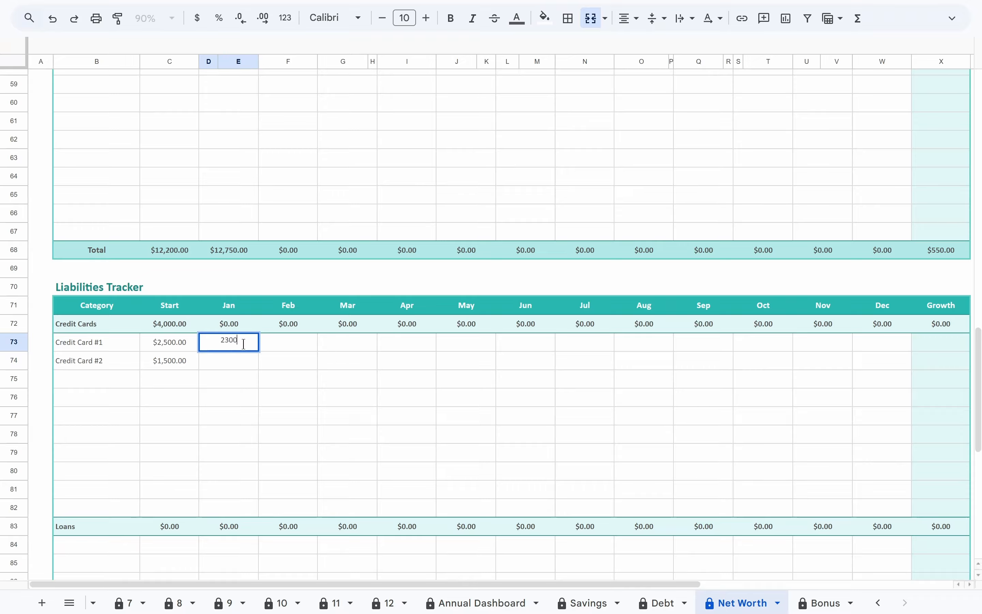
key("Return")
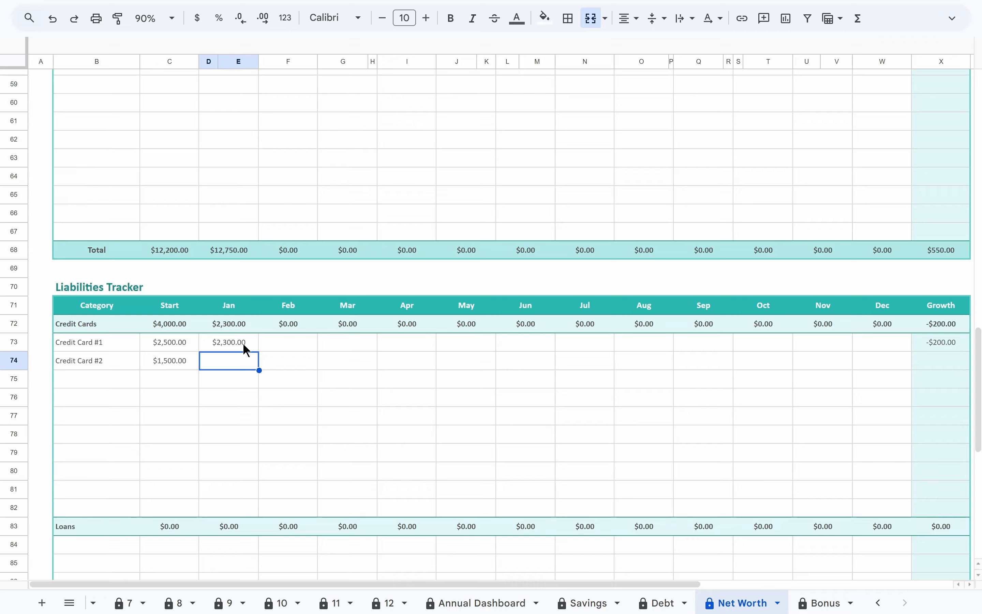
type("1,3")
type("50")
key("Return")
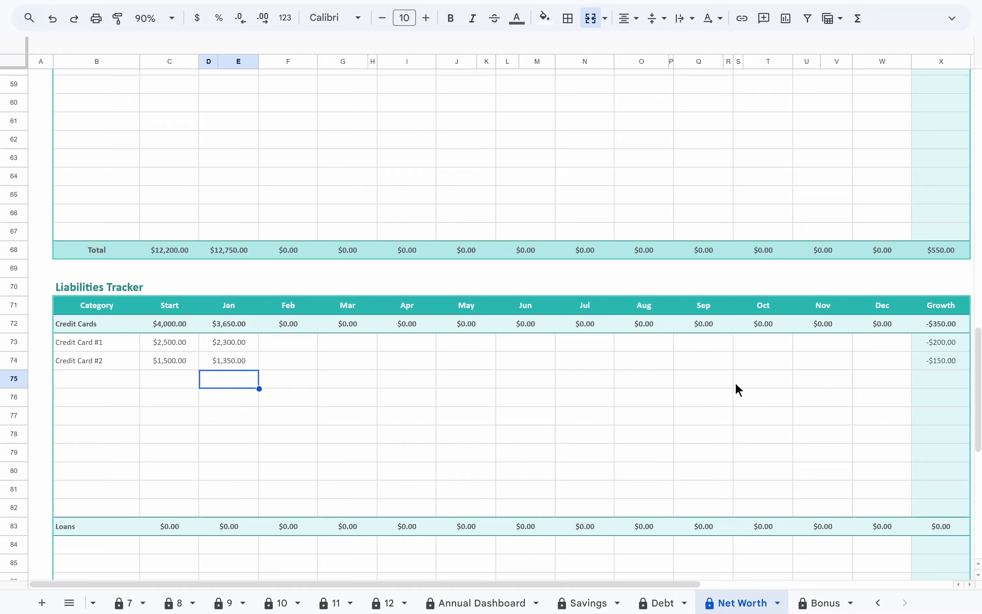
Check the Growth figures of both credit cards and the January bar in the Net Worth Over Time chart
left_click(914, 344)
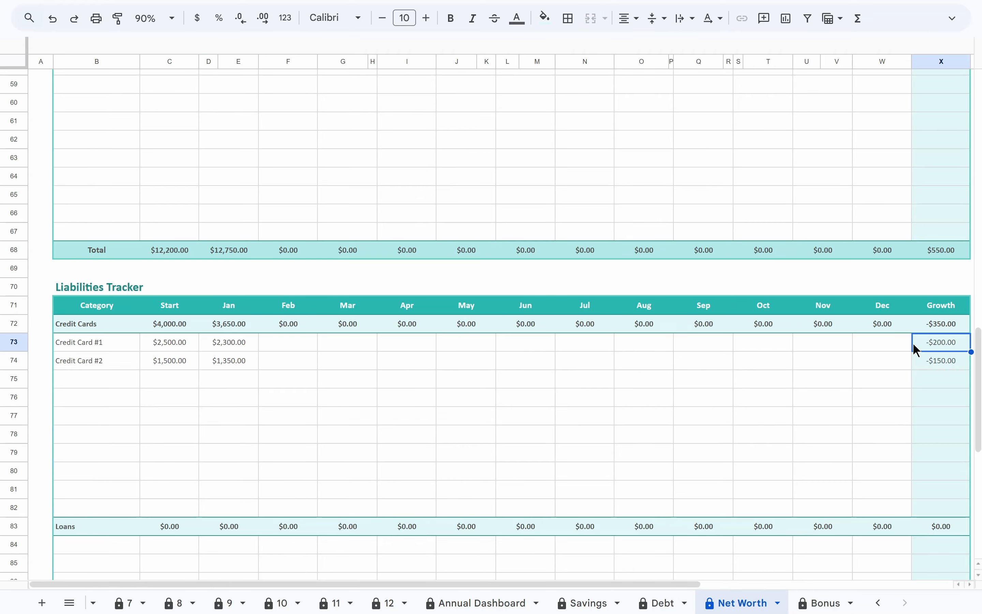
left_click(917, 361)
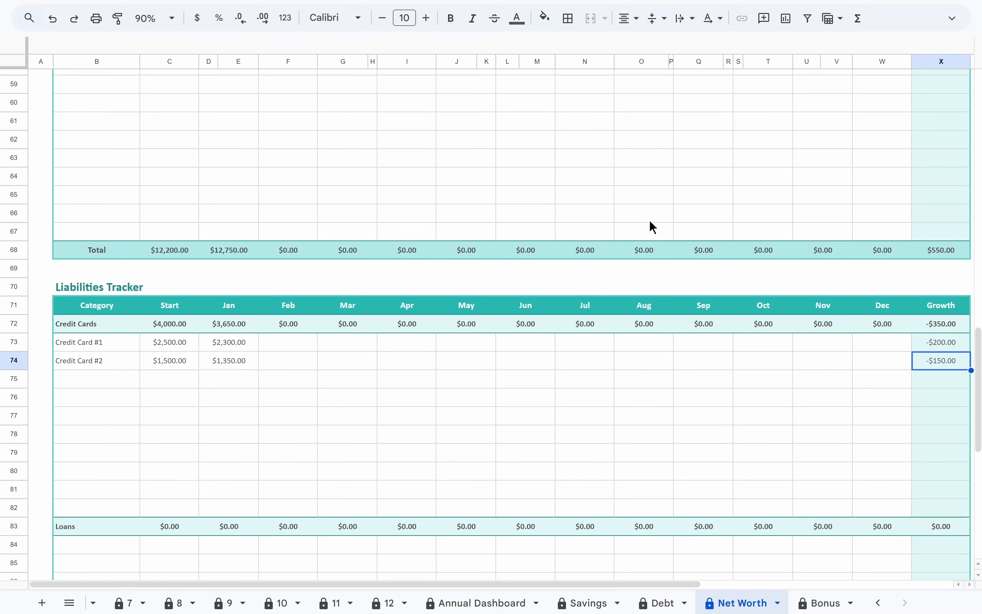
scroll(610, 175, "up", 20)
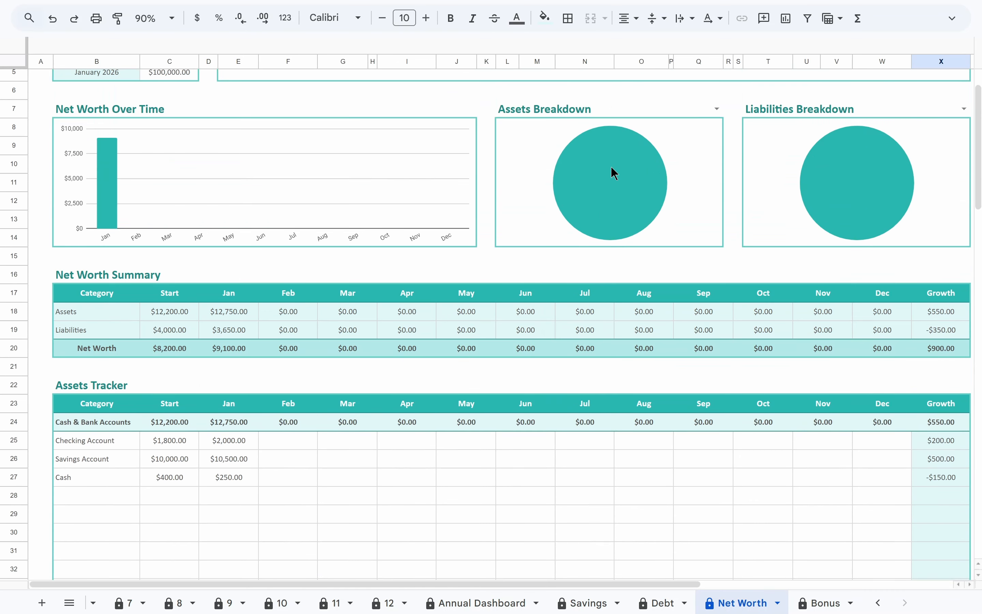
scroll(613, 173, "up", 3)
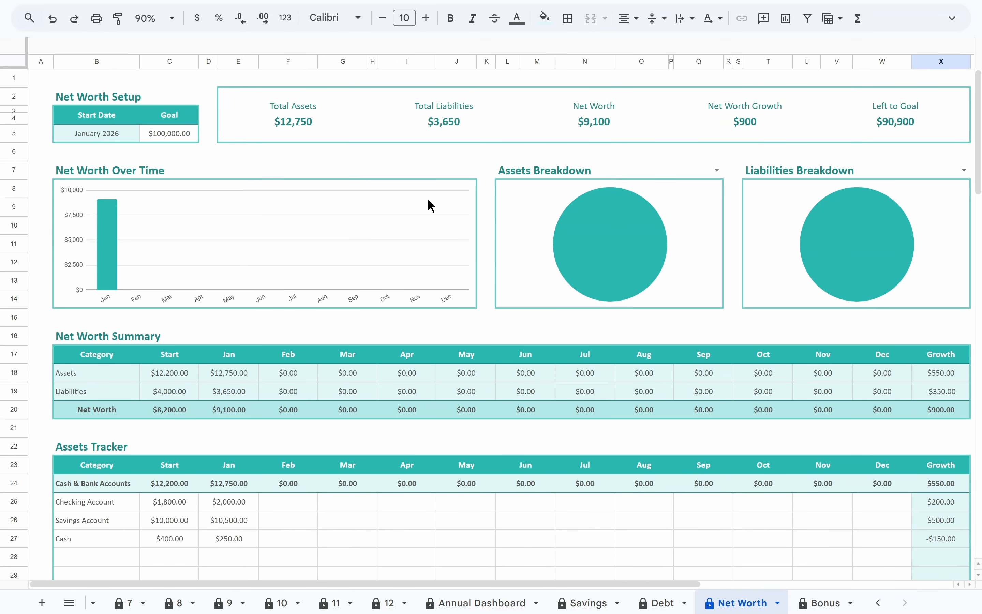
left_click(265, 235)
mouse_move(112, 243)
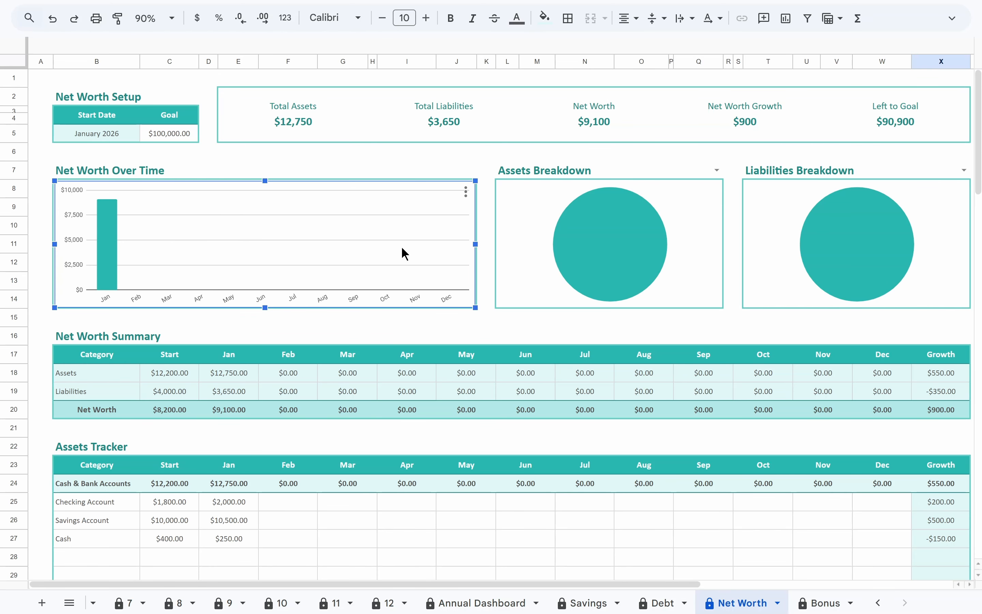
Review the breakdown chart headings and inspect the assets pie chart with the Assets Breakdown view selected
left_click(564, 171)
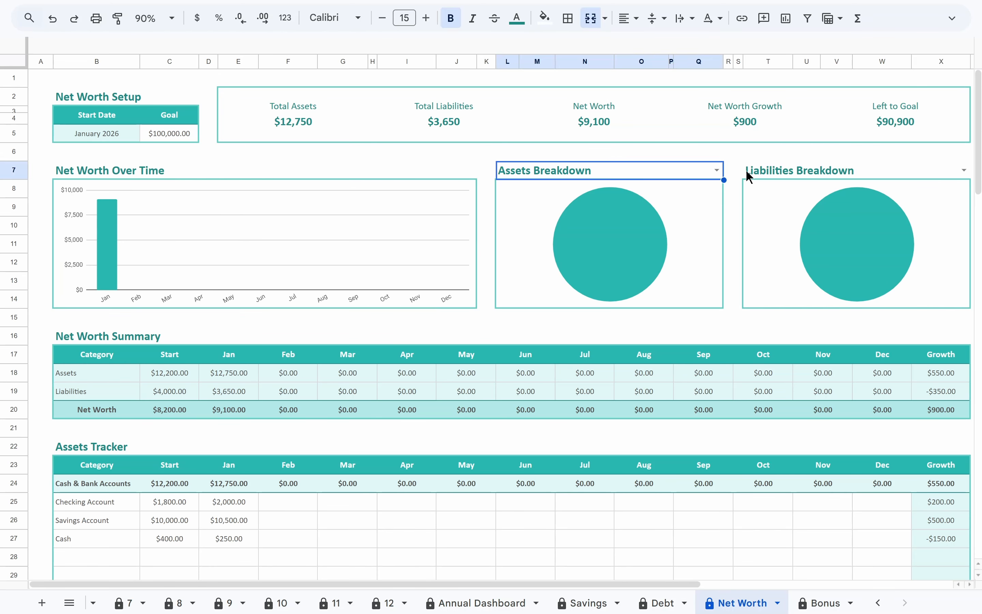
left_click(763, 174)
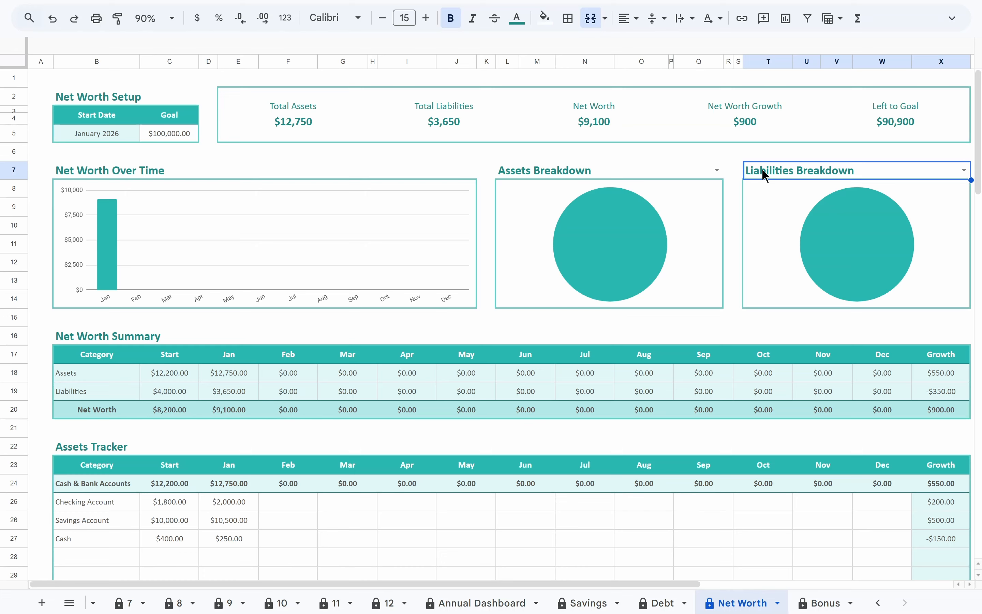
left_click(642, 171)
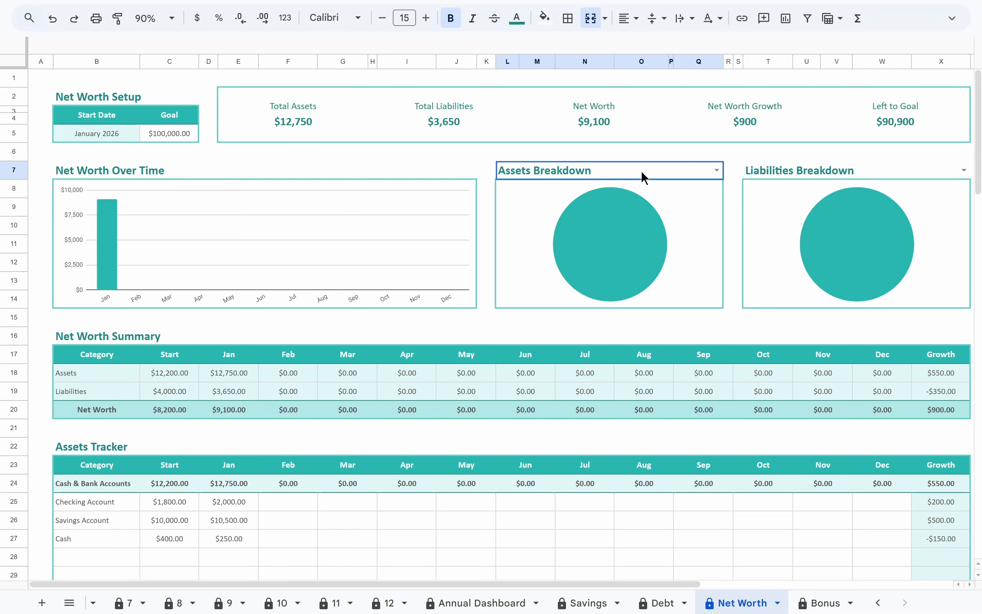
double_click(640, 170)
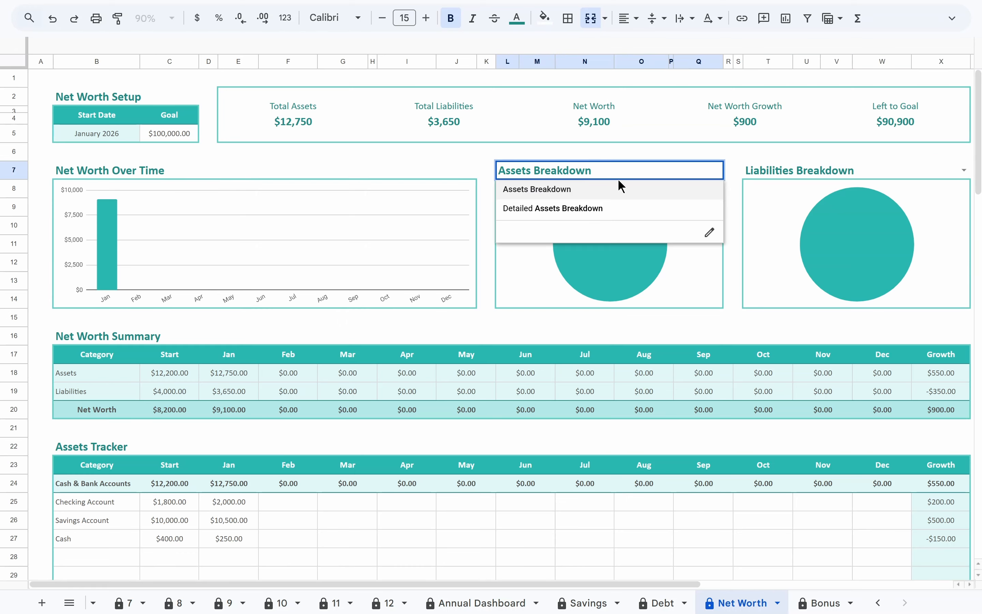
left_click(591, 190)
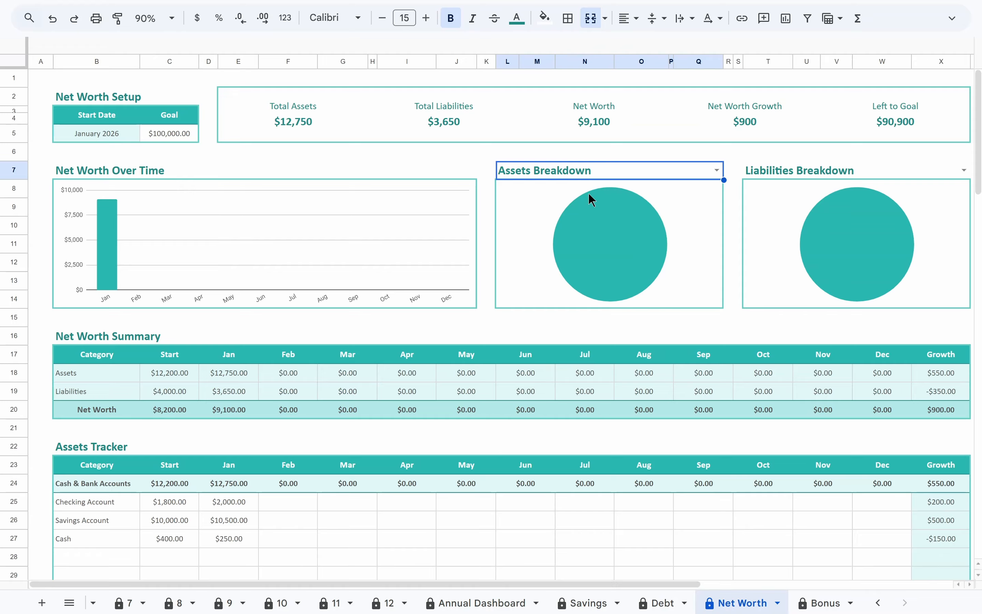
left_click(596, 225)
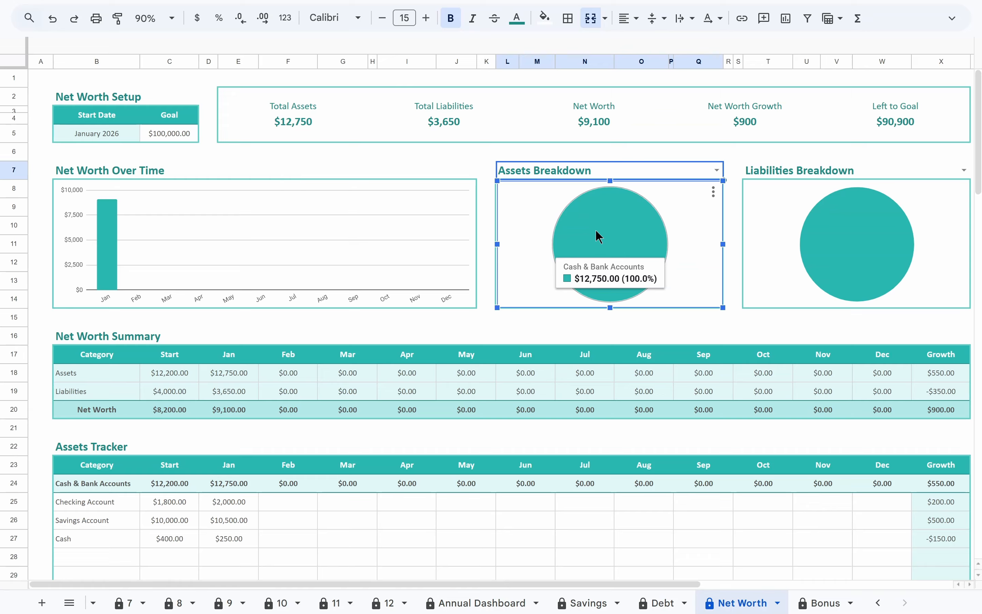
Switch the assets pie chart to Detailed Assets Breakdown and inspect its individual account slices
left_click(567, 168)
left_click(566, 168)
left_click(564, 209)
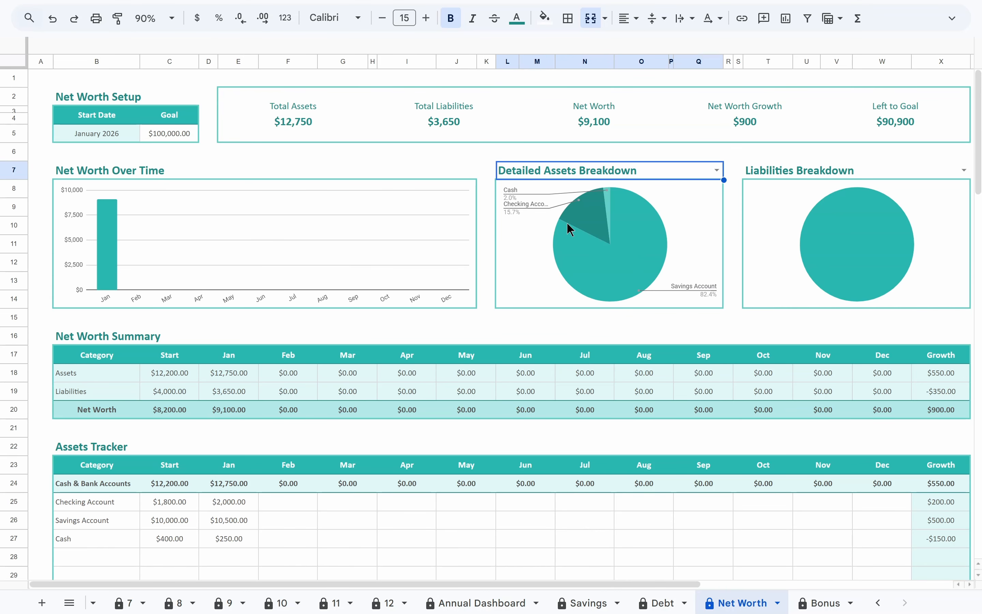
left_click(572, 248)
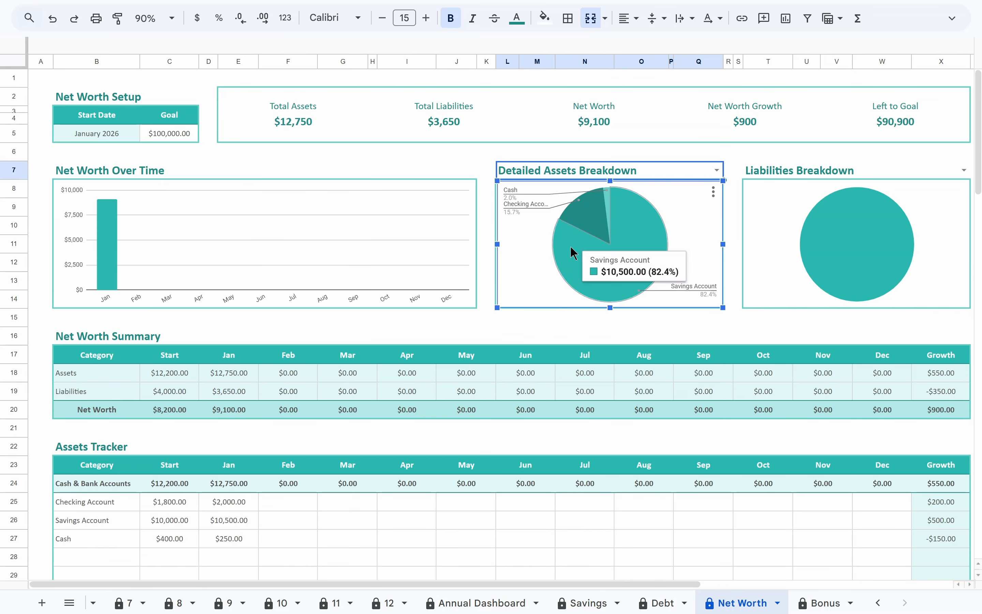
mouse_move(588, 223)
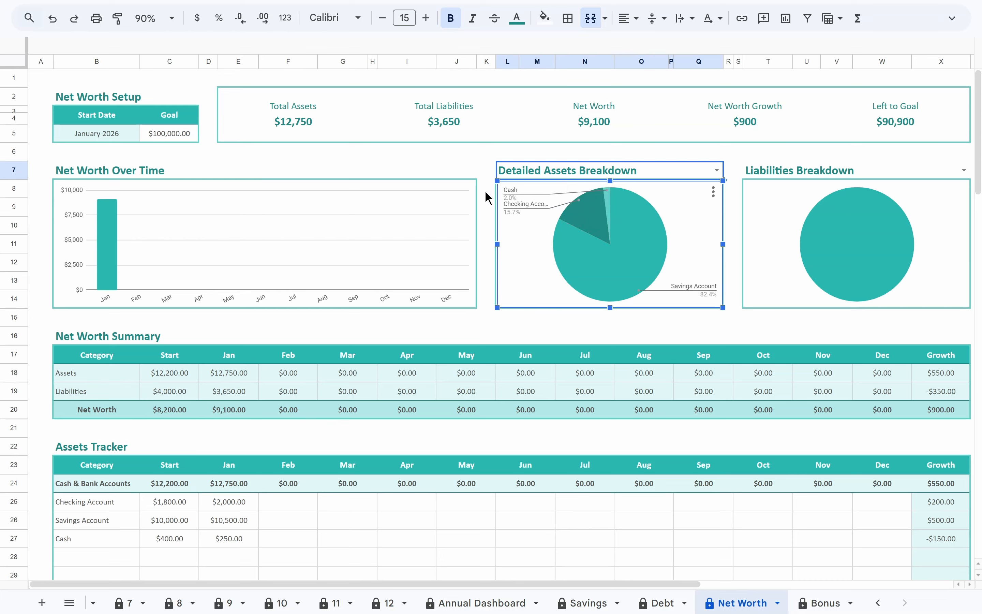
Check the headline figures for Total Assets, Total Liabilities, Net Worth, Net Worth Growth and Left to Goal
left_click(314, 136)
left_click(401, 129)
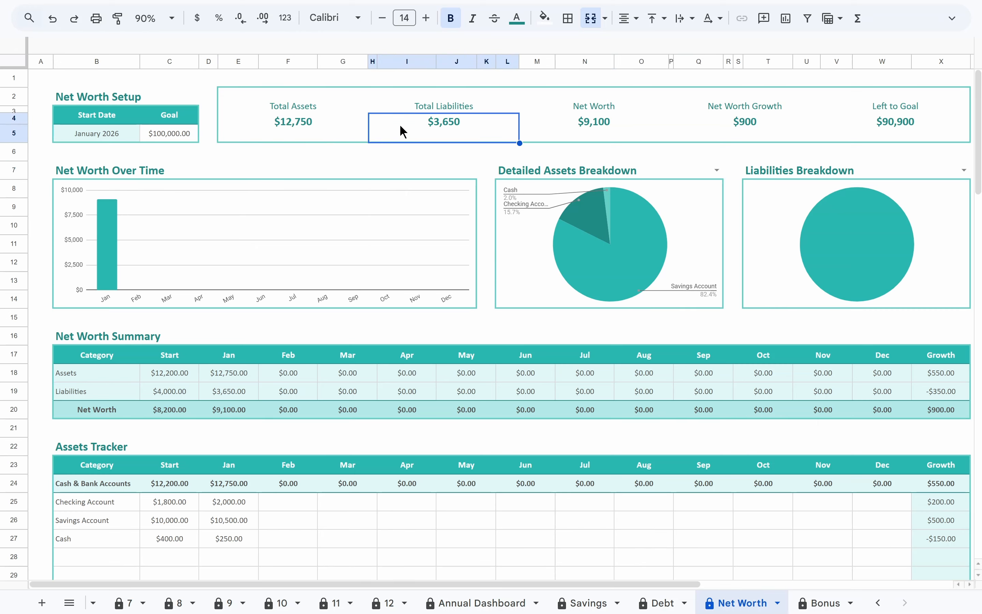
left_click(573, 134)
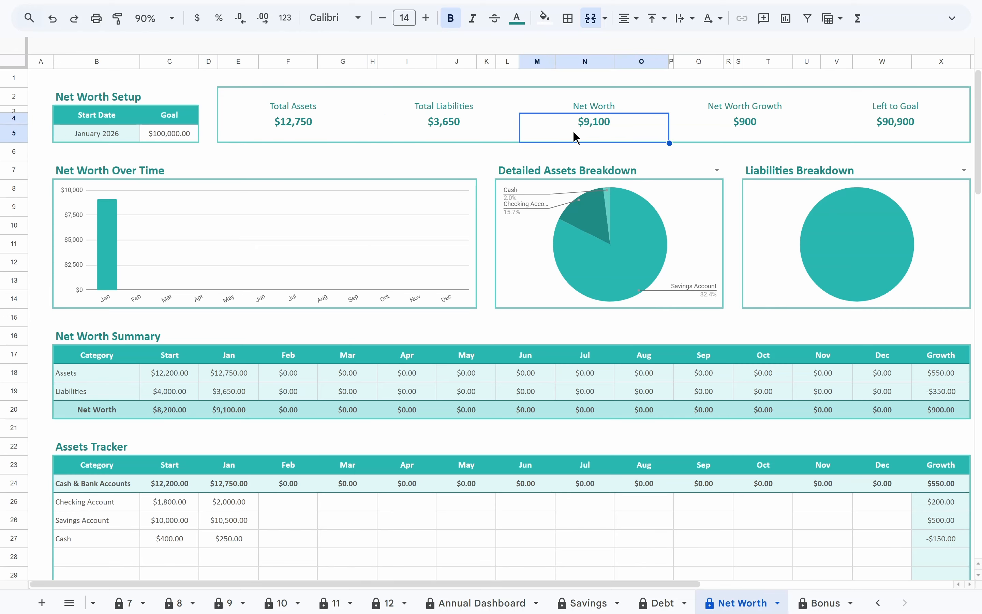
left_click(703, 131)
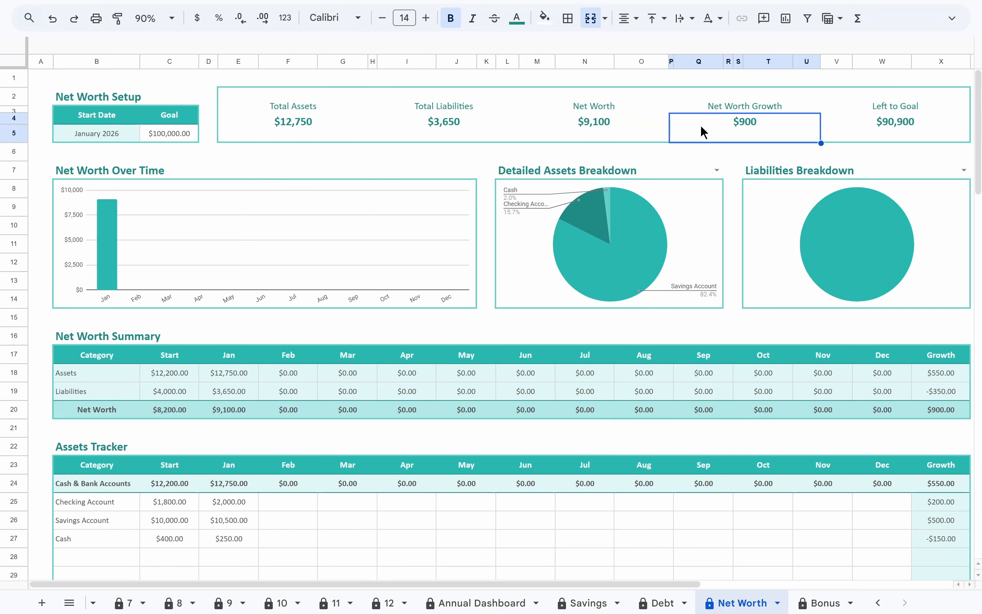
left_click(840, 126)
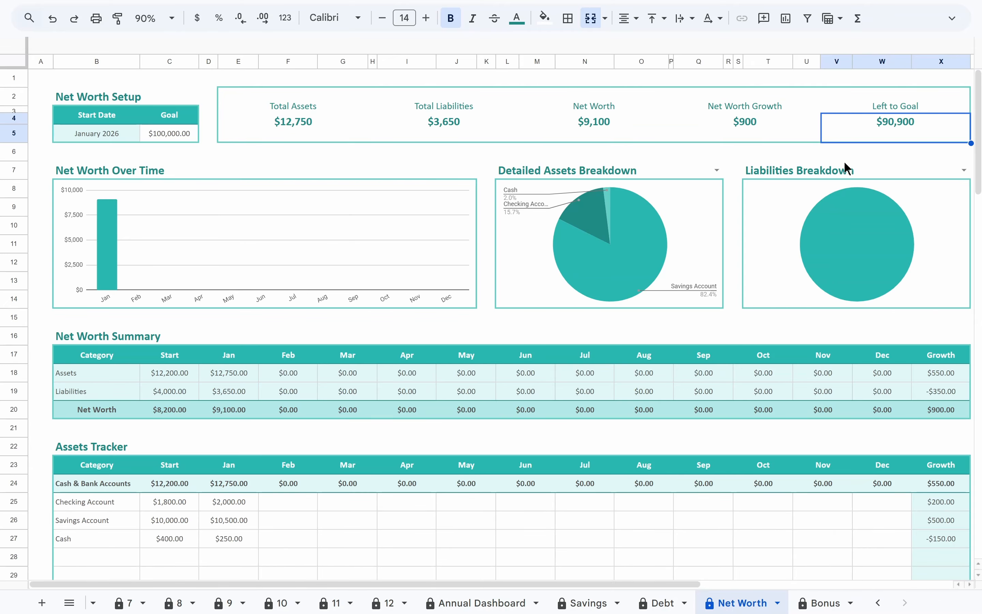
On the Bonus sheet, start the first Wins Log entry dated Jan 2, 2026 with the description "Cooked dinner instead of dining out"
left_click(818, 601)
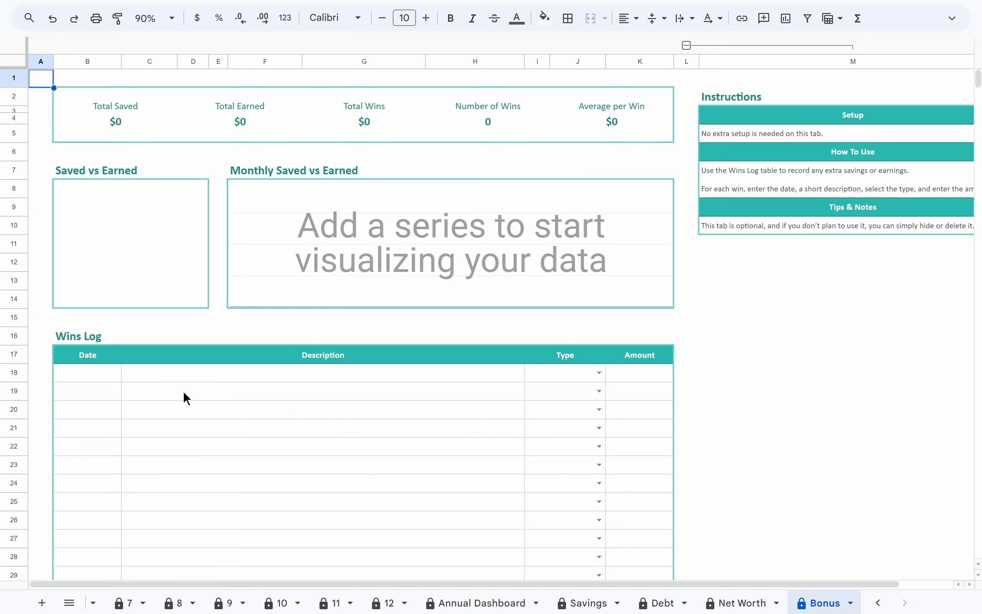
left_click(93, 376)
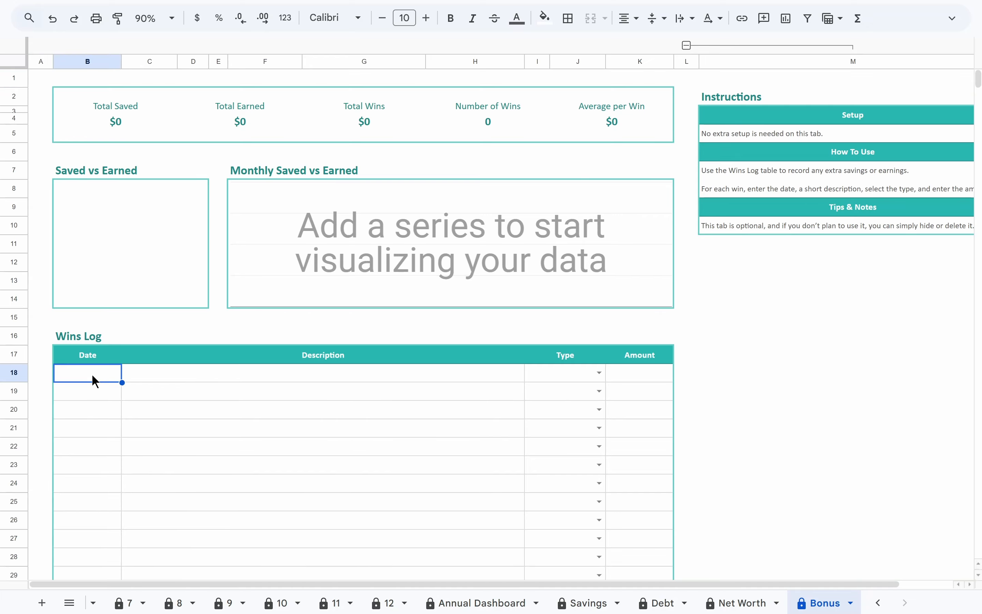
double_click(92, 376)
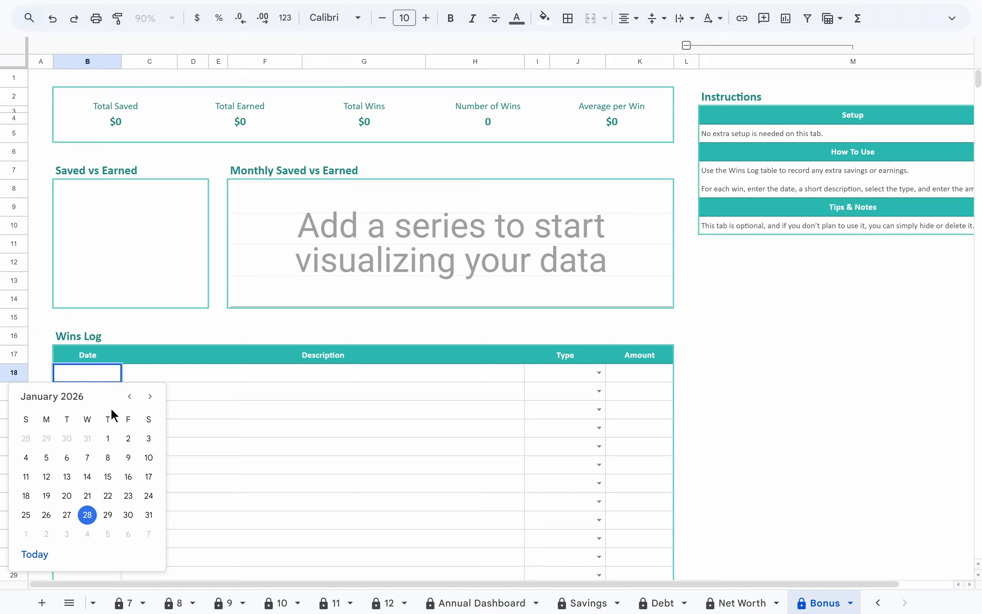
left_click(128, 437)
left_click(167, 373)
type("C")
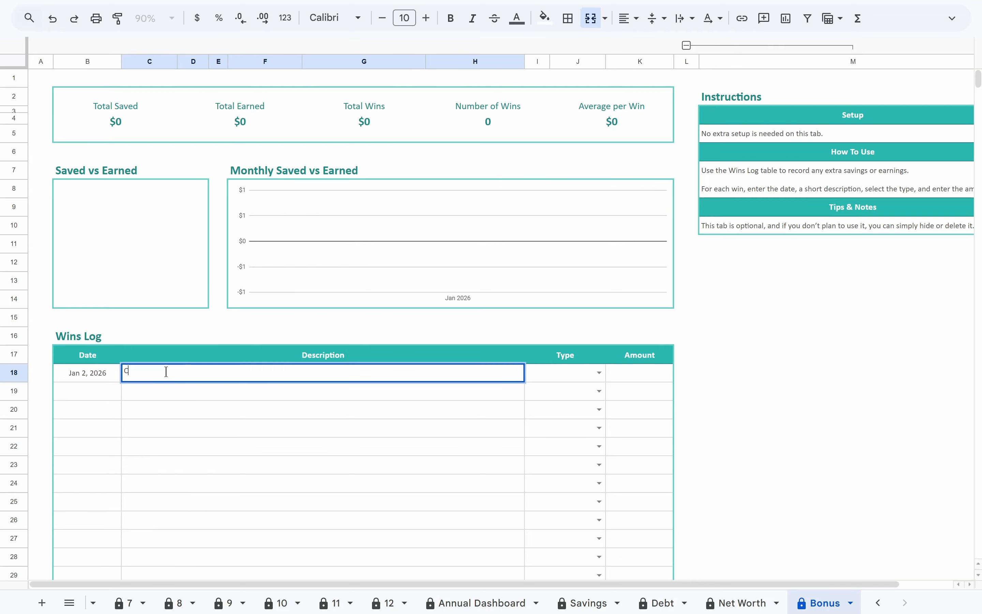
key("Tab")
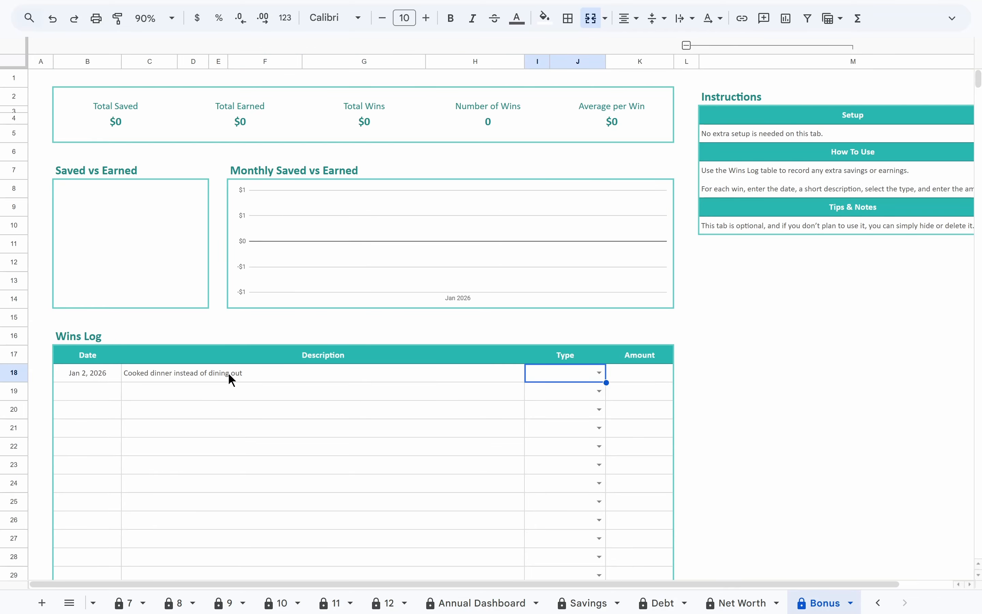
left_click(250, 373)
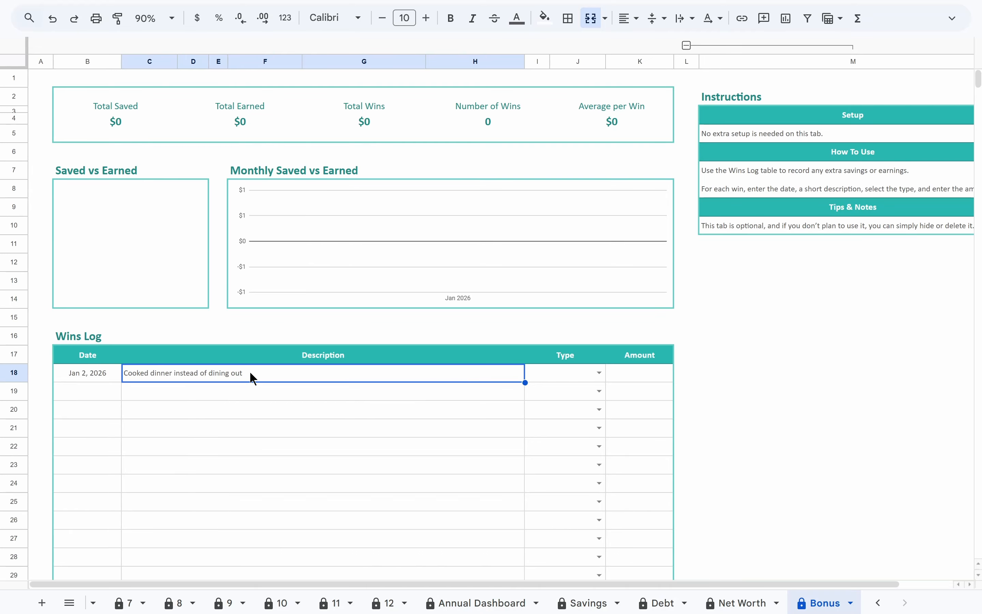
Set the type of the Jan 2 win to Saved and its amount to 18
double_click(537, 372)
left_click(591, 392)
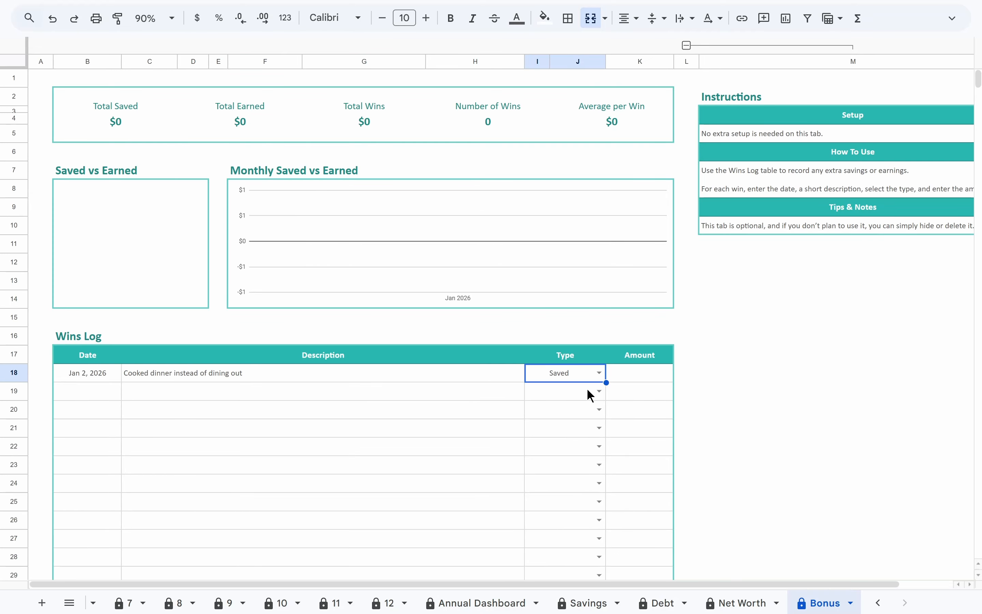
left_click(629, 374)
type("18")
key("Return")
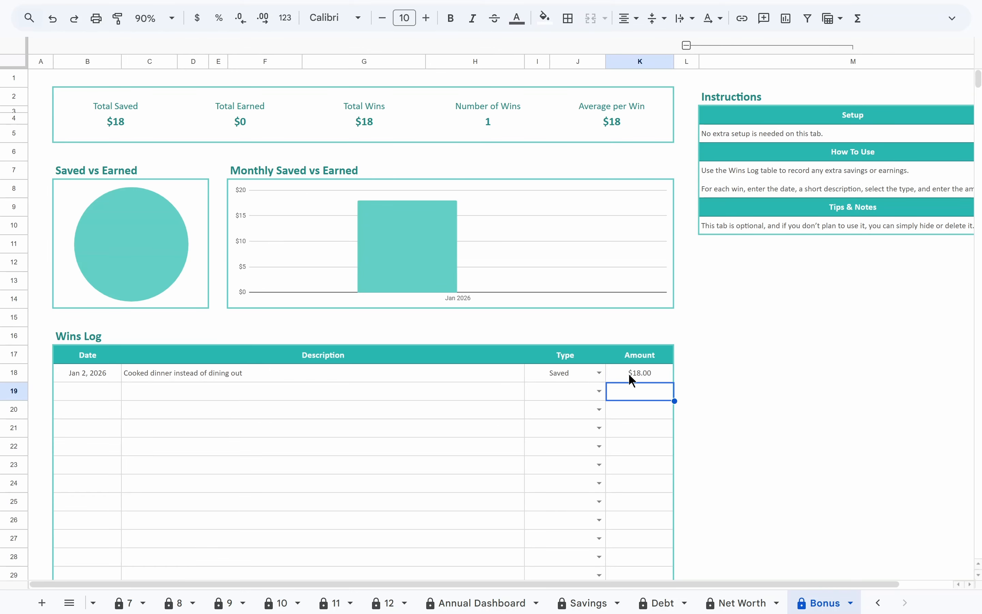
Add a second Wins Log entry dated Jan 5, 2026 with the description "Sold old clothes online"
double_click(106, 397)
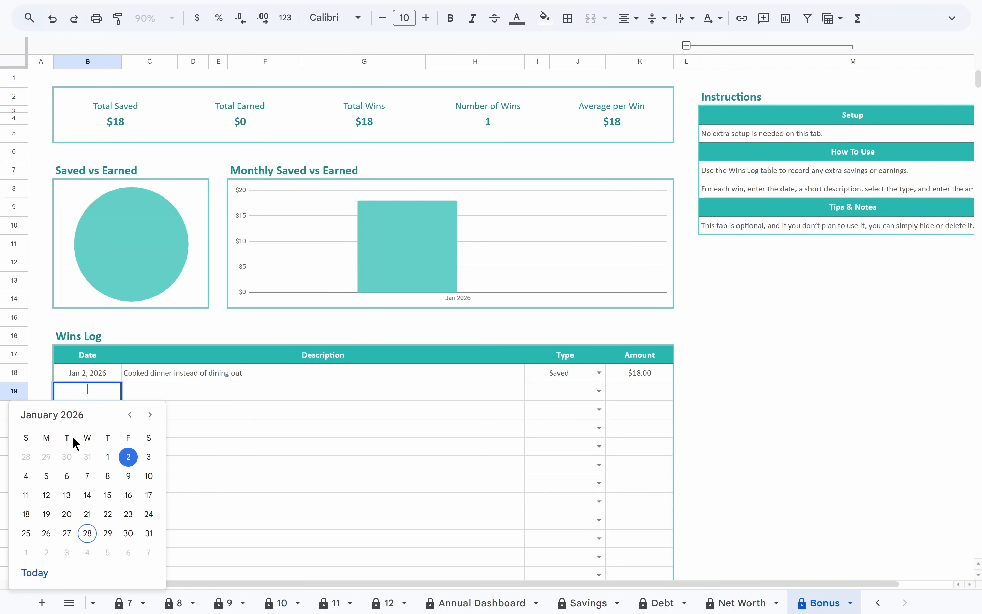
left_click(47, 476)
left_click(169, 396)
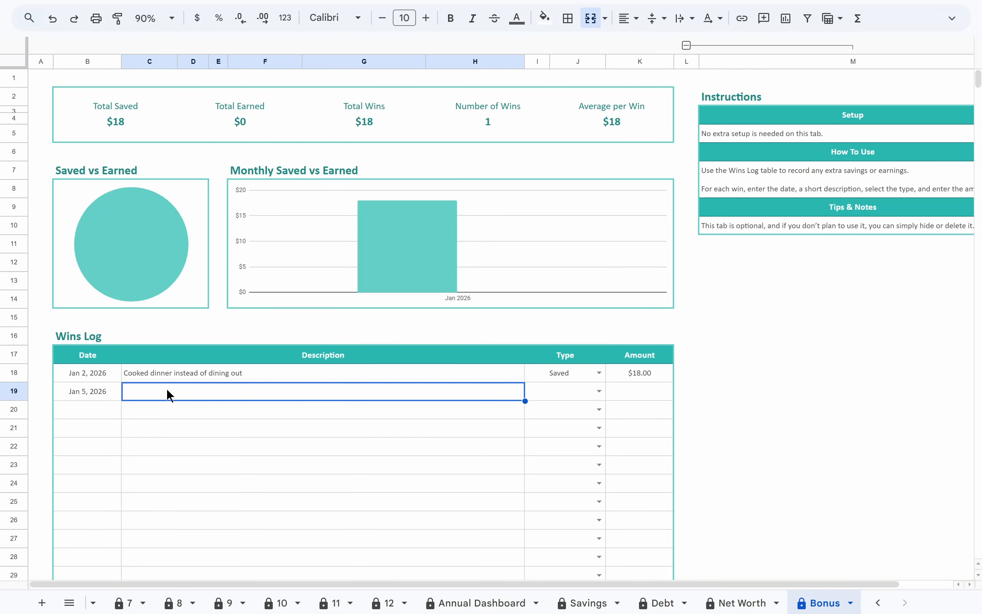
type("Sold old clothes online")
key("Tab")
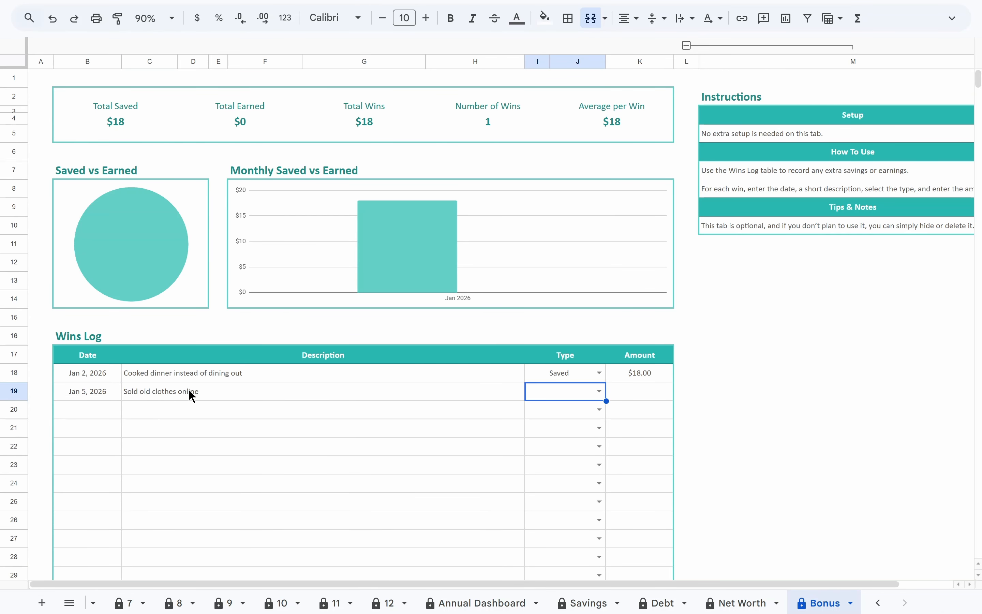
Set the type of the Jan 5 win to Earned and its amount to 35
left_click(535, 390)
left_click(548, 431)
left_click(621, 397)
type("35")
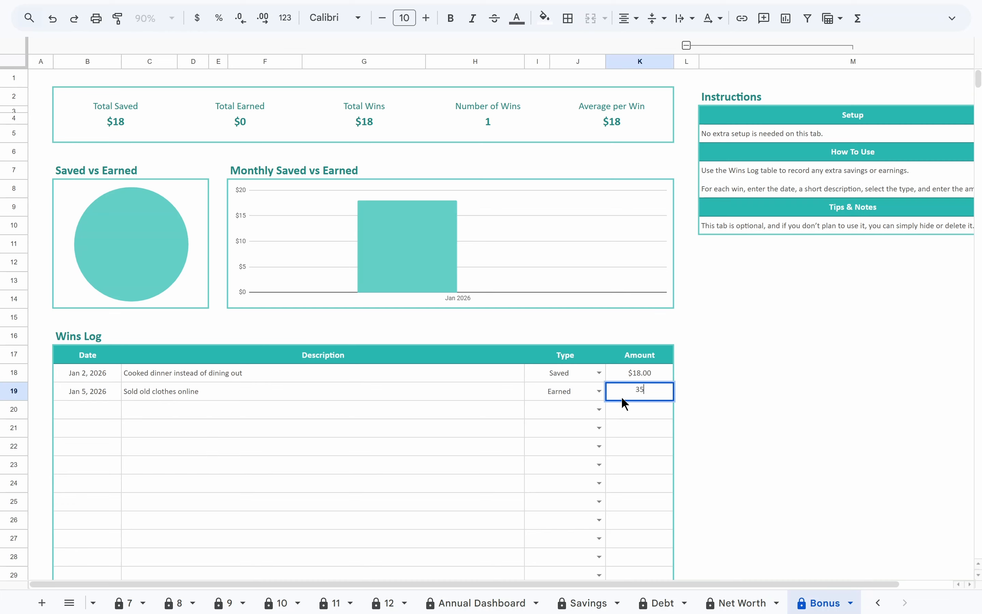
key("Return")
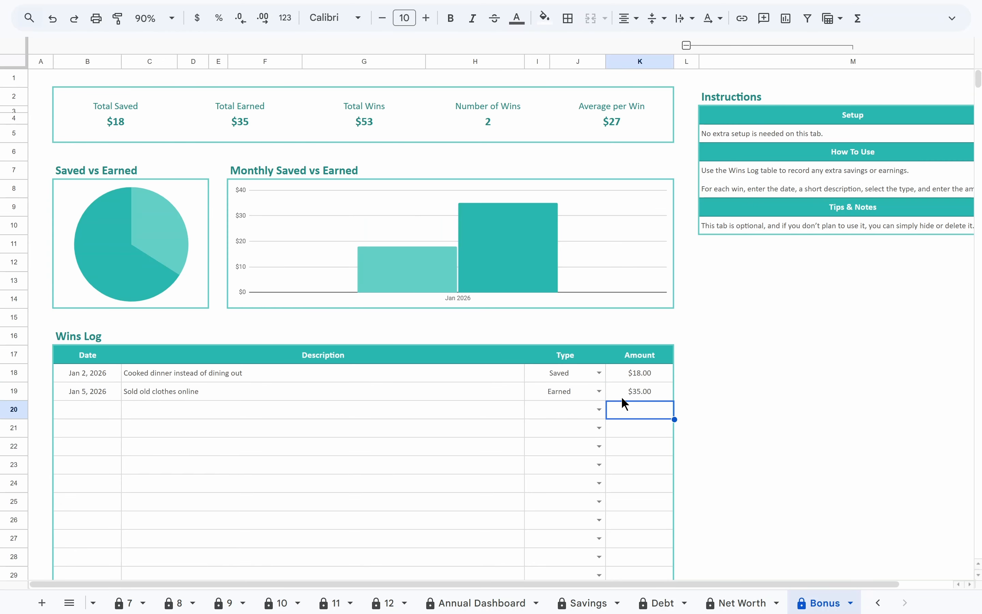
Review the Bonus summary figures for Total Saved, Total Earned, Total Wins, Number of Wins and Average per Win
left_click(143, 136)
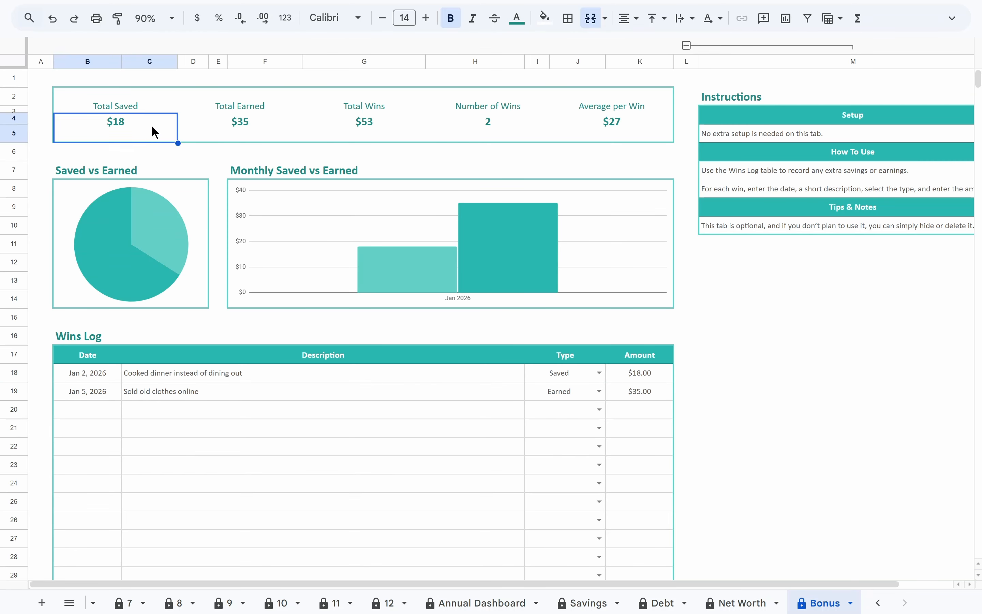
left_click(201, 125)
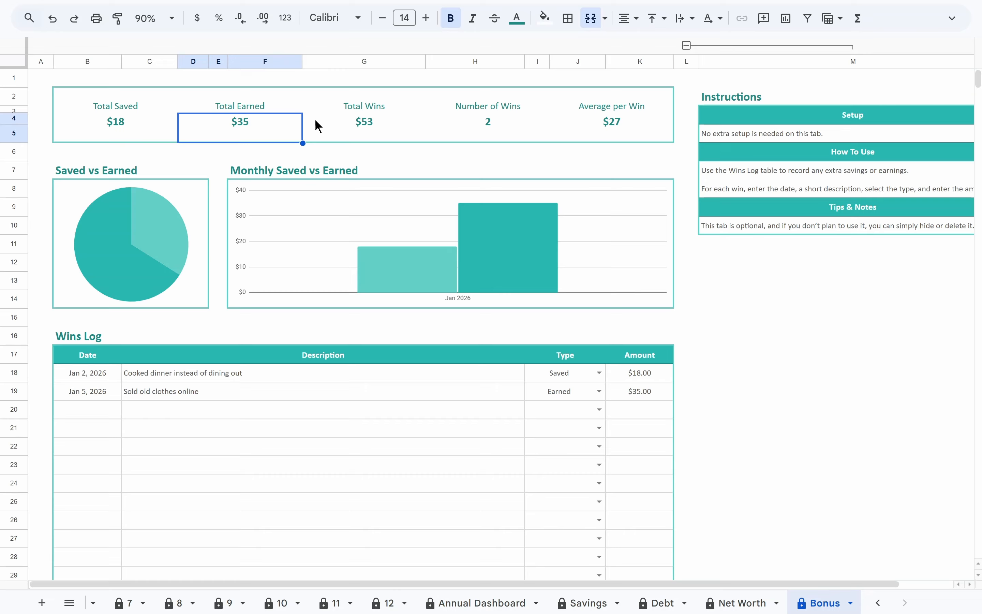
left_click(340, 130)
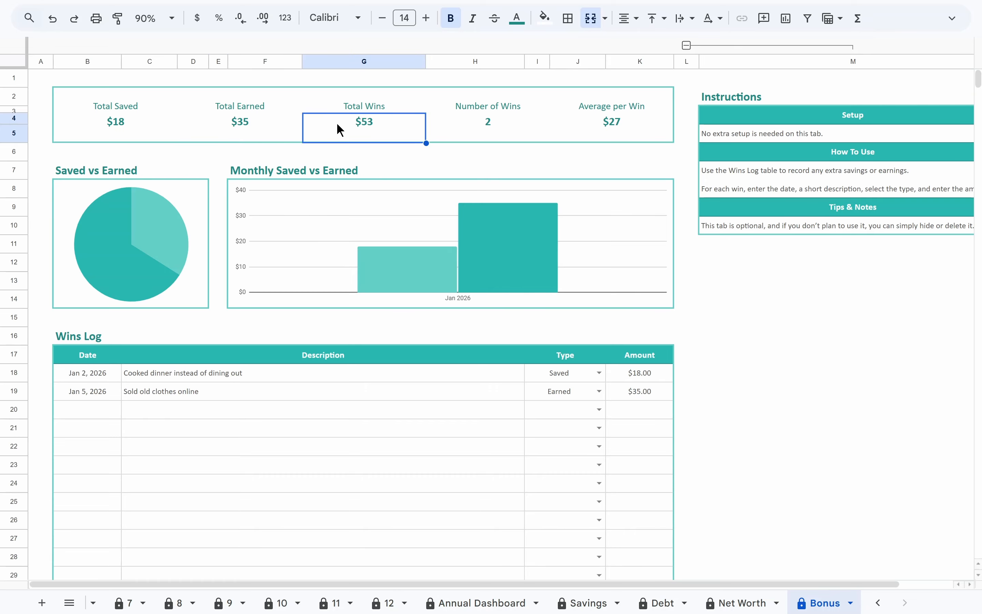
left_click(455, 131)
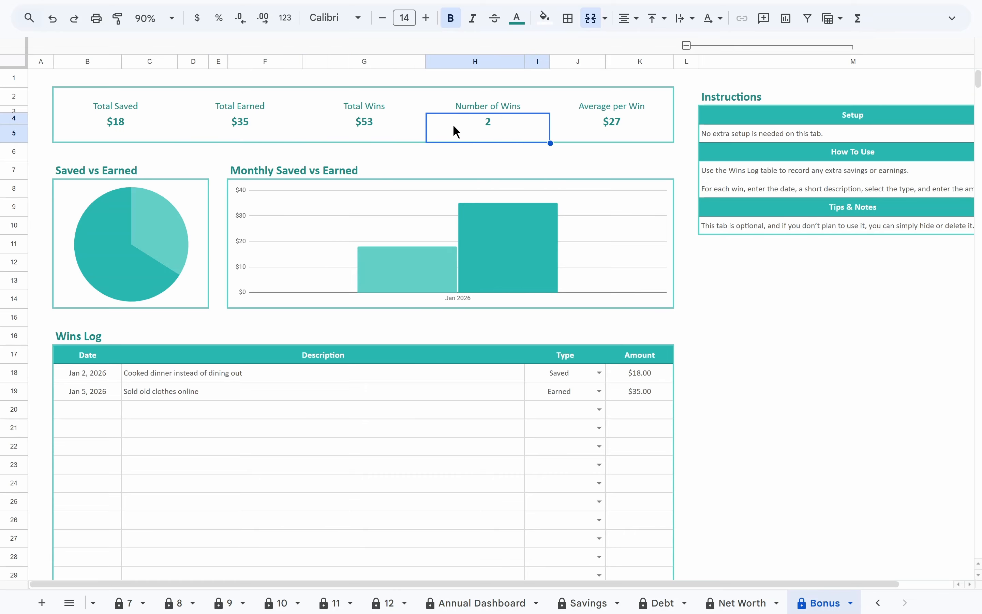
left_click(578, 131)
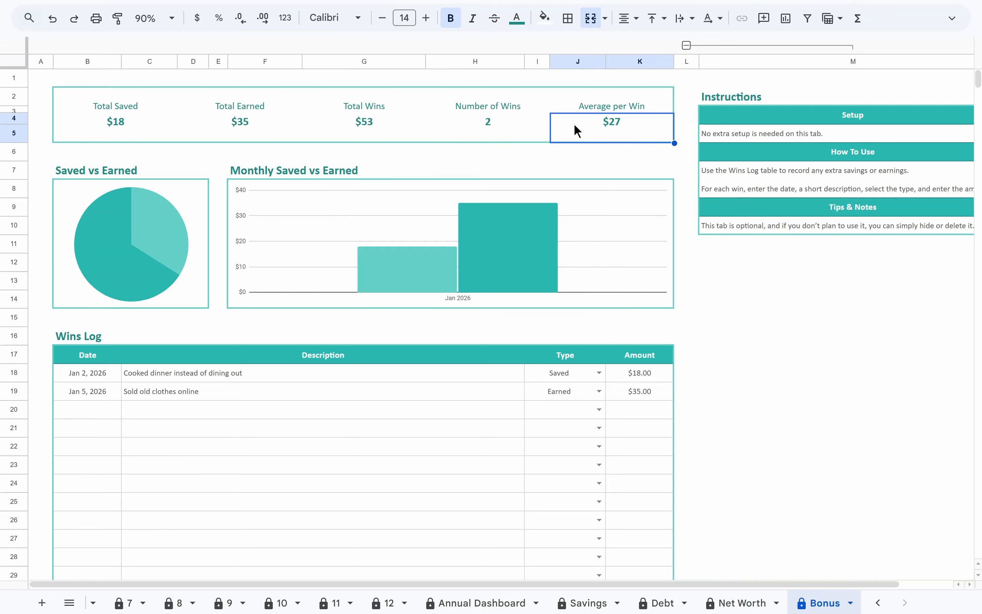
Examine the Saved vs Earned pie chart and the Monthly Saved vs Earned column chart
left_click(185, 221)
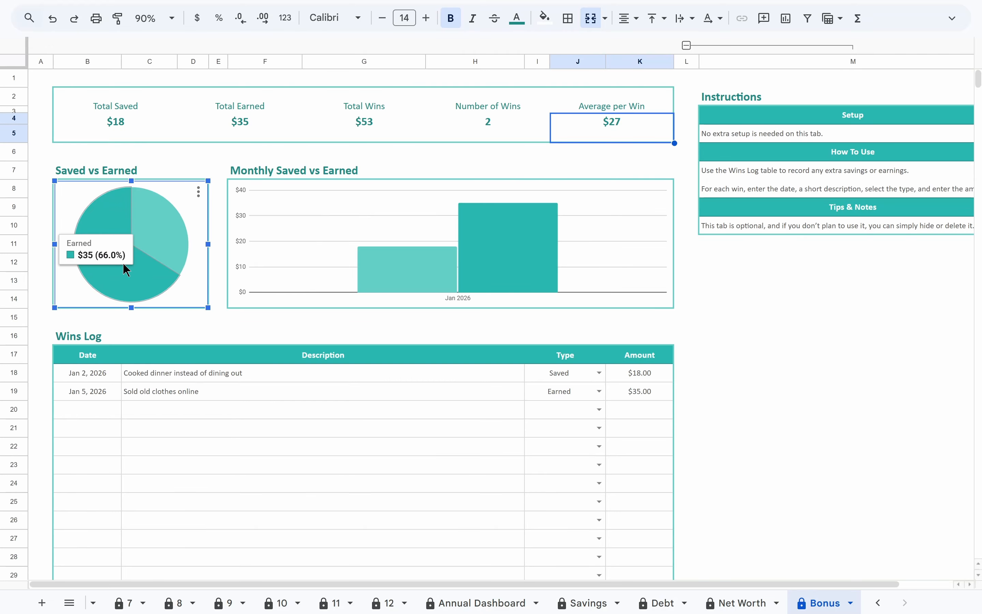
left_click(242, 213)
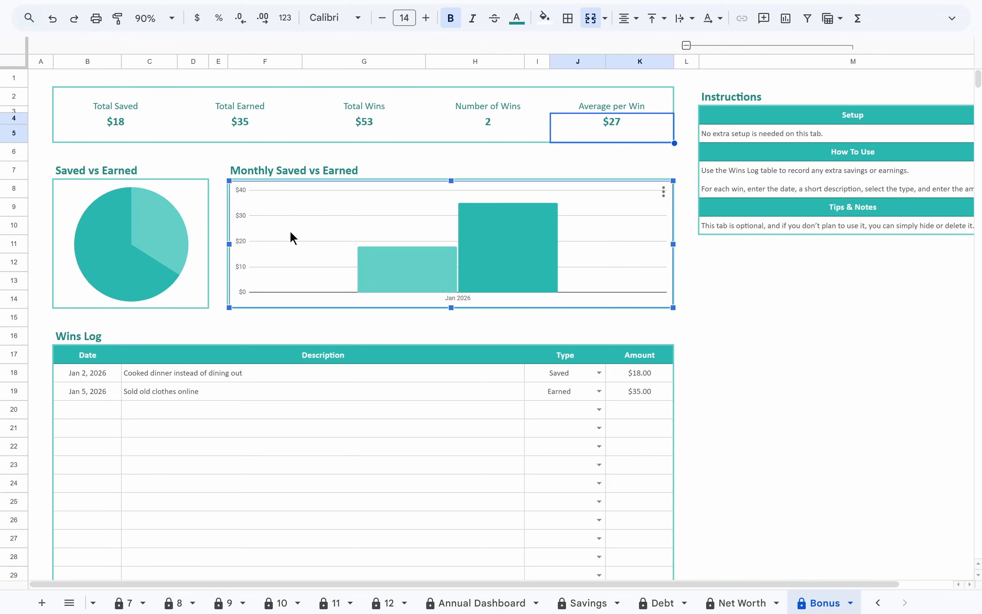
mouse_move(481, 262)
View the Bonus sheet's options for deleting or hiding it, then dismiss them without choosing any
right_click(808, 607)
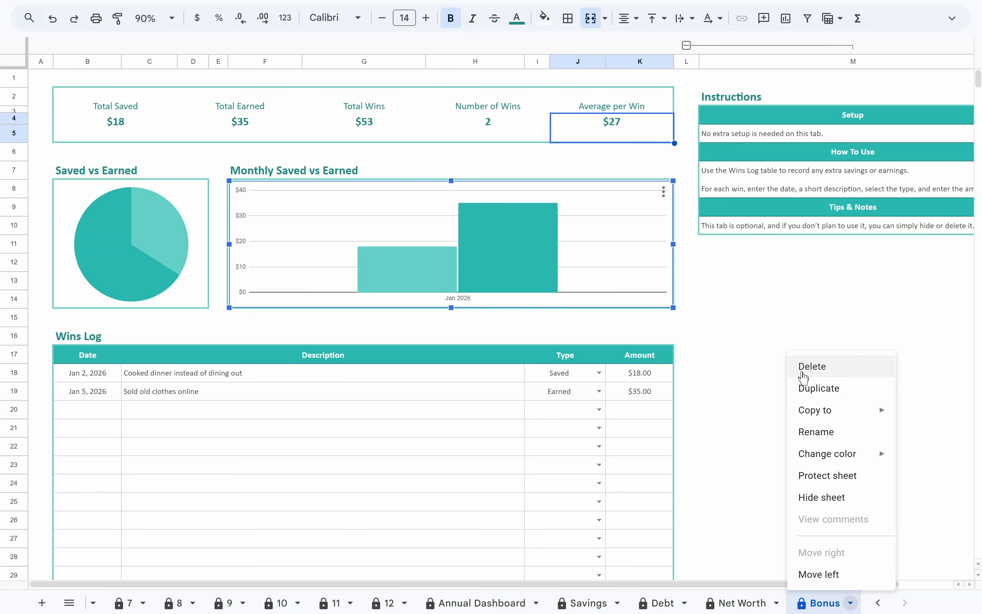
left_click(487, 355)
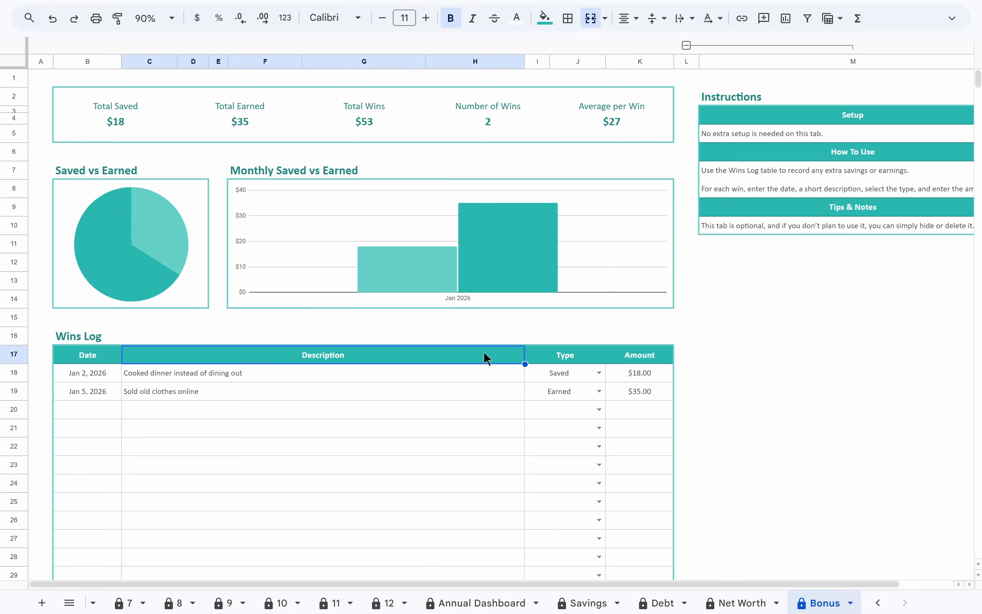